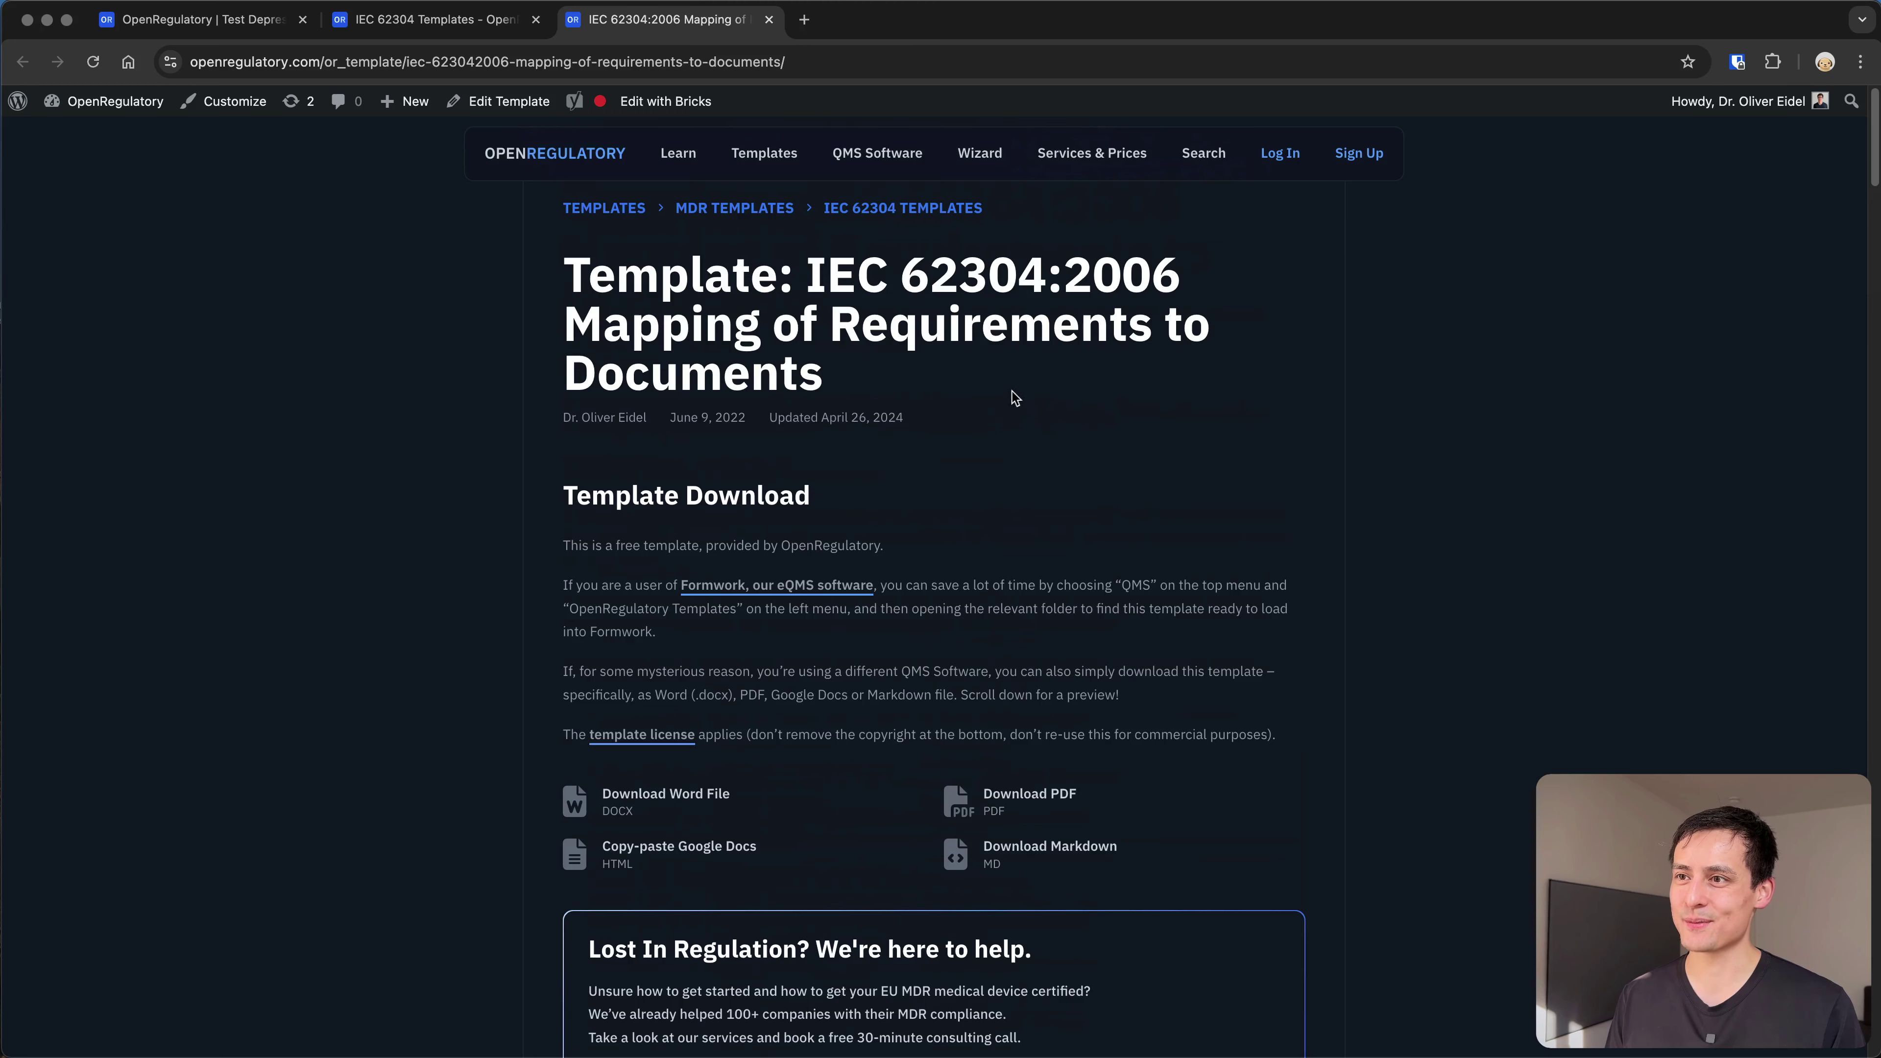
# Examine the IEC 62304:2006 Mapping of Requirements to Documents template, from its introduction to the first rows of the preview table
pyautogui.tripleClick(971, 383)
pyautogui.click(819, 320)
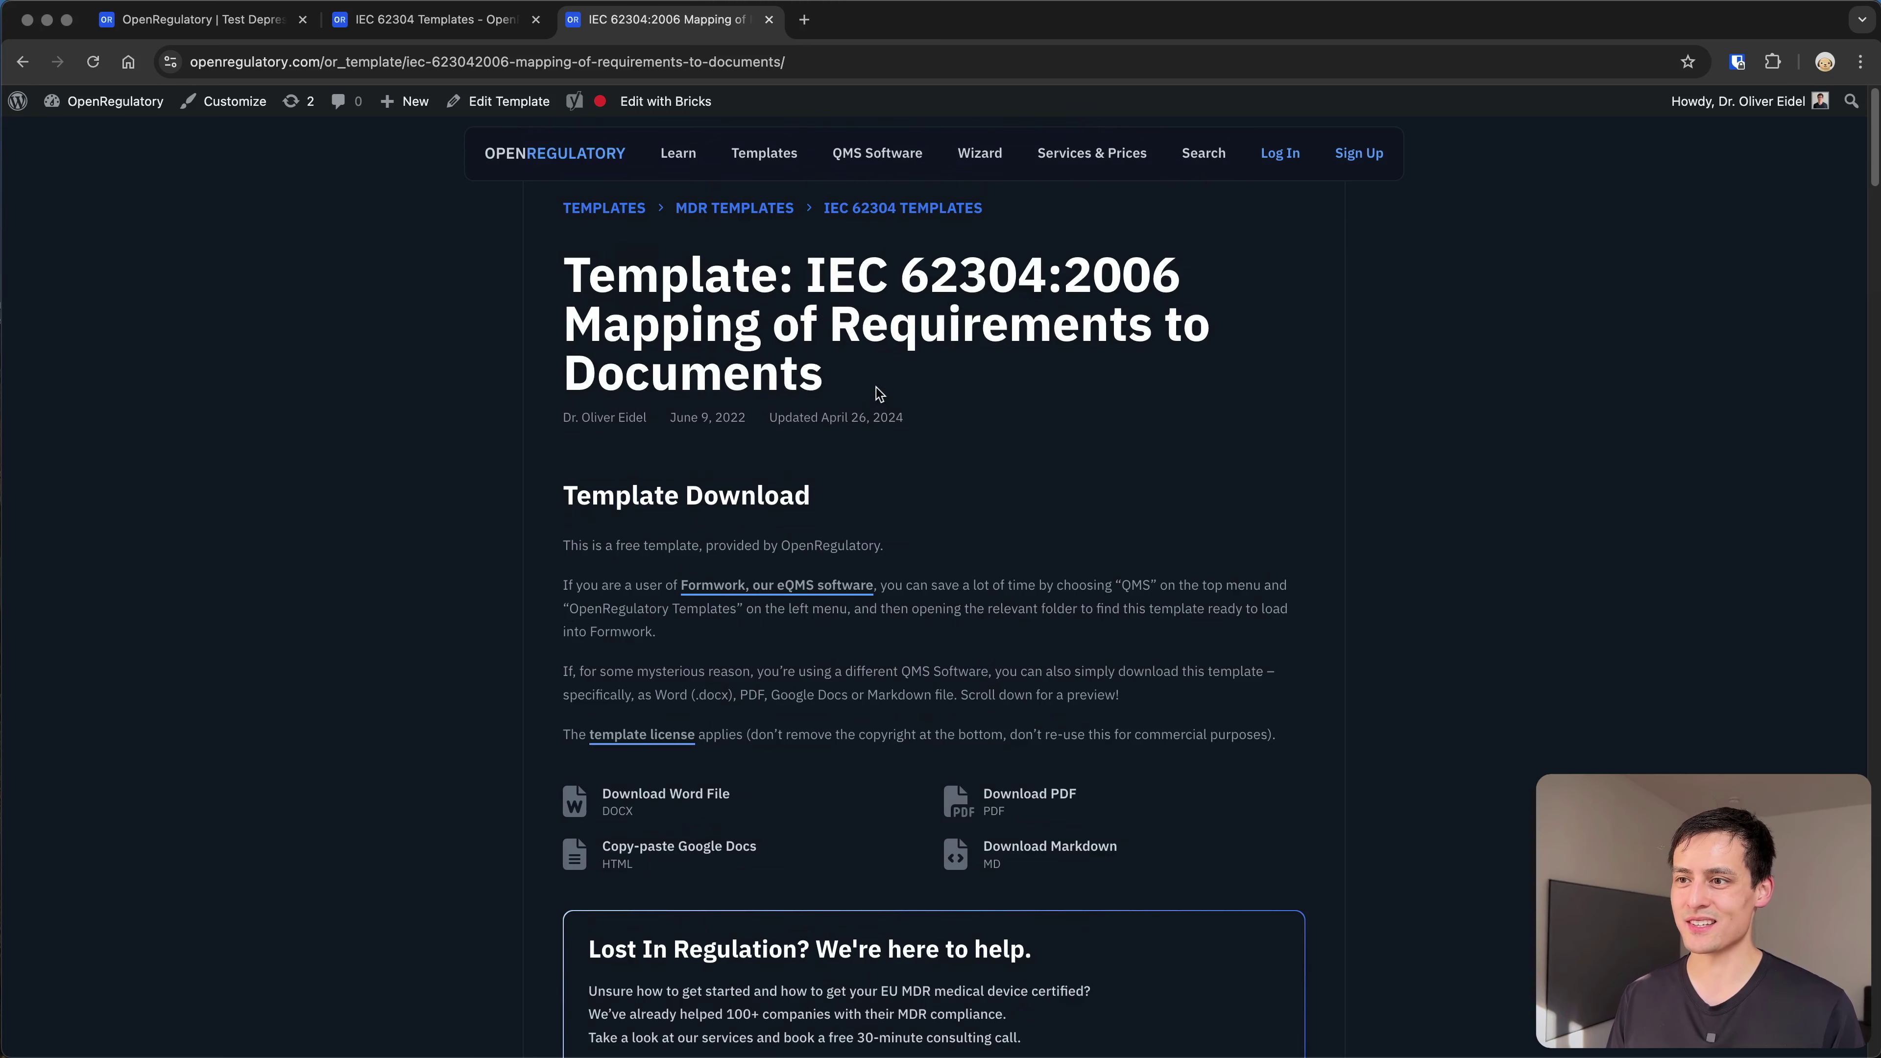
pyautogui.scroll(-10, 875, 385)
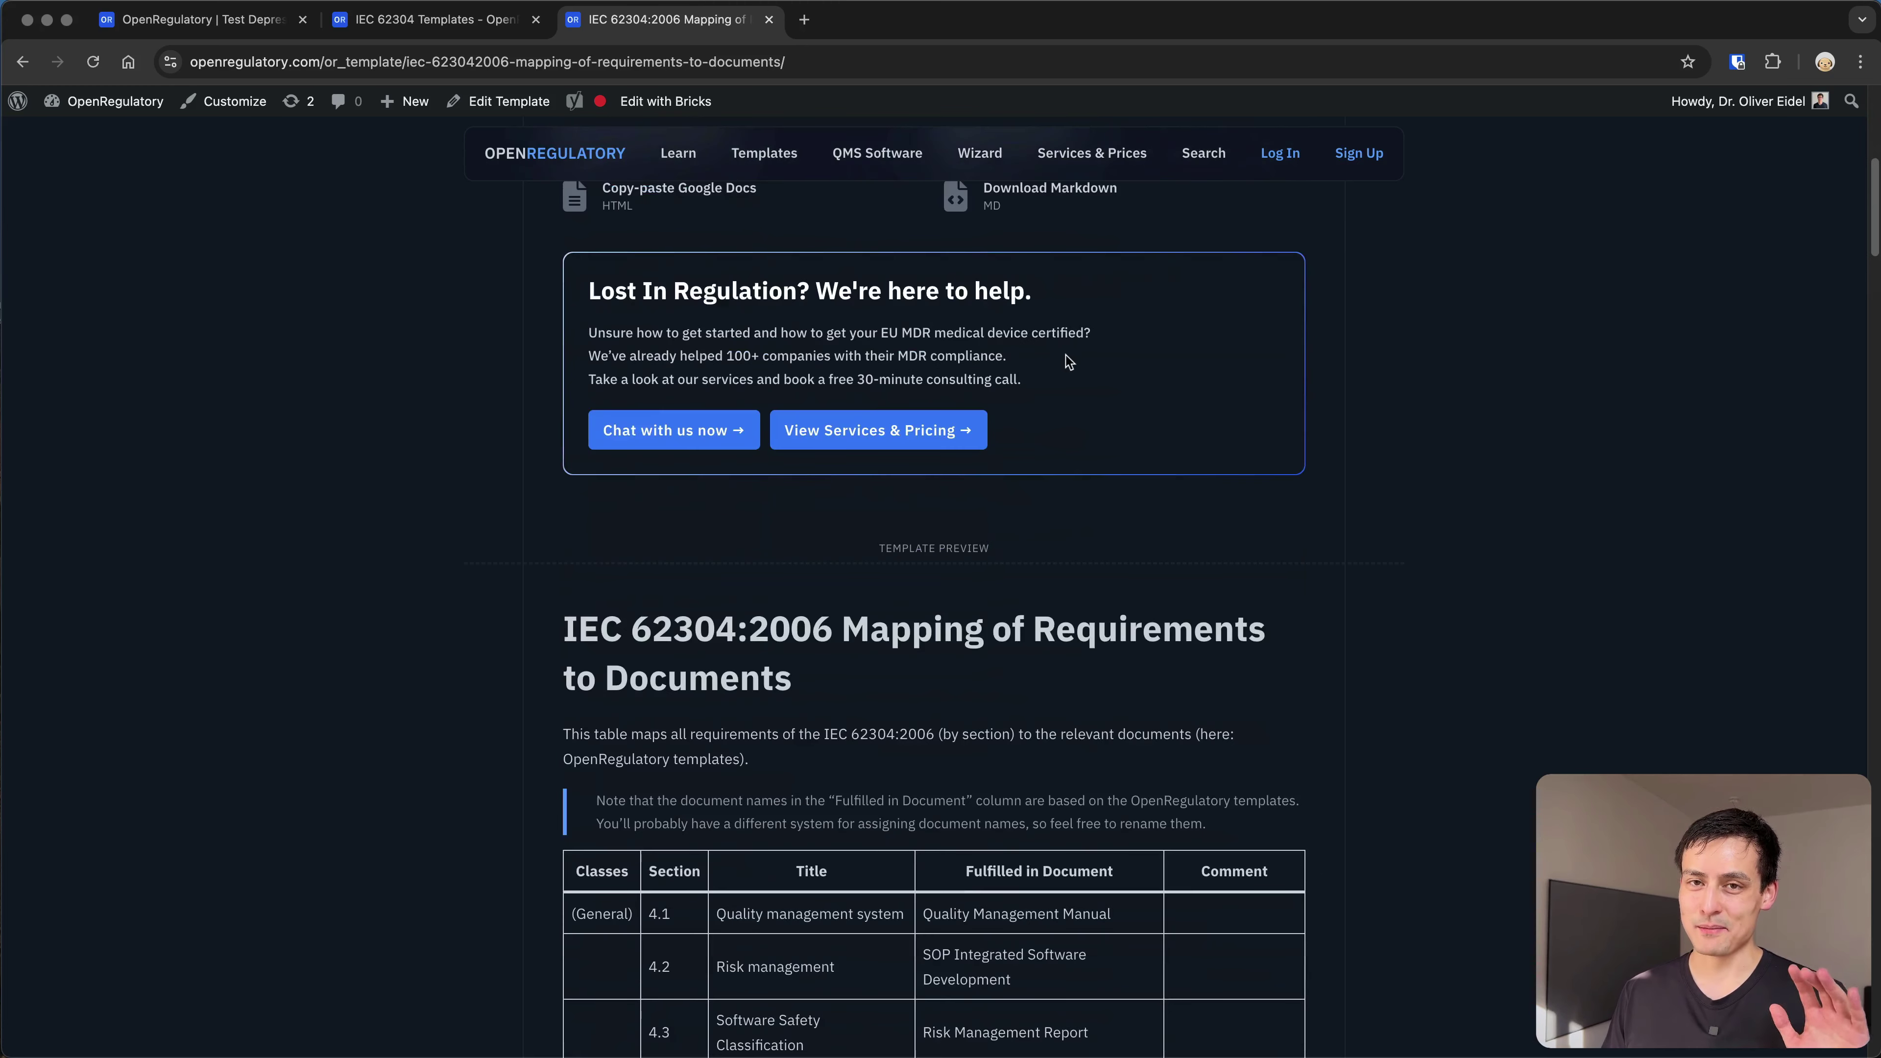
pyautogui.scroll(-1, 1303, 461)
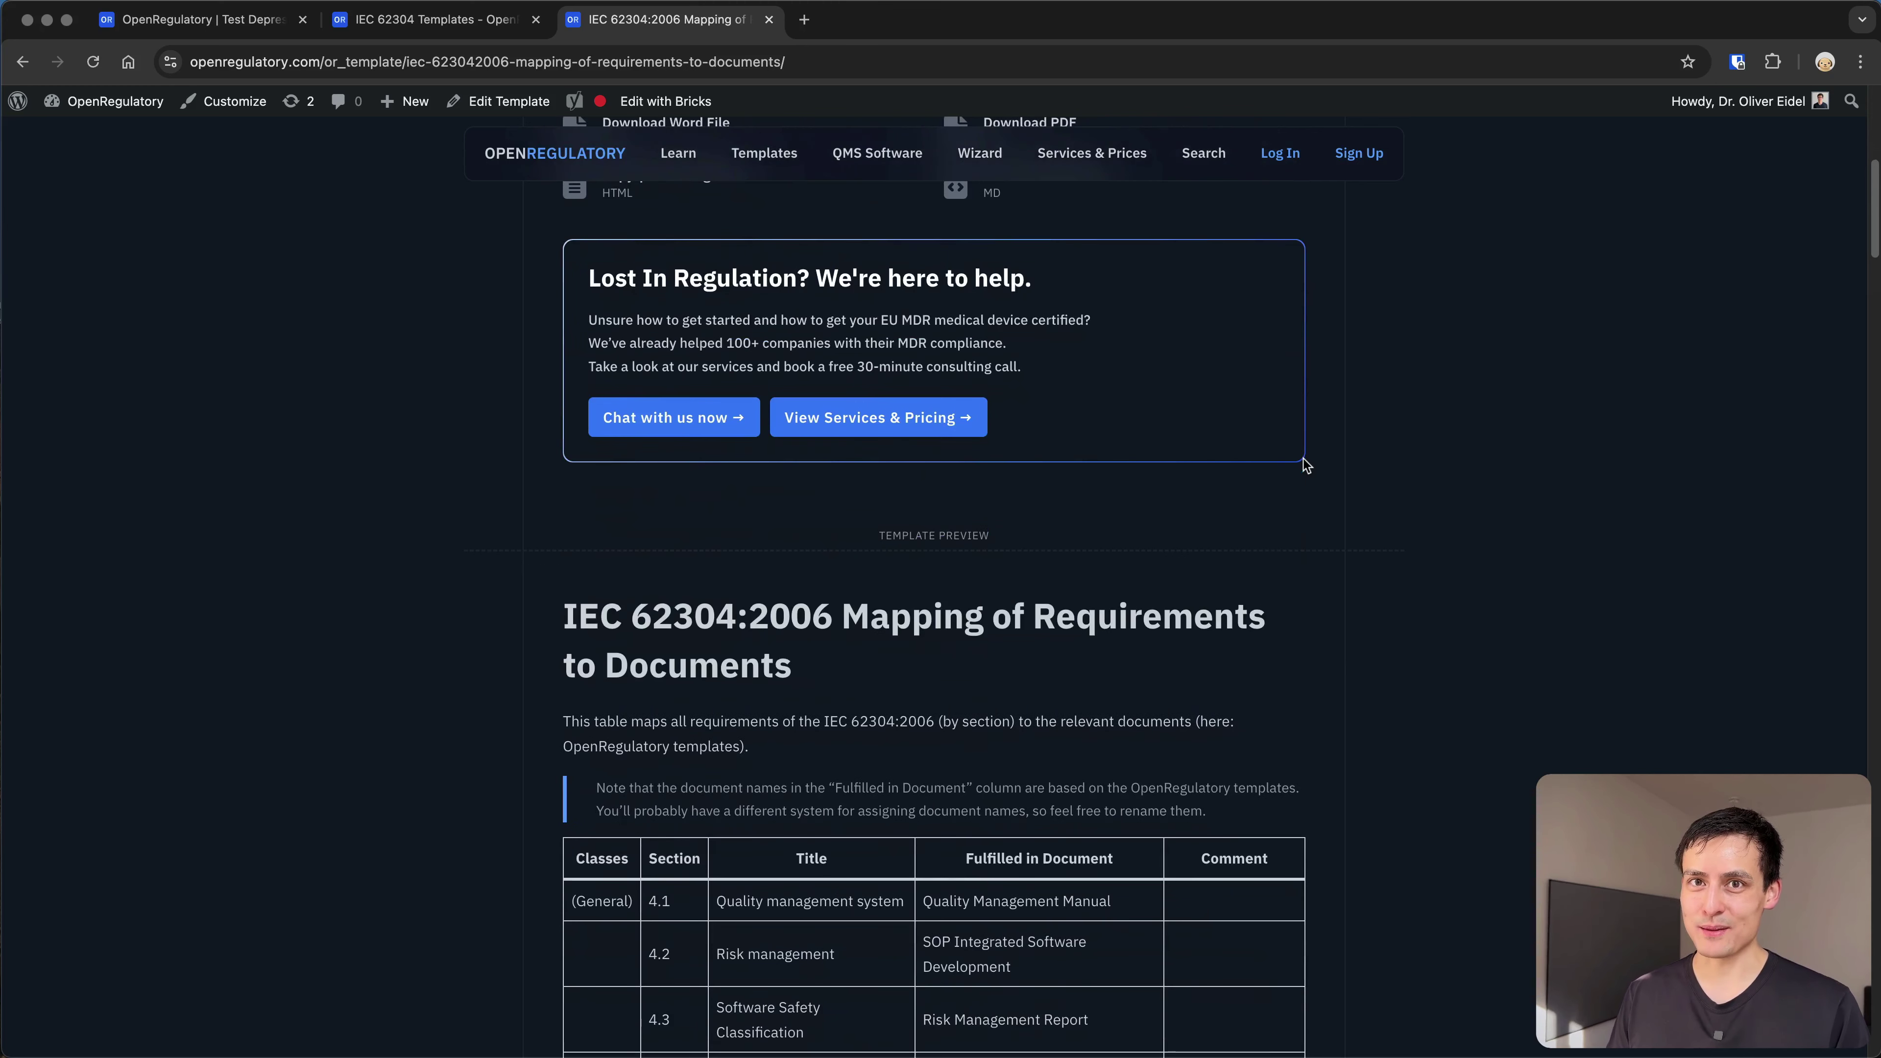
pyautogui.scroll(-2, 1304, 461)
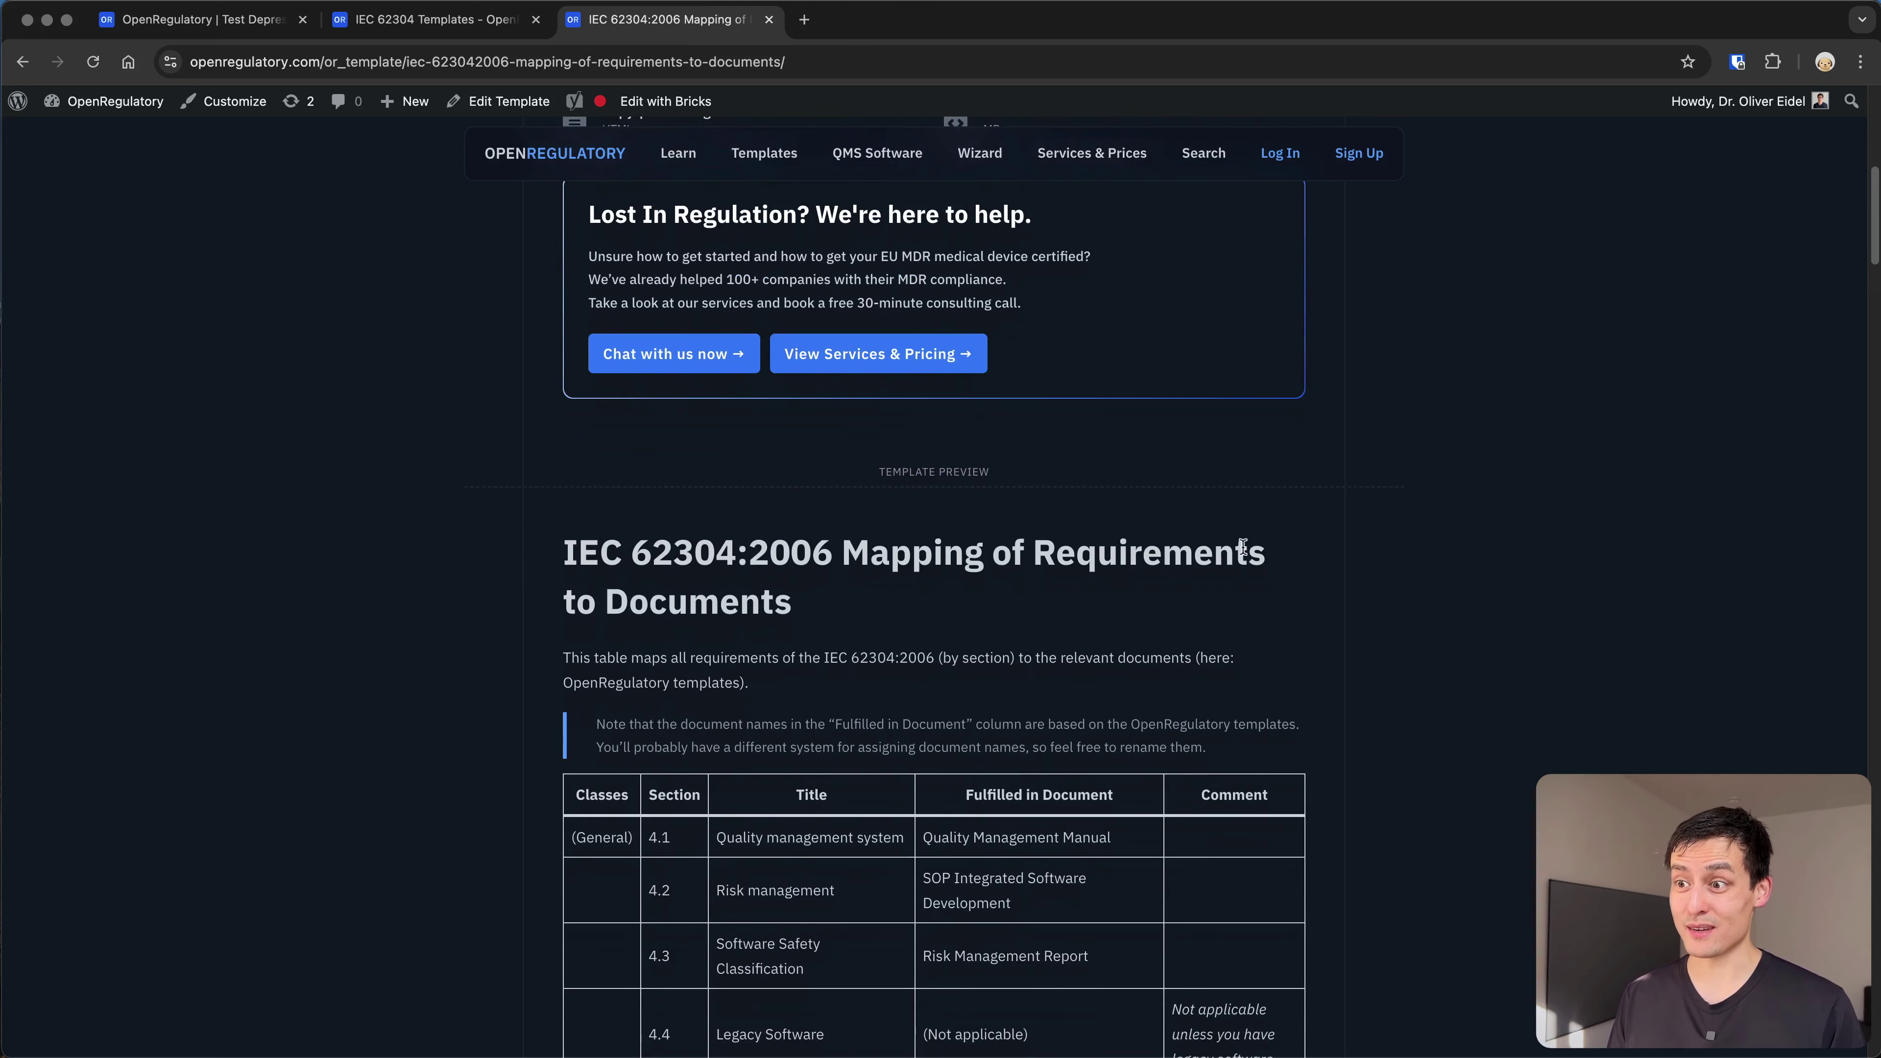
pyautogui.scroll(-2, 1234, 560)
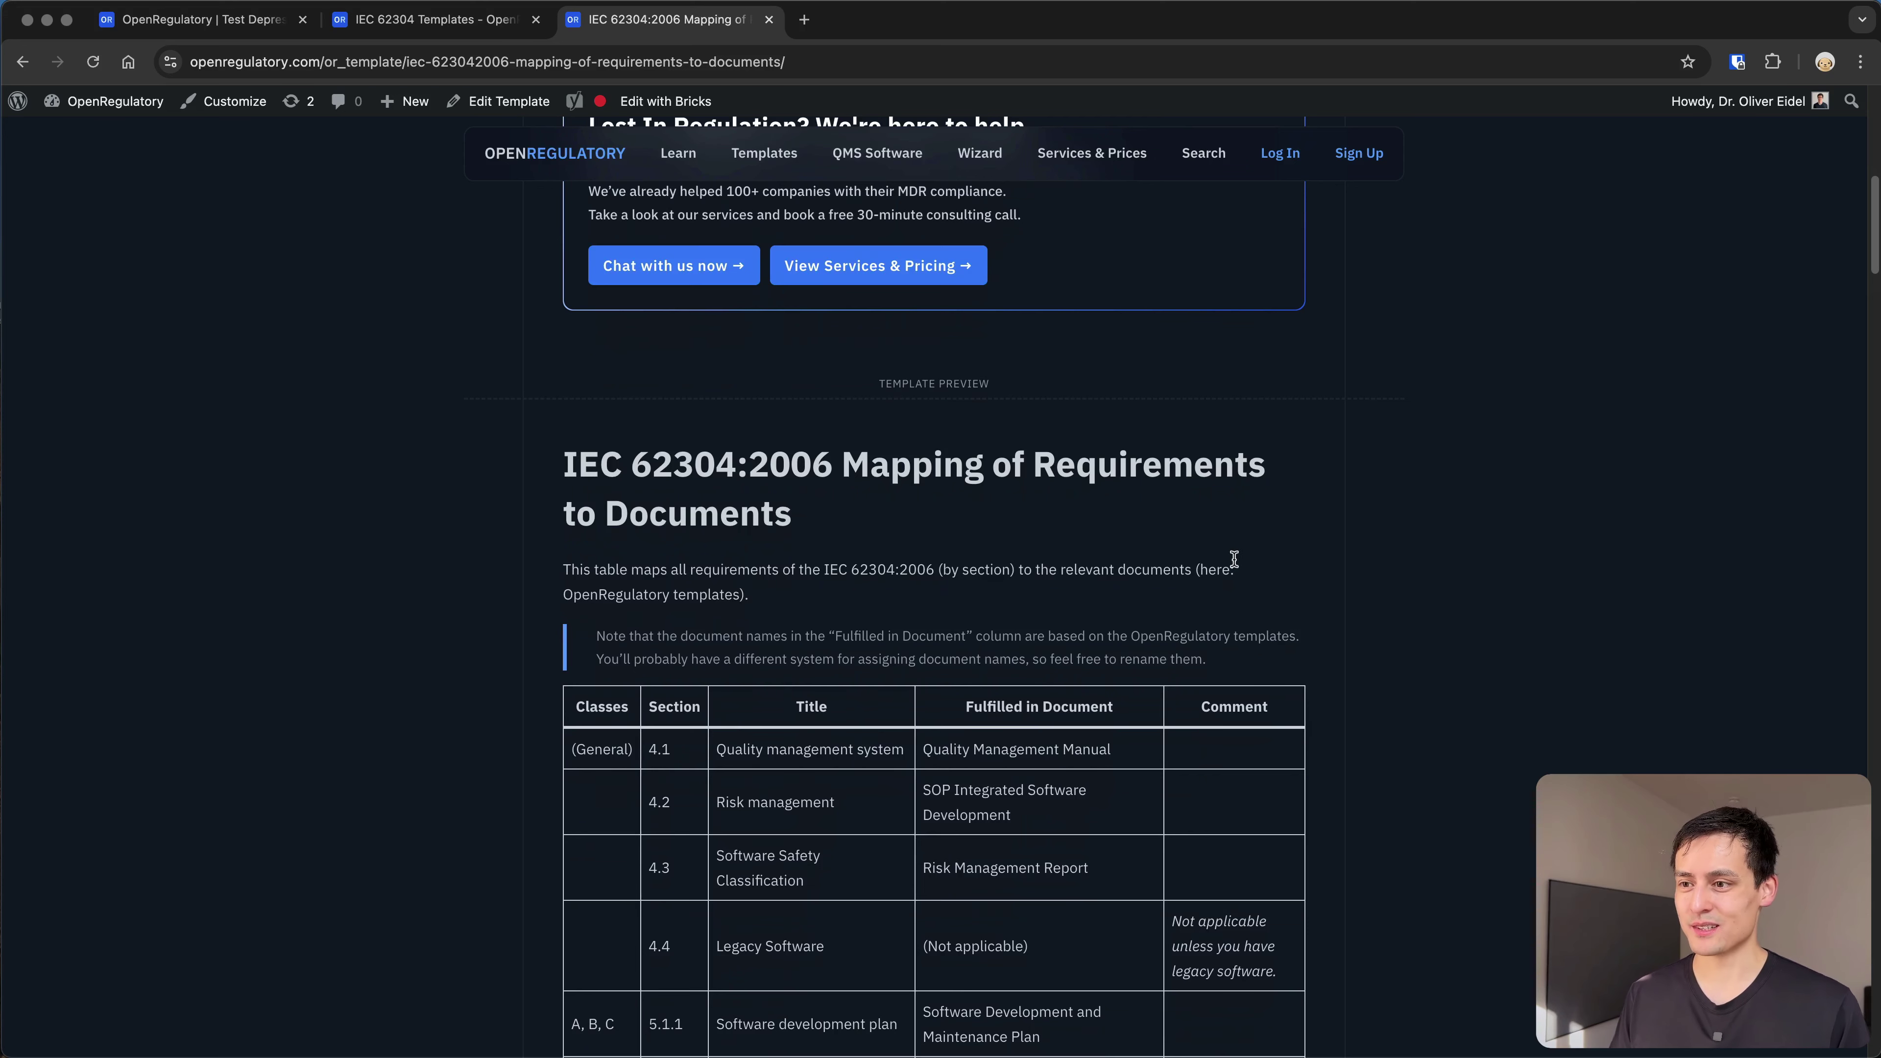
pyautogui.scroll(-5, 1215, 701)
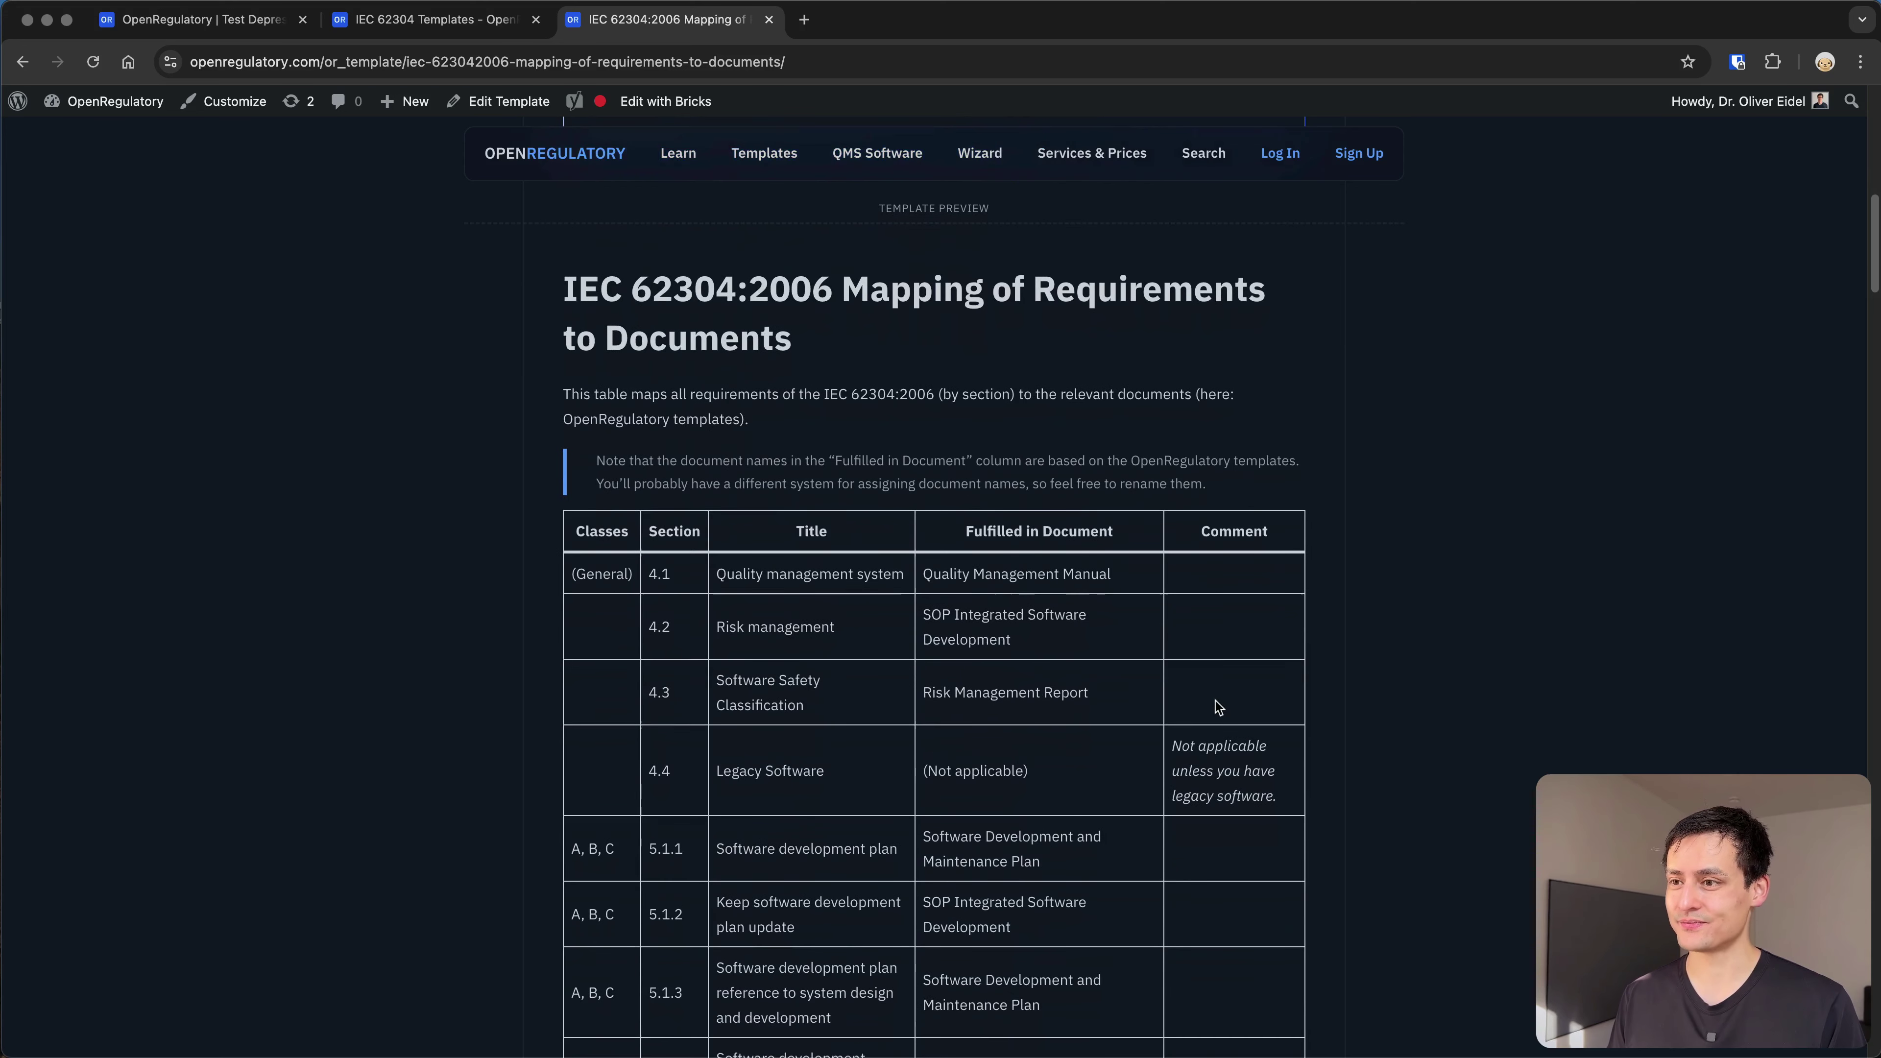
pyautogui.scroll(-5, 1216, 701)
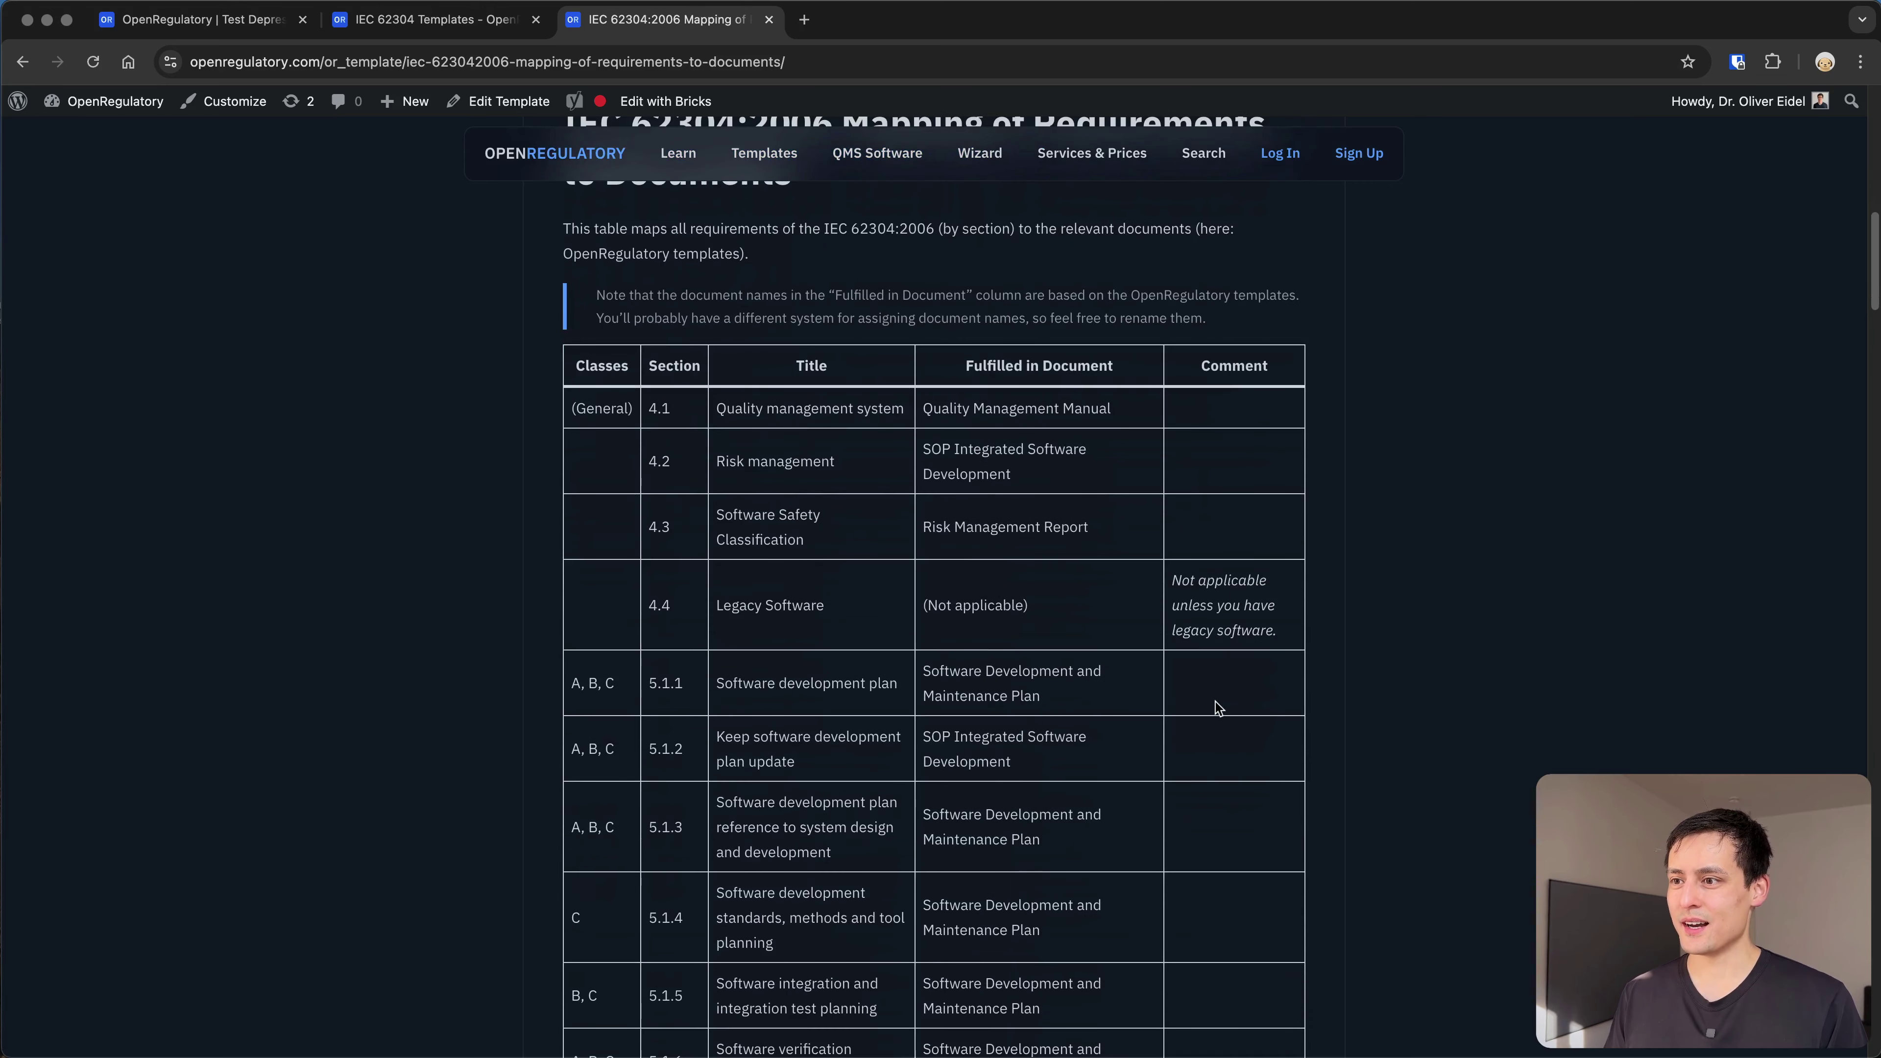
pyautogui.scroll(-3, 1219, 708)
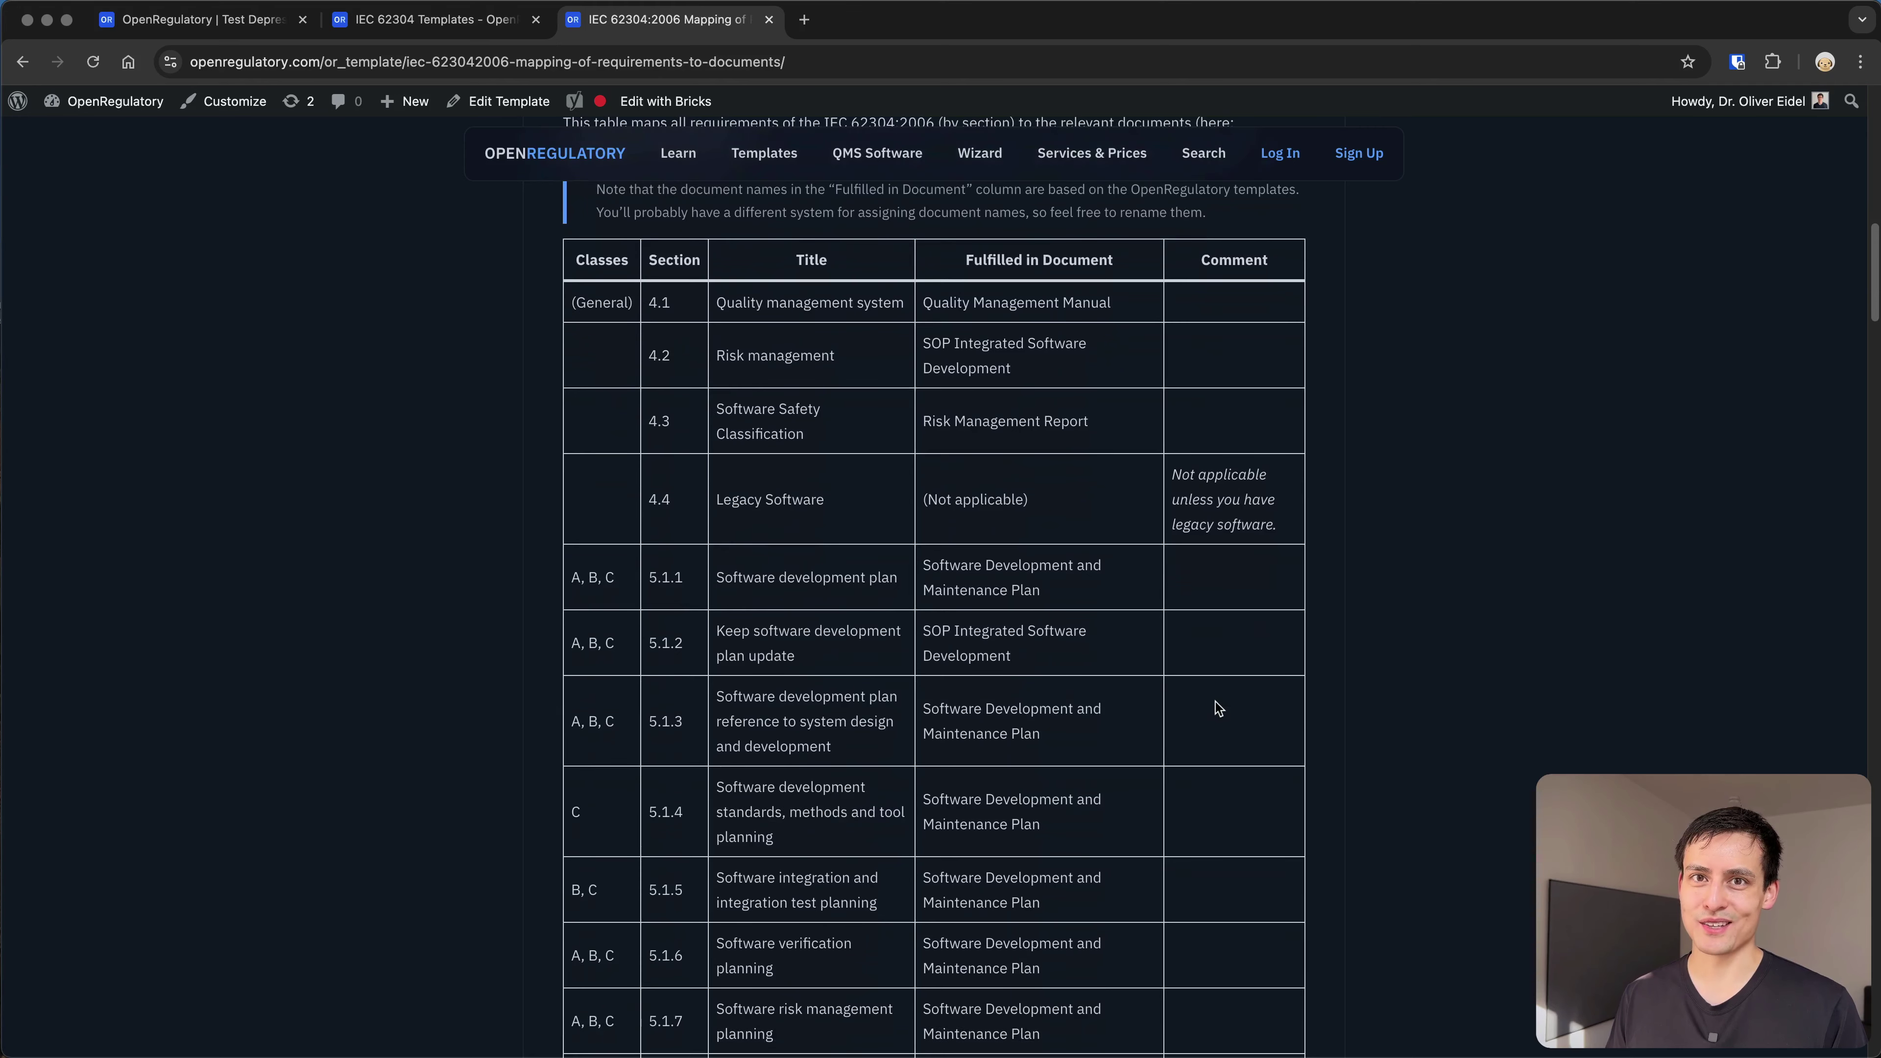
pyautogui.scroll(-6, 1218, 708)
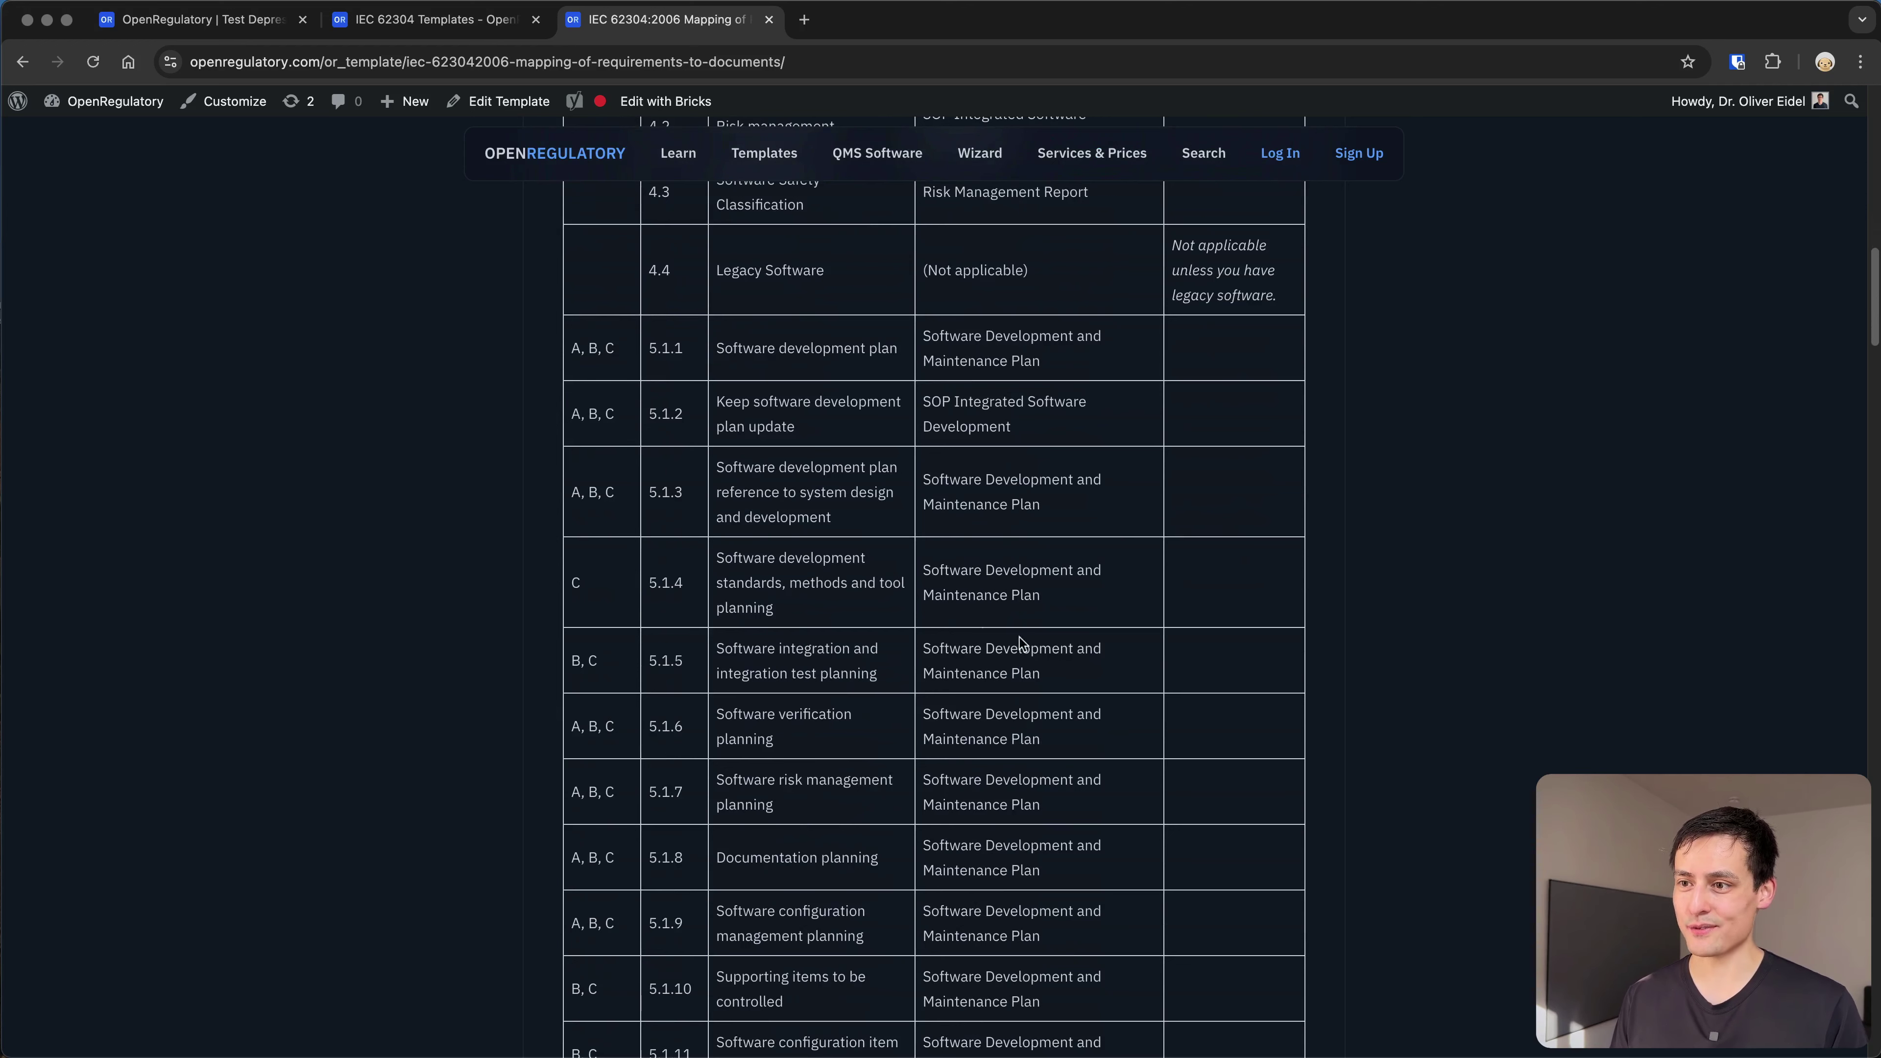
# Compare the requirement titles in the mapping table with their fulfilling documents, from section 4.1 through the 5.3 sections
pyautogui.moveTo(800, 538); pyautogui.dragTo(872, 653)
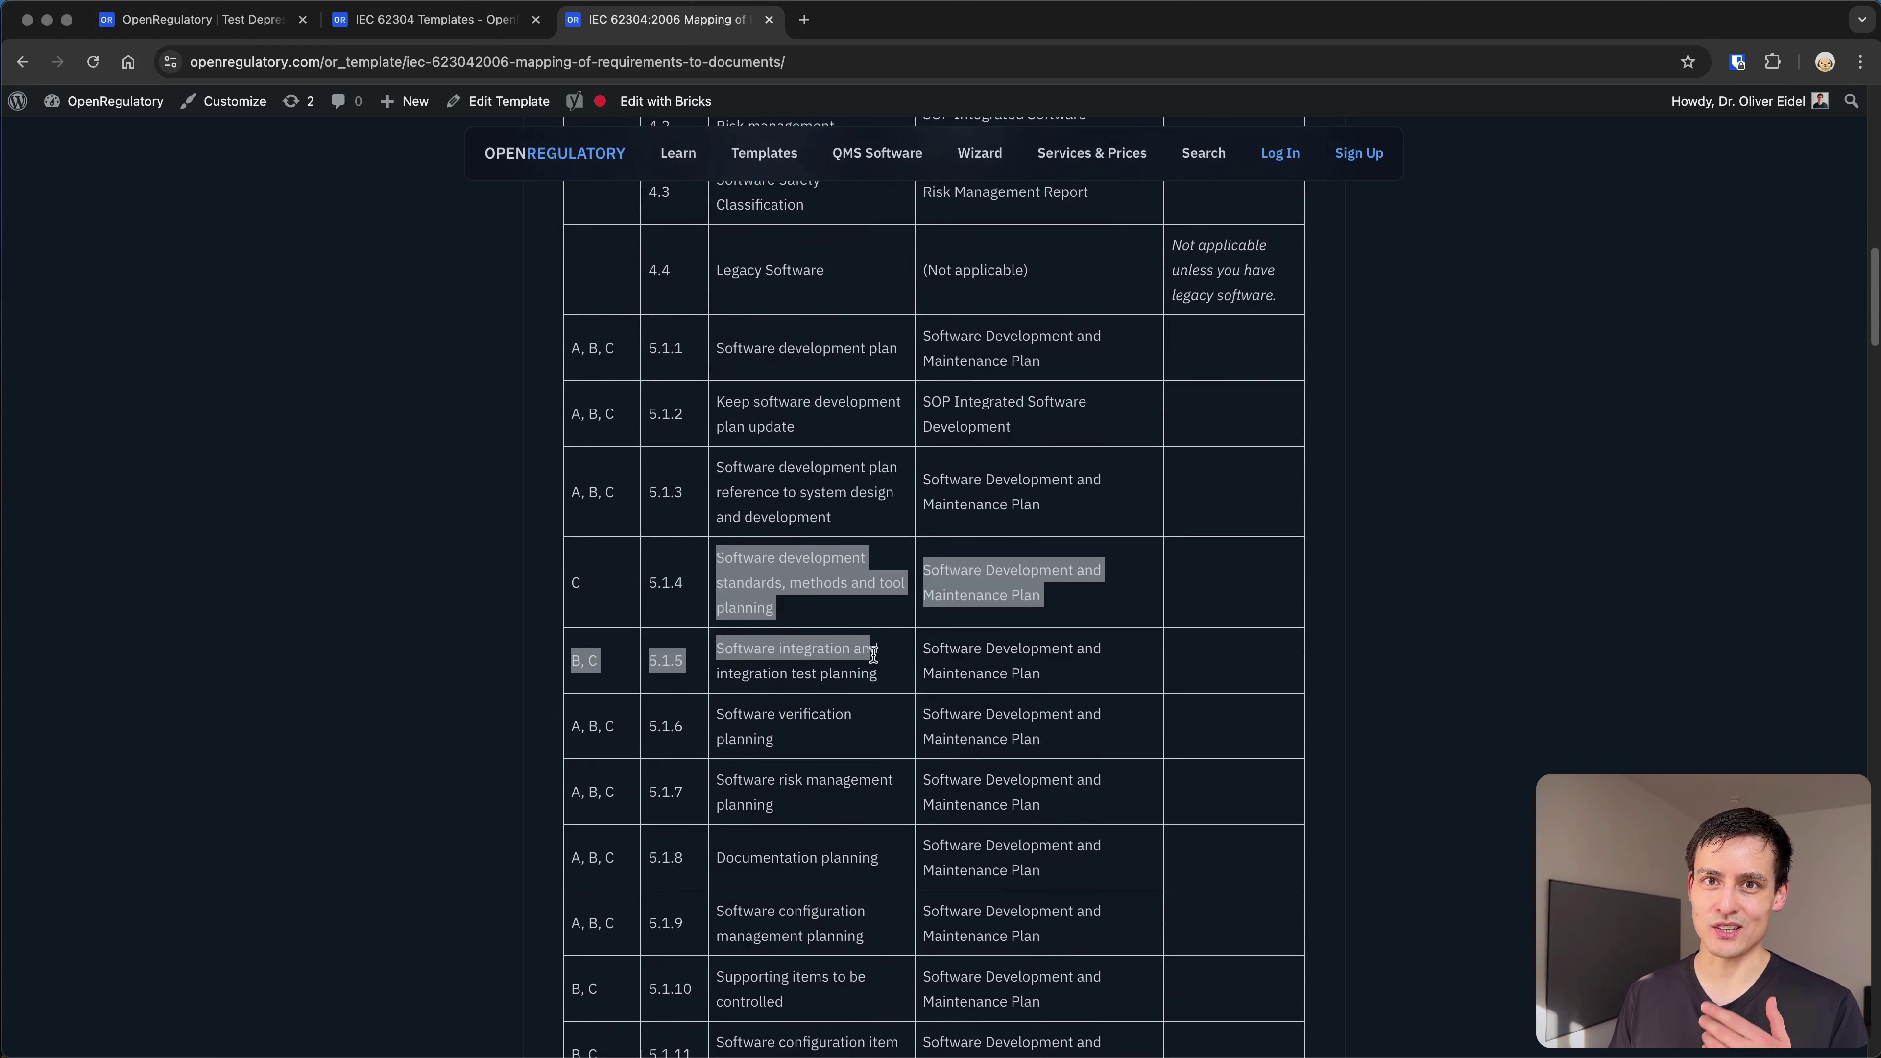
pyautogui.click(873, 653)
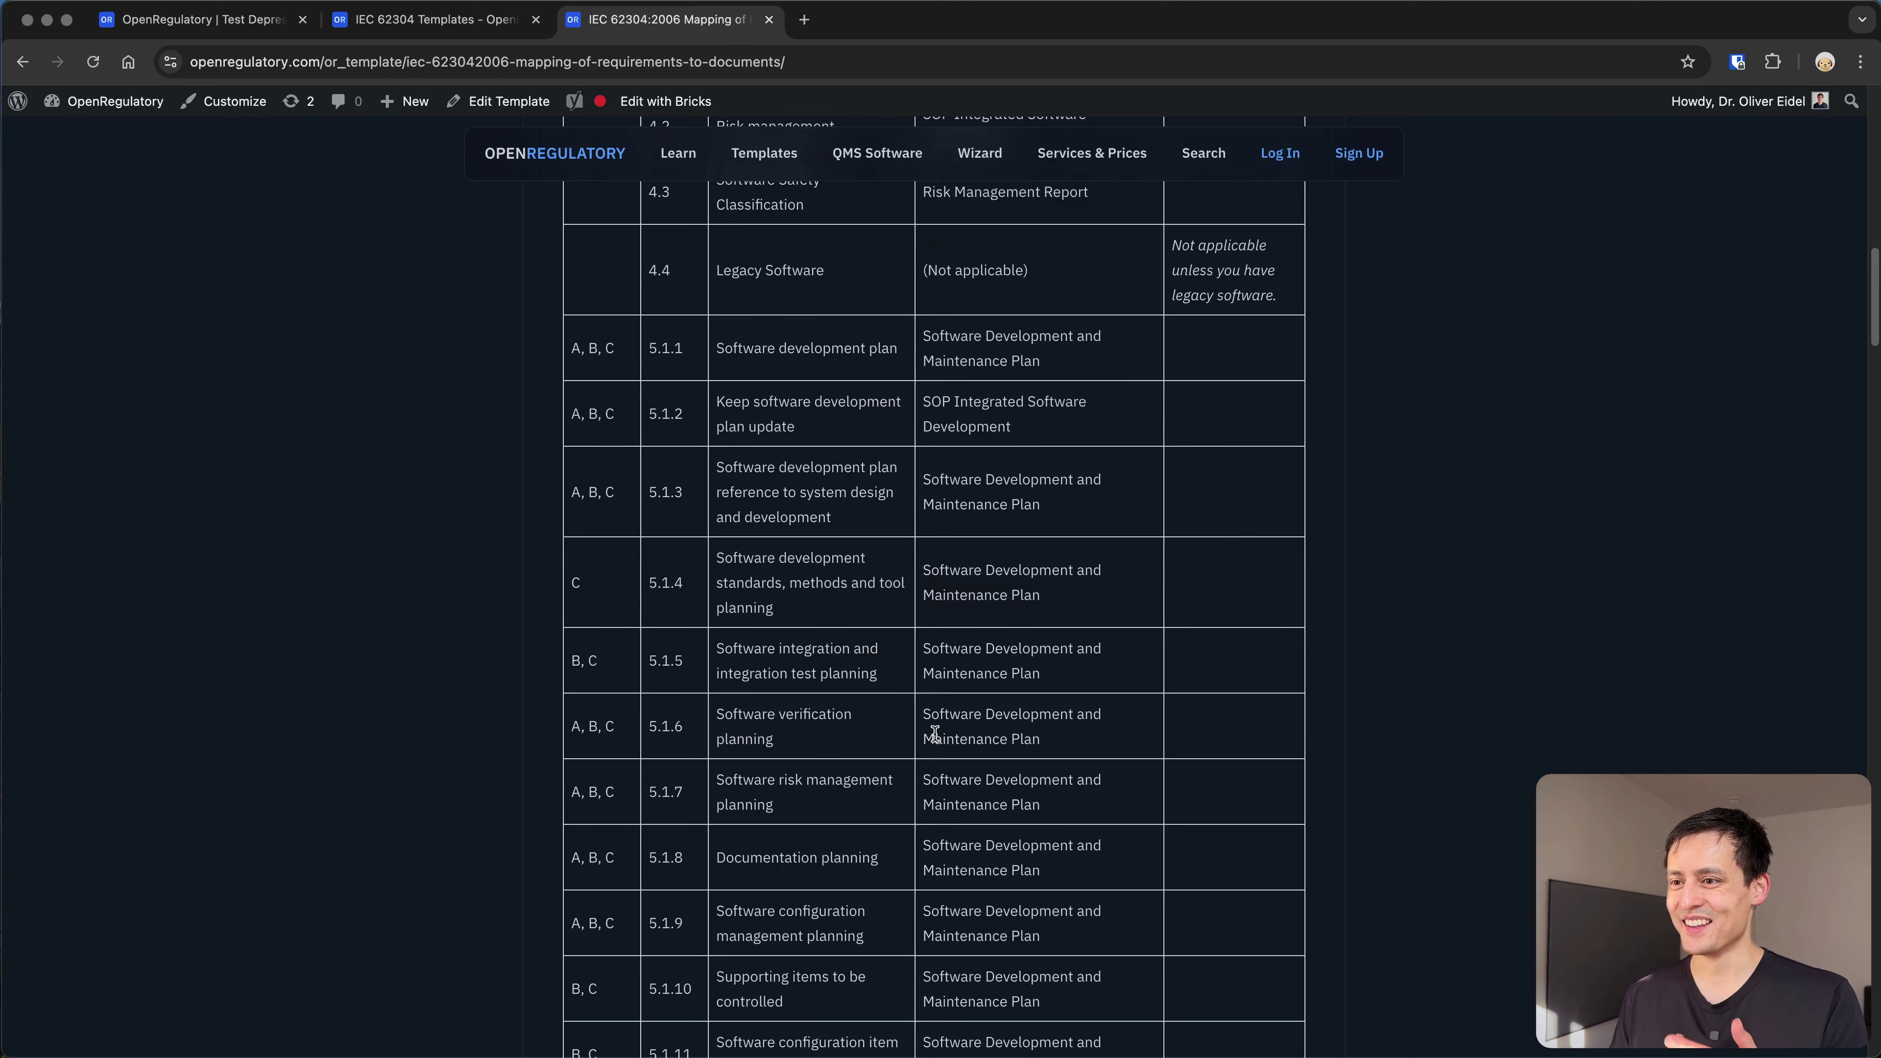
pyautogui.scroll(-6, 934, 734)
pyautogui.scroll(-2, 839, 740)
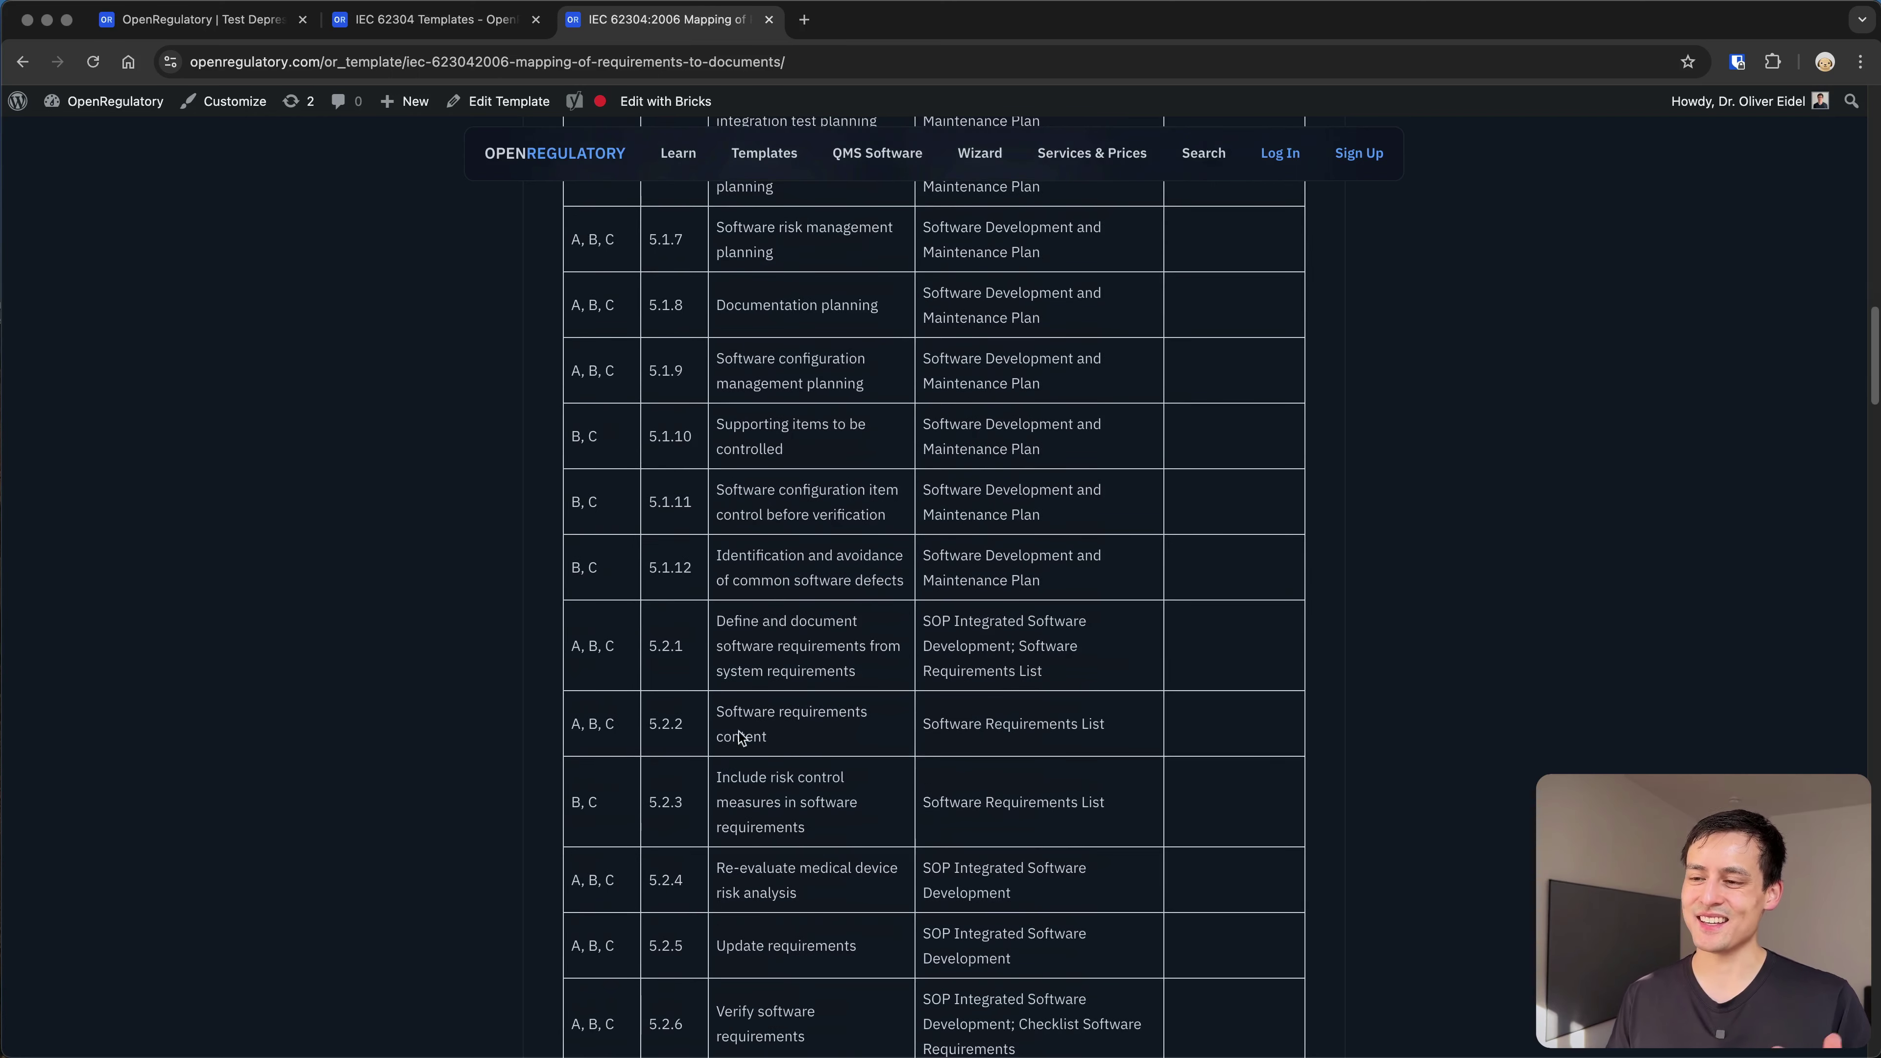
pyautogui.scroll(14, 776, 783)
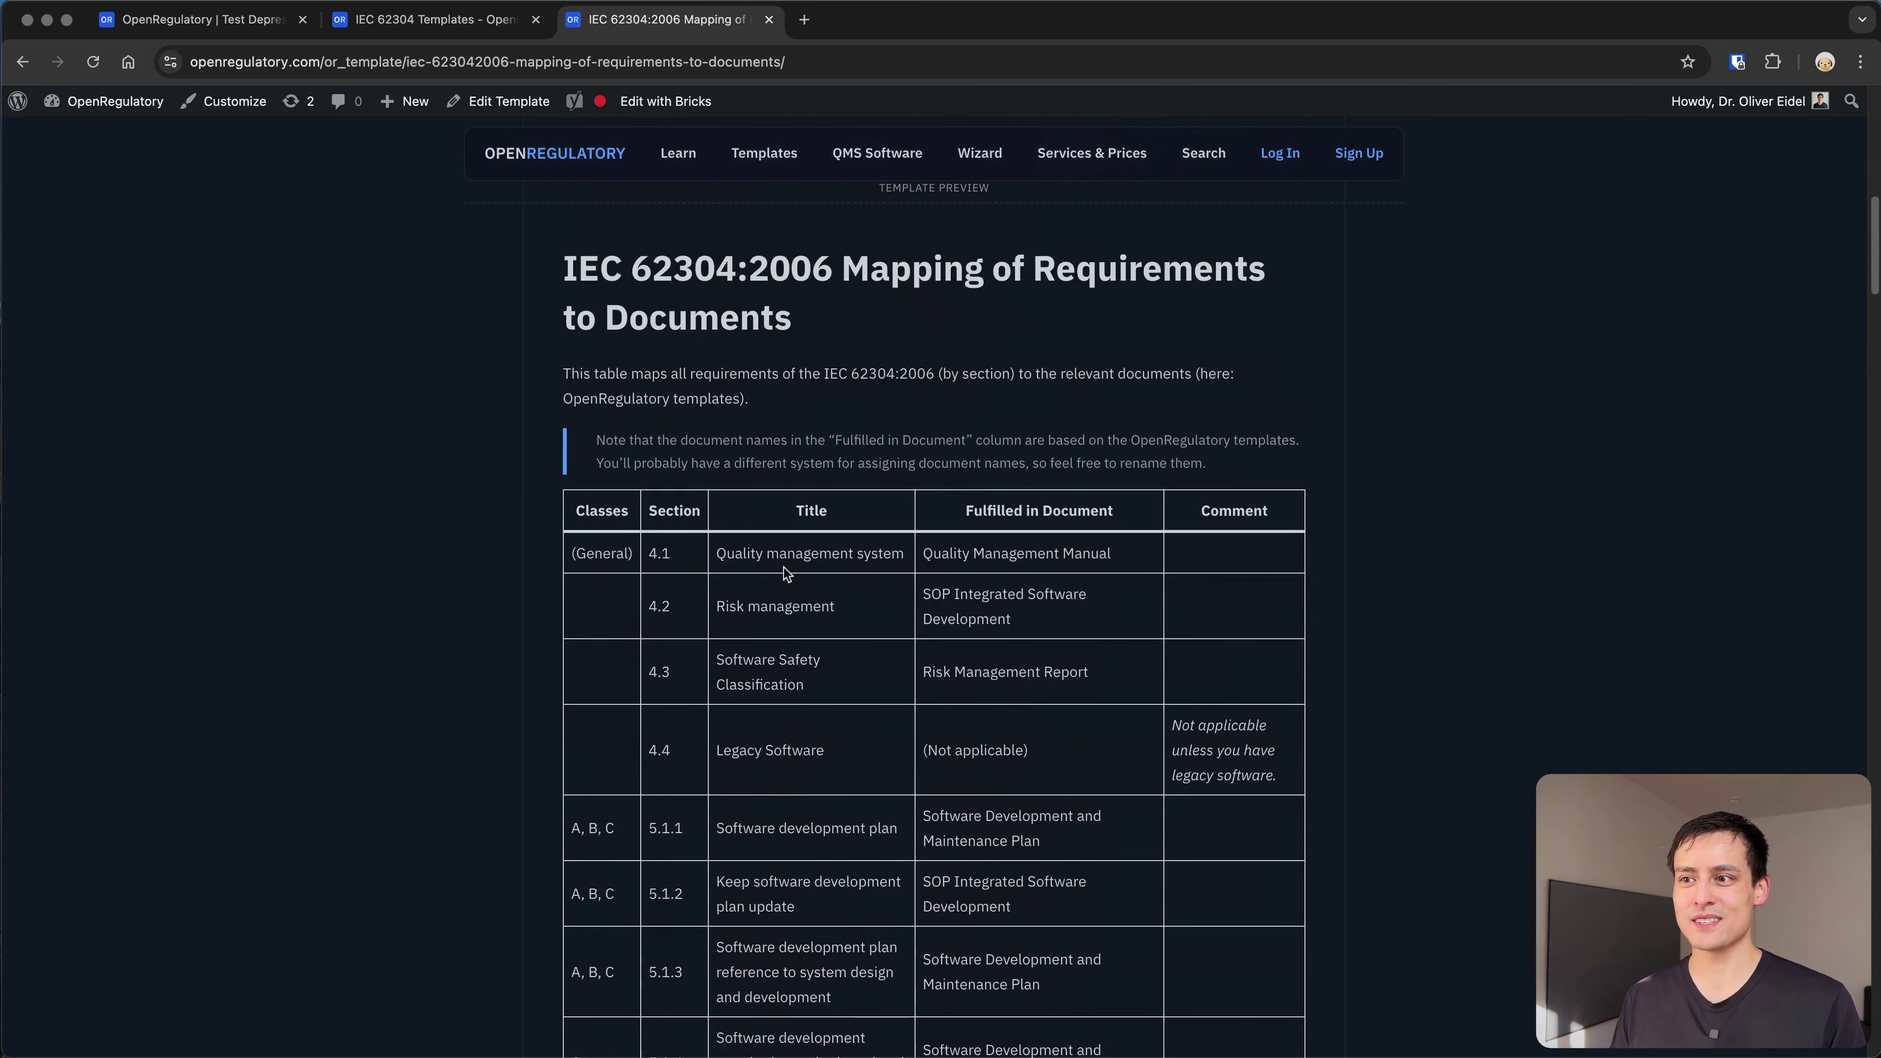
pyautogui.scroll(-3, 783, 578)
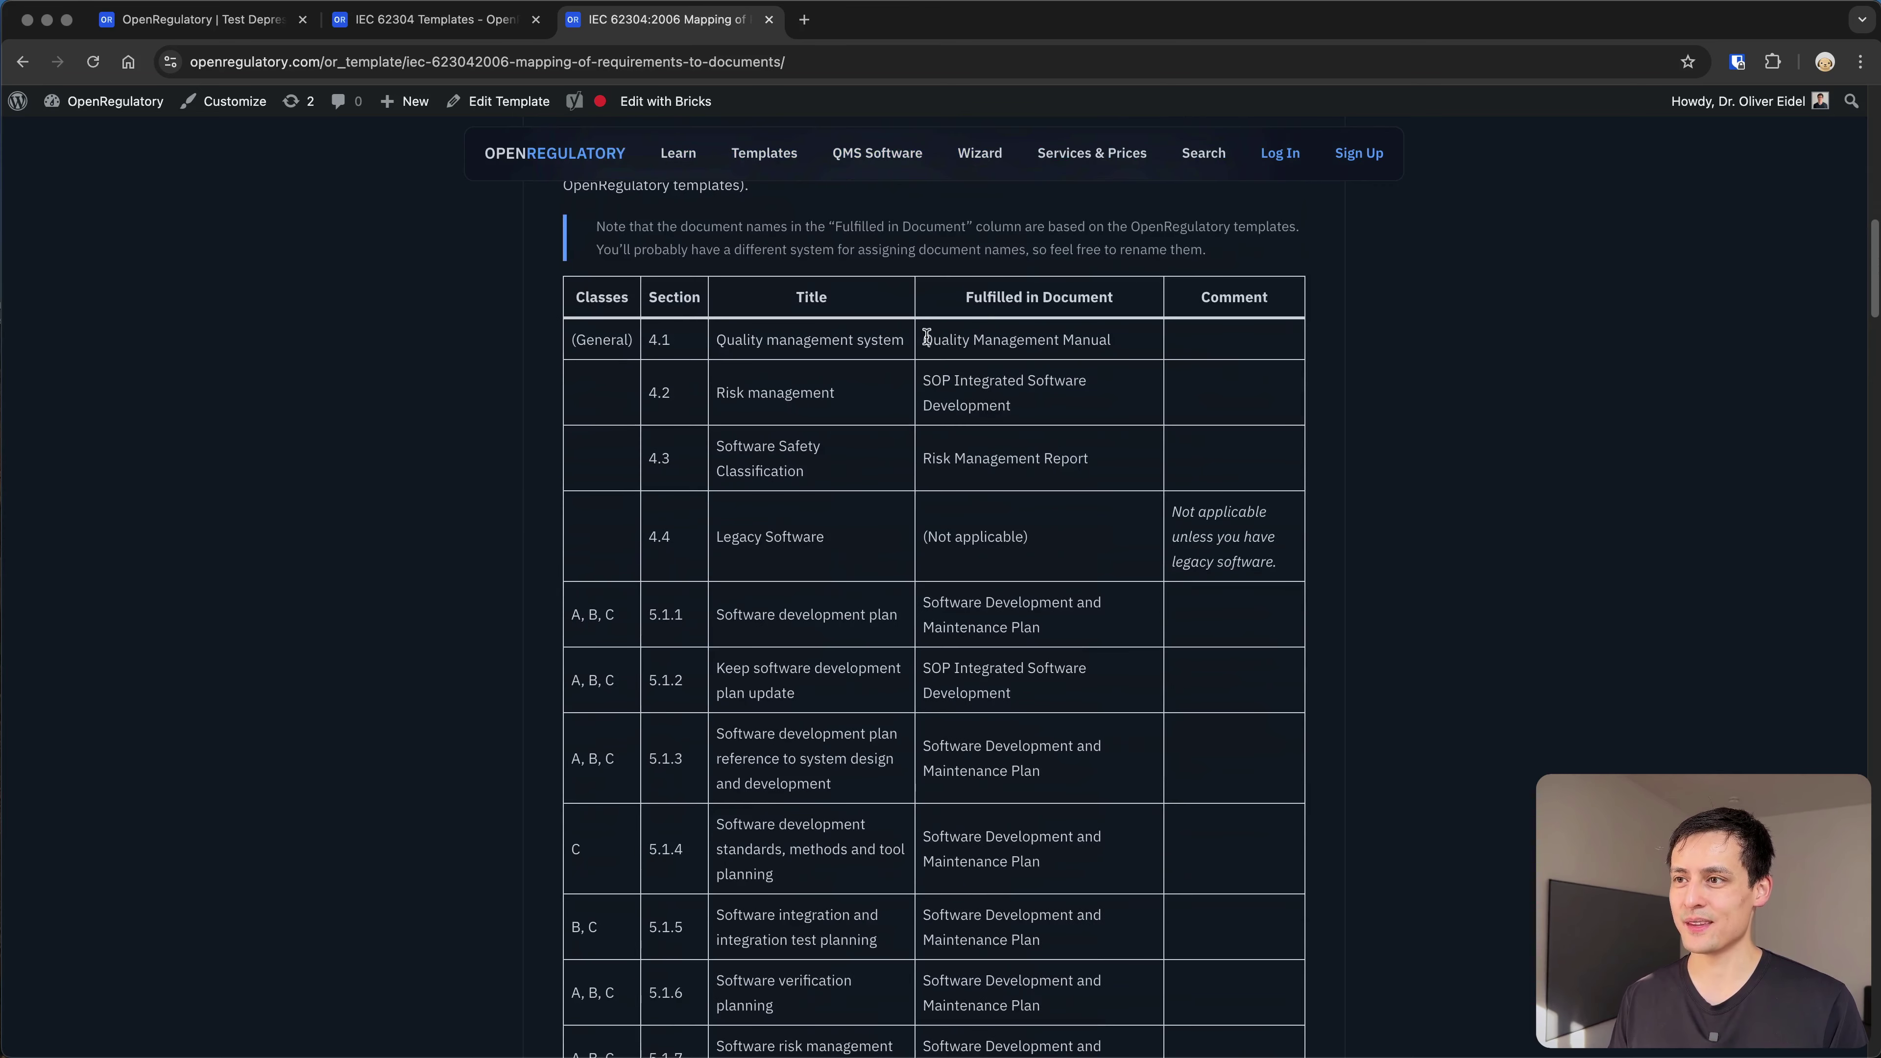
pyautogui.moveTo(927, 337); pyautogui.dragTo(1166, 330)
pyautogui.click(1108, 509)
pyautogui.scroll(-20, 1005, 783)
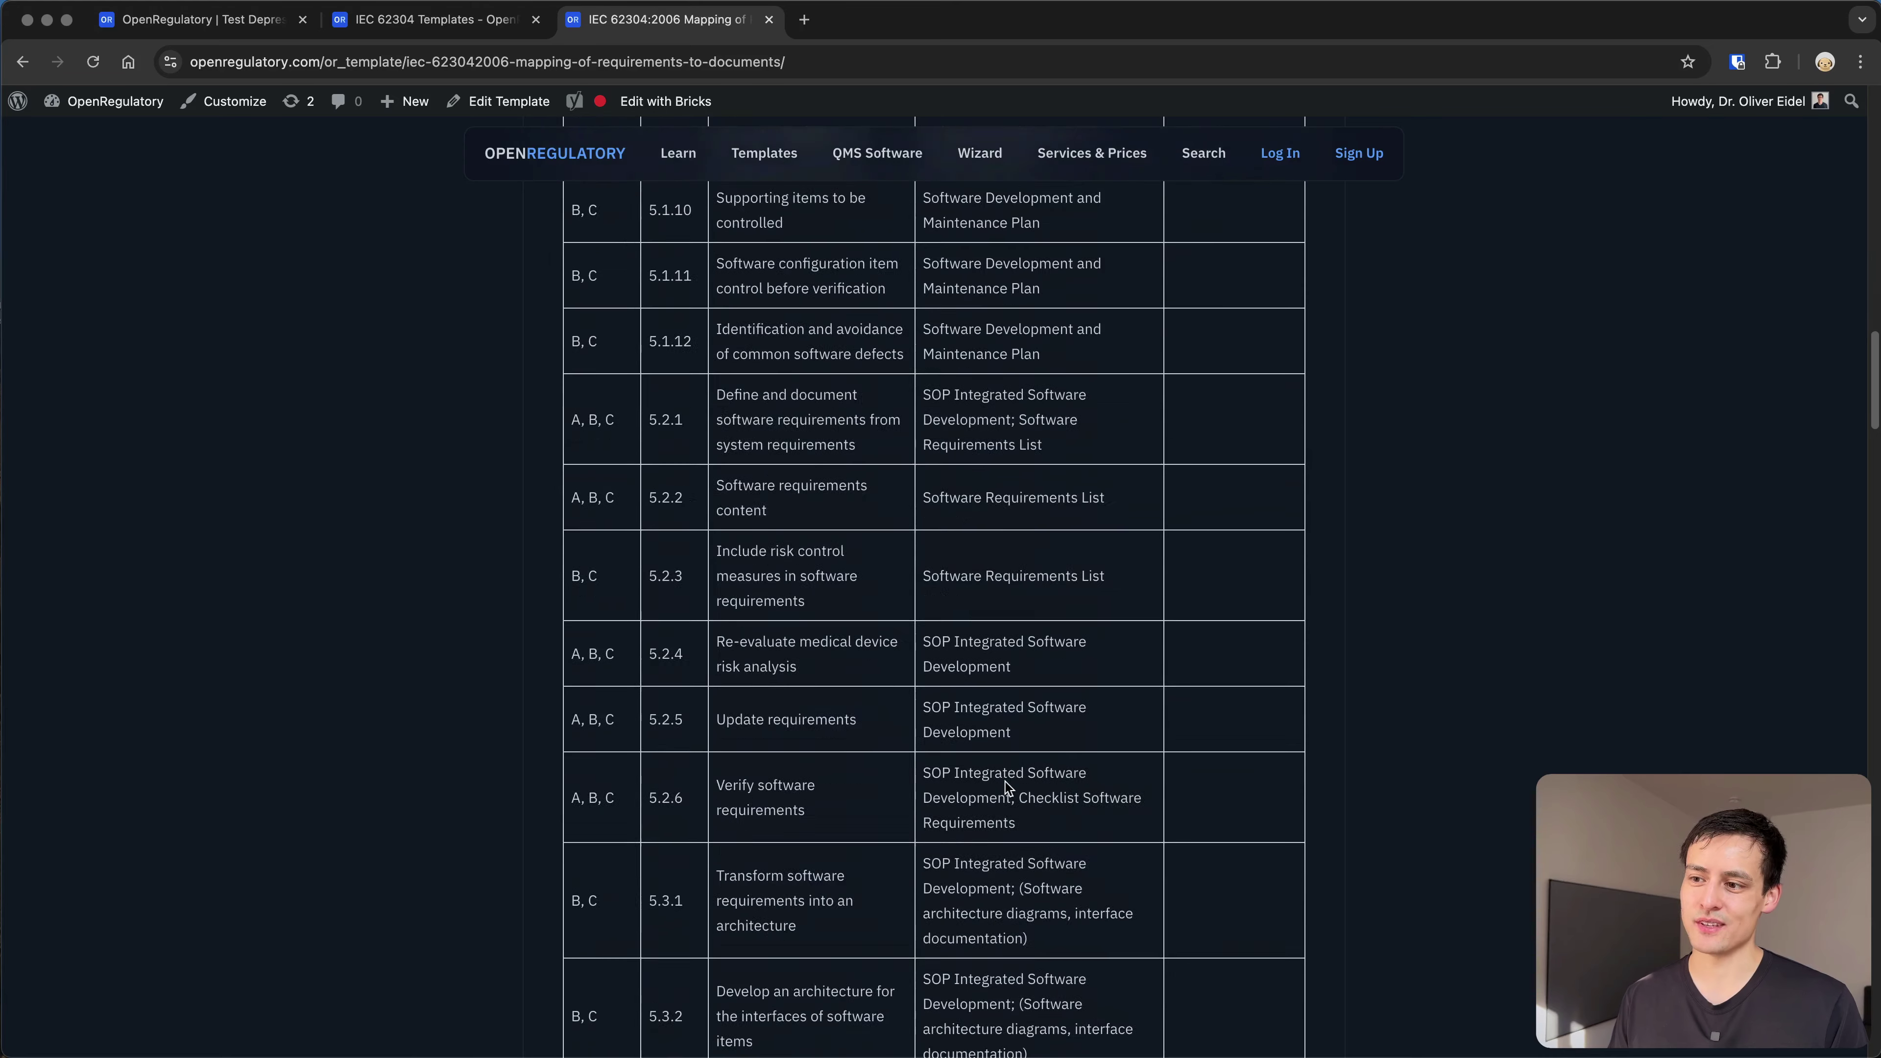
pyautogui.scroll(10, 1005, 782)
pyautogui.scroll(5, 1007, 787)
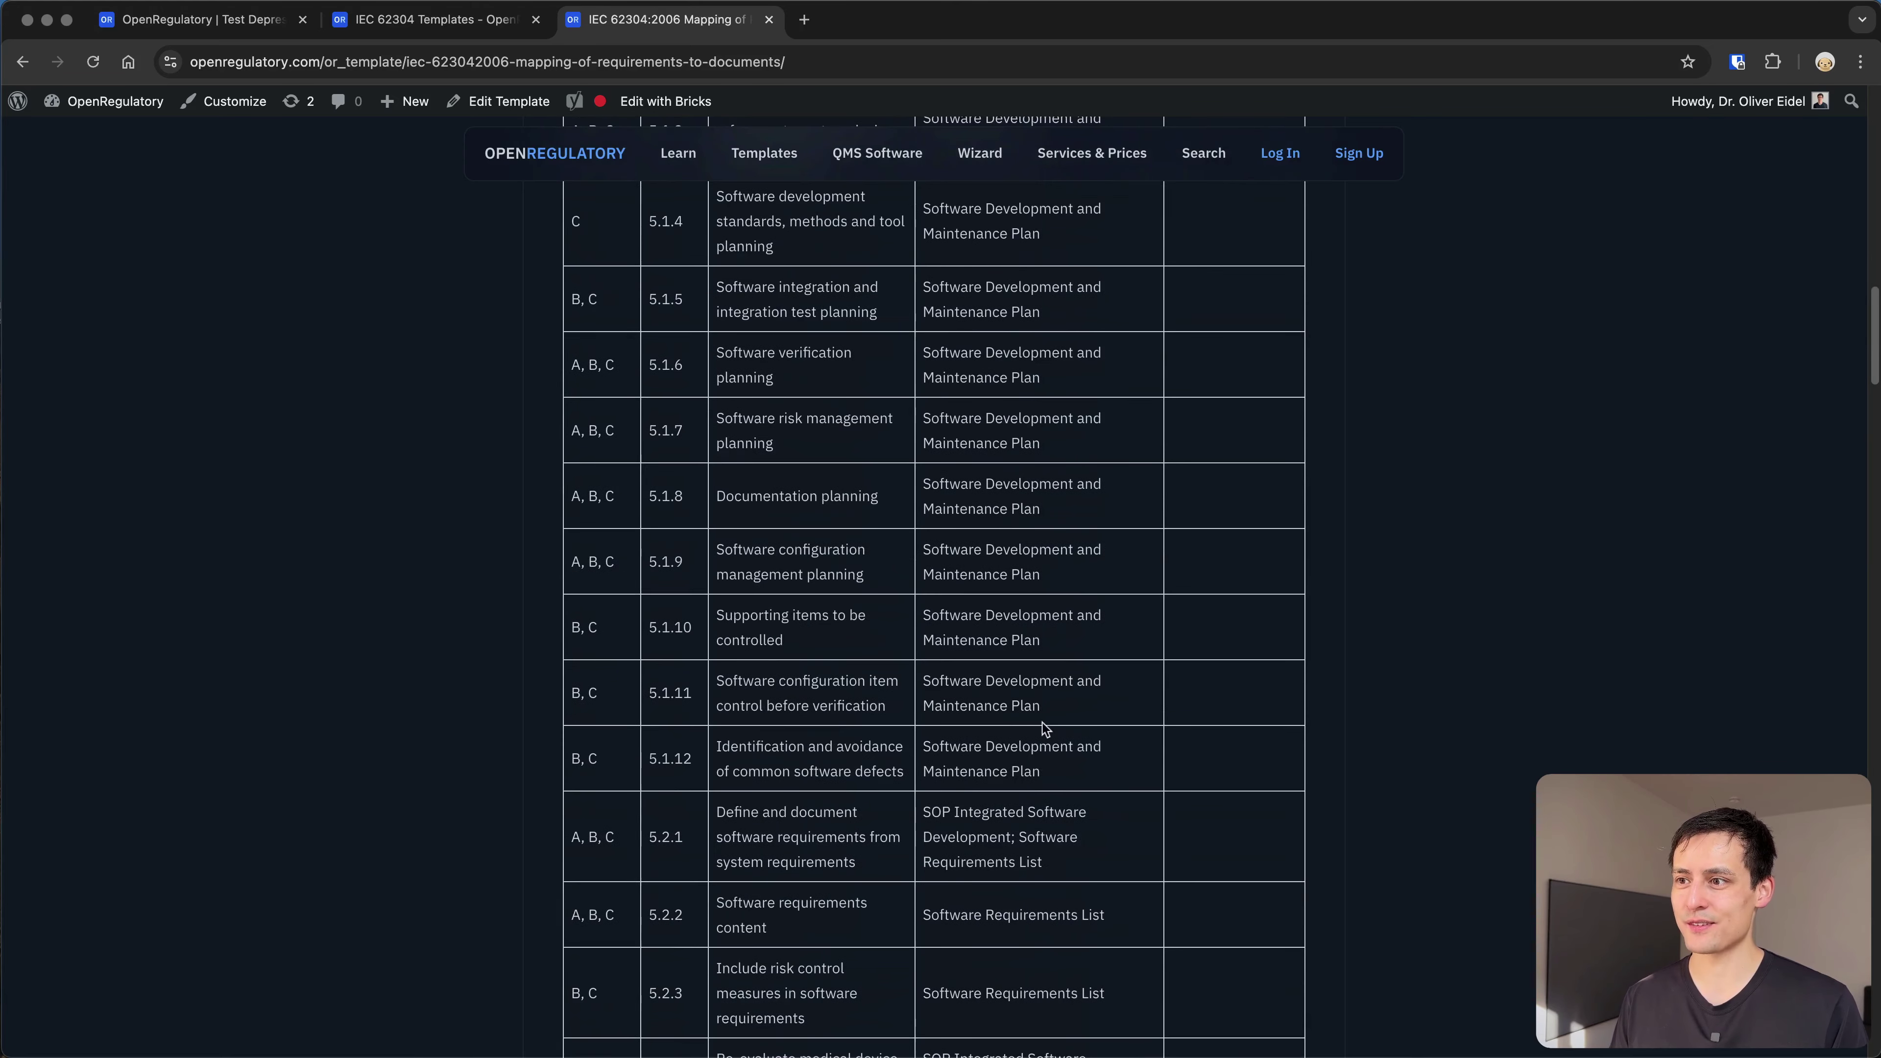
# Examine which documents fulfil sections 5.1.9 and 5.1.5 in the mapping table, then the 5.2 and 5.3 rows
pyautogui.moveTo(1061, 581); pyautogui.dragTo(924, 550)
pyautogui.scroll(3, 937, 548)
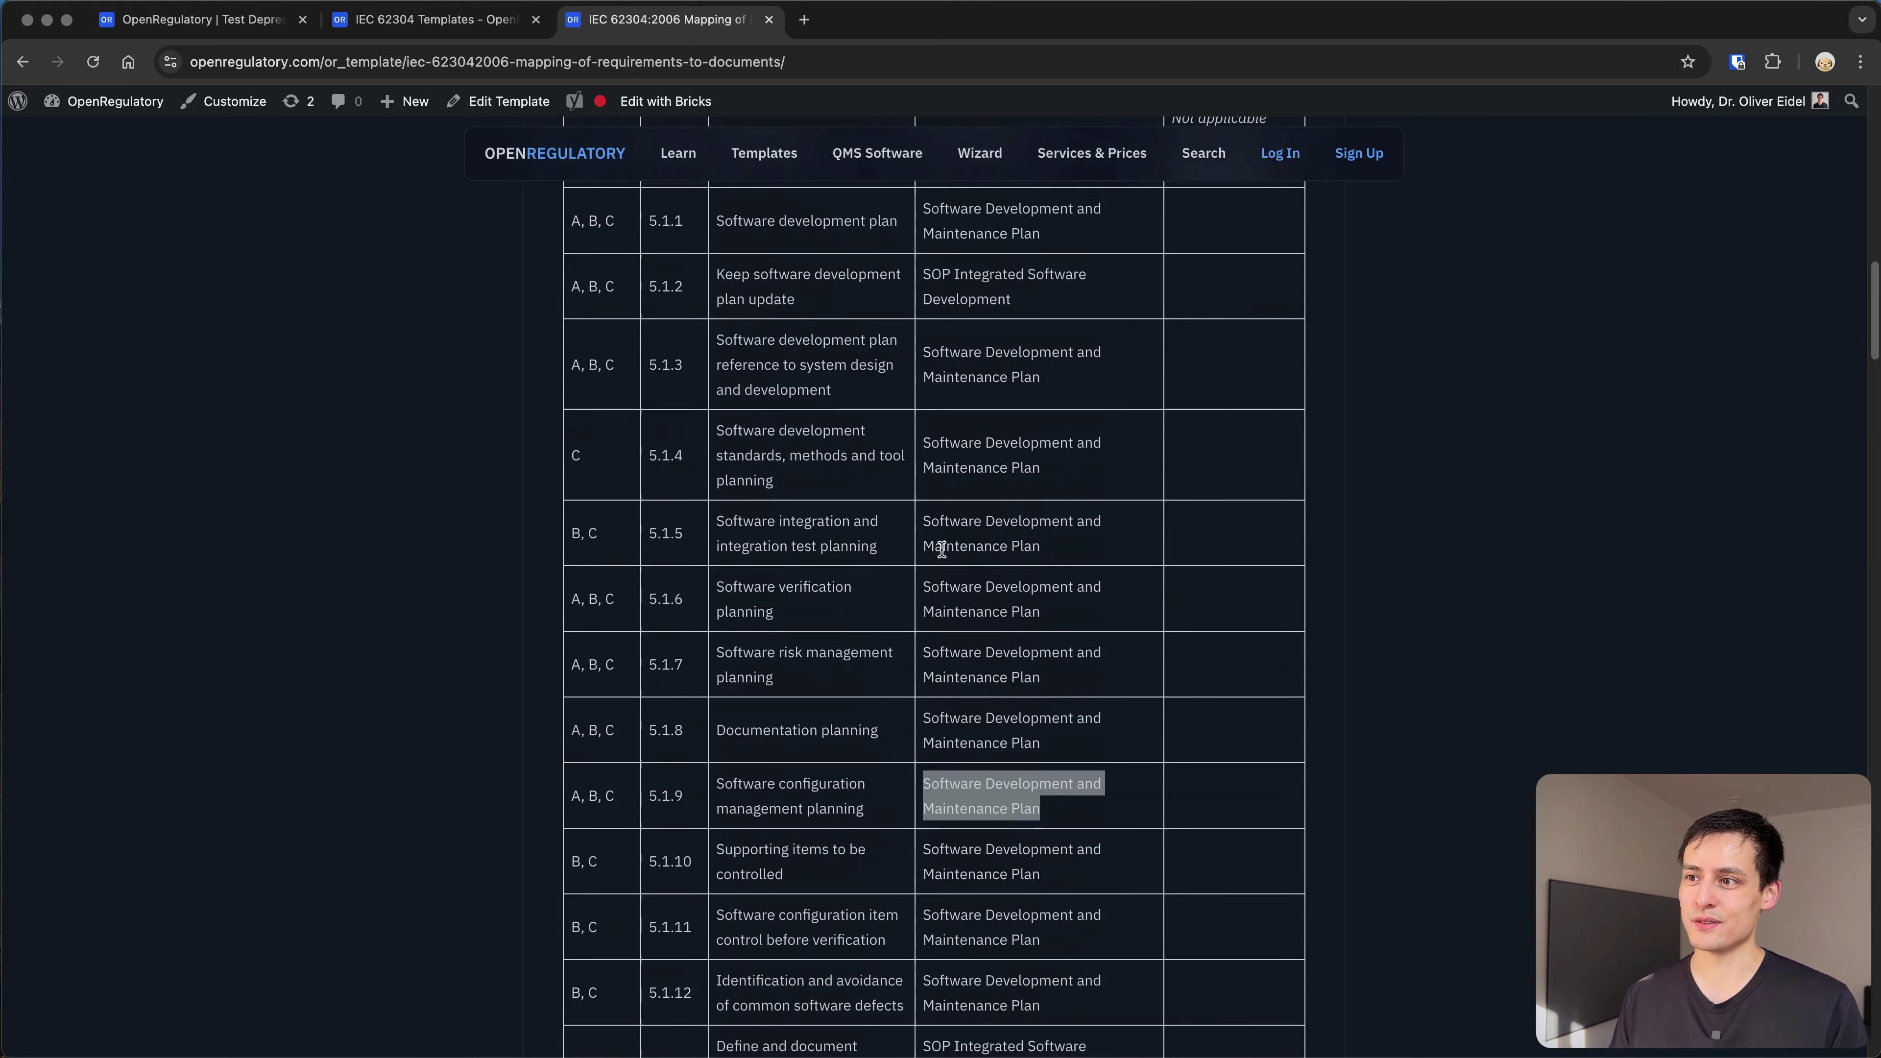
pyautogui.moveTo(1064, 551); pyautogui.dragTo(888, 520)
pyautogui.click(888, 520)
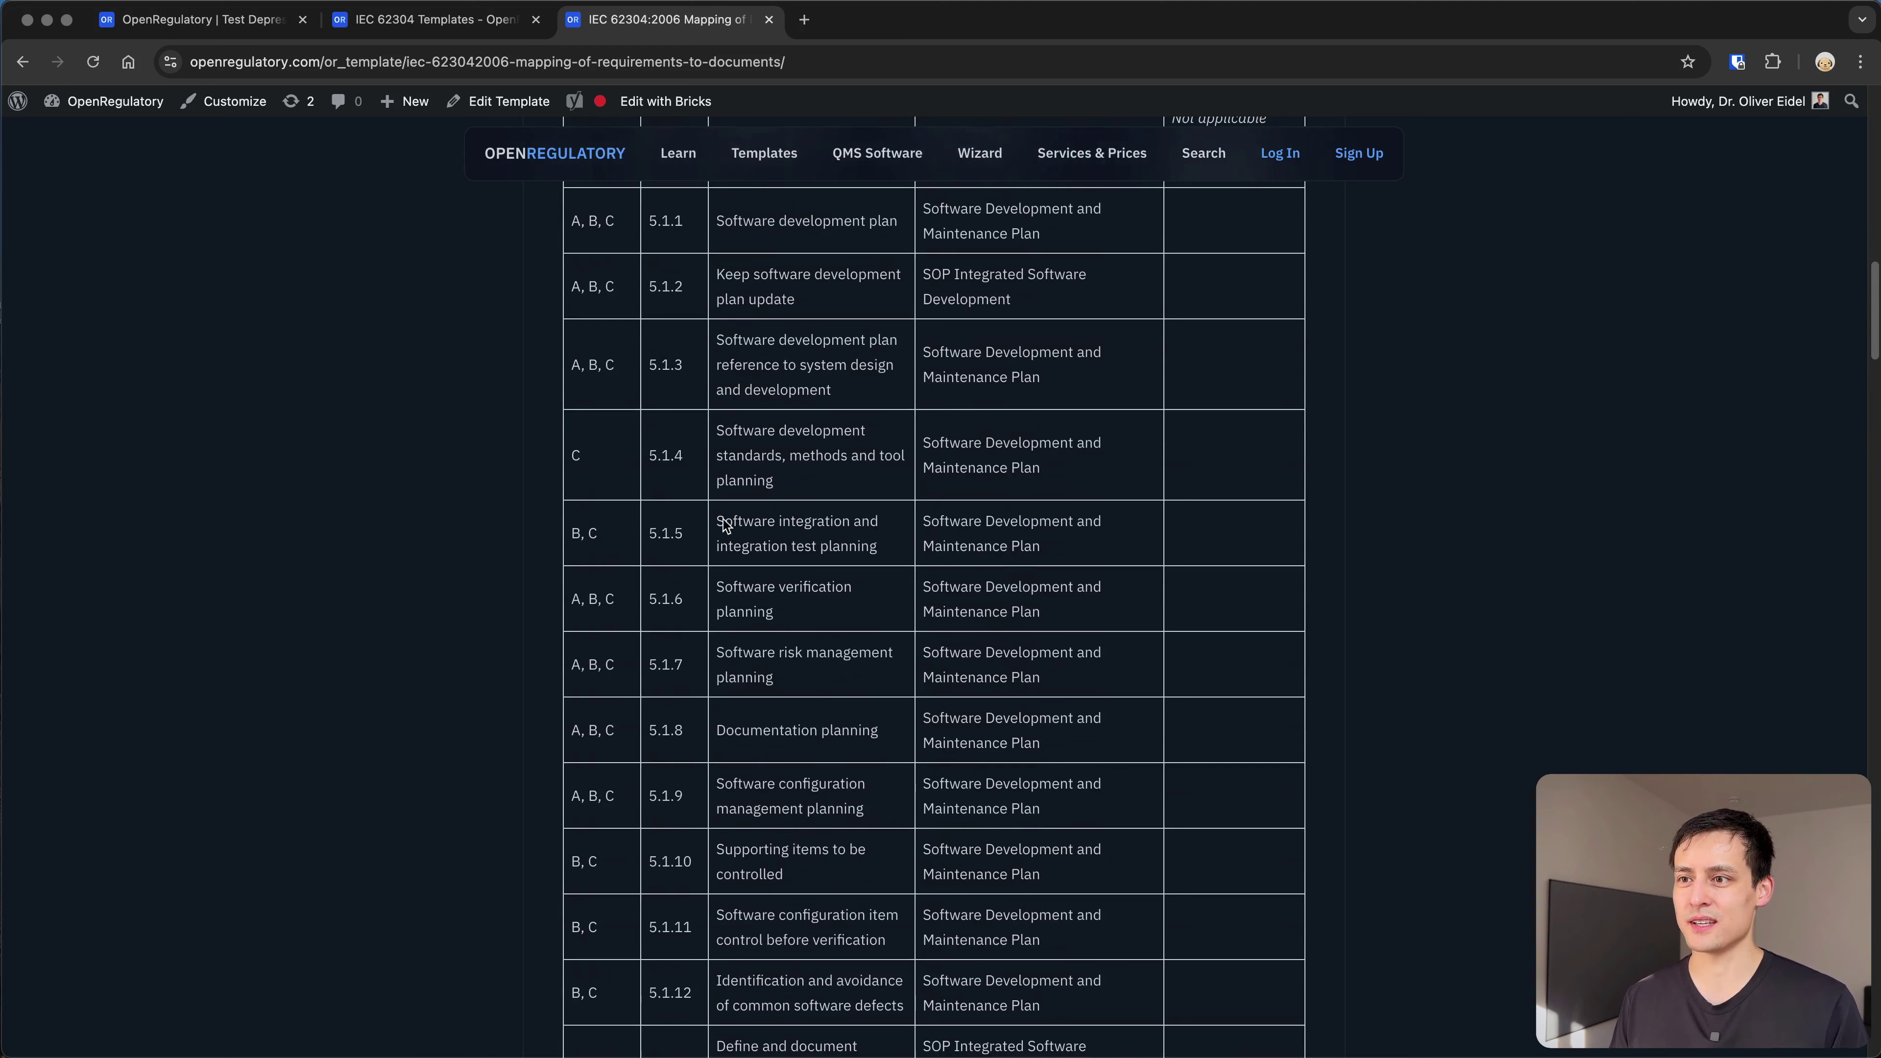
pyautogui.moveTo(718, 519); pyautogui.dragTo(884, 549)
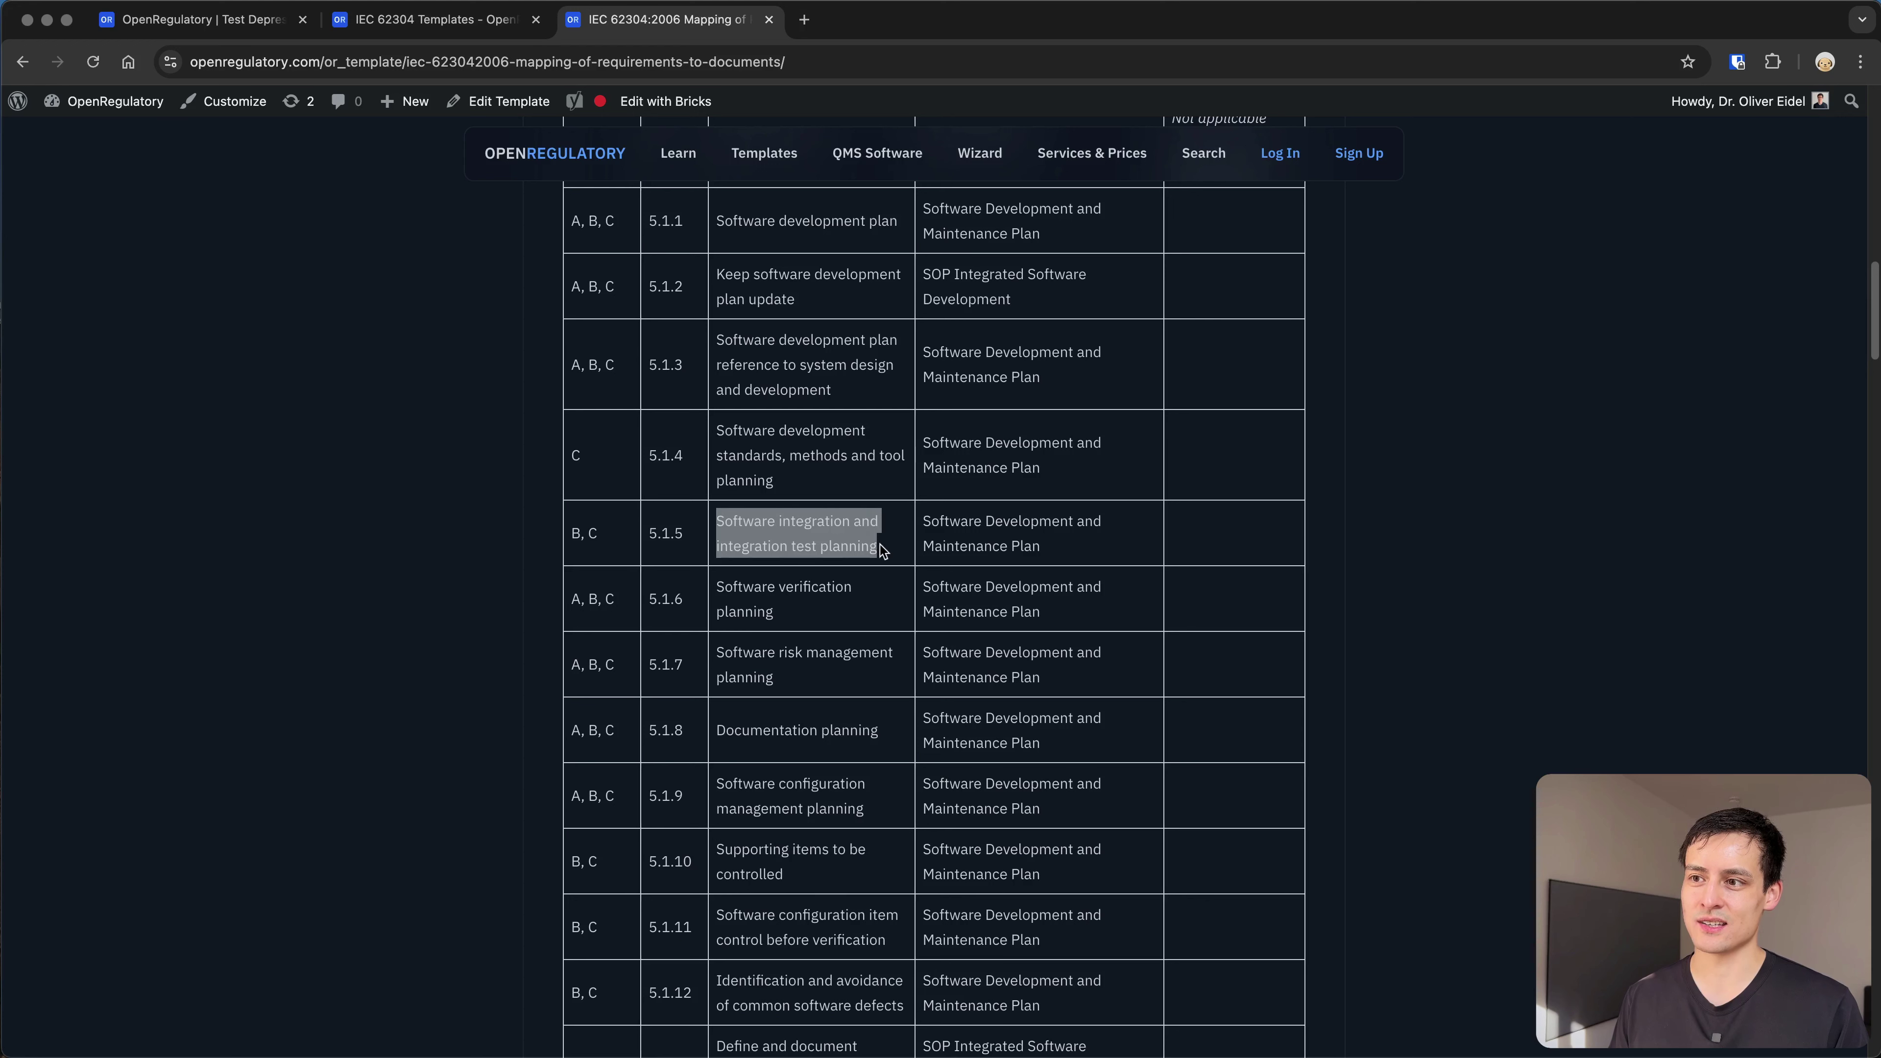
pyautogui.click(884, 550)
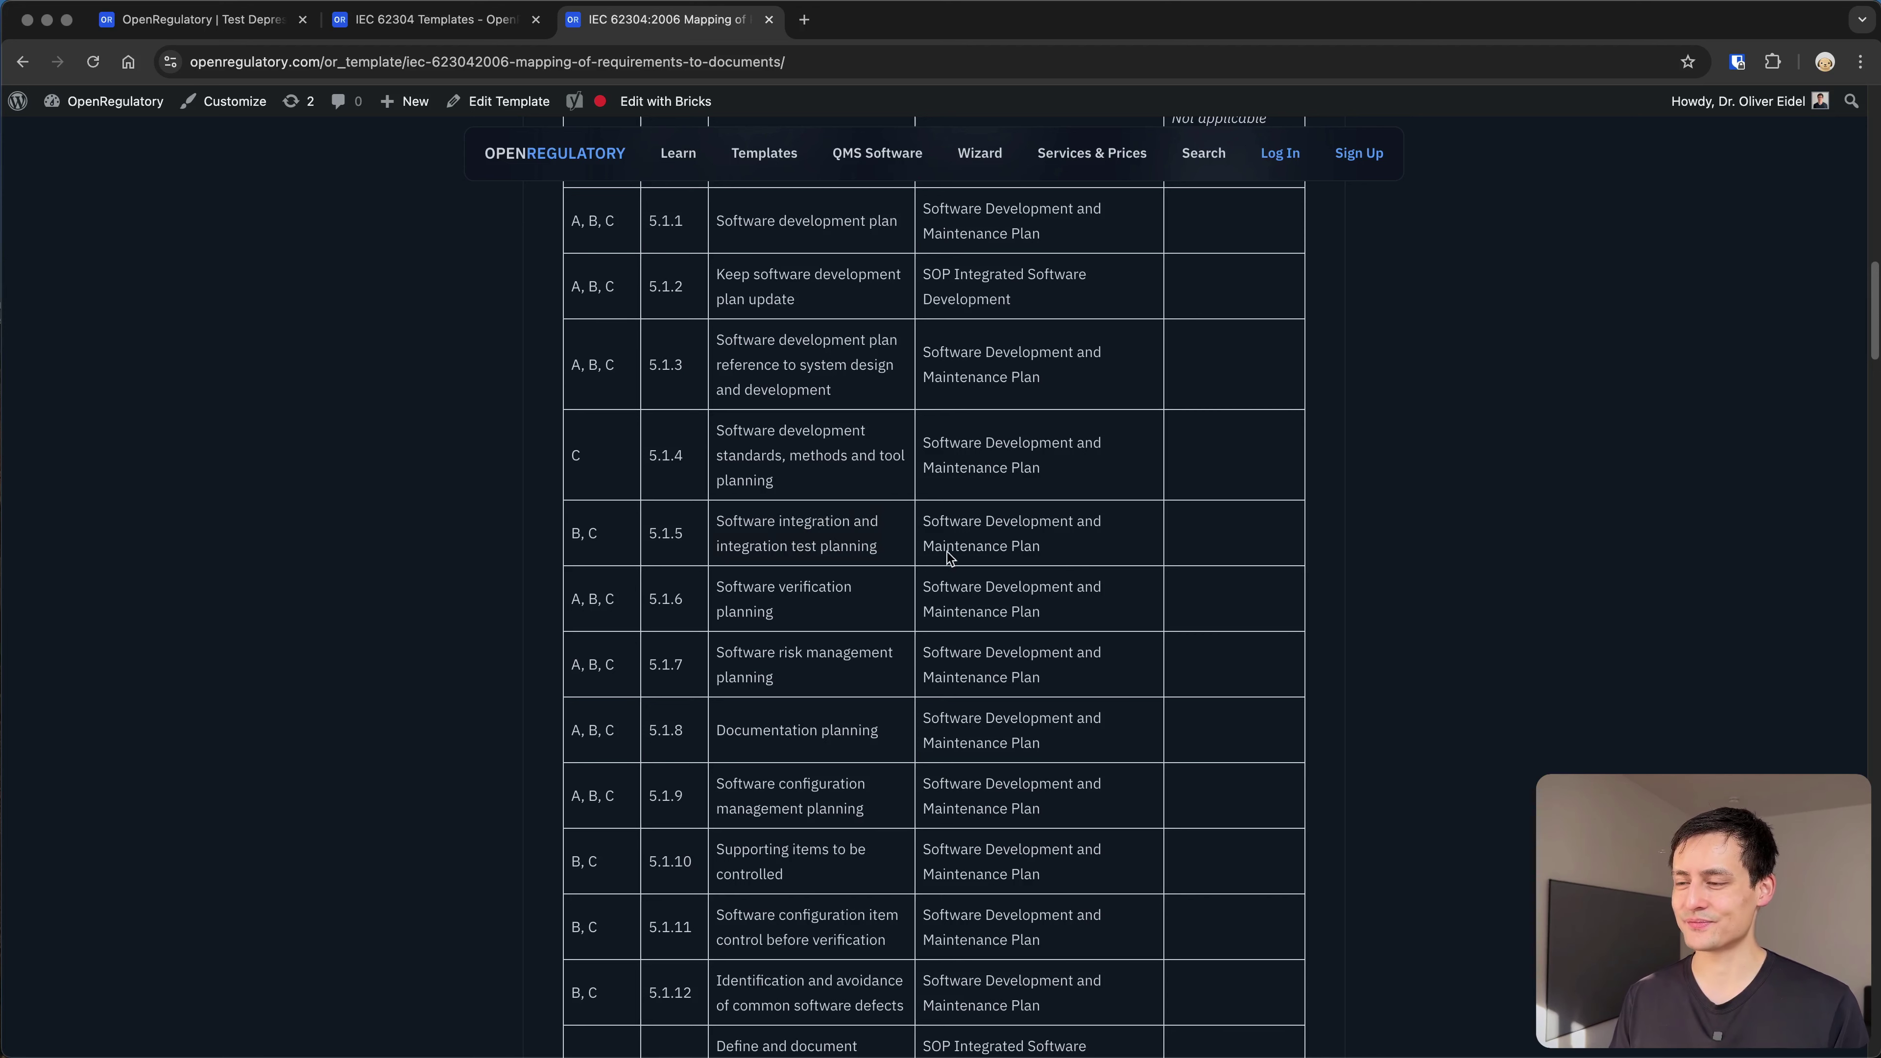
pyautogui.scroll(-10, 1075, 554)
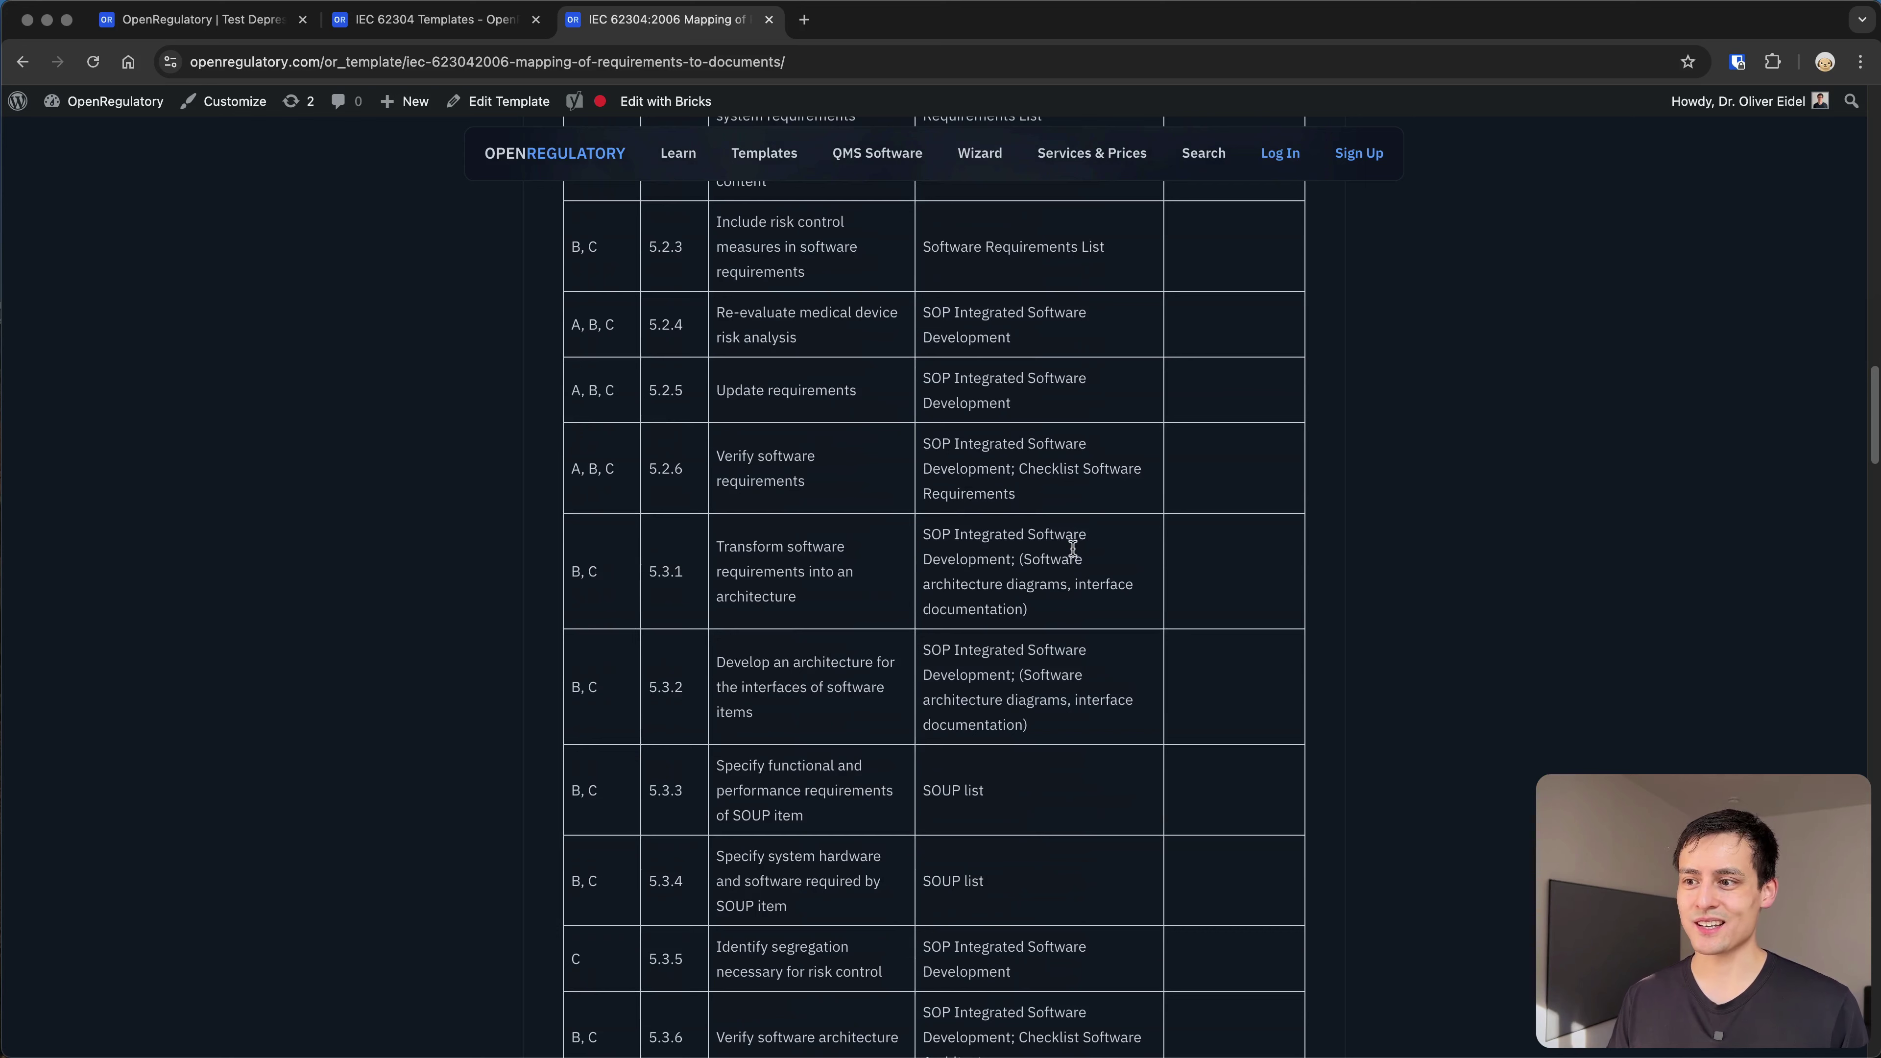
# Open the IEC 62304 Templates category overview and look through its list of templates
pyautogui.press('Home')
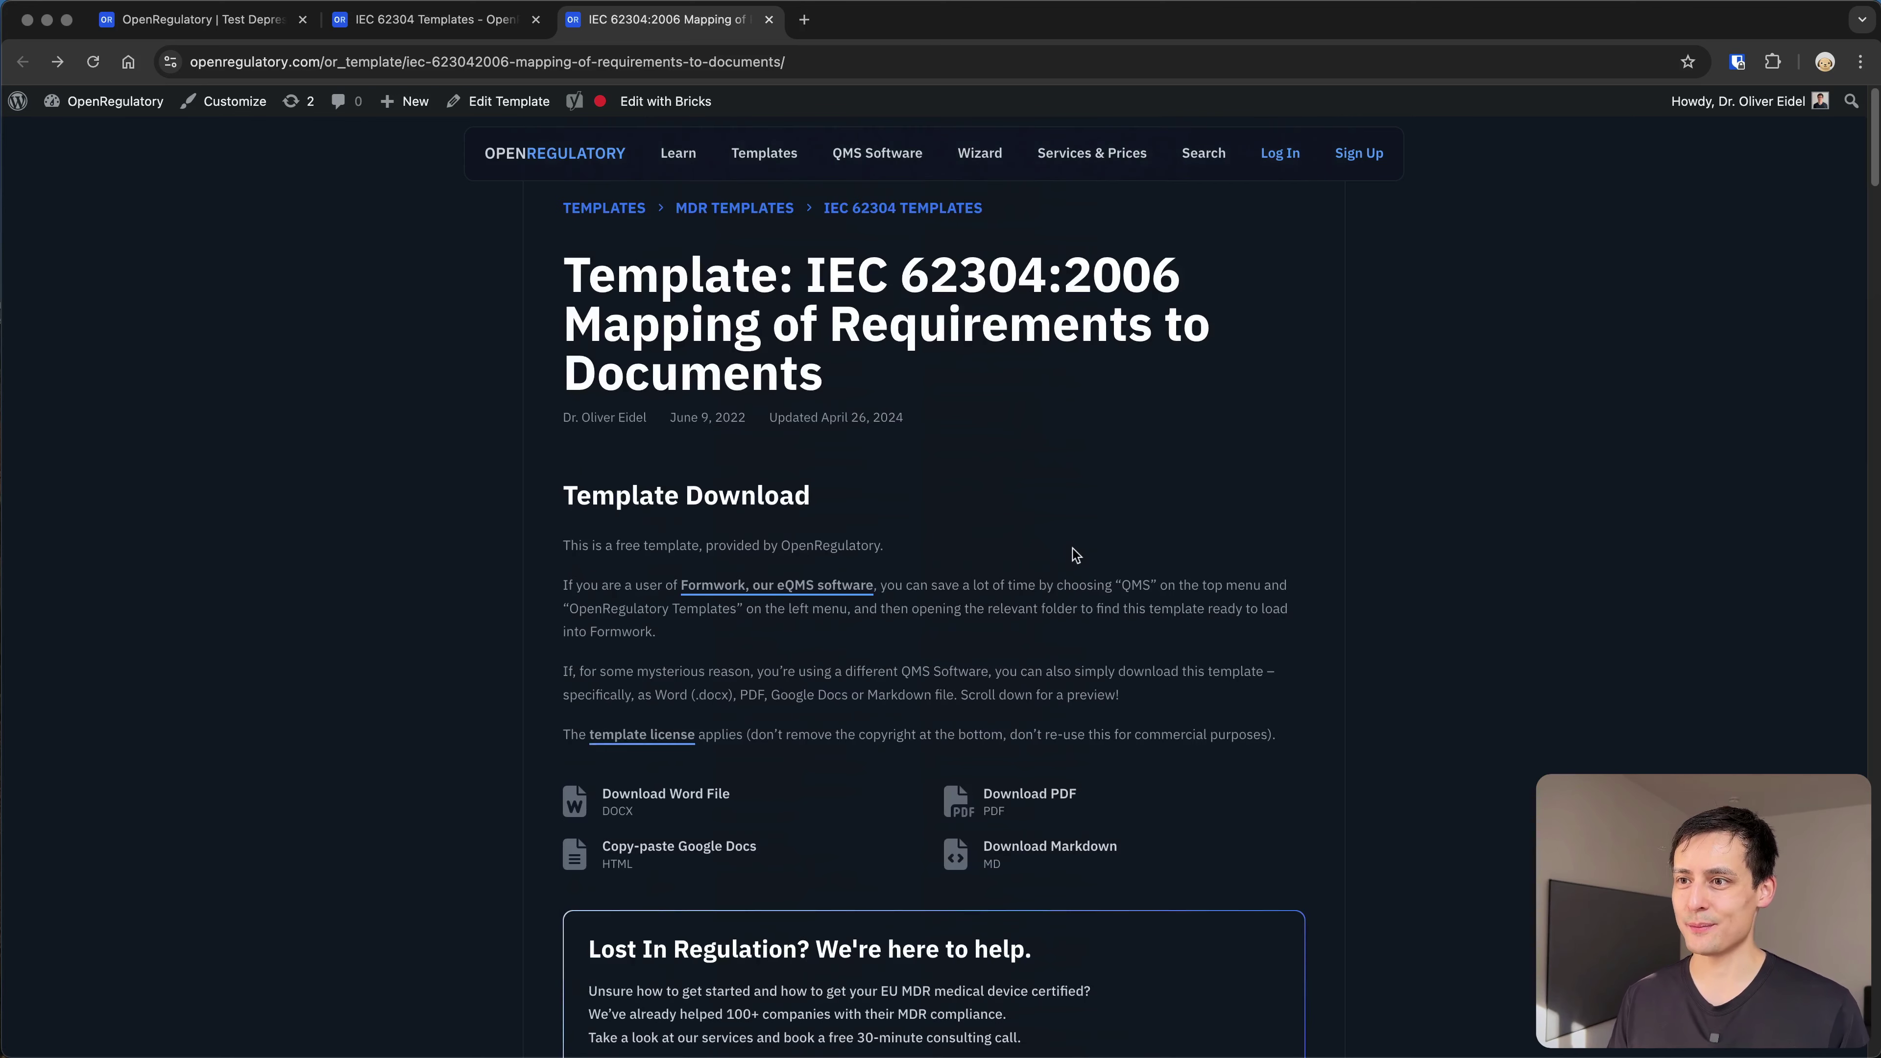
pyautogui.click(884, 214)
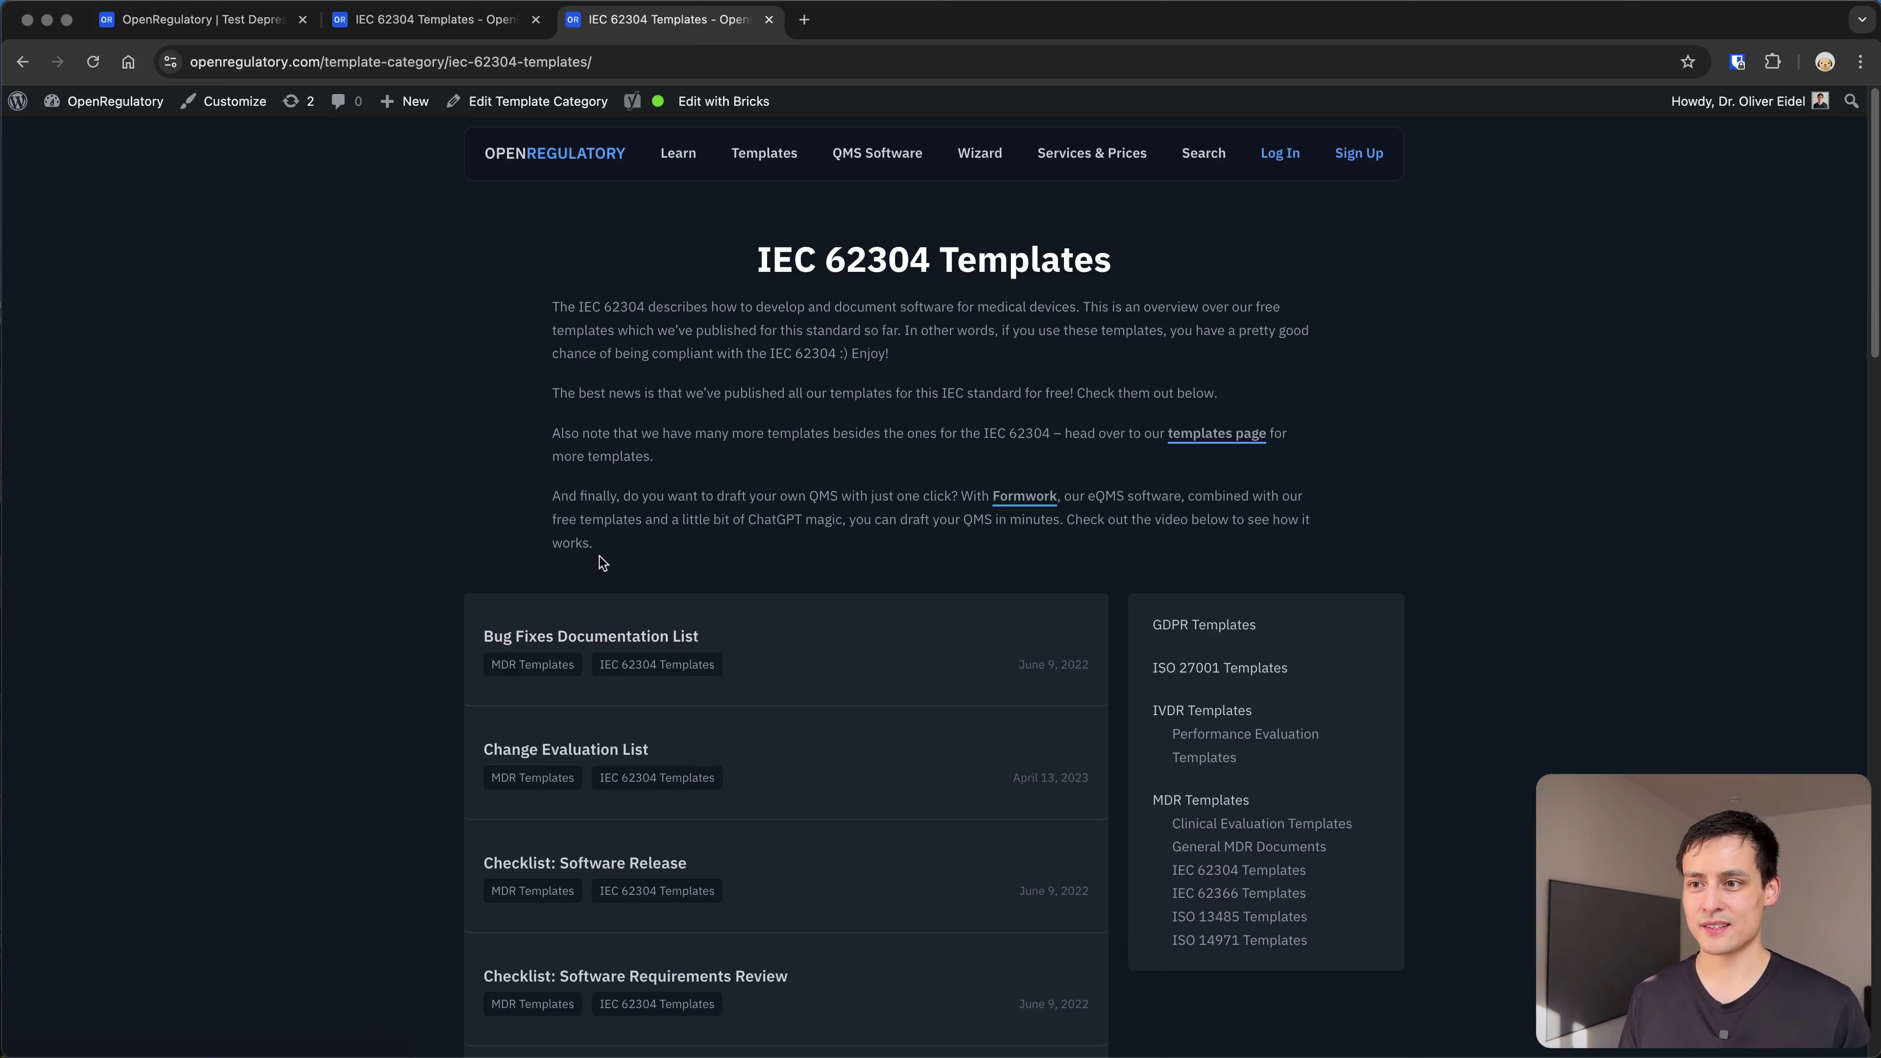
pyautogui.scroll(-3, 770, 510)
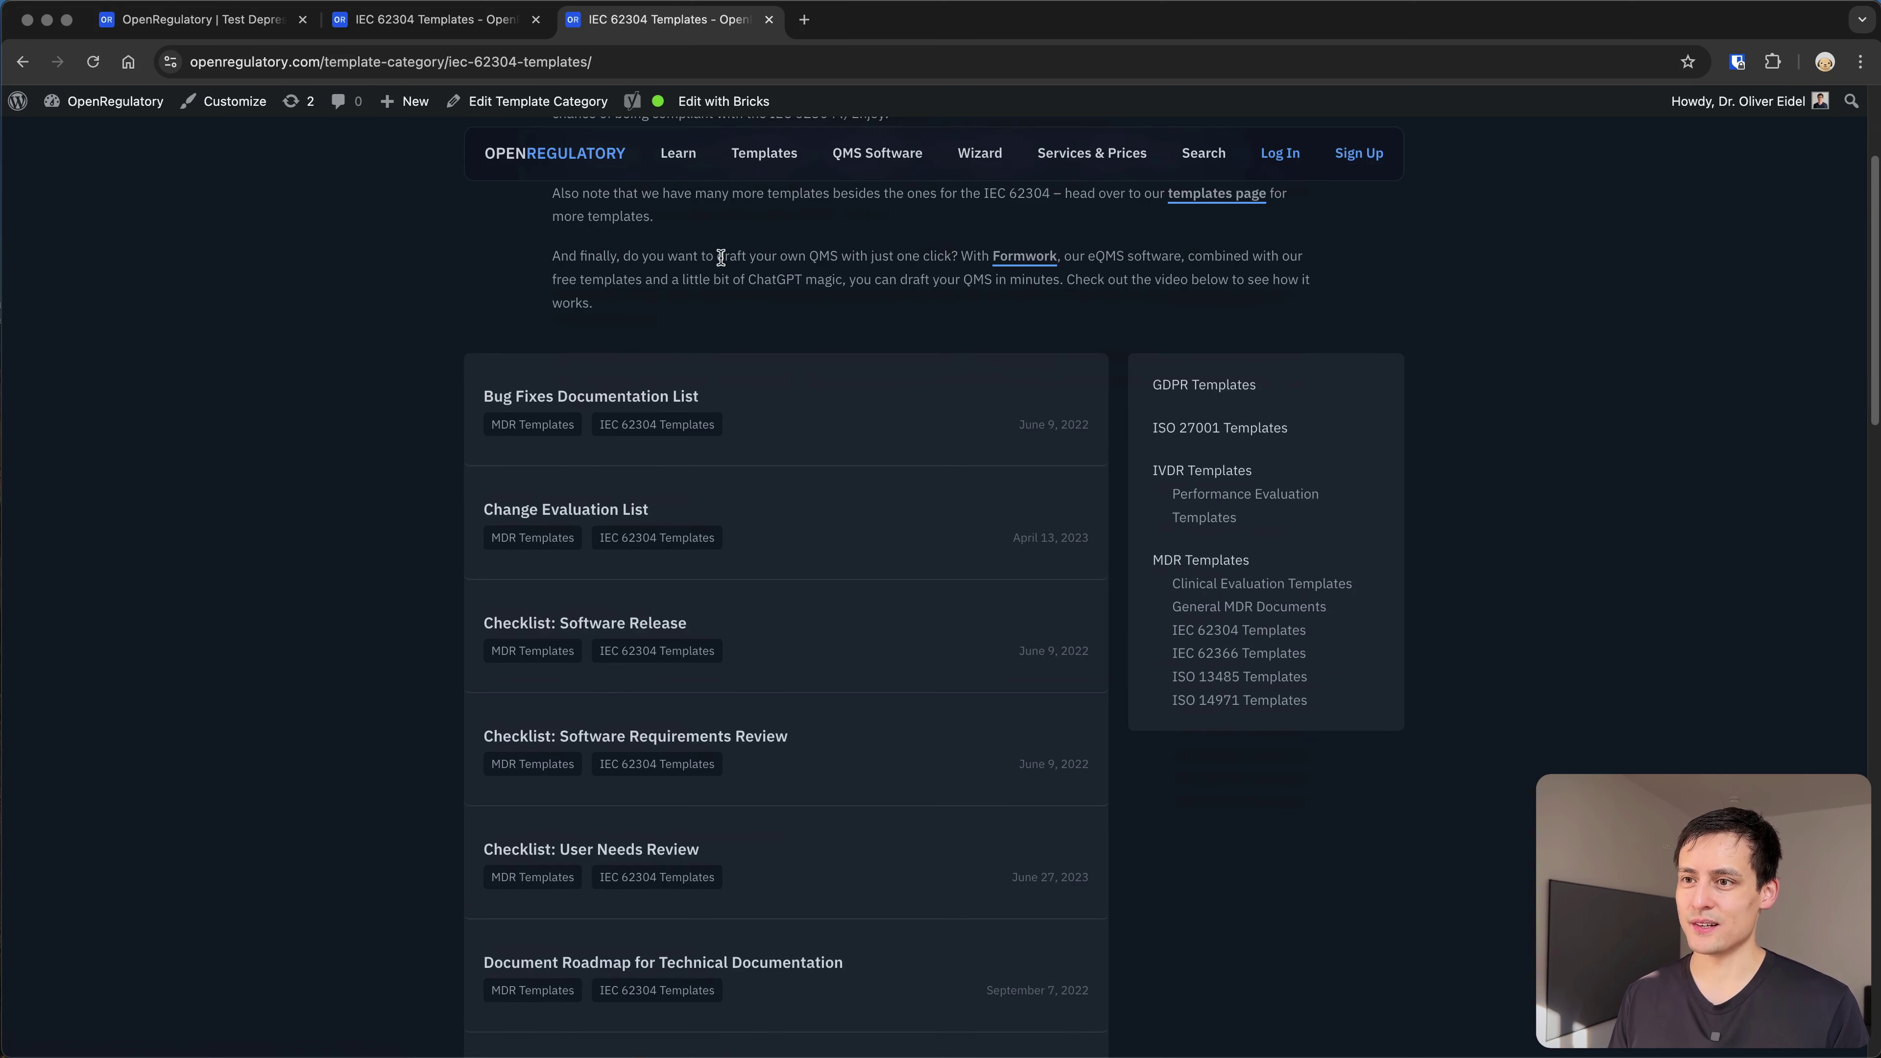
pyautogui.scroll(-1, 721, 258)
pyautogui.scroll(-1, 721, 257)
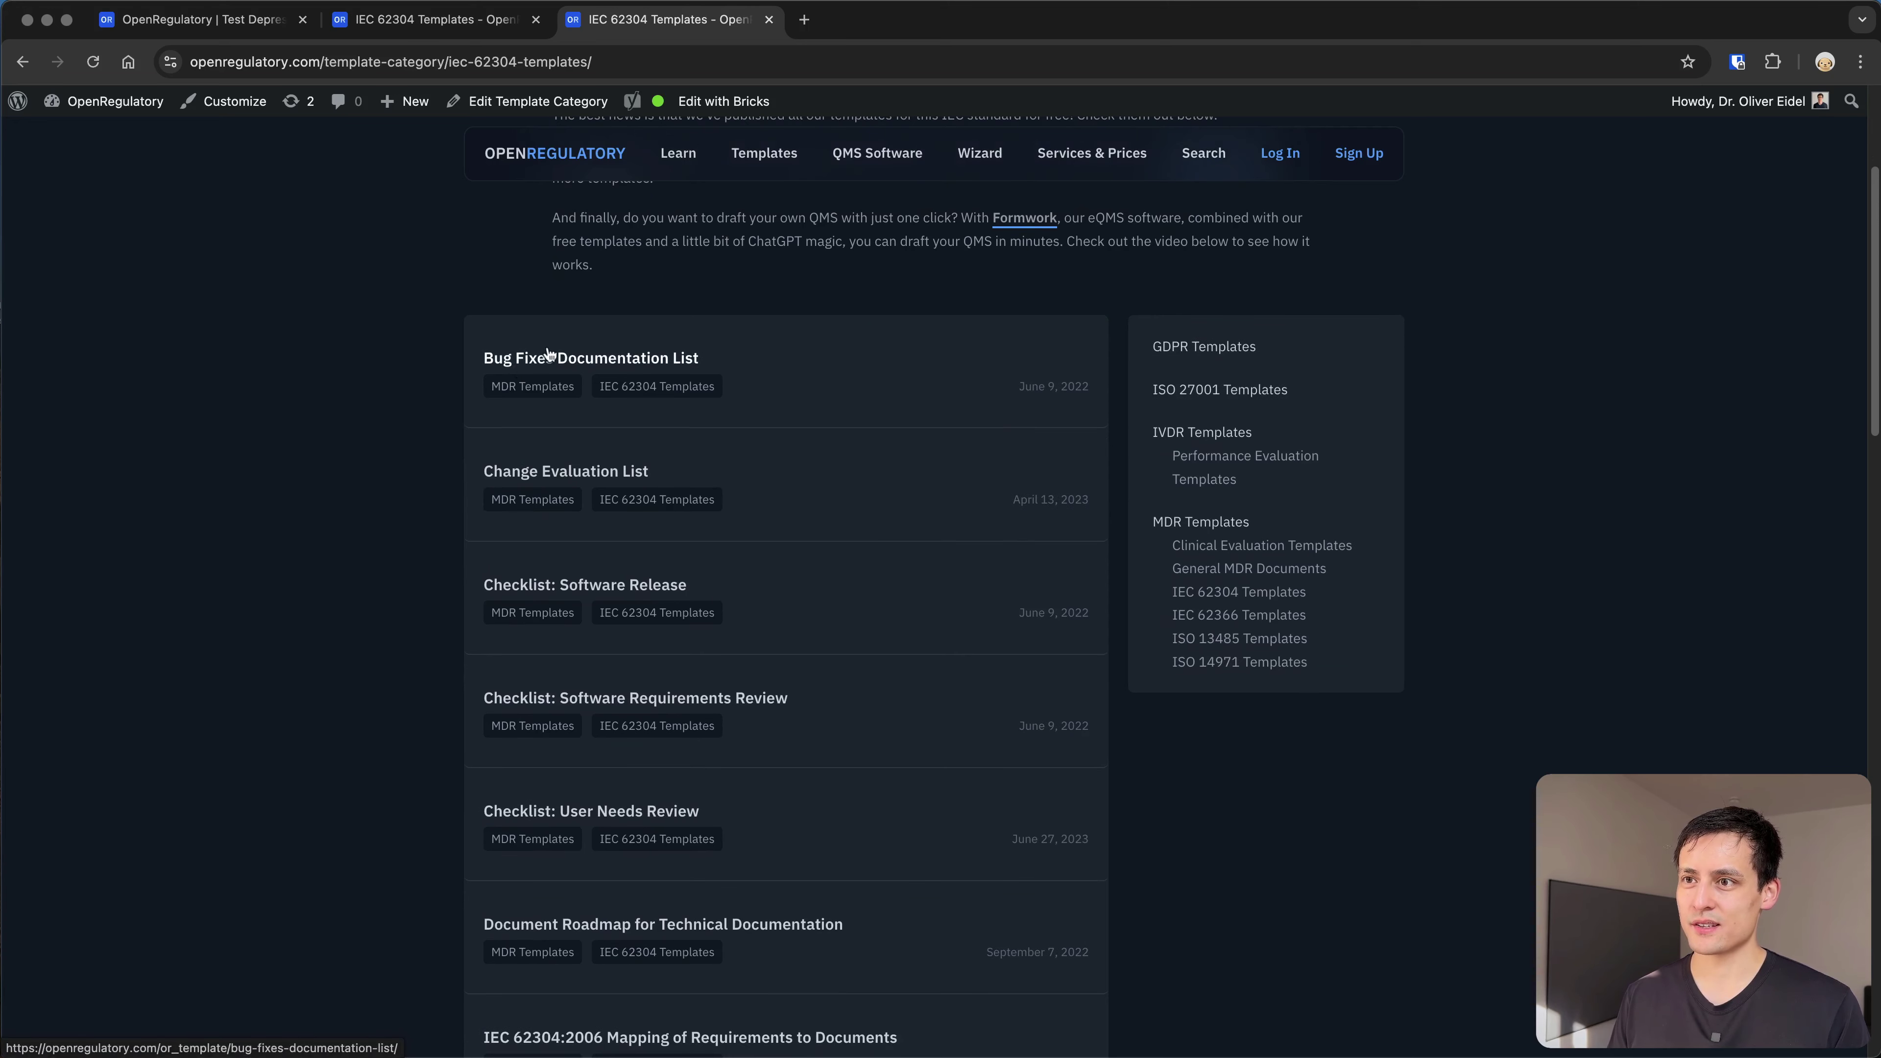
pyautogui.scroll(-1, 546, 370)
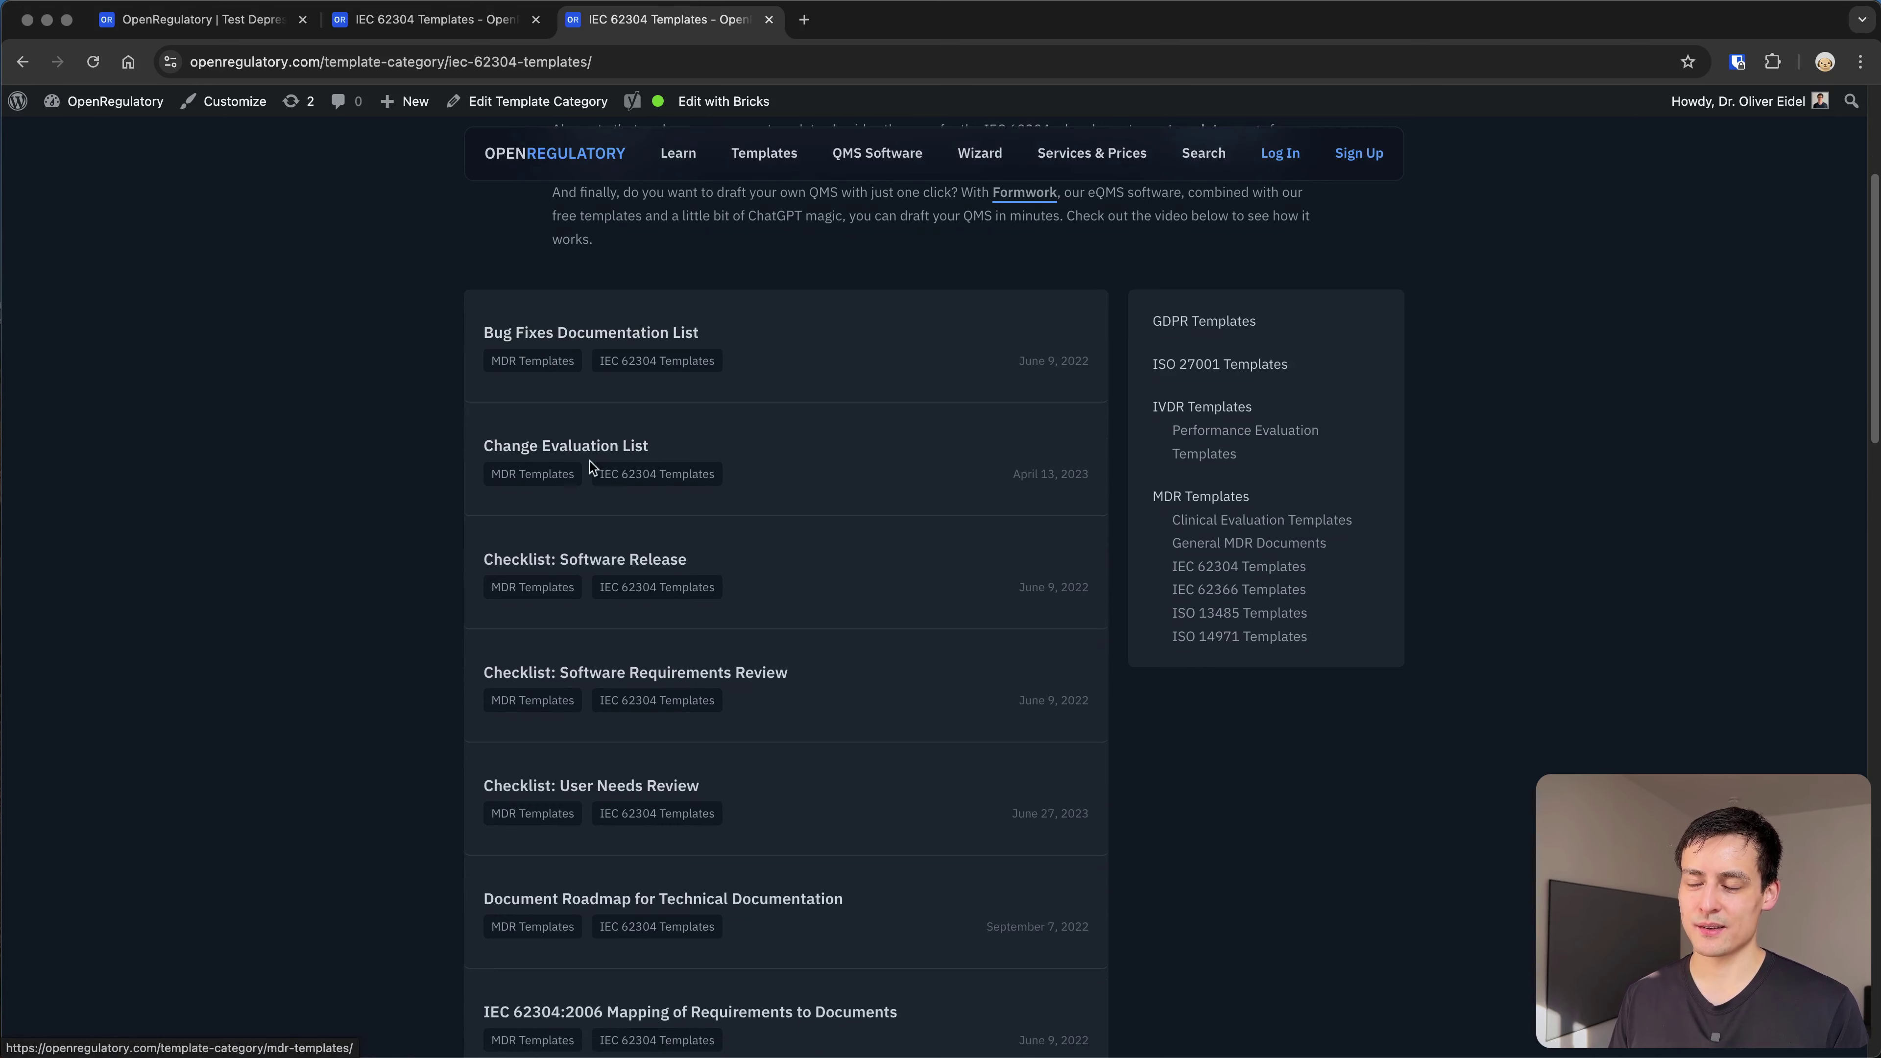
pyautogui.scroll(-2, 534, 433)
pyautogui.scroll(-3, 527, 437)
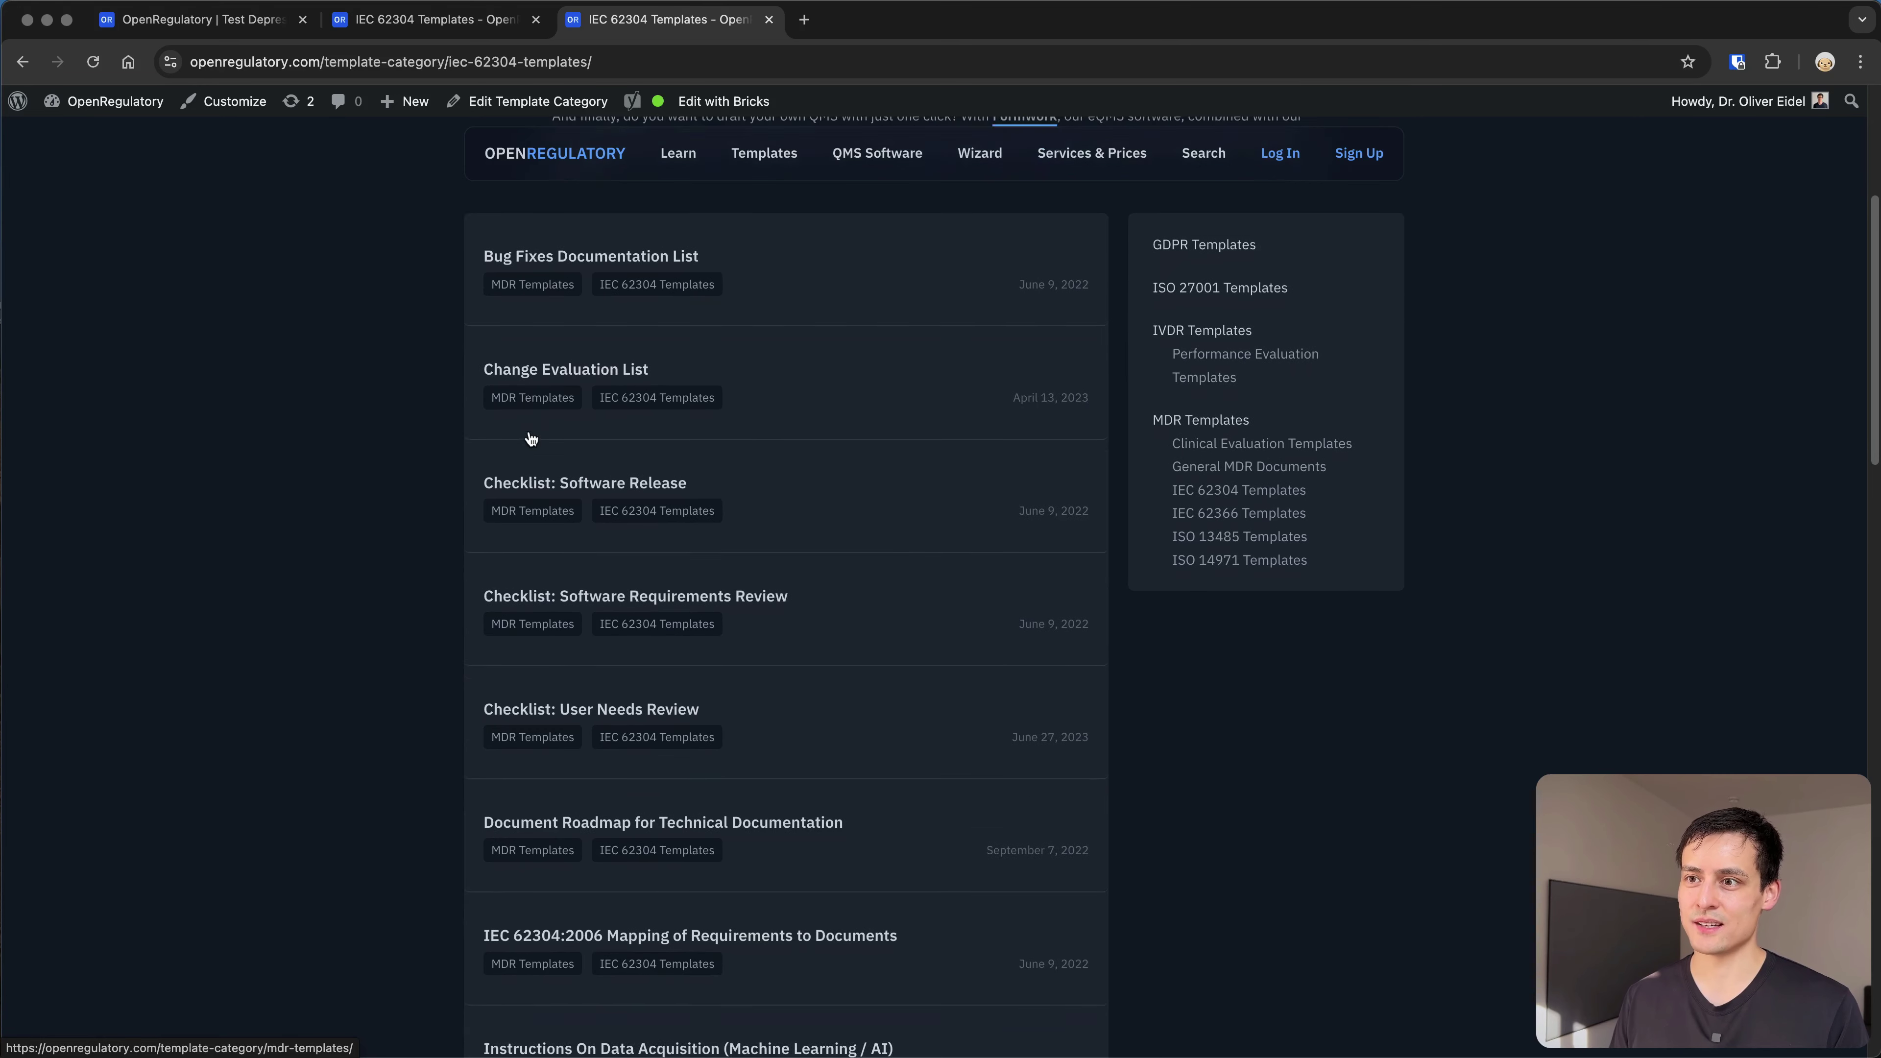
pyautogui.scroll(-2, 742, 502)
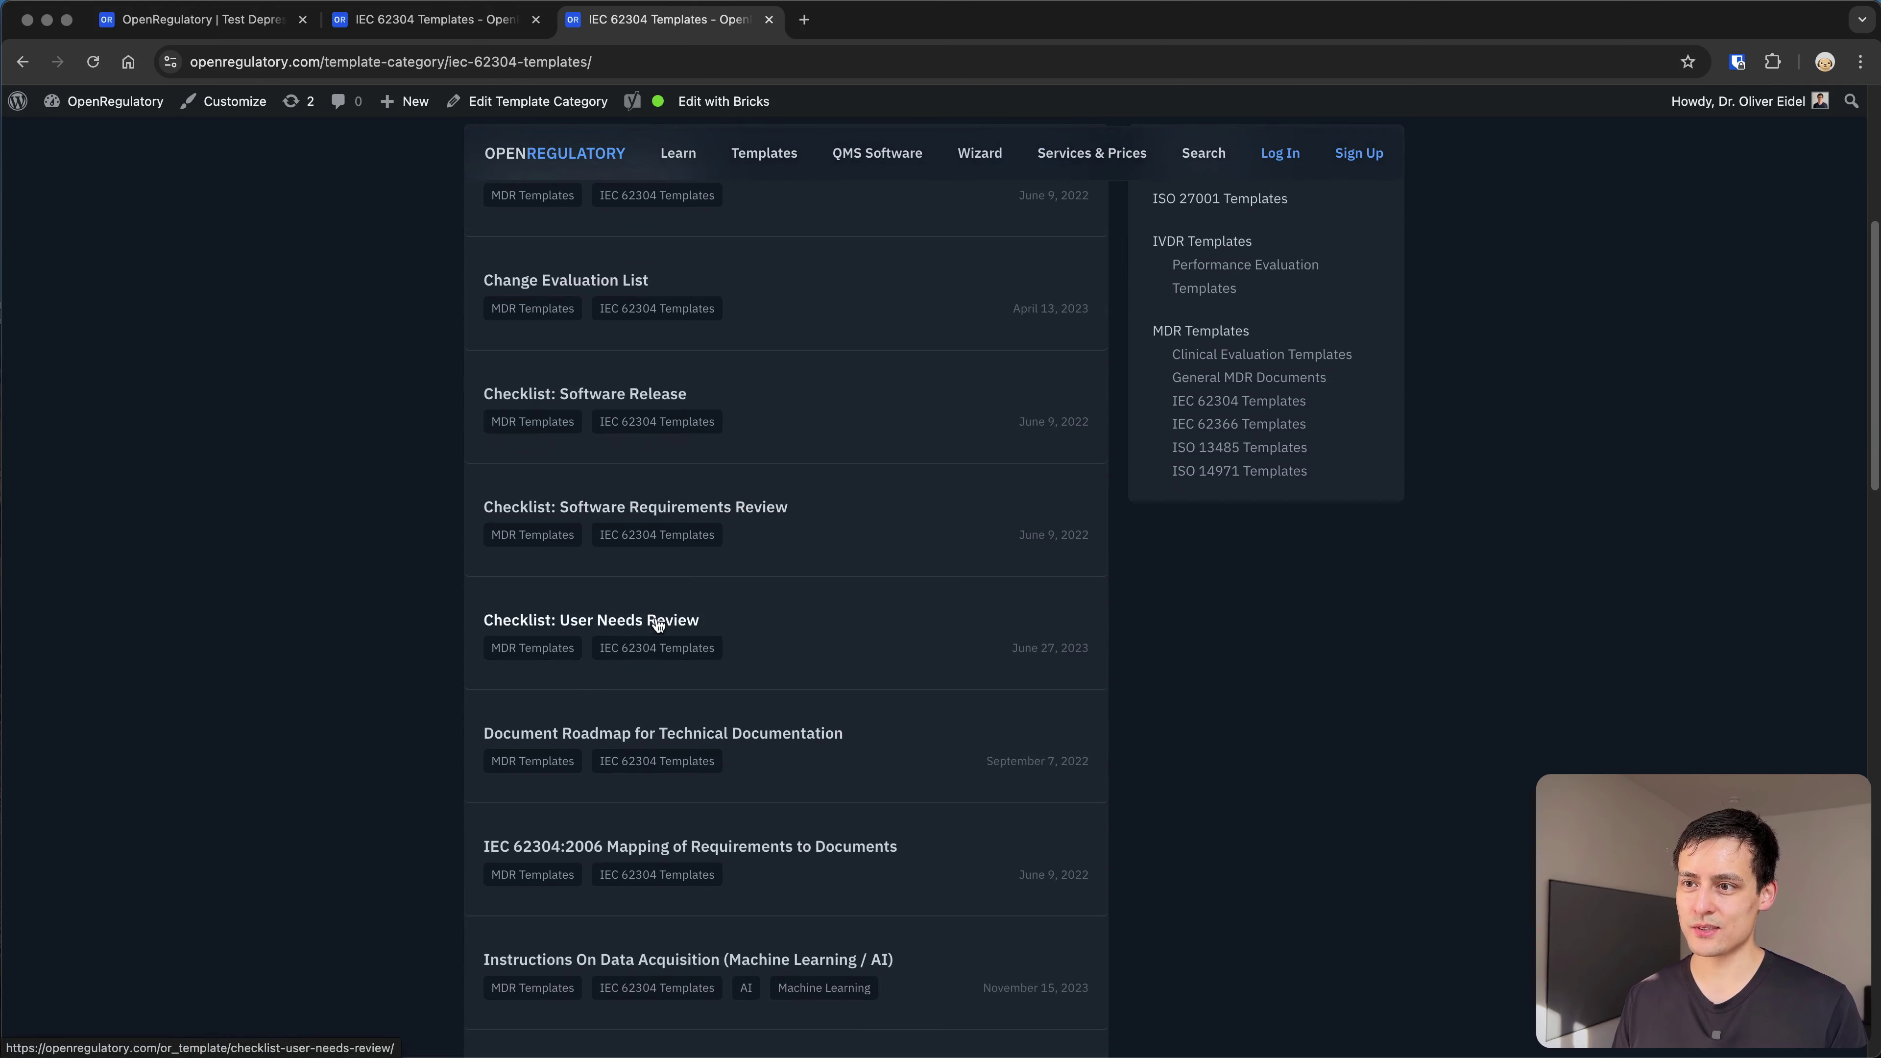
# Search the IEC 62304 Templates page for "review" and go through the matches
pyautogui.press('super+f')
pyautogui.write('review#')
pyautogui.scroll(-15, 657, 626)
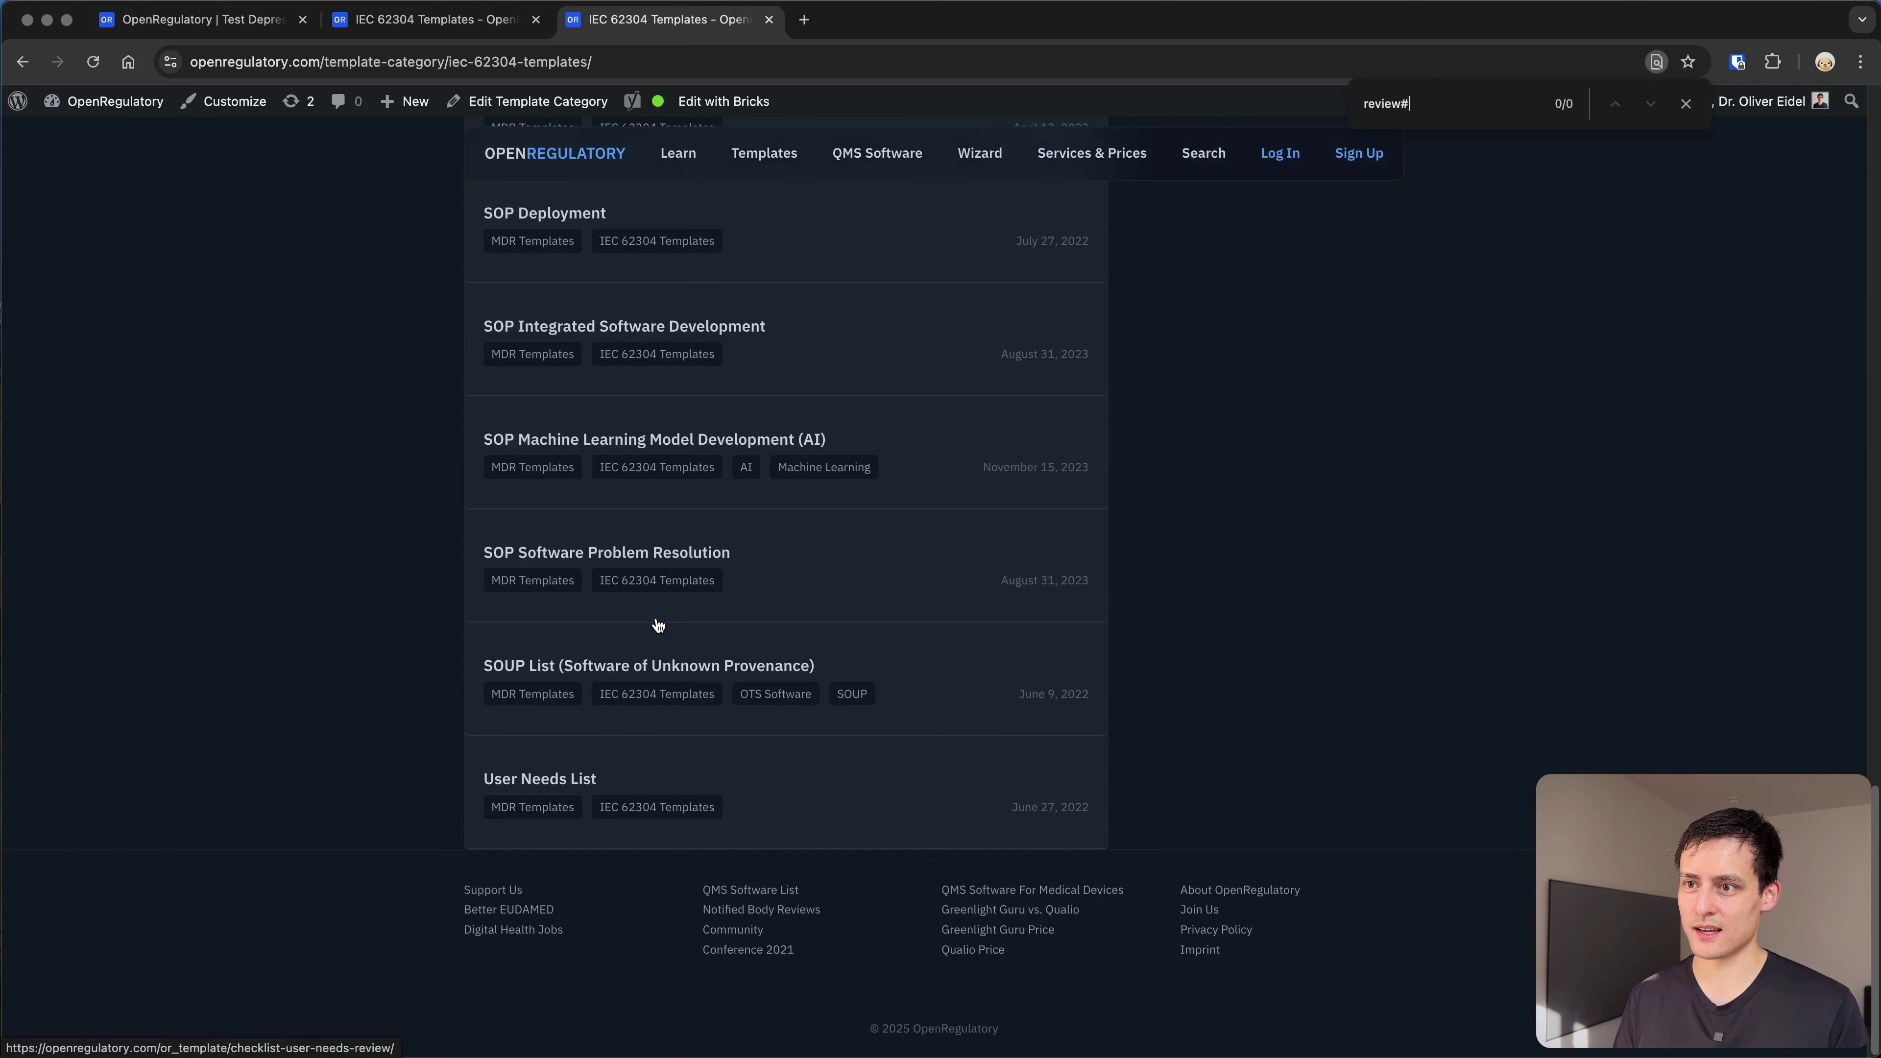
pyautogui.press('BackSpace')
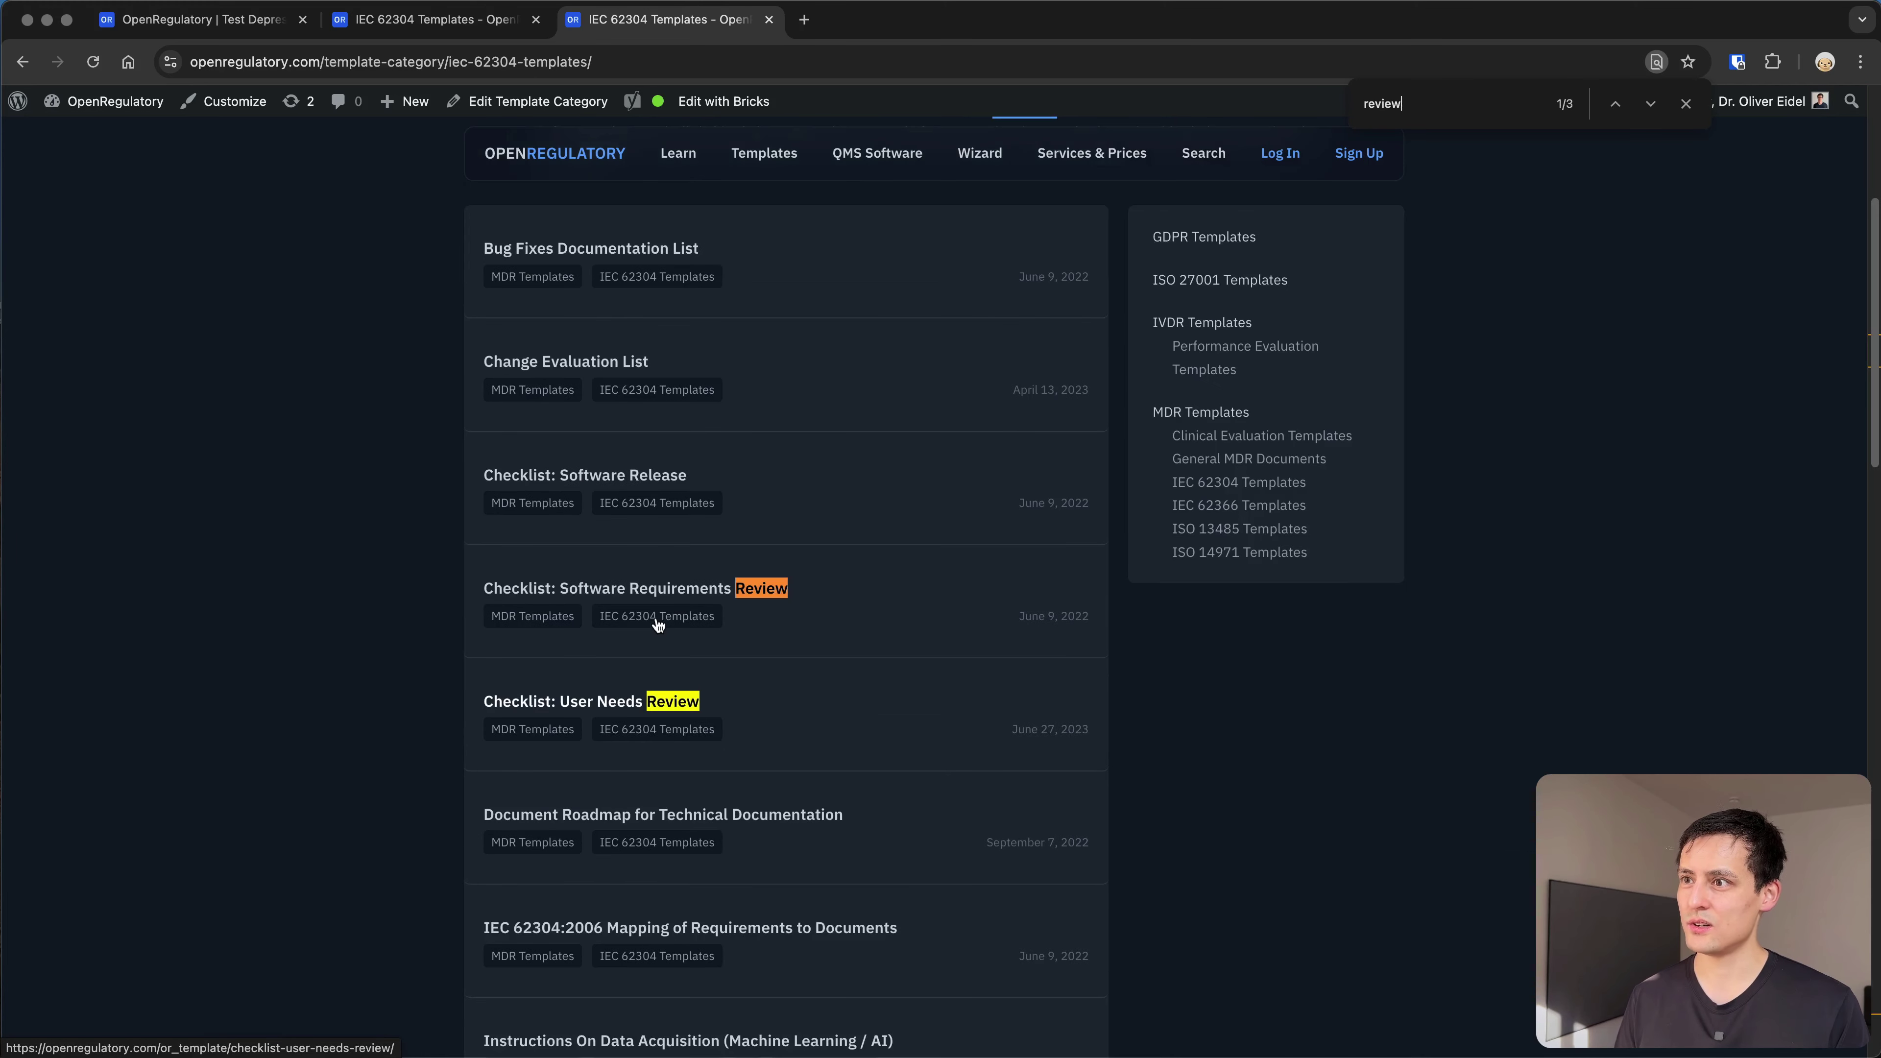
pyautogui.press('Return')
pyautogui.press('Return')
# Search the template list for "checklist", go through the matches, and close the search
pyautogui.press('super+f')
pyautogui.write('checklist')
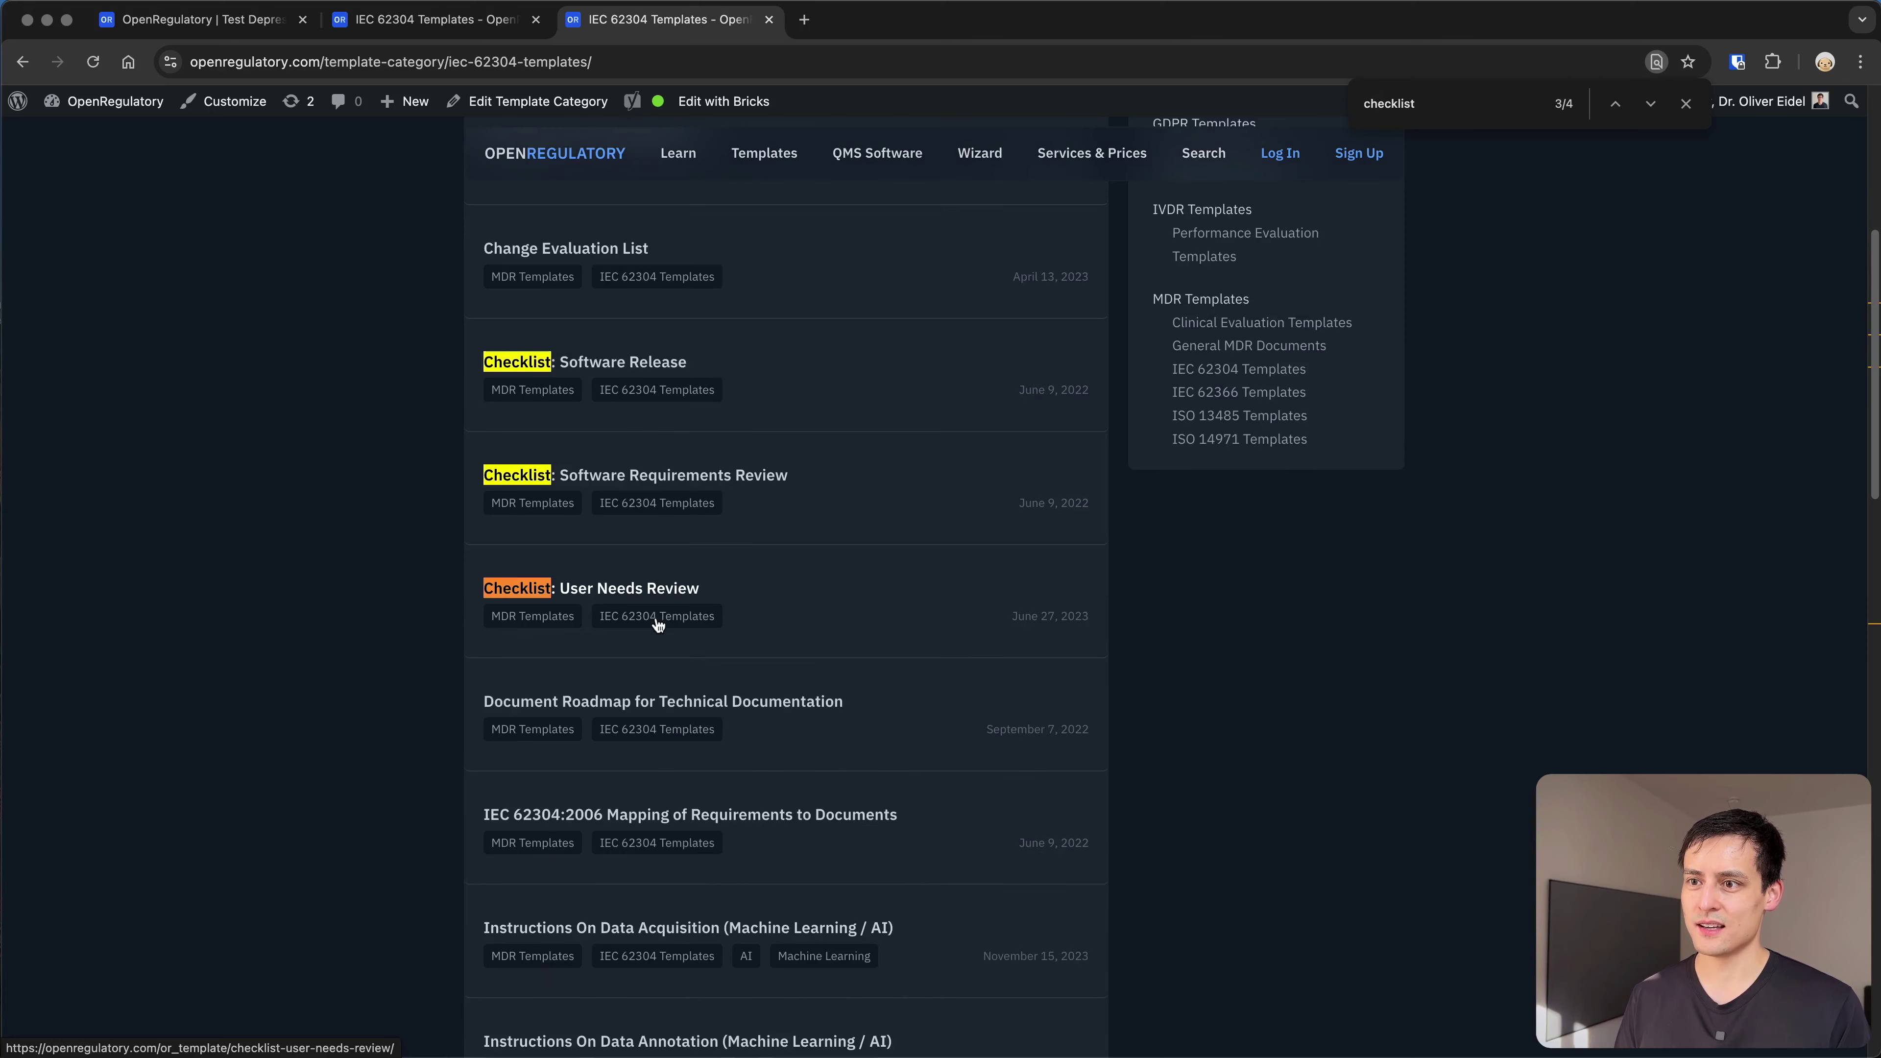
pyautogui.press('Return')
pyautogui.press('Return')
pyautogui.hotkey('shift', 'Return')
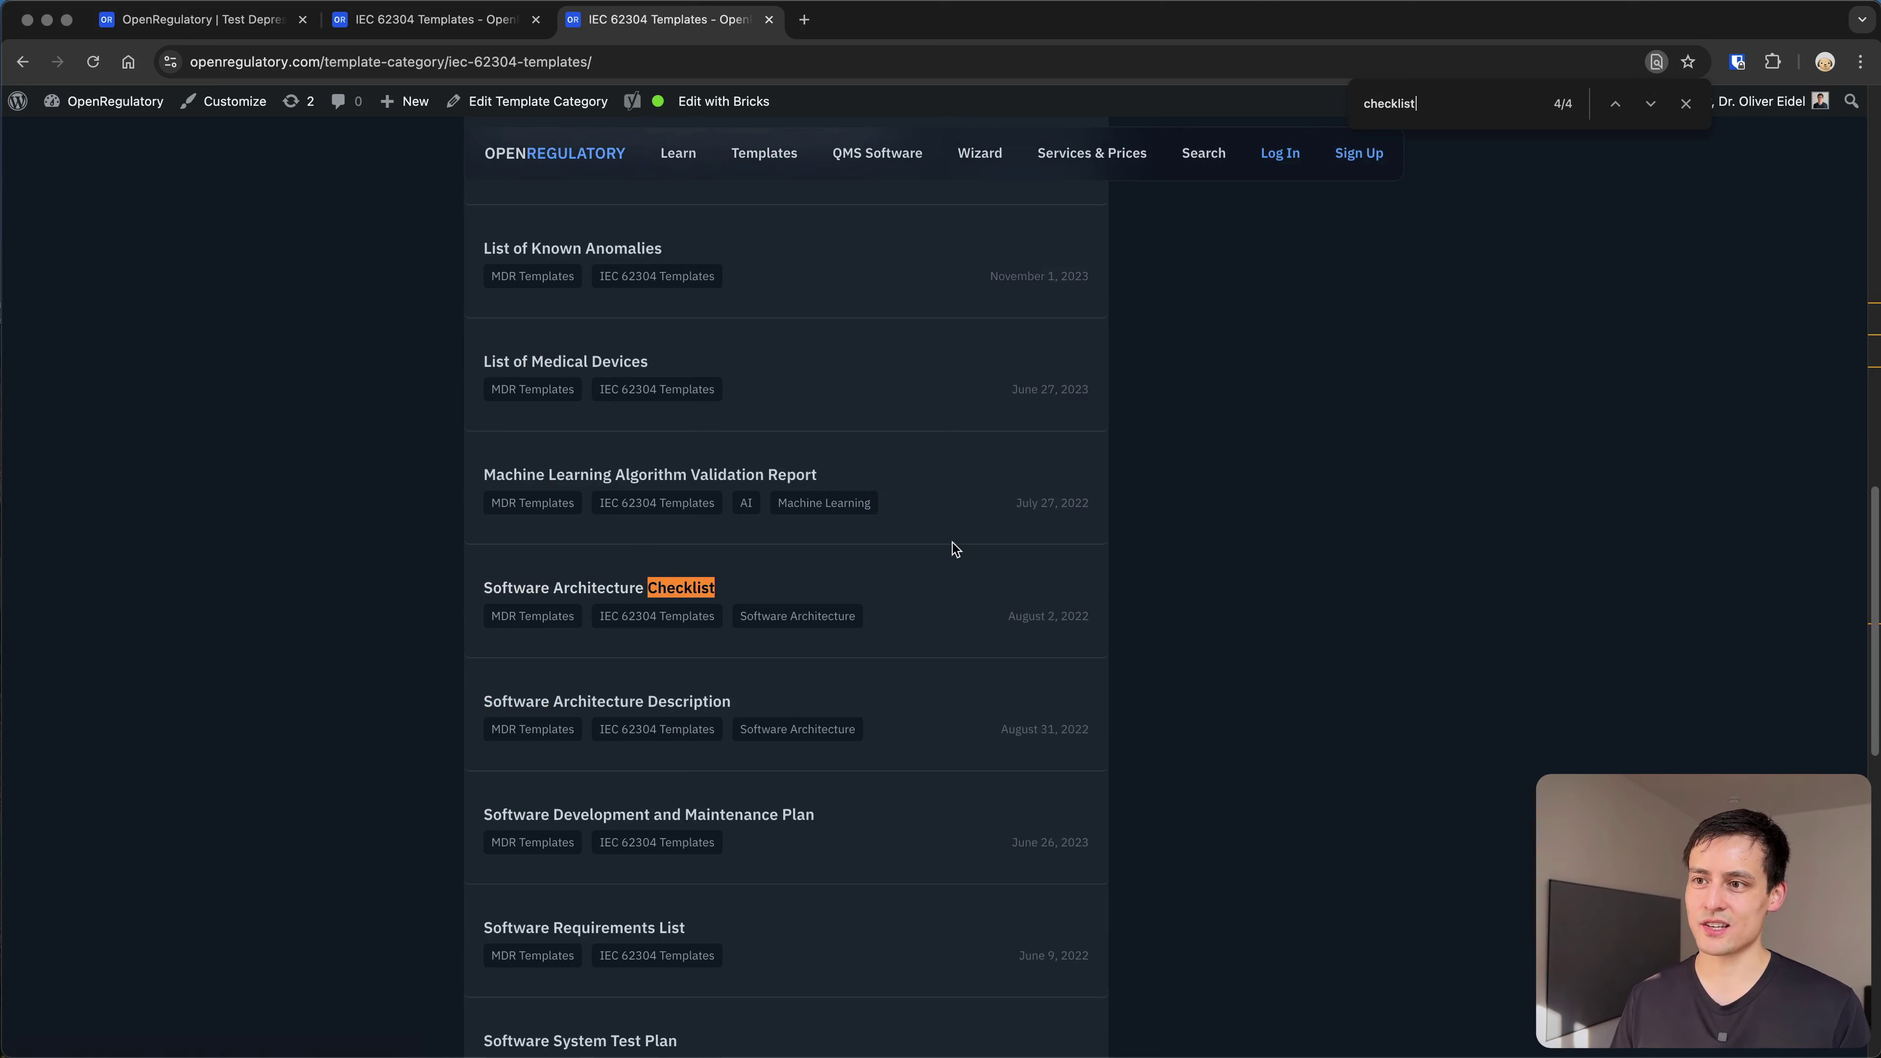
pyautogui.press('Escape')
pyautogui.scroll(20, 1320, 502)
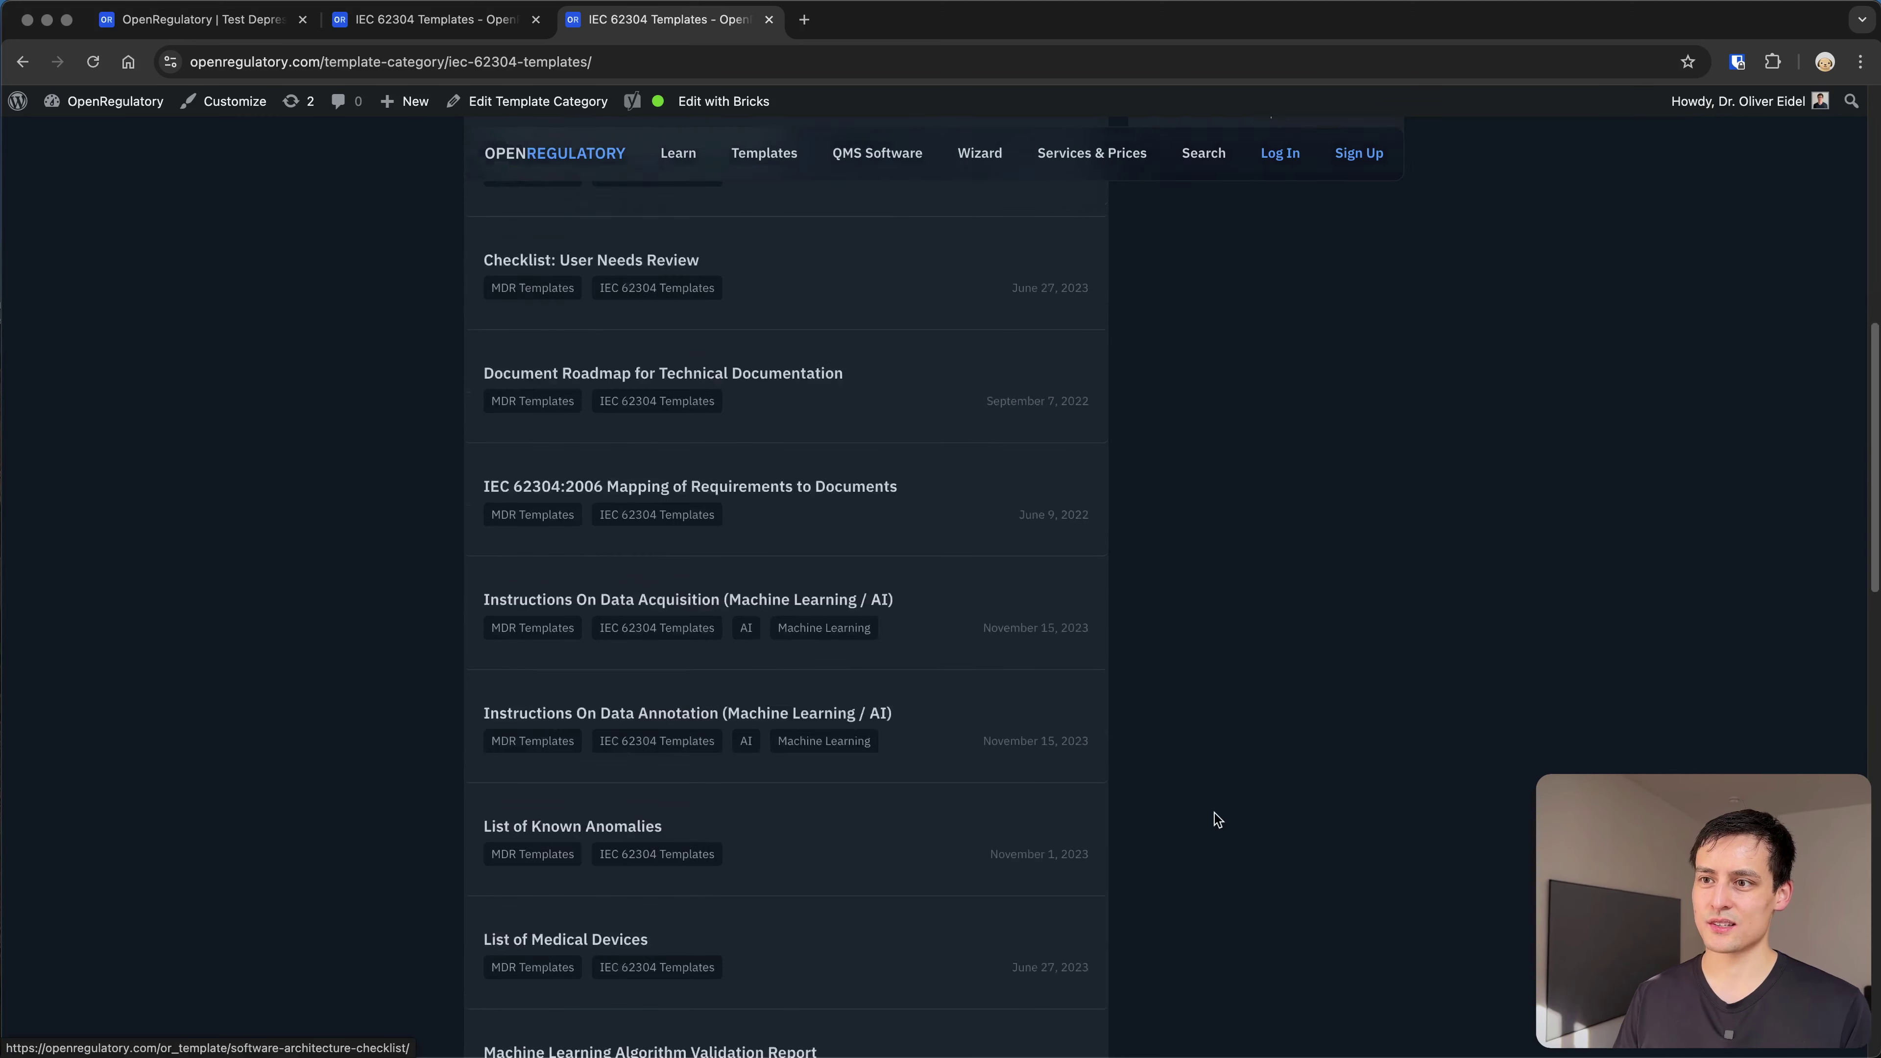
pyautogui.scroll(-7, 1205, 852)
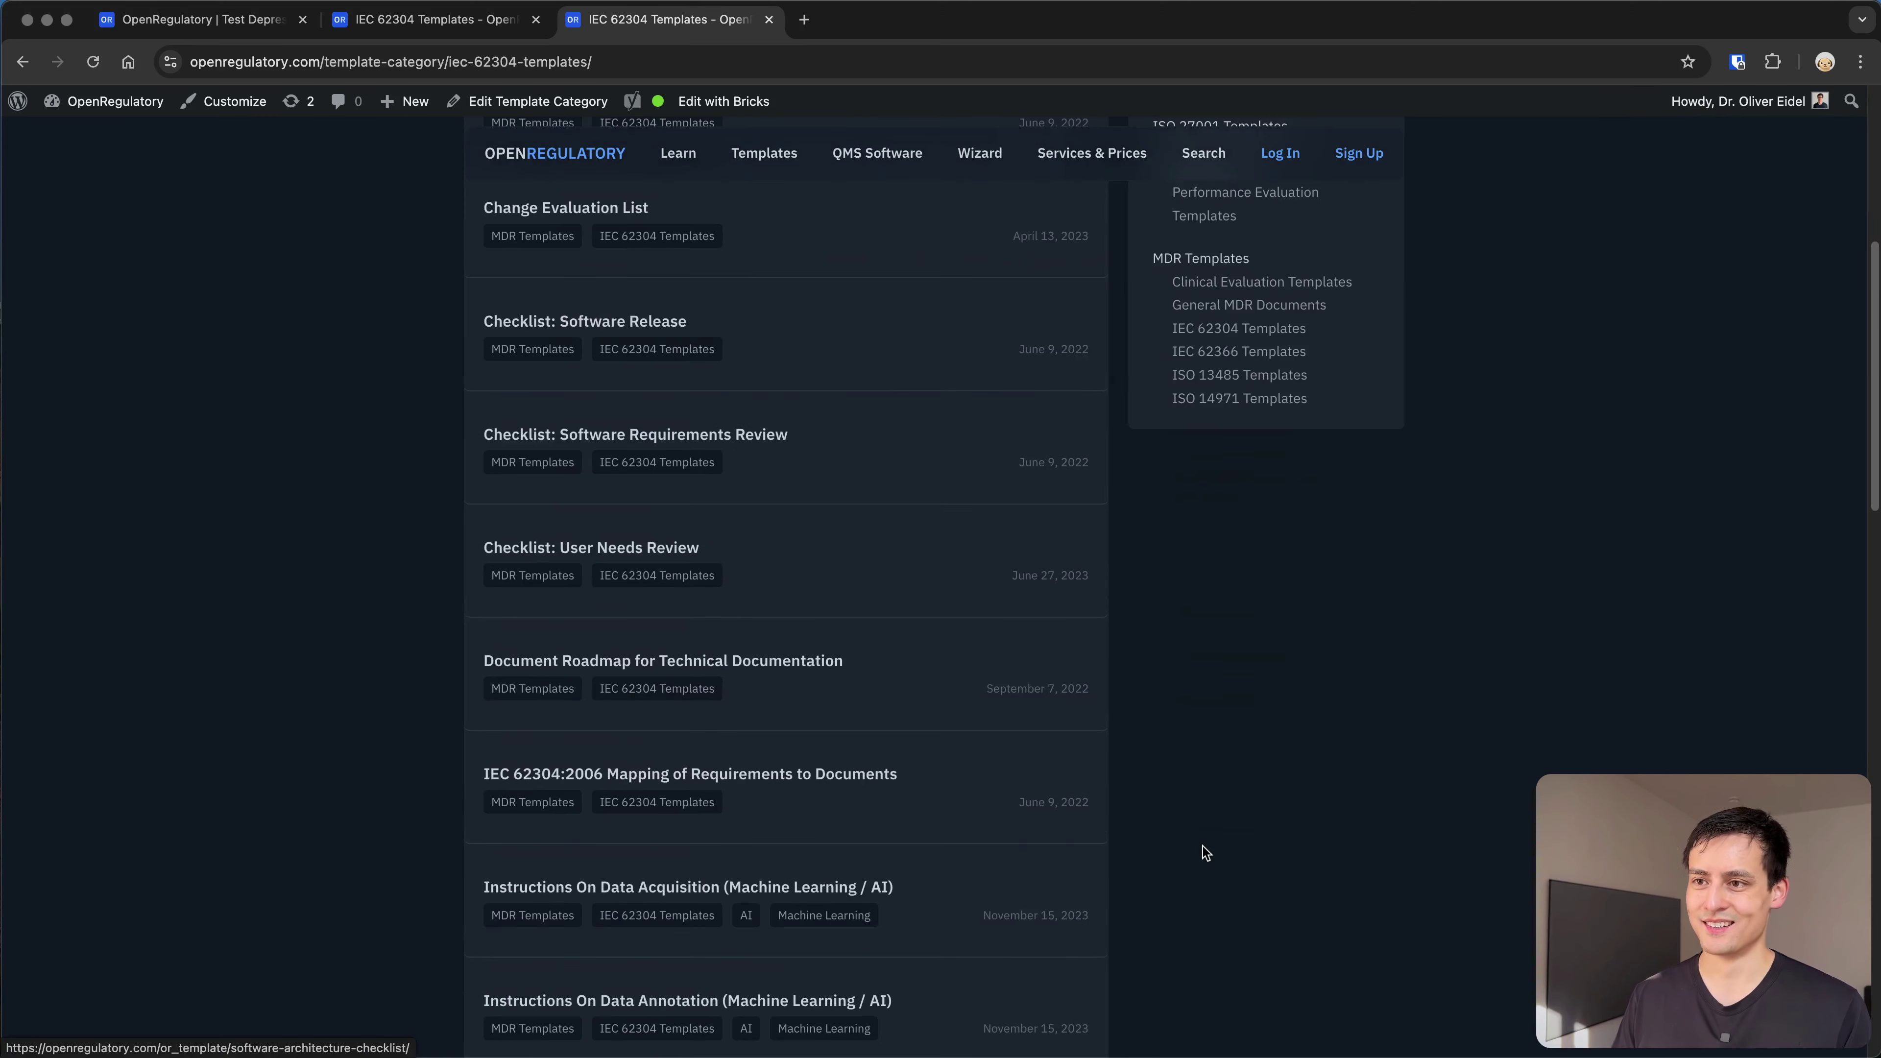
pyautogui.scroll(-1, 1202, 845)
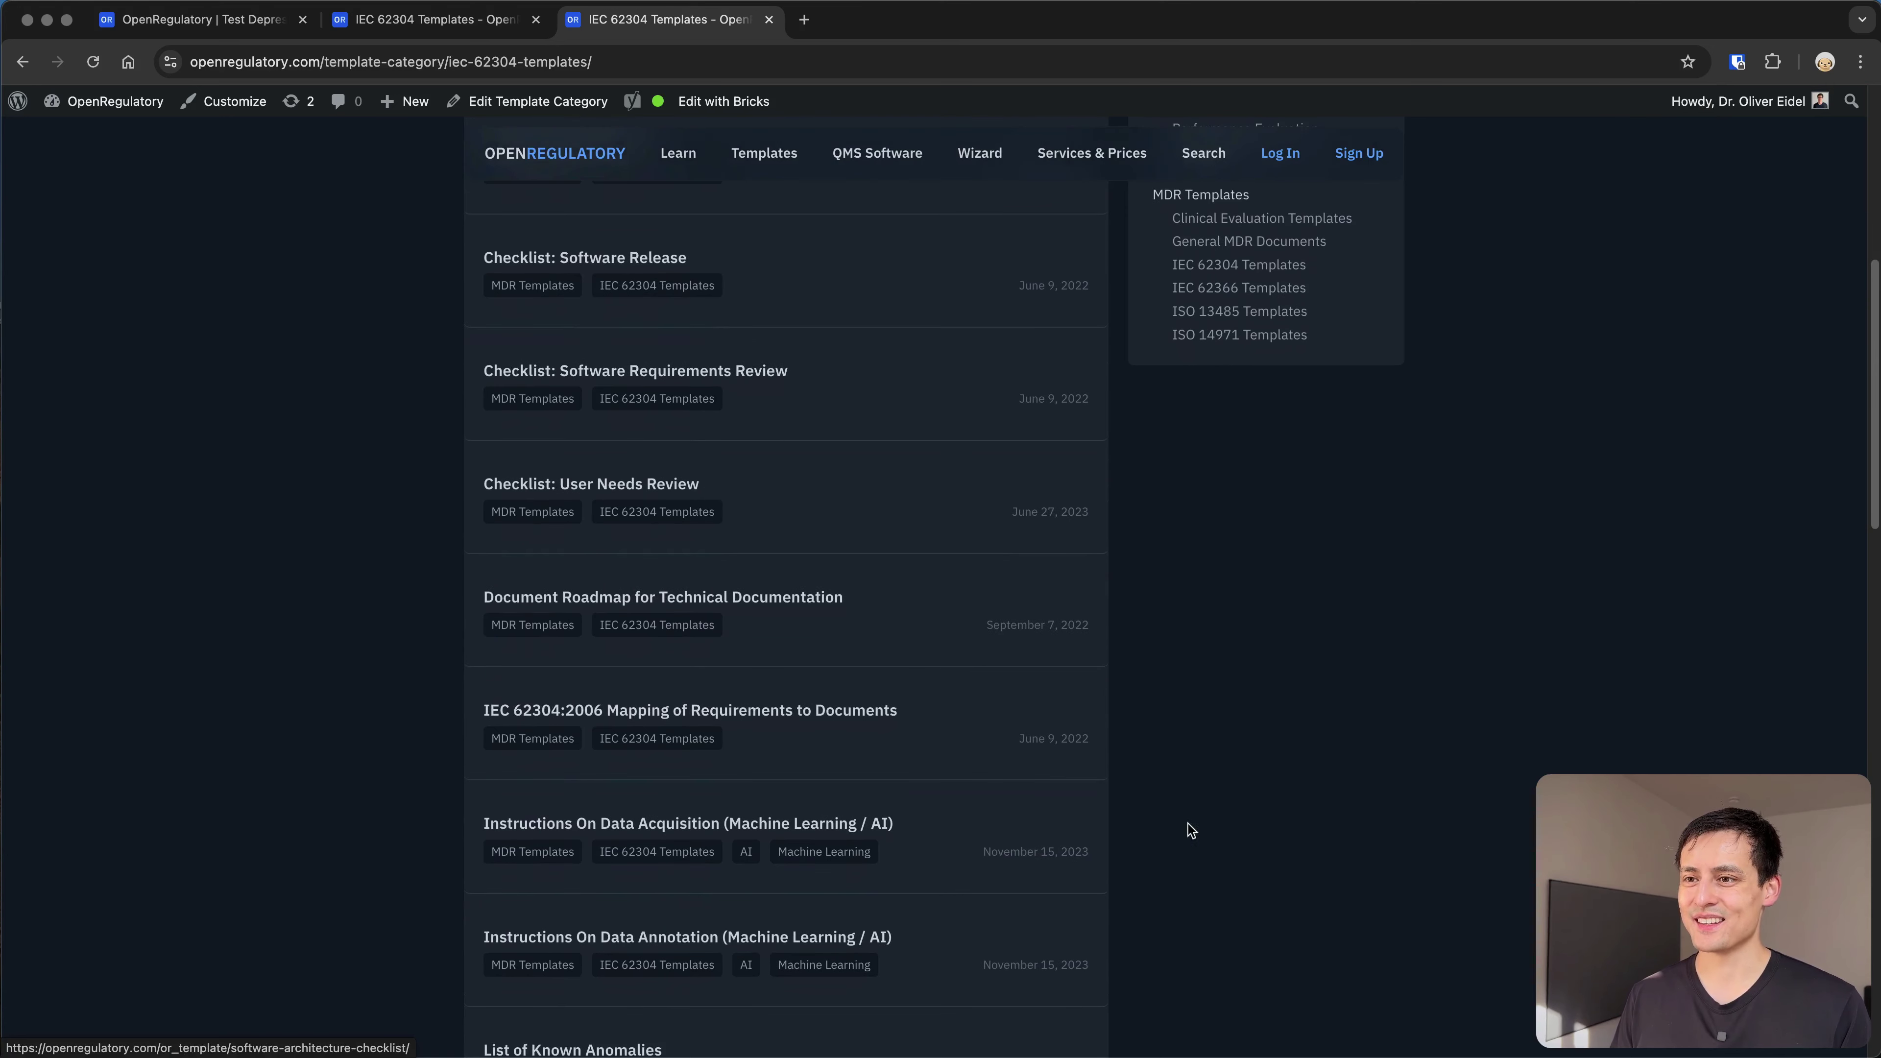
# Open the Document Roadmap for Technical Documentation template in a new tab, look through its phase tables, and close it
pyautogui.keyDown('super'); pyautogui.click(768, 601); pyautogui.keyUp('super')
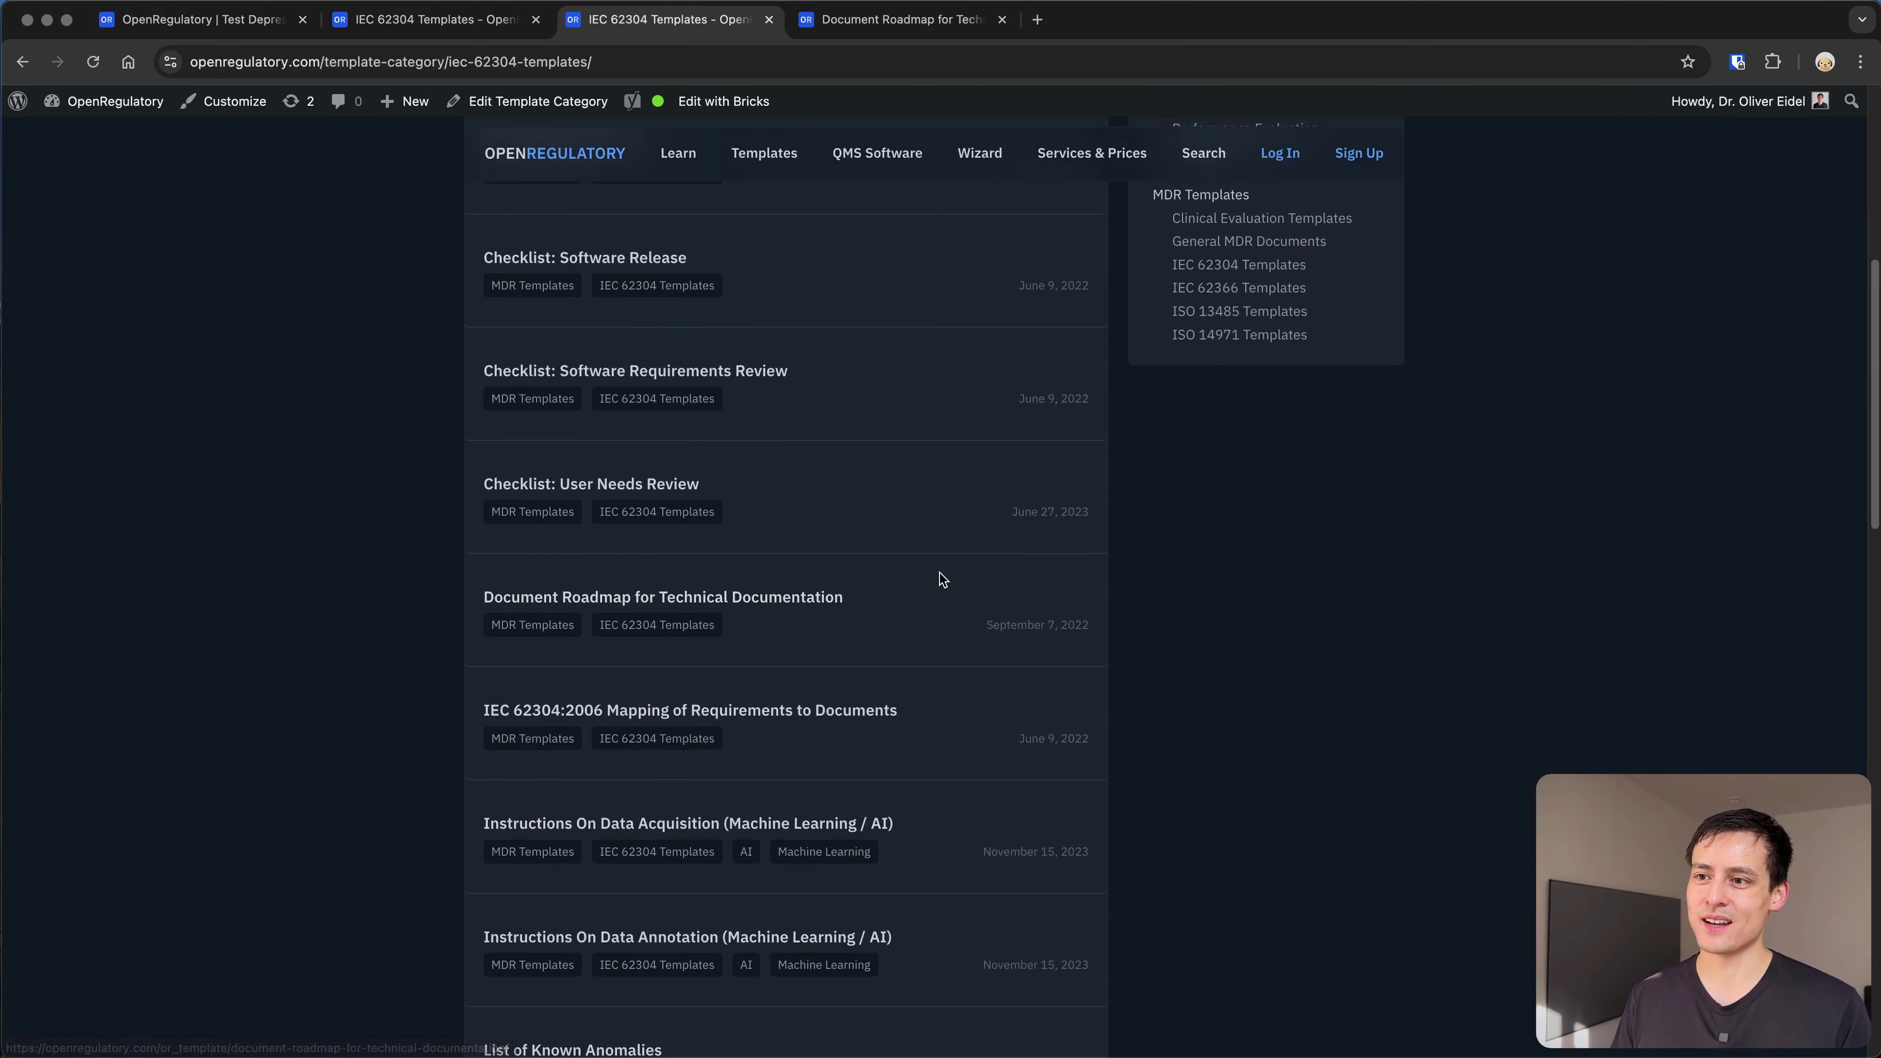
pyautogui.click(916, 22)
pyautogui.scroll(-10, 1017, 637)
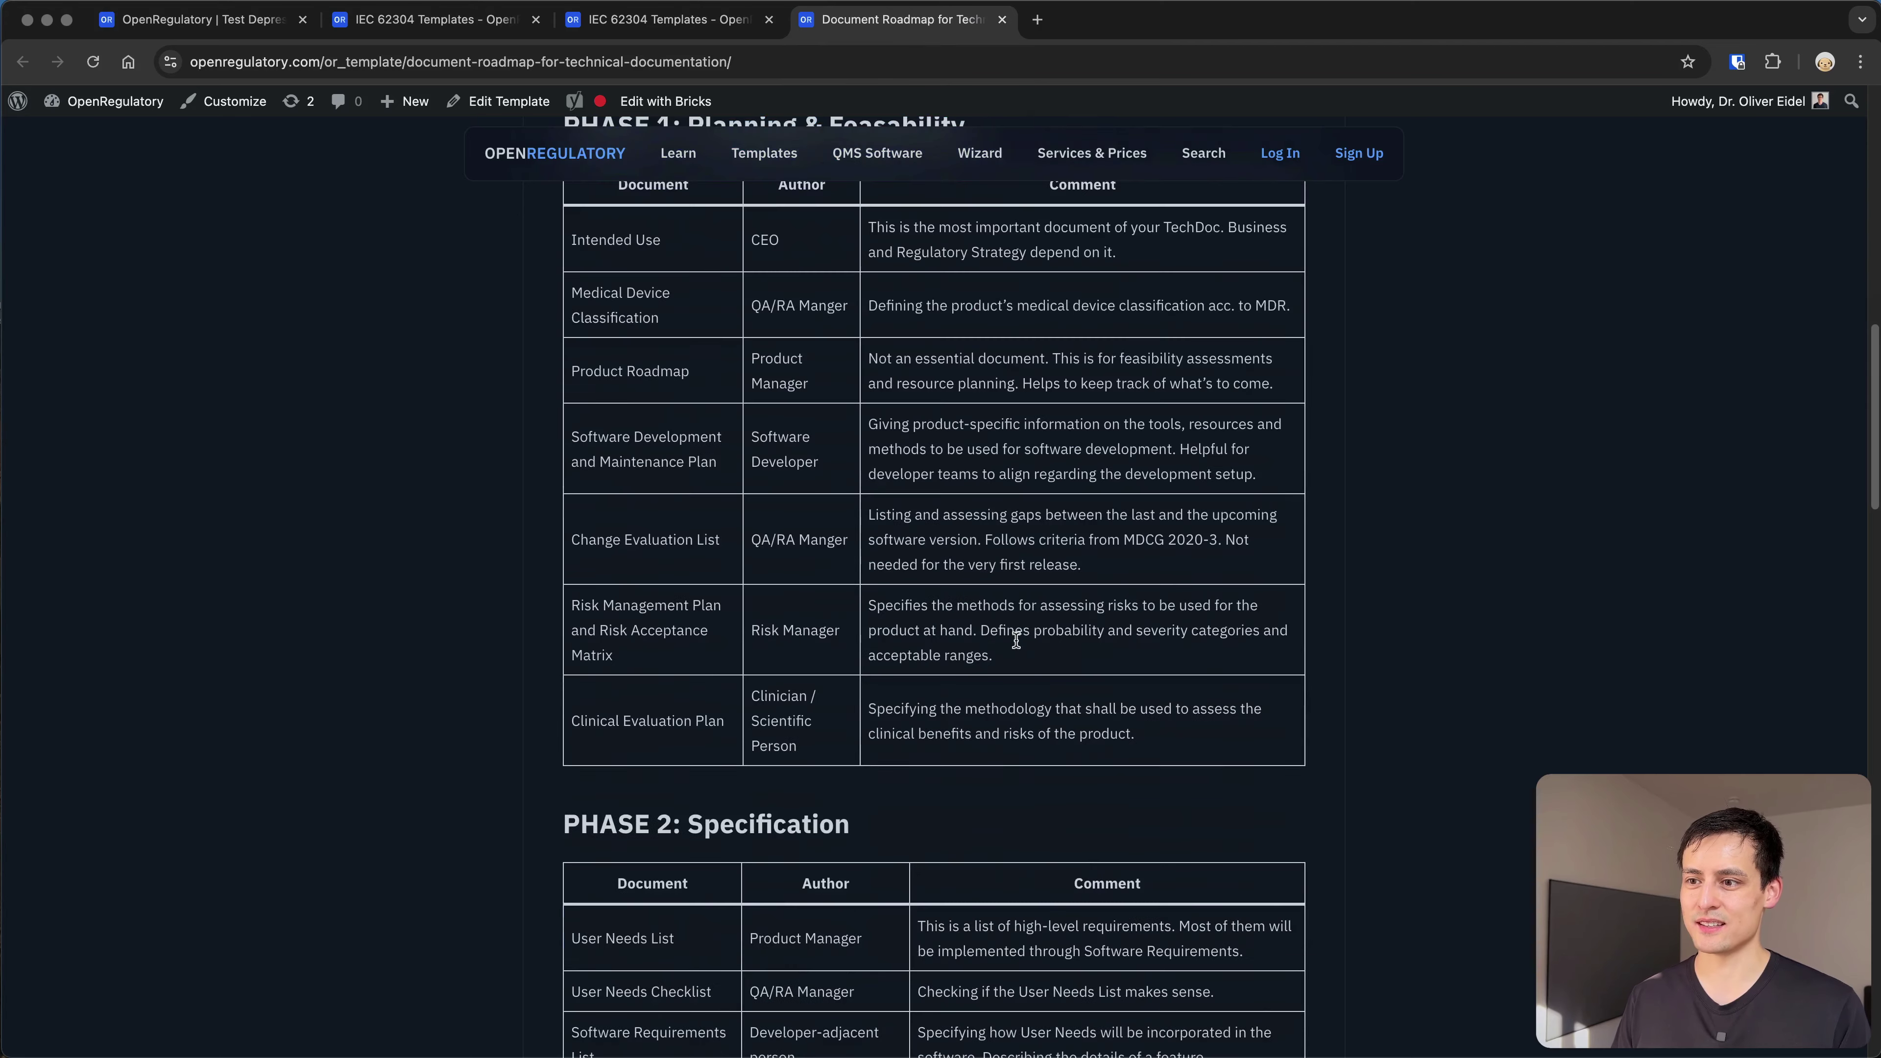
pyautogui.scroll(2, 1019, 647)
pyautogui.scroll(-5, 807, 579)
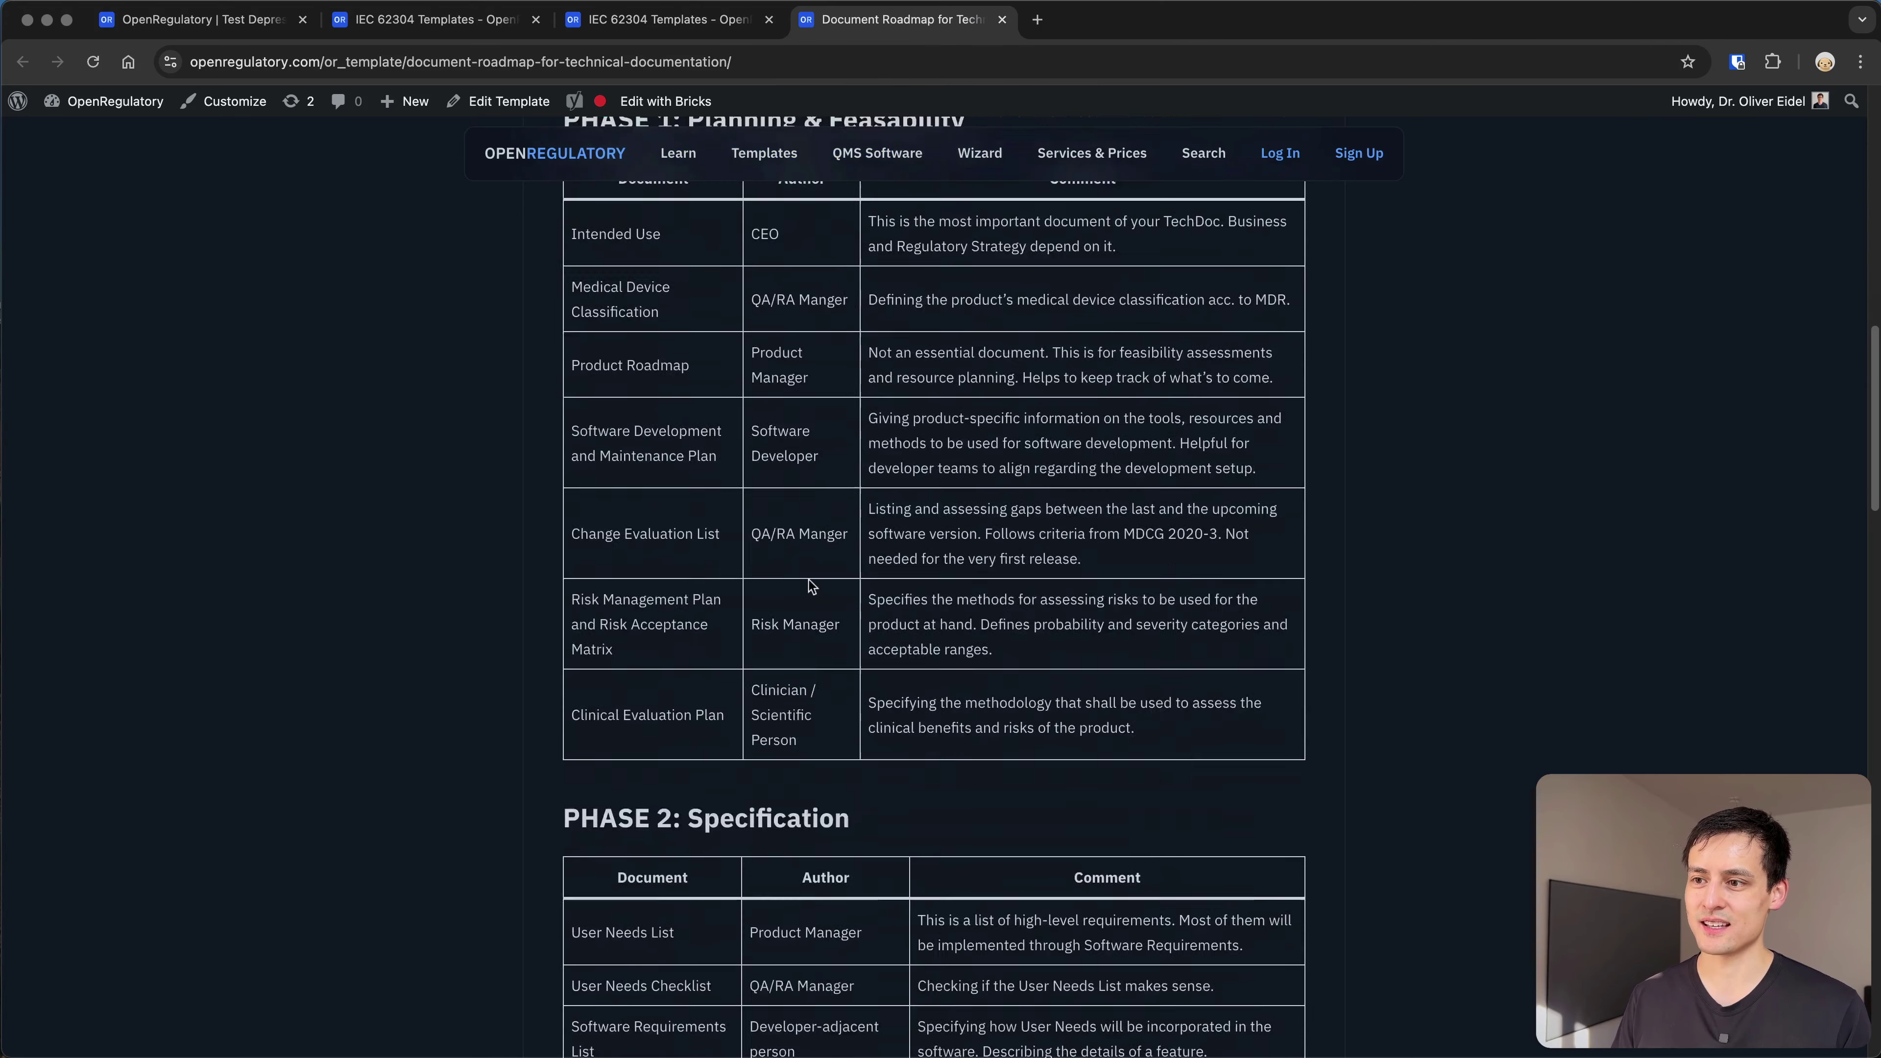
pyautogui.press('super+w')
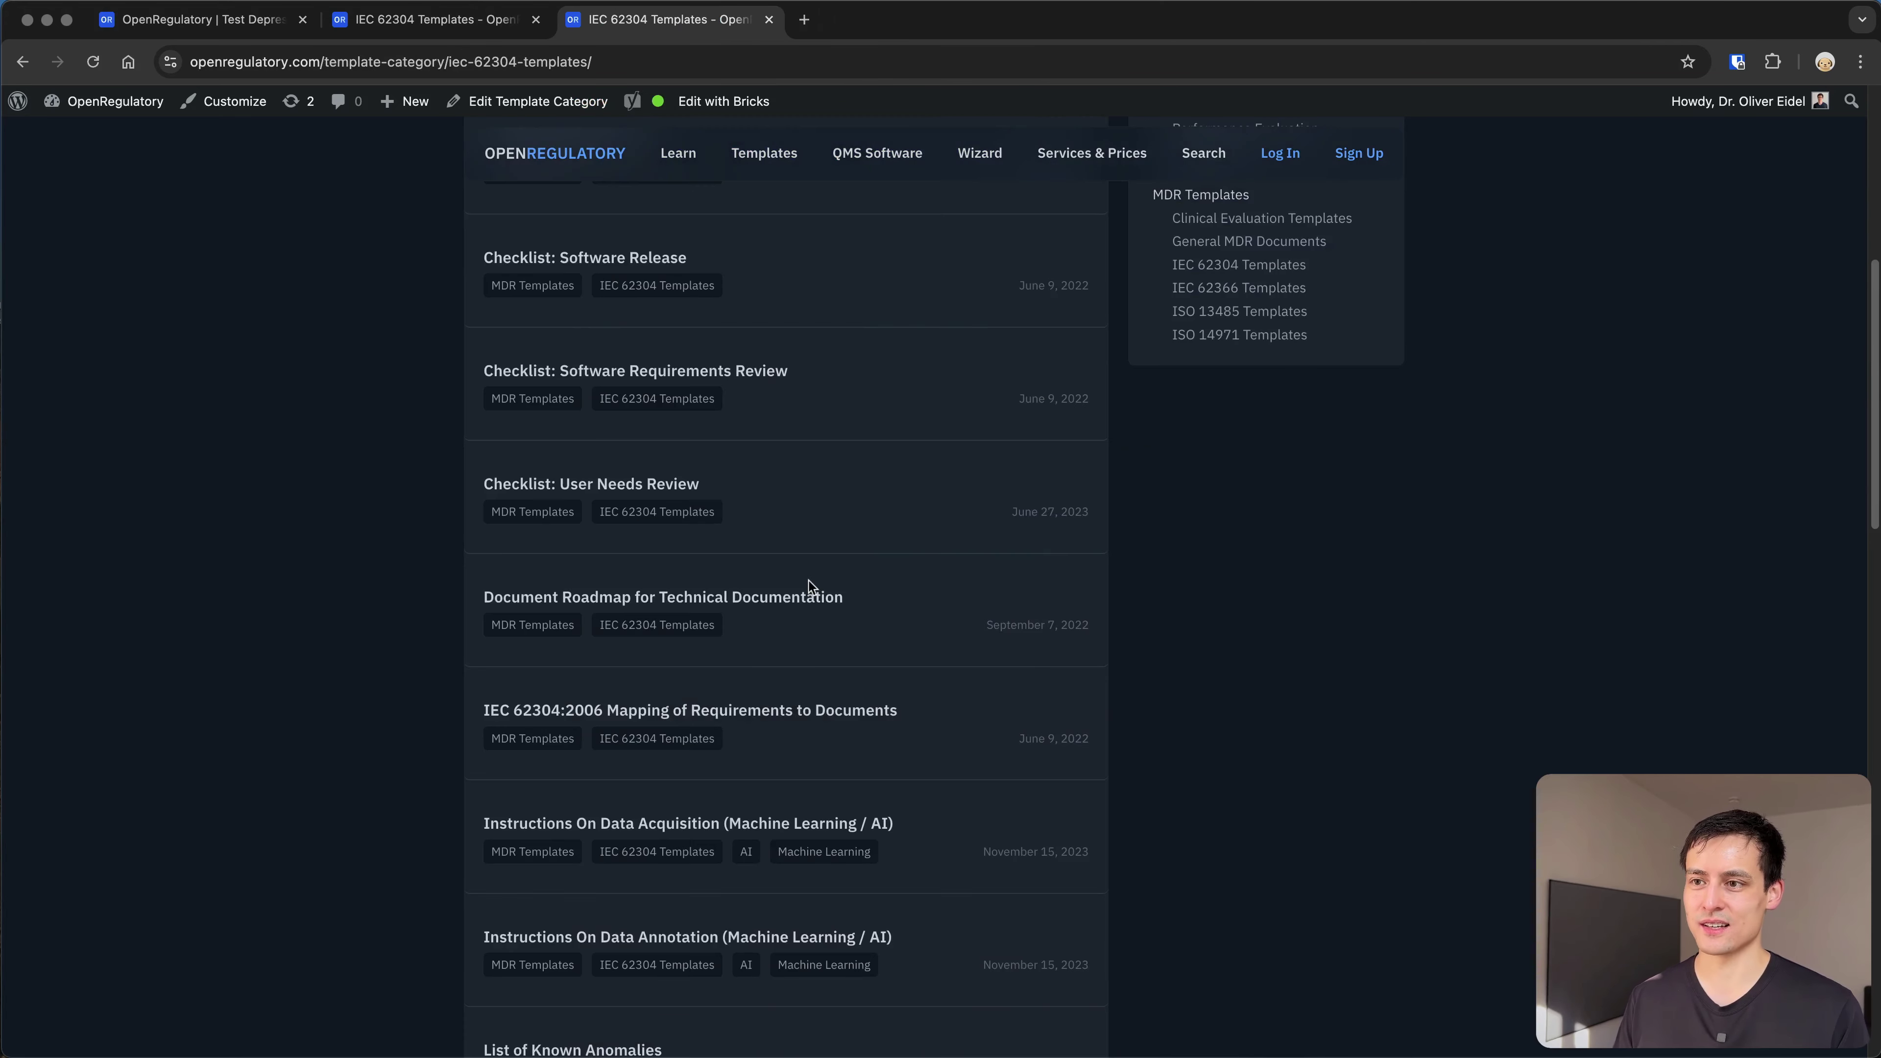
# Open the Instructions On Data Acquisition (Machine Learning / AI) template in a new tab and look through its preview
pyautogui.scroll(-3, 808, 581)
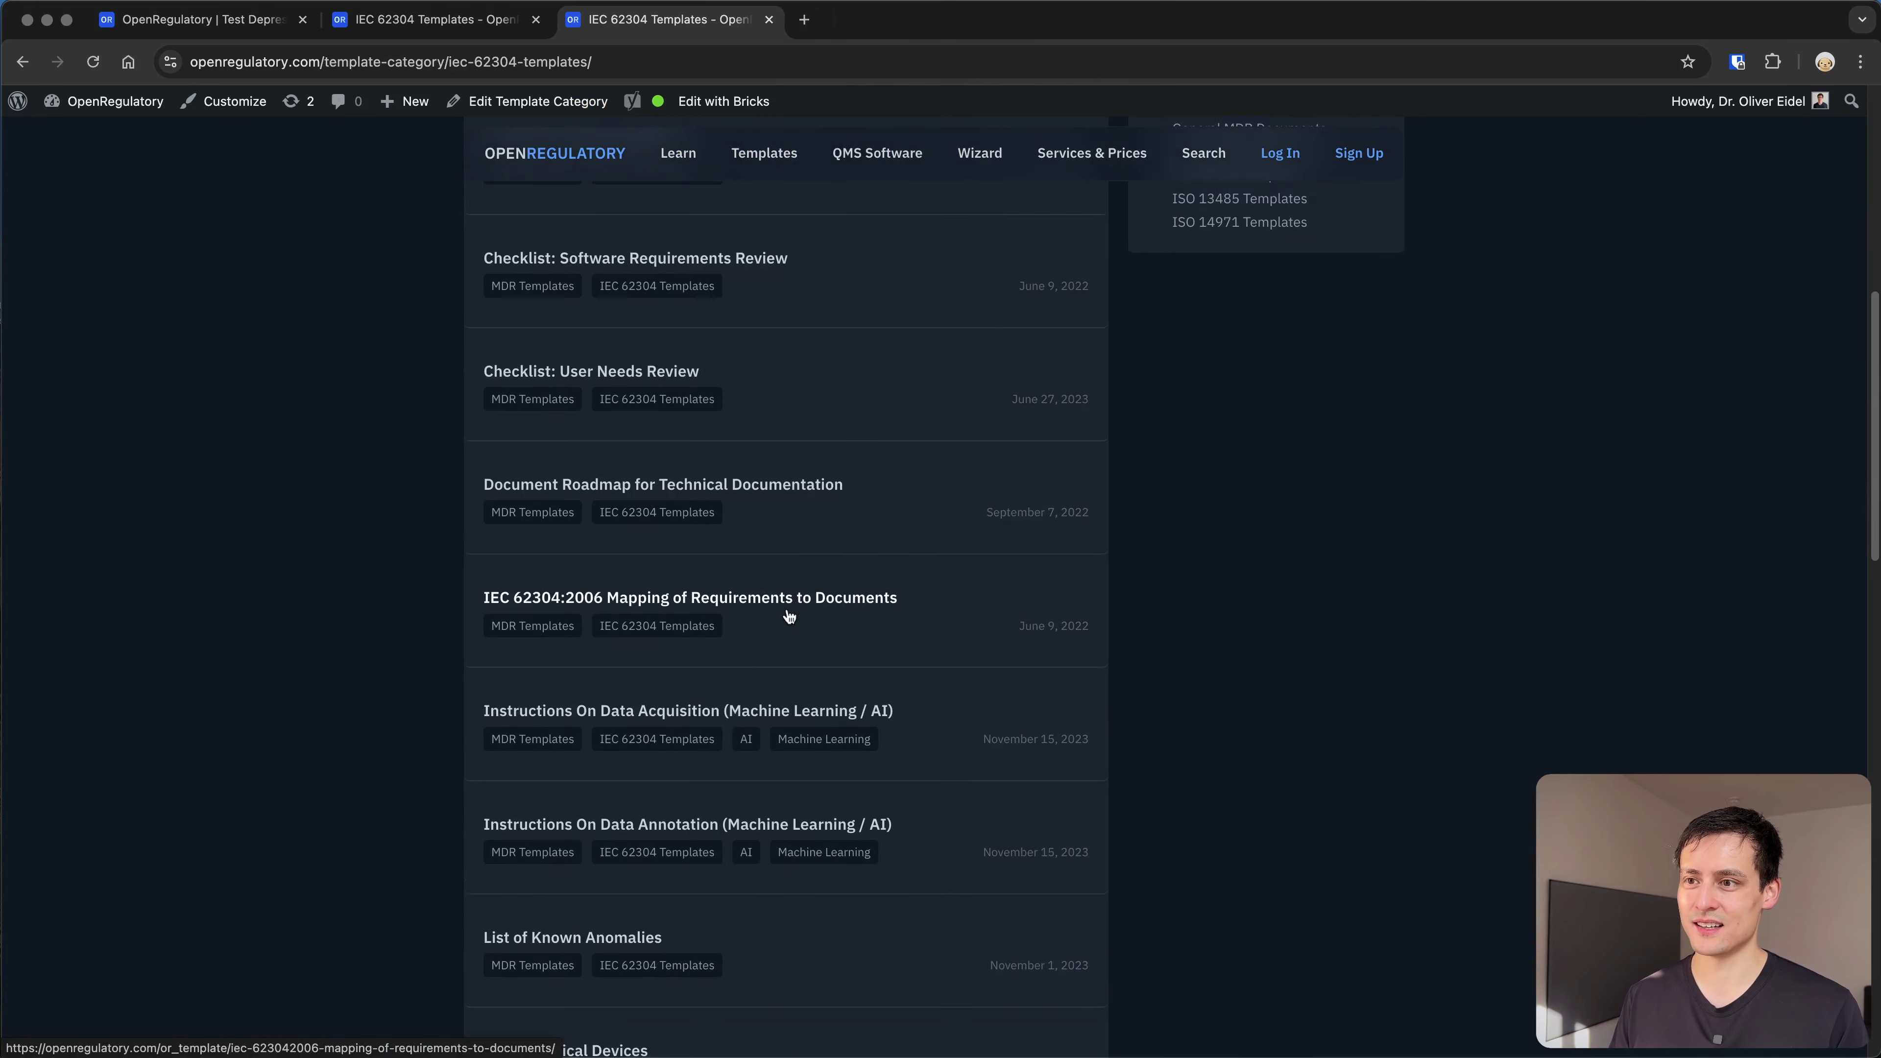
pyautogui.scroll(-1, 789, 616)
pyautogui.scroll(-2, 741, 568)
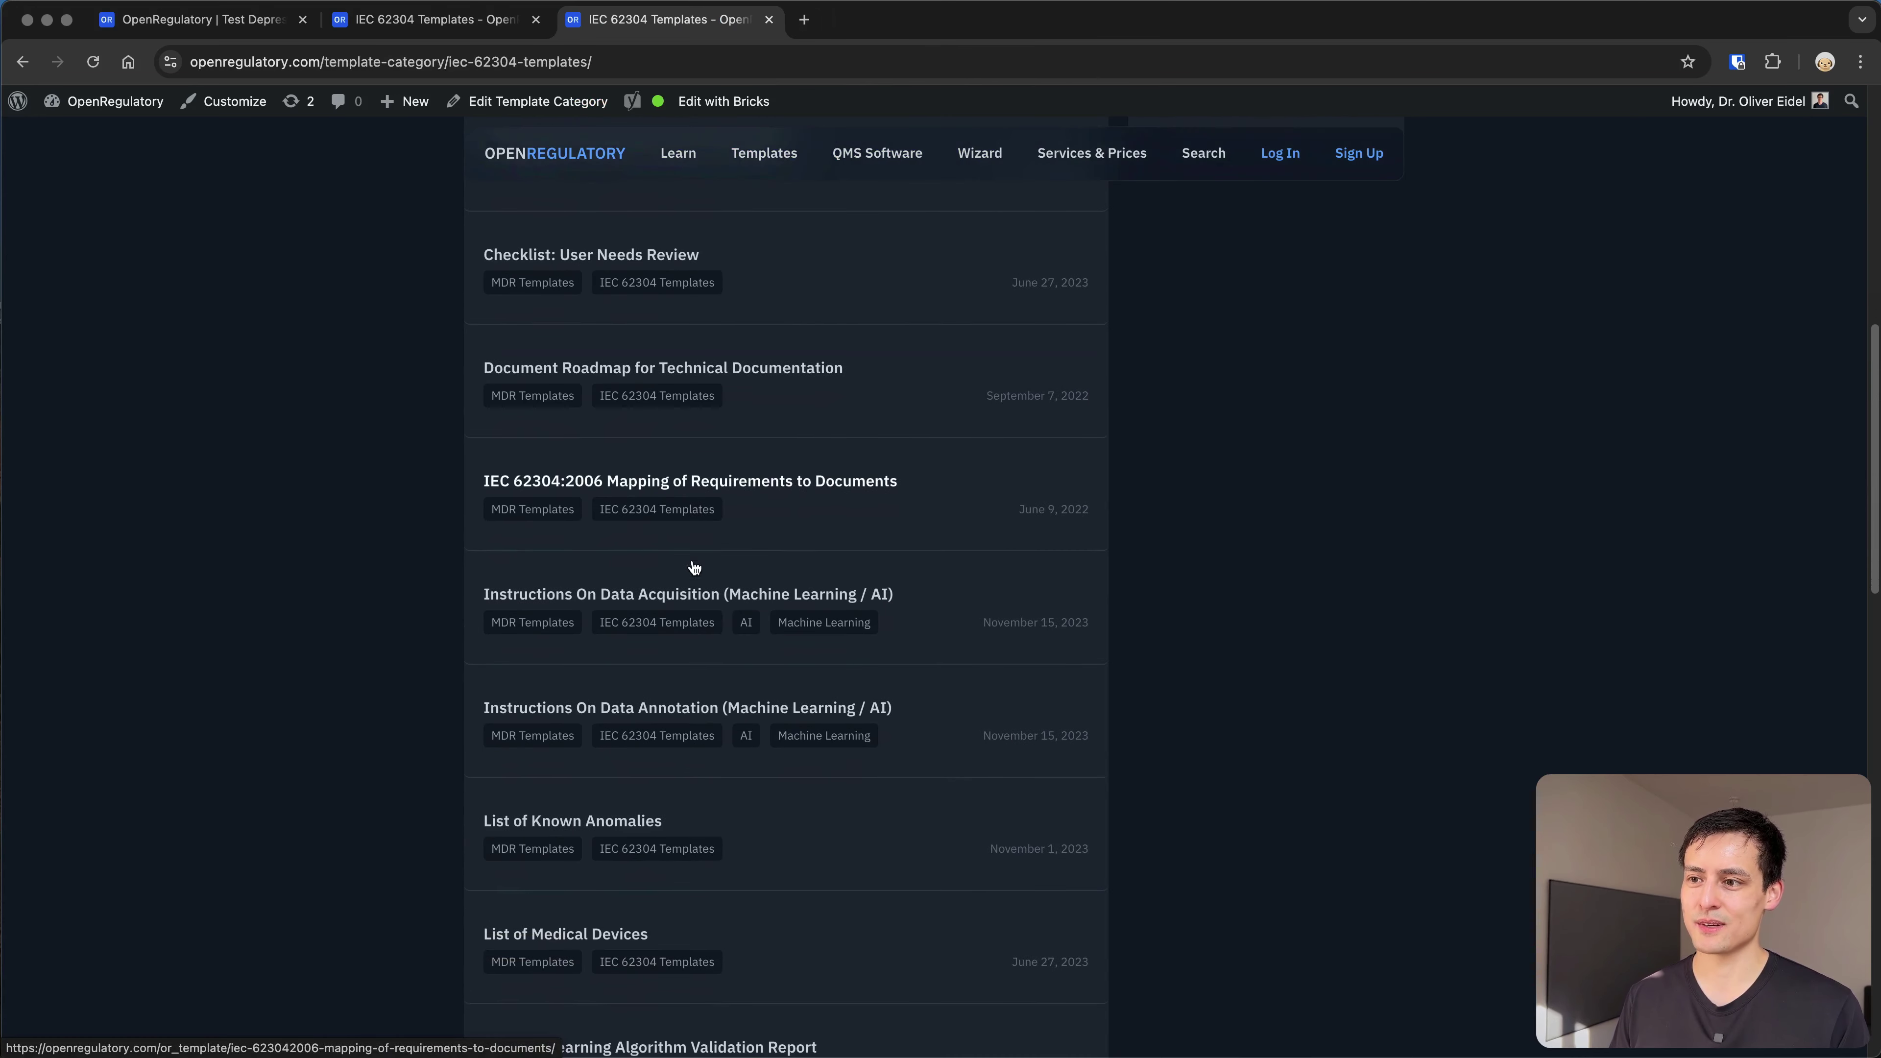
pyautogui.scroll(-2, 696, 567)
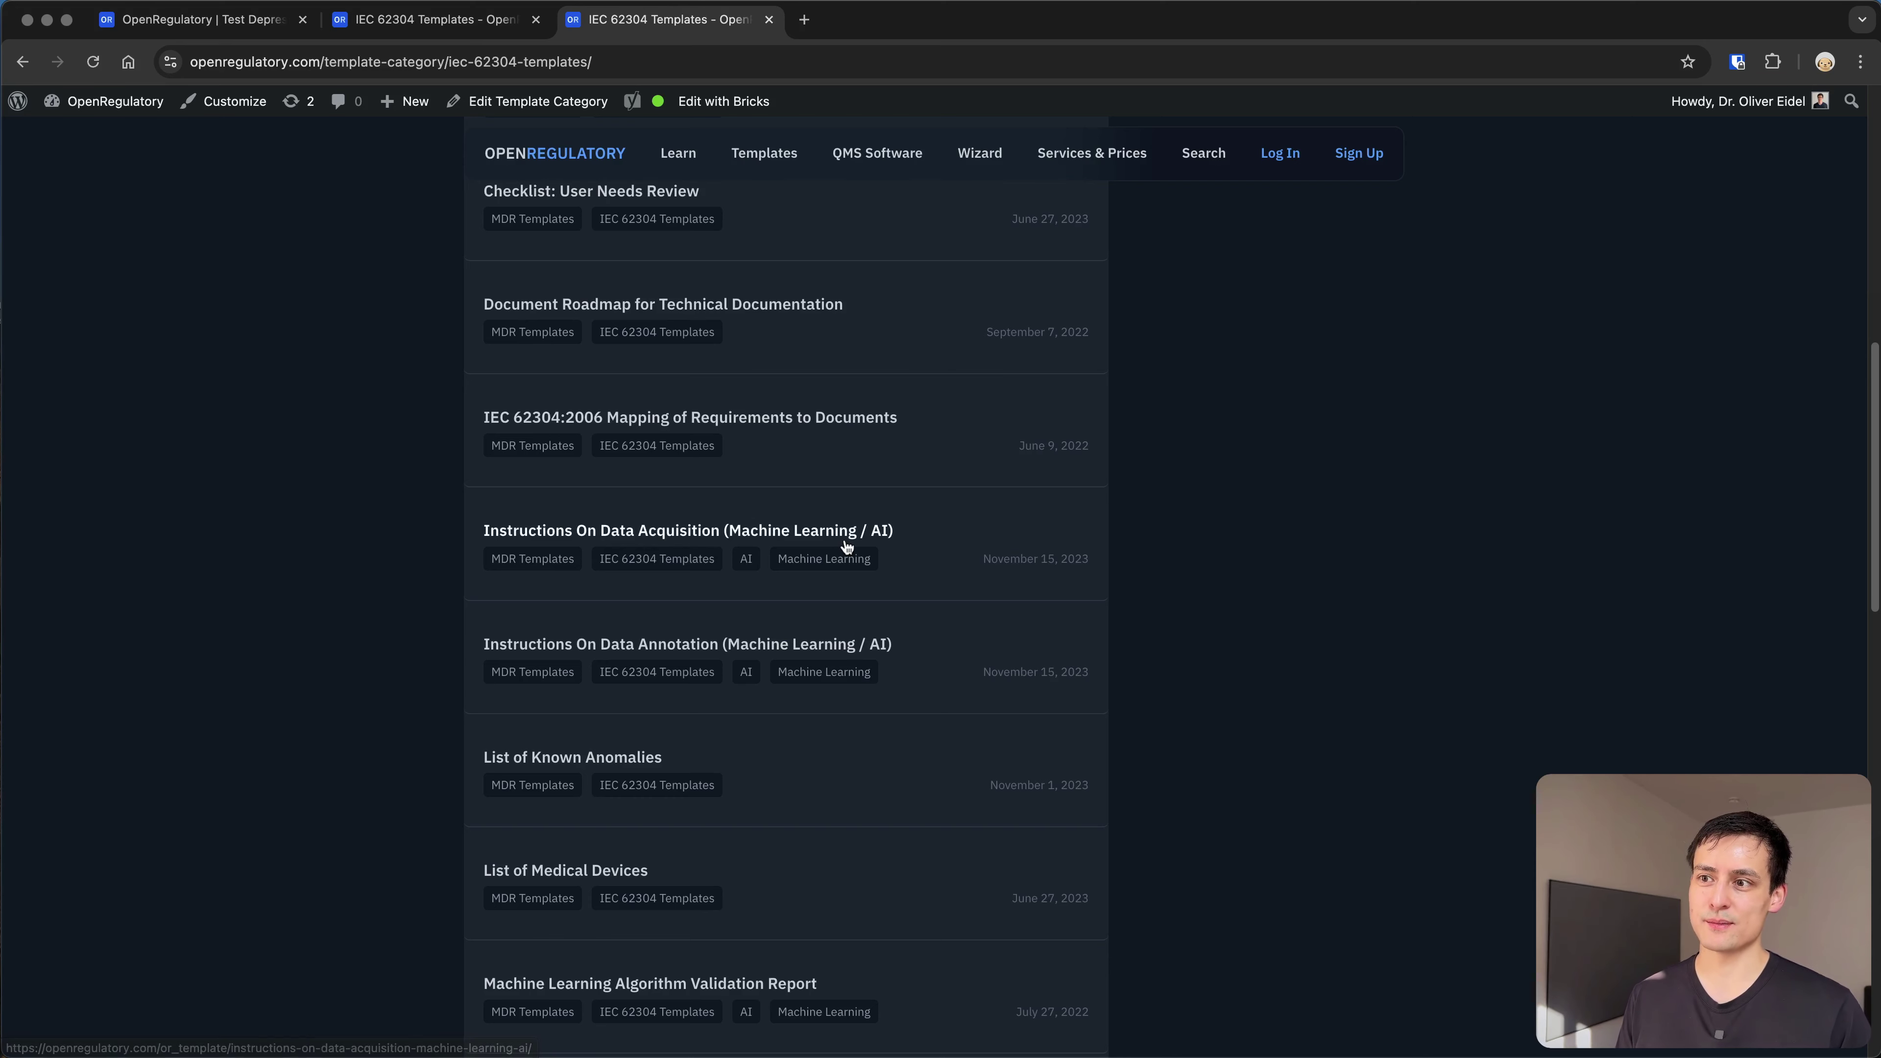
pyautogui.scroll(-2, 1381, 510)
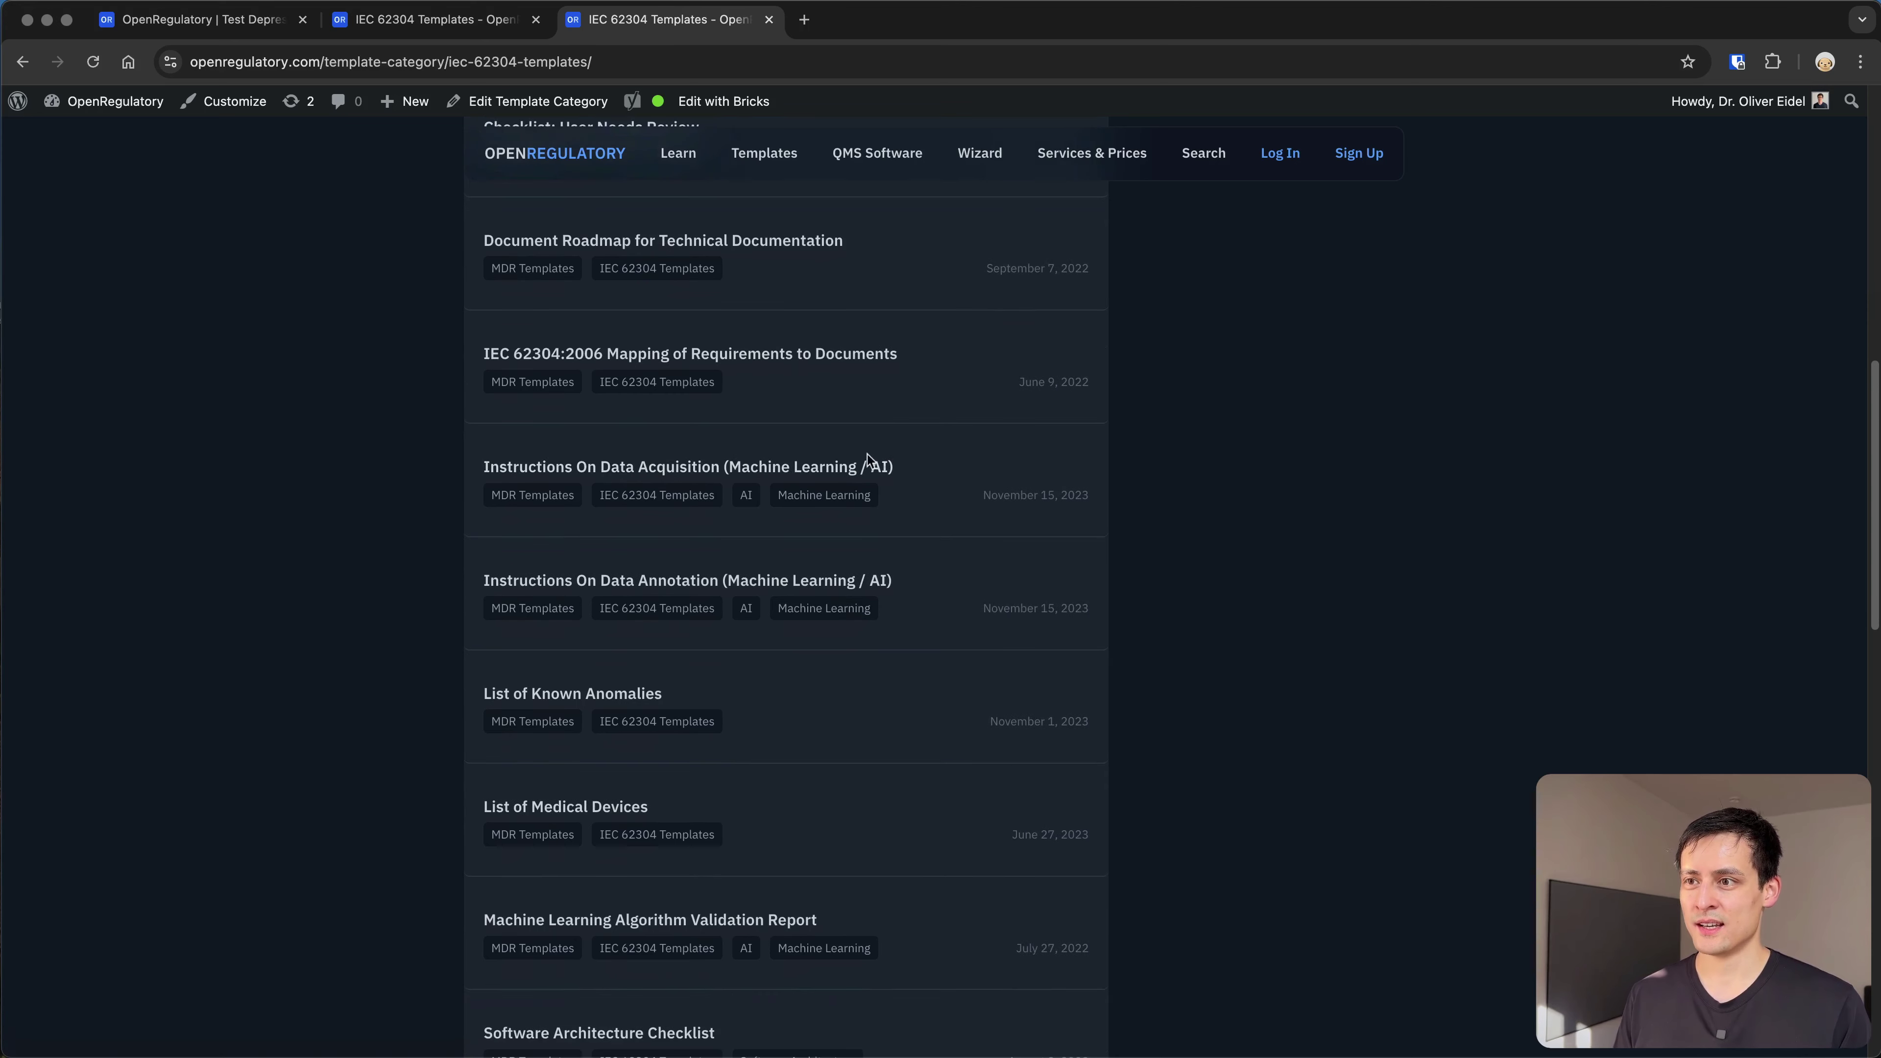
pyautogui.keyDown('super'); pyautogui.click(831, 469); pyautogui.keyUp('super')
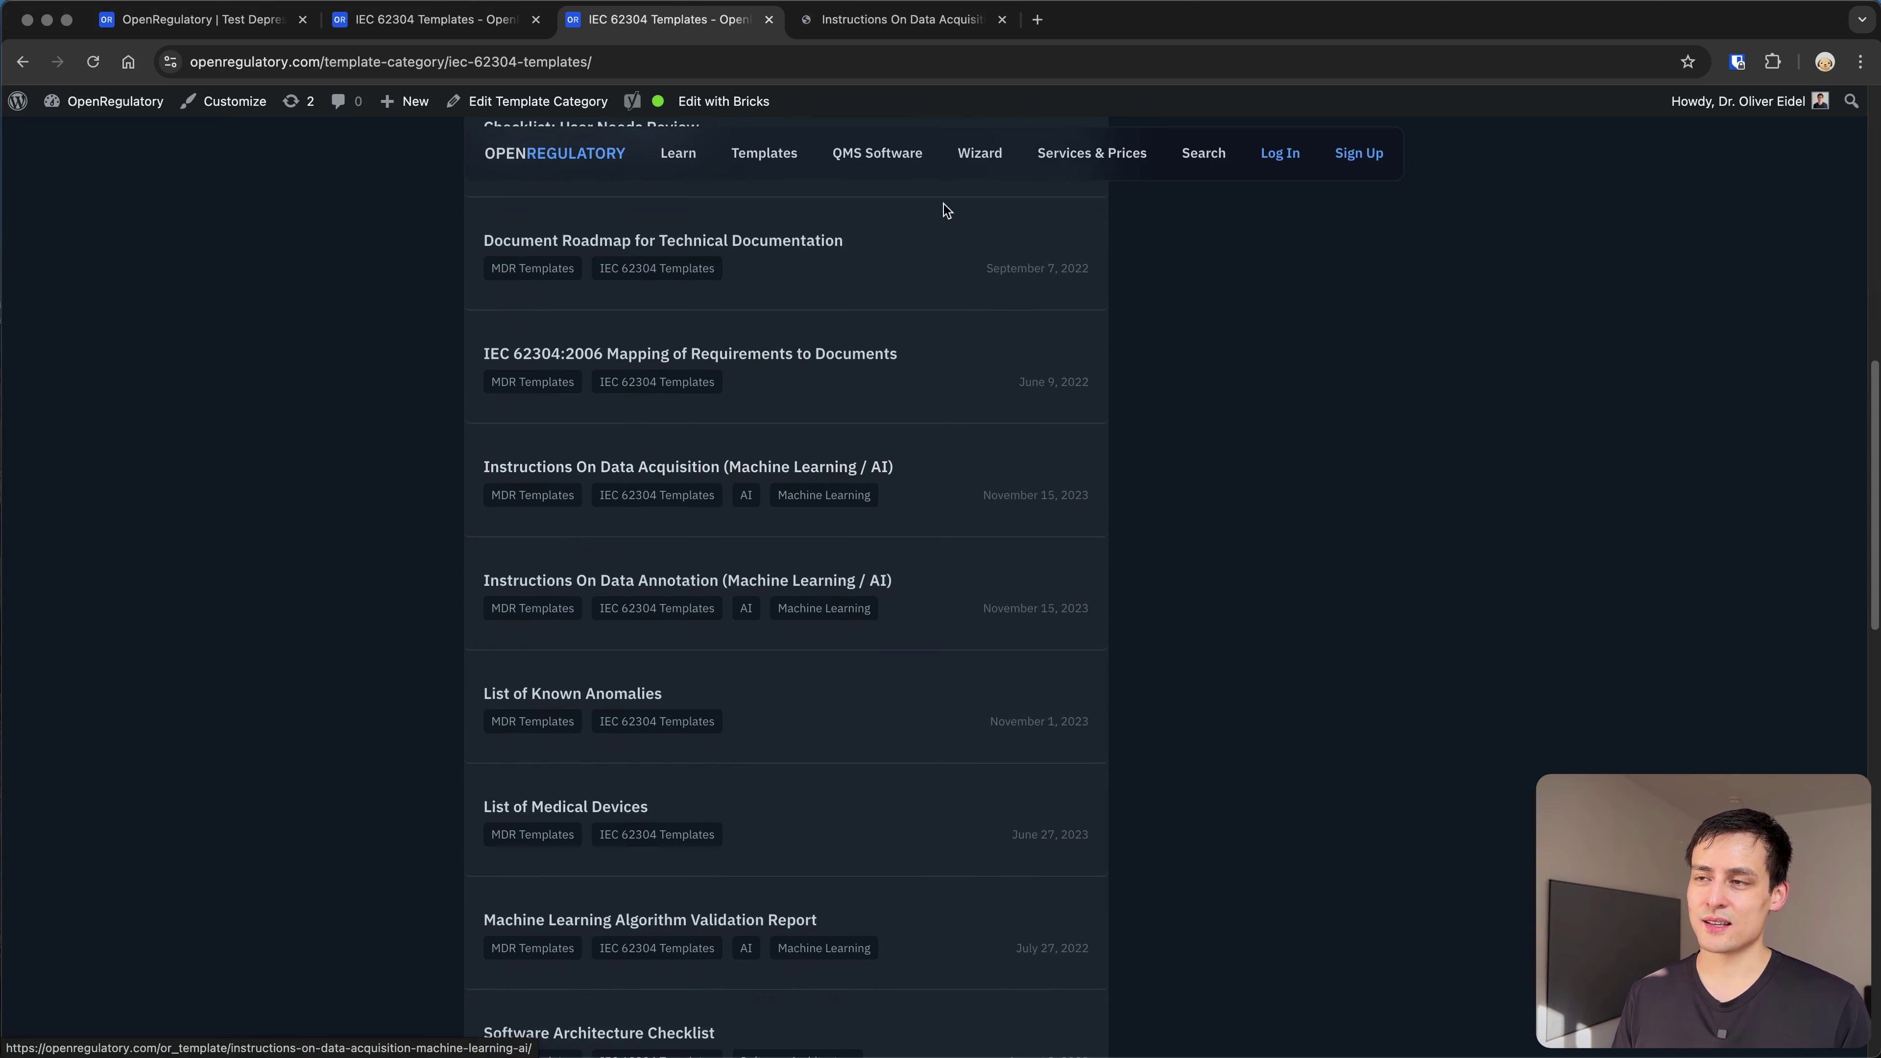
pyautogui.click(900, 19)
pyautogui.scroll(-10, 1128, 704)
pyautogui.scroll(1, 1129, 704)
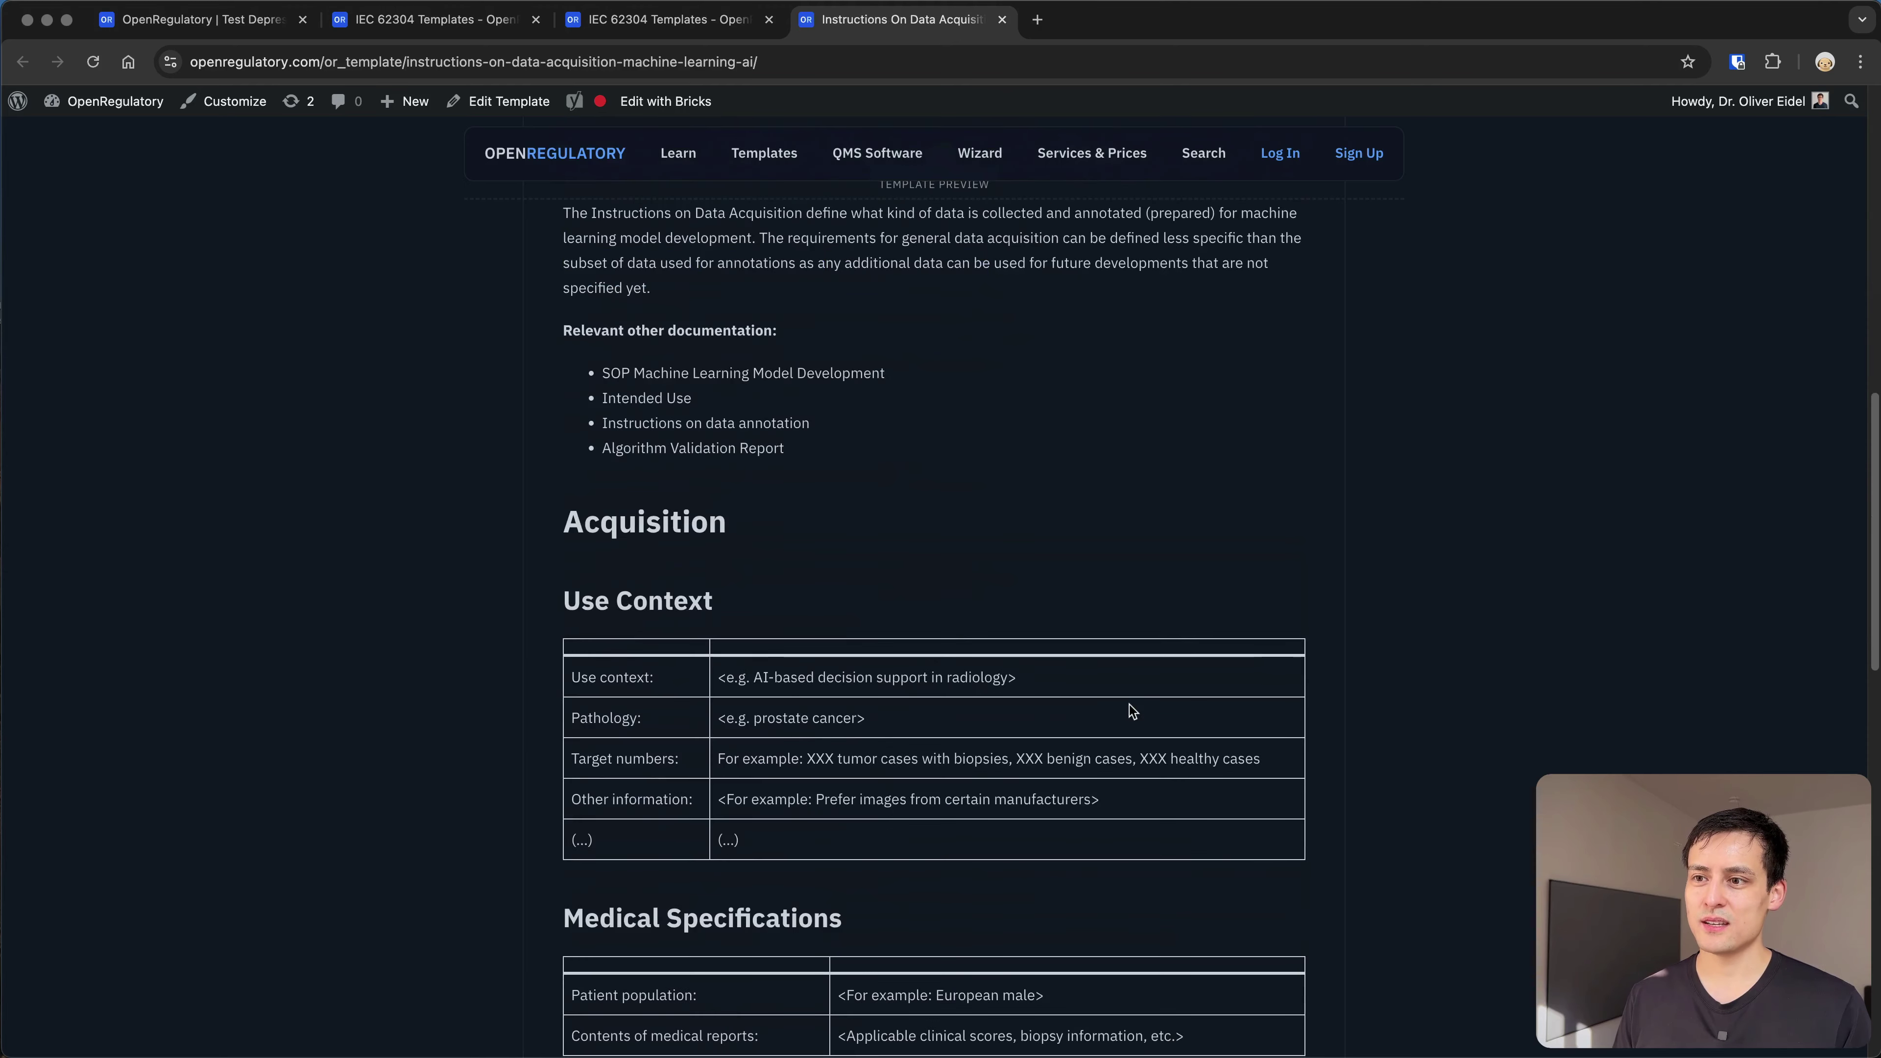
pyautogui.scroll(-15, 1129, 704)
pyautogui.scroll(6, 1129, 705)
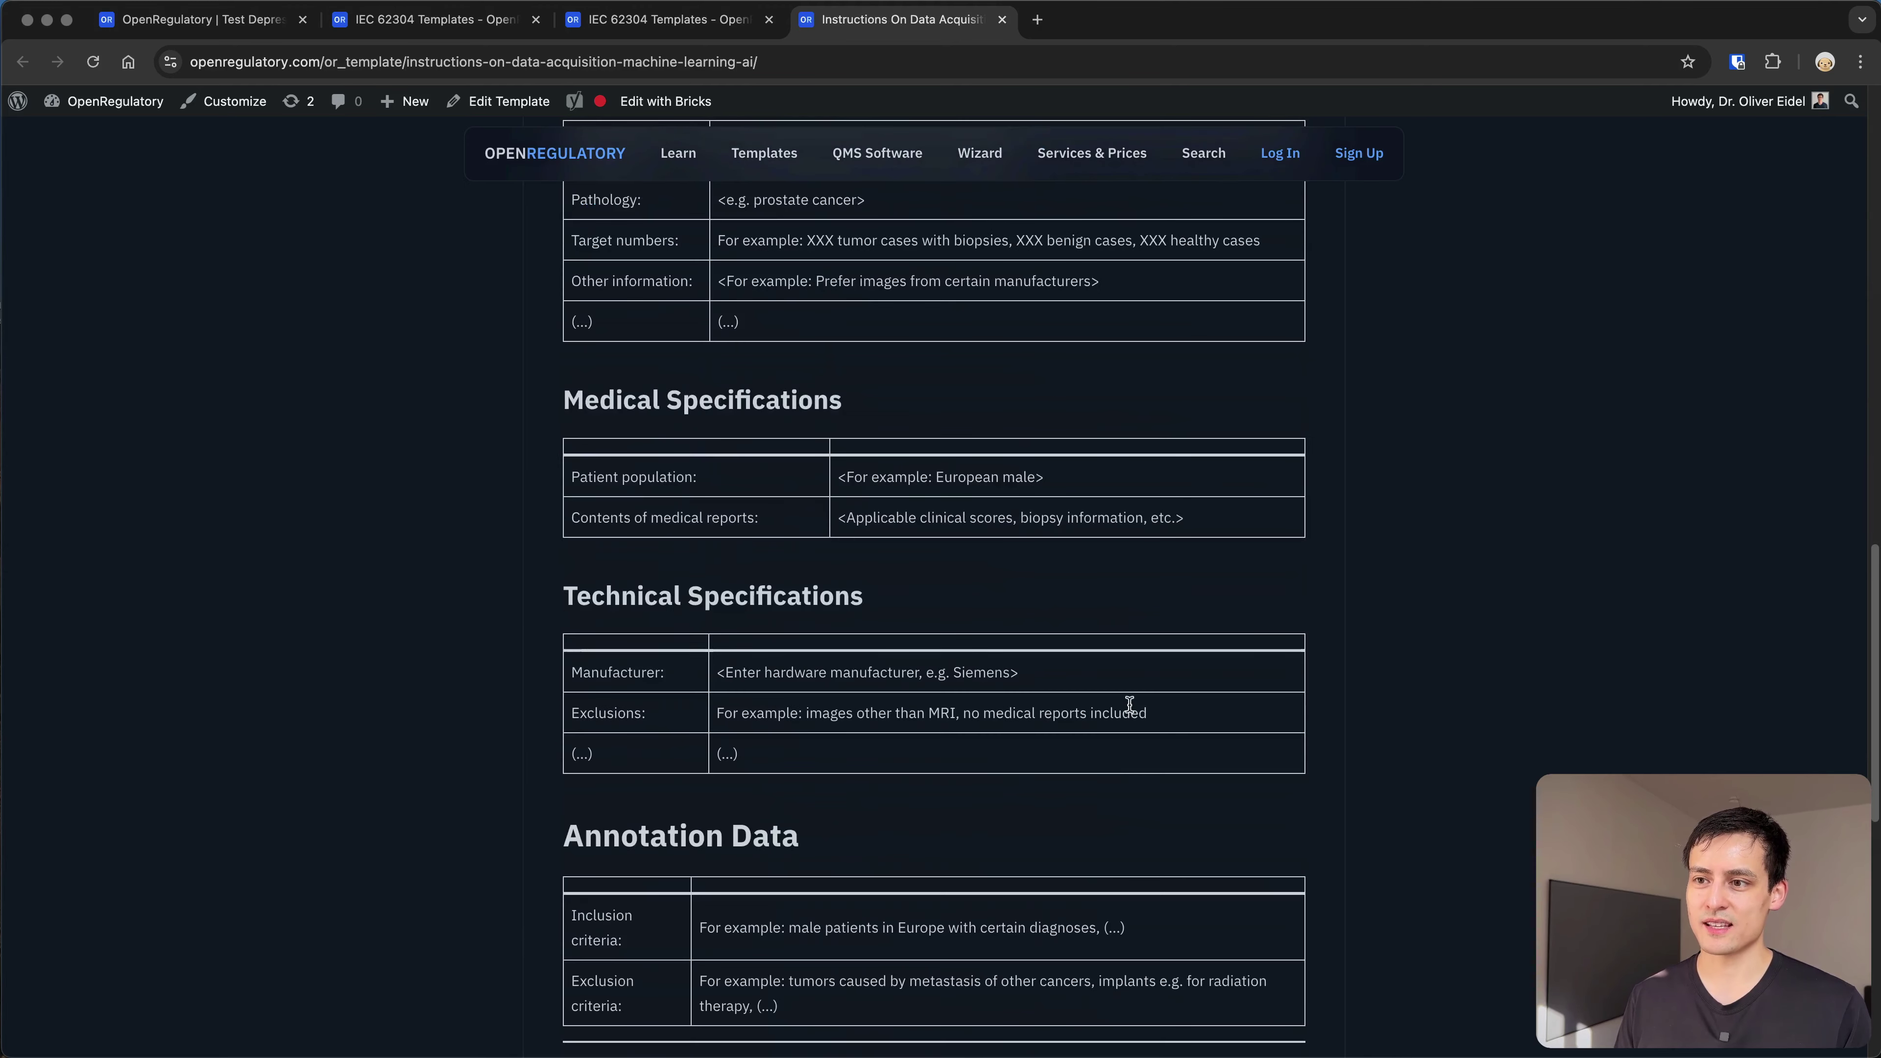
pyautogui.scroll(3, 1128, 705)
pyautogui.scroll(20, 955, 691)
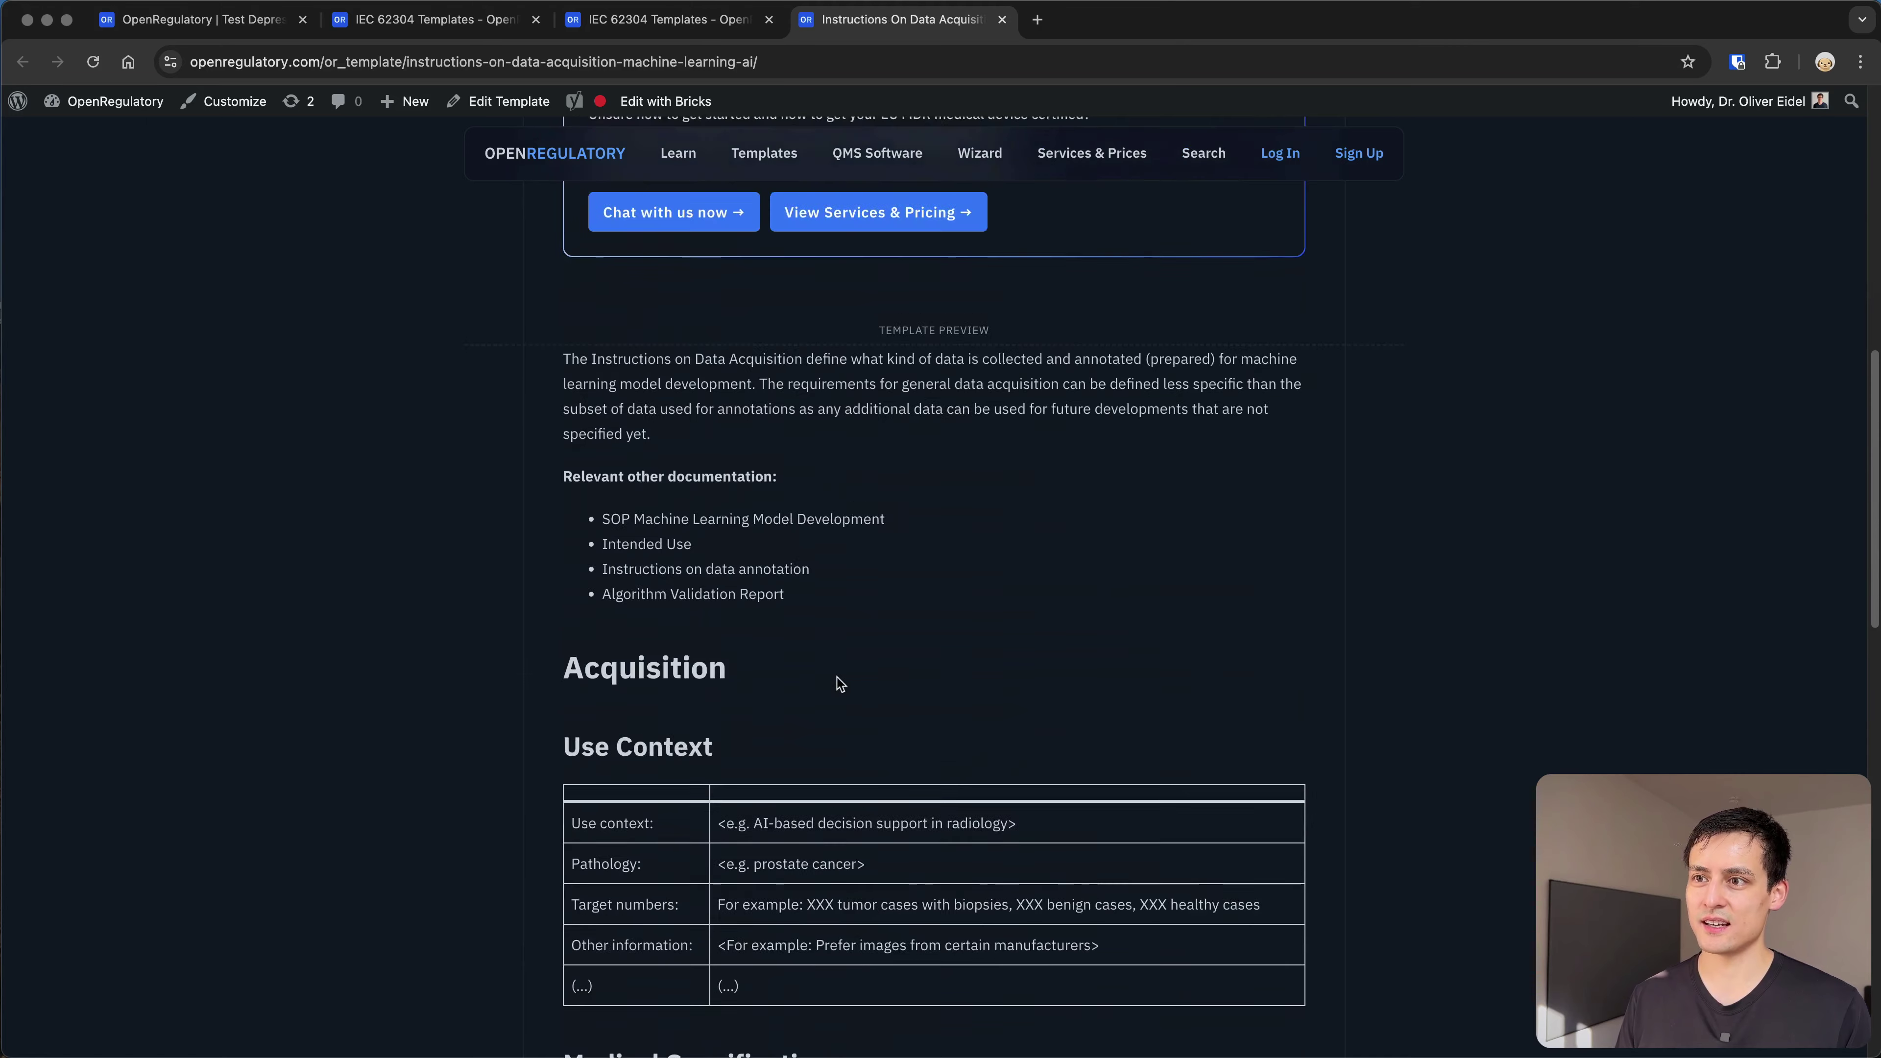
# Examine the data acquisition template's title and its medical, technical and annotation data tables, and close the template
pyautogui.moveTo(796, 273); pyautogui.dragTo(1192, 311)
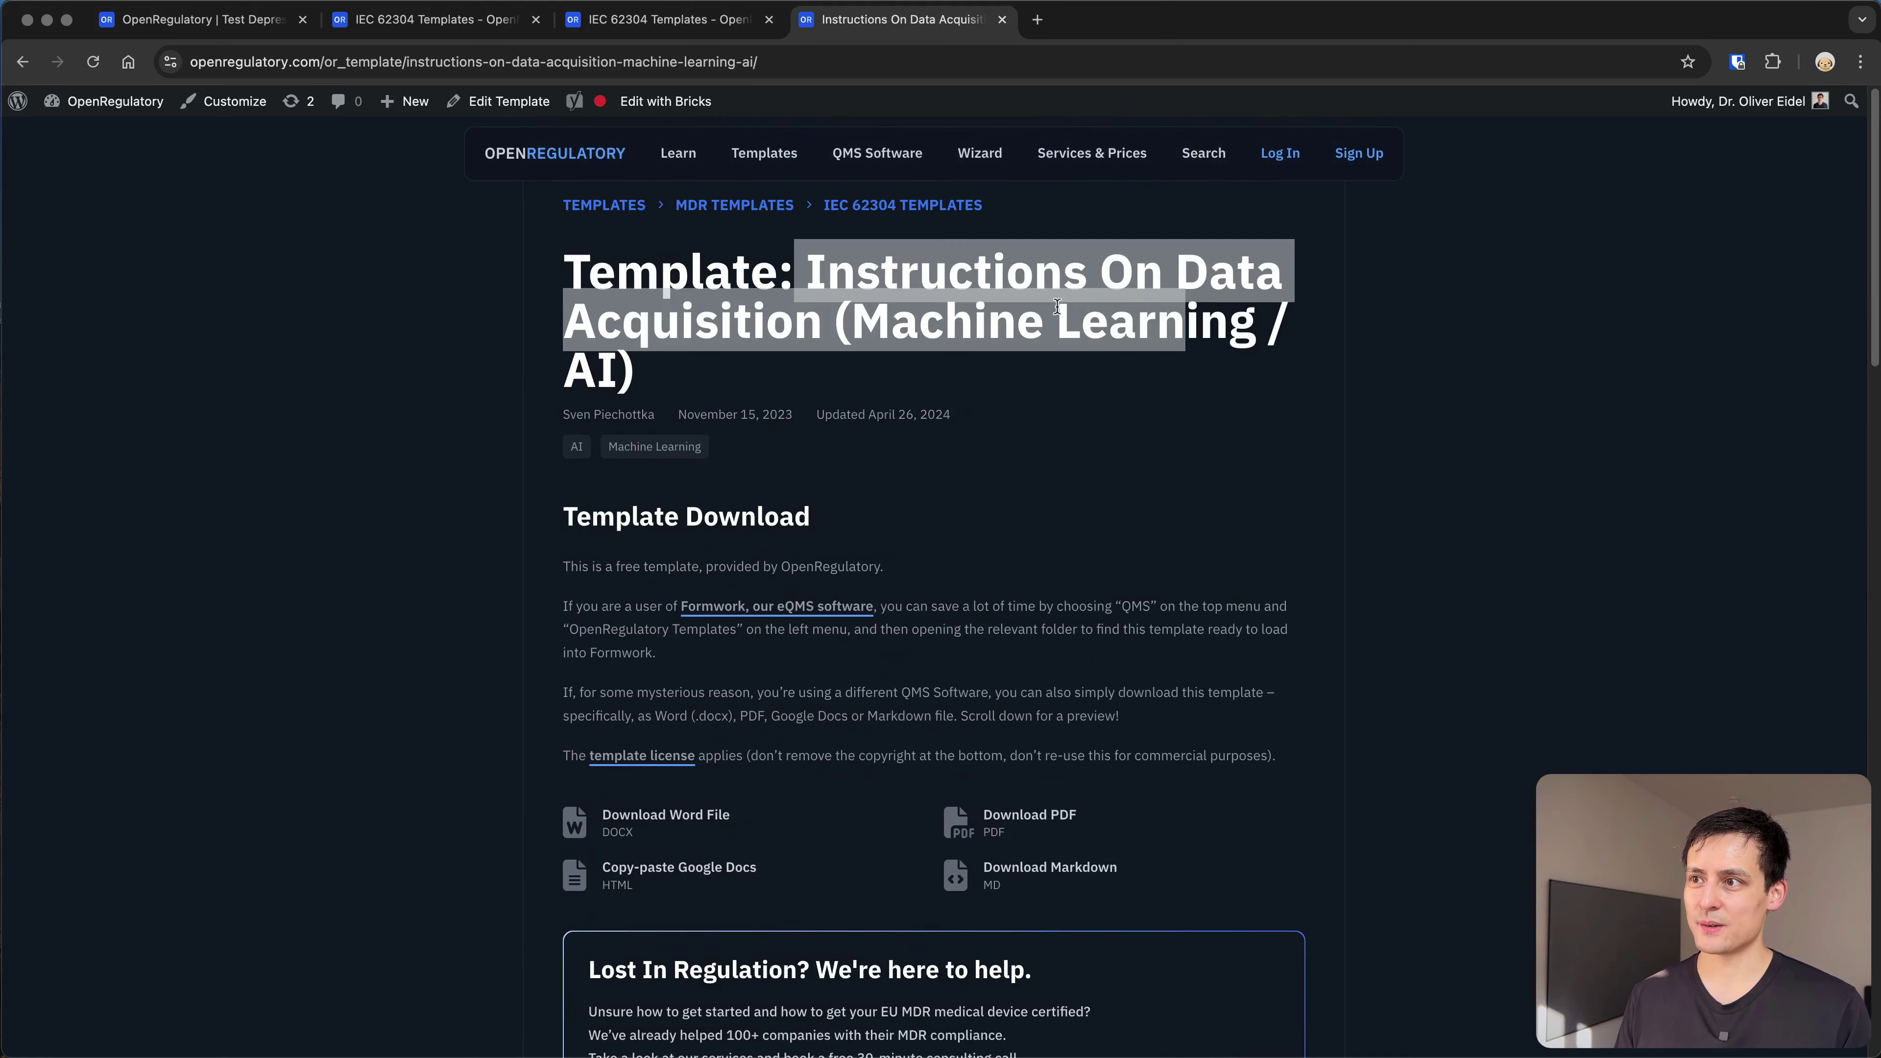
pyautogui.click(1117, 272)
pyautogui.moveTo(806, 275)
pyautogui.mouseDown()
pyautogui.moveTo(950, 285)
pyautogui.moveTo(819, 304)
pyautogui.mouseUp()
pyautogui.scroll(-15, 857, 520)
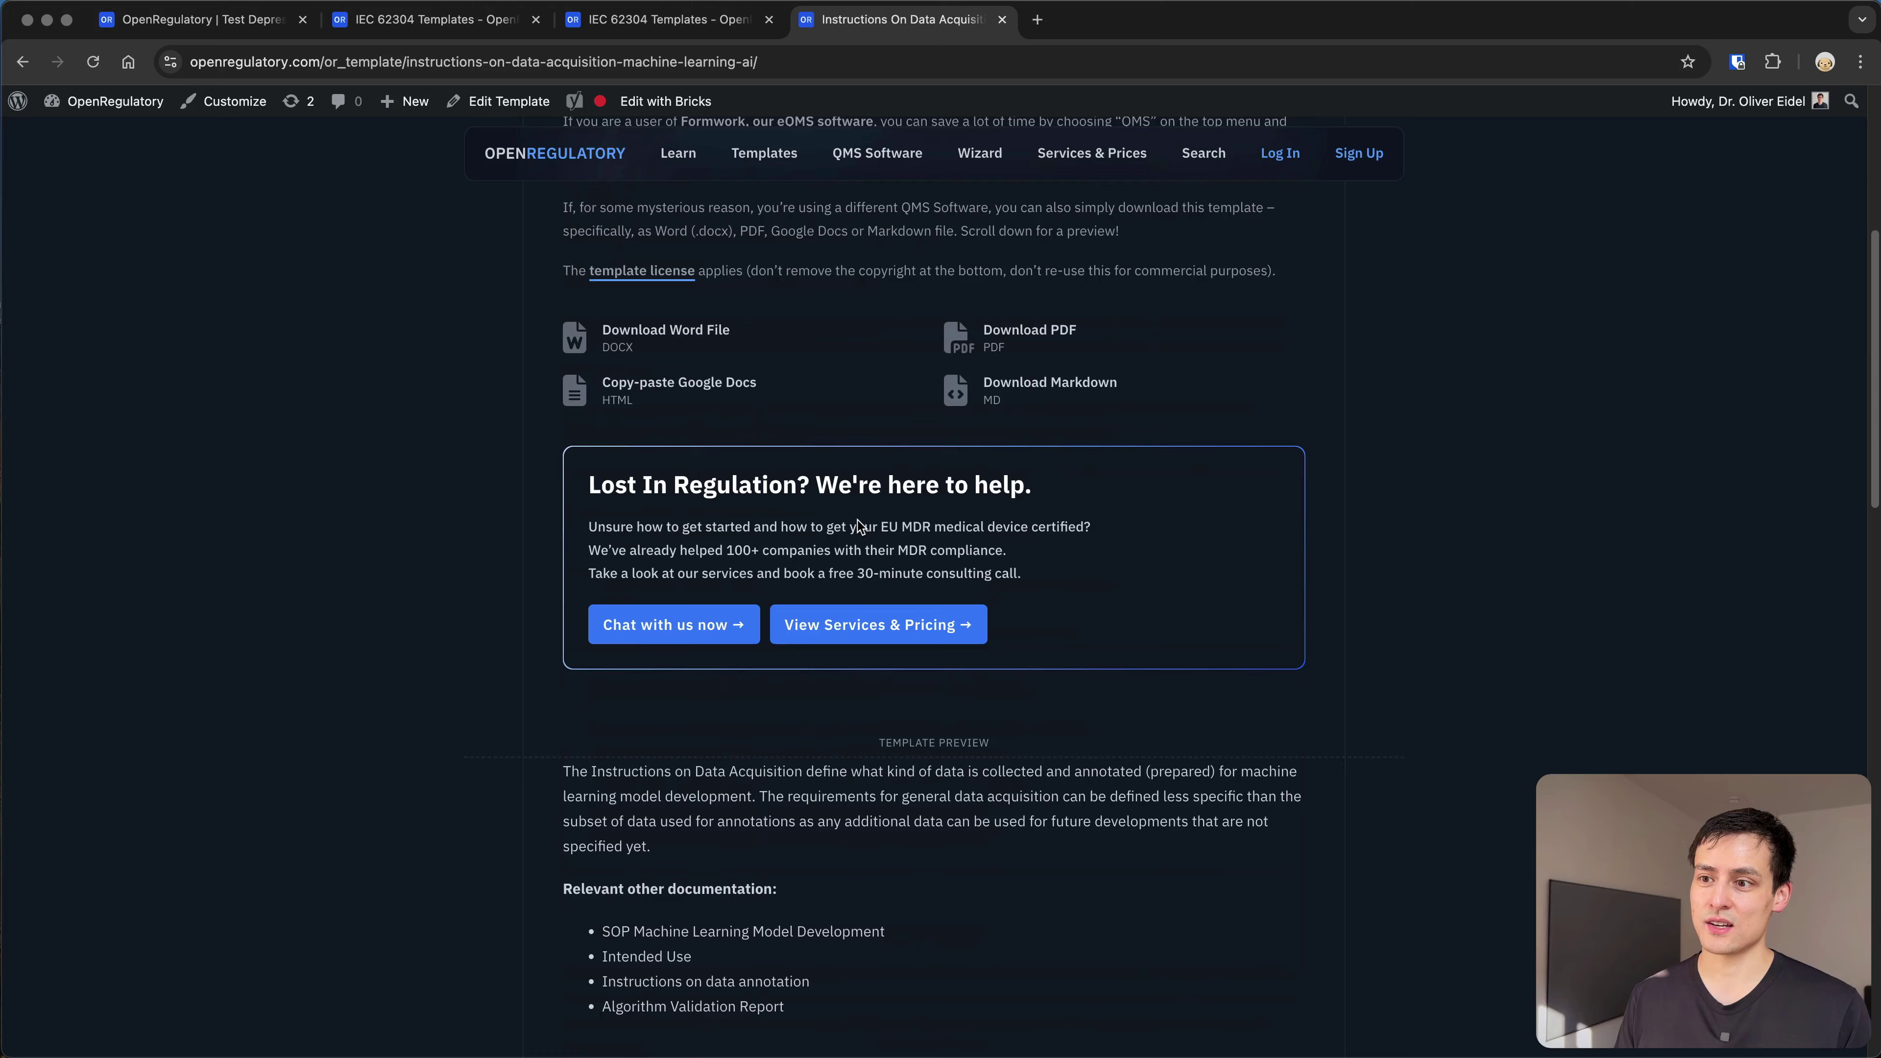
pyautogui.scroll(-3, 859, 532)
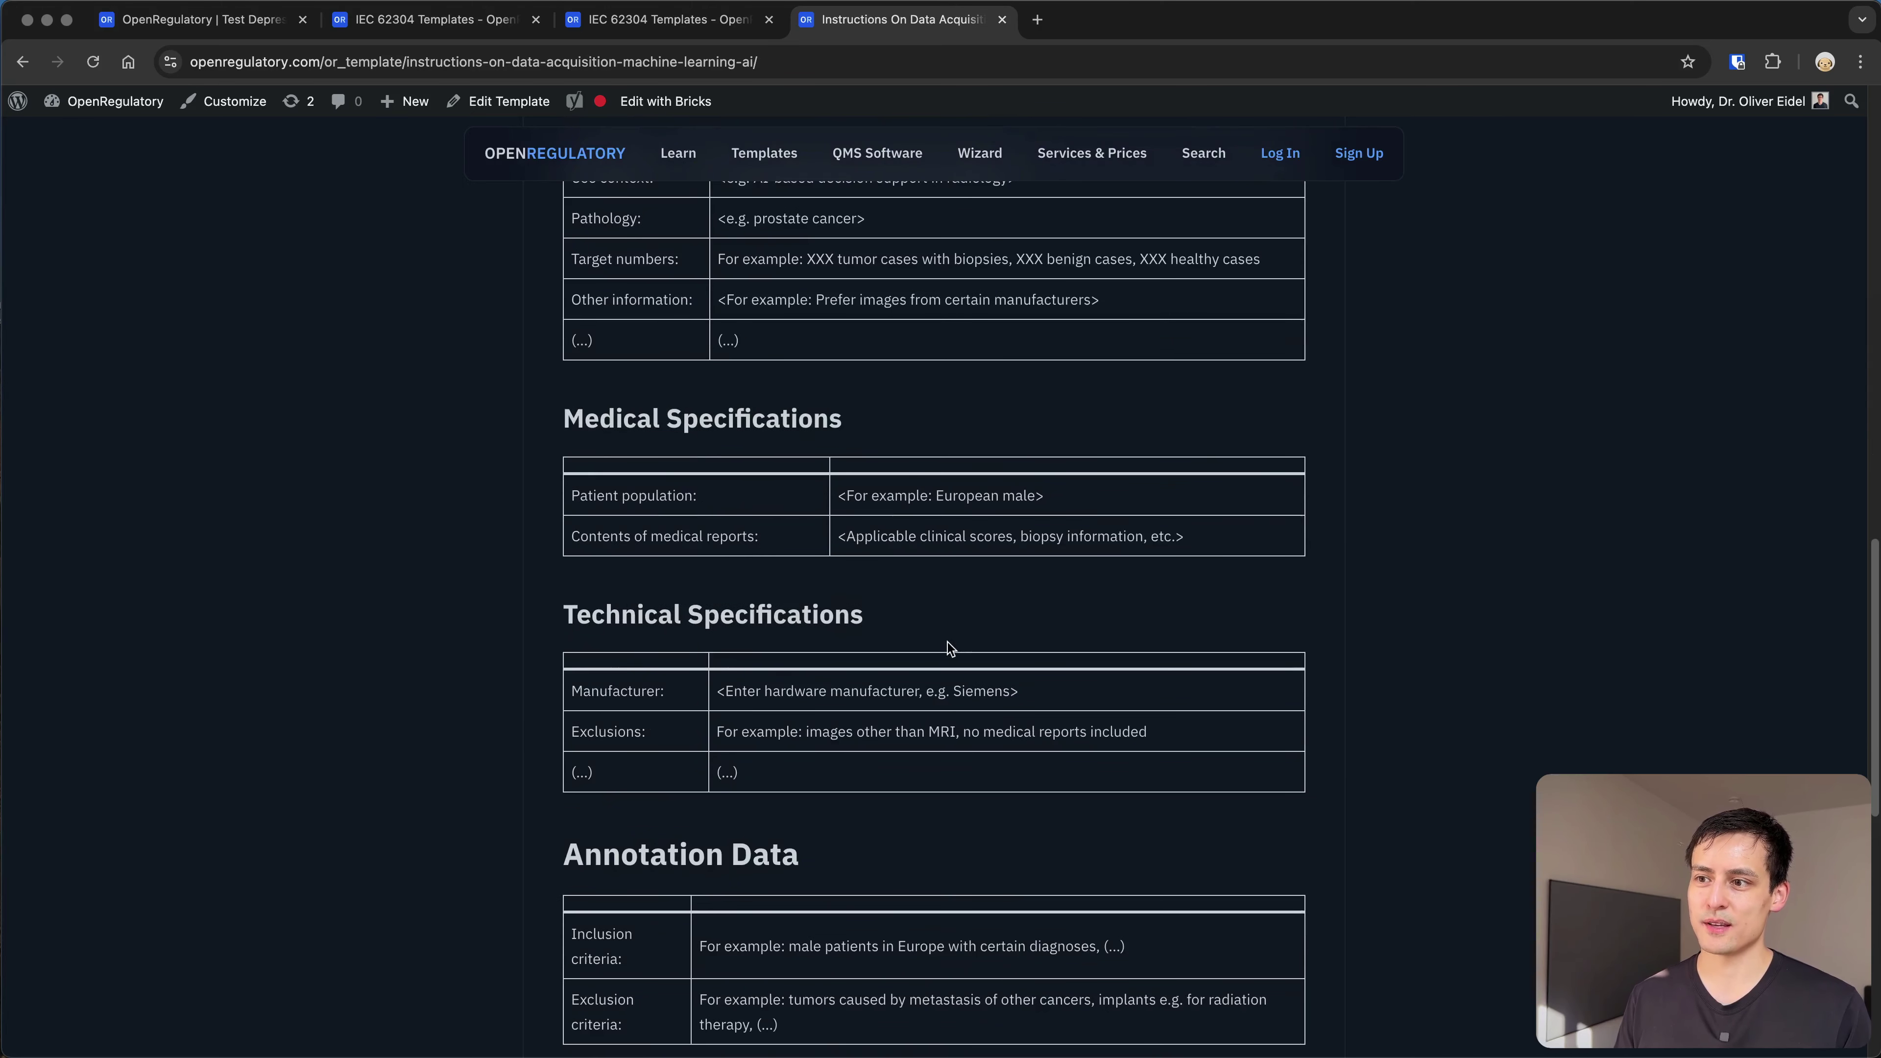
pyautogui.tripleClick(896, 685)
pyautogui.click(870, 677)
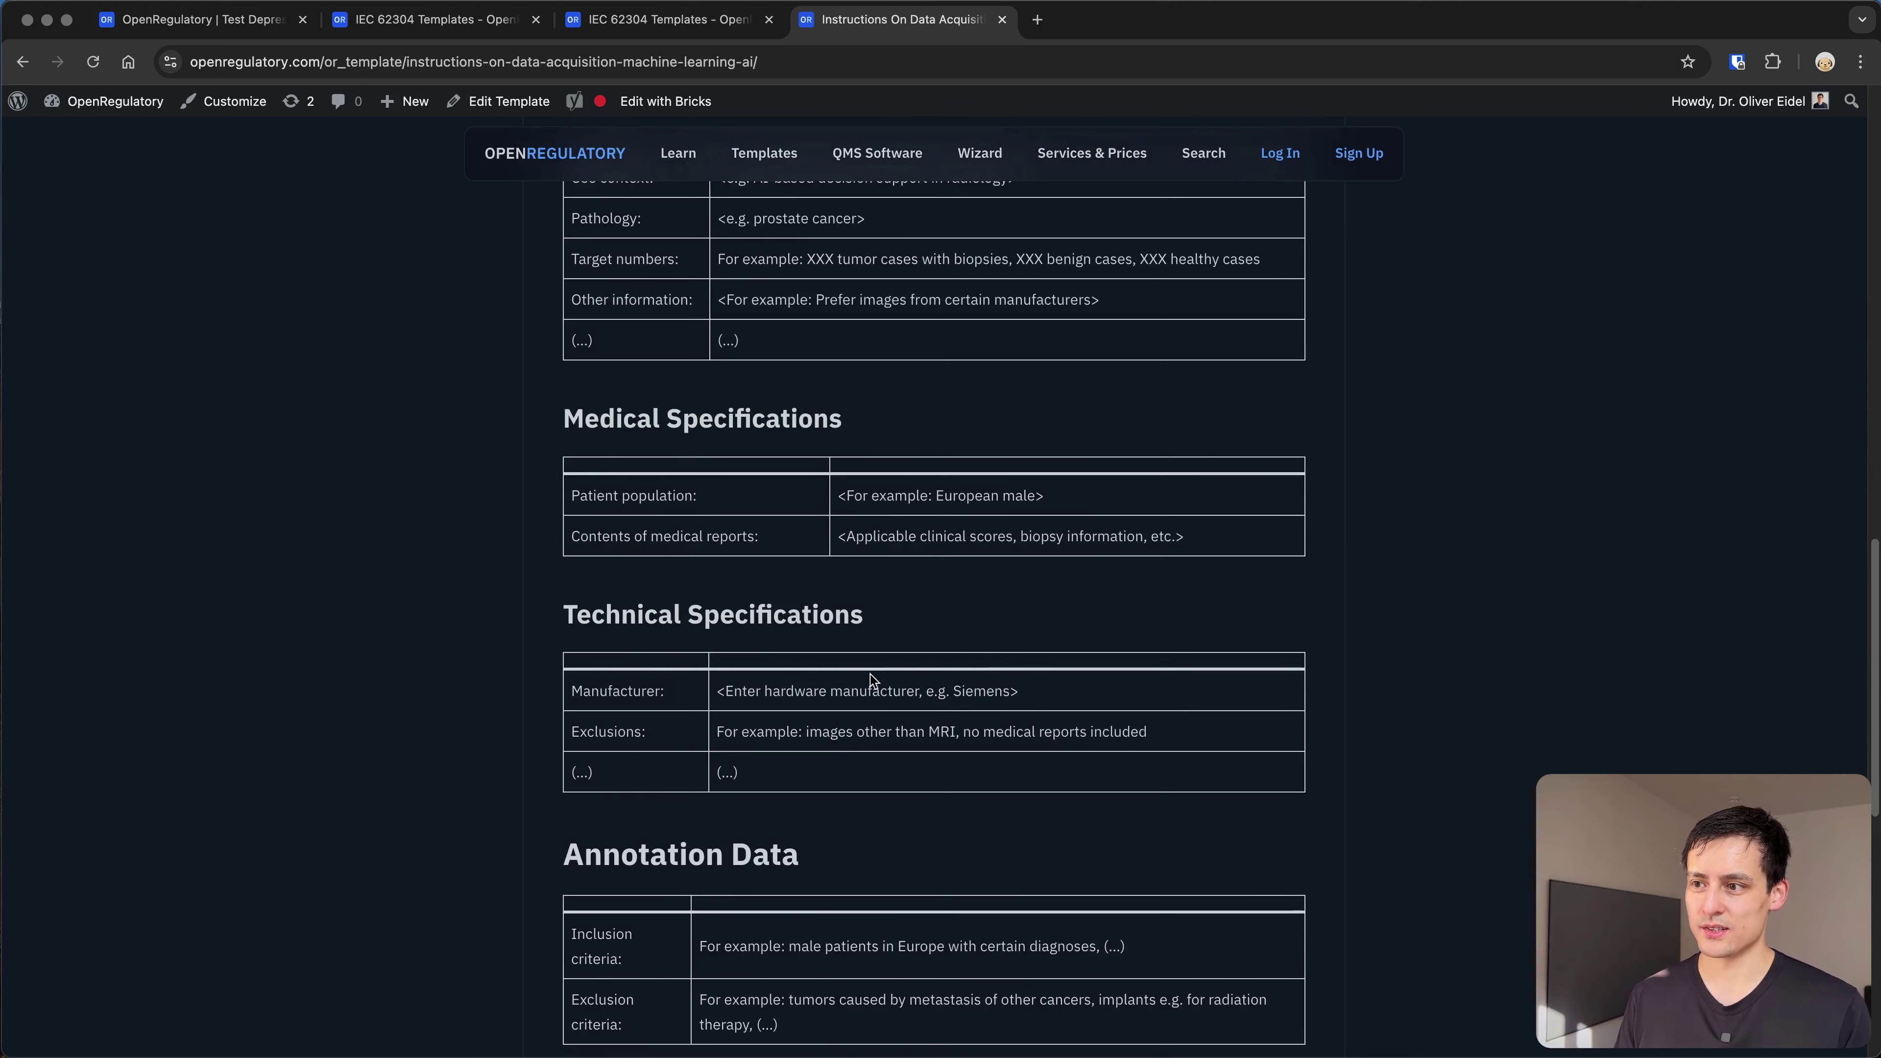
pyautogui.press('super+w')
# Open the List of Known Anomalies template in a new tab and examine its regulatory references and Anomalies table
pyautogui.scroll(-1, 969, 700)
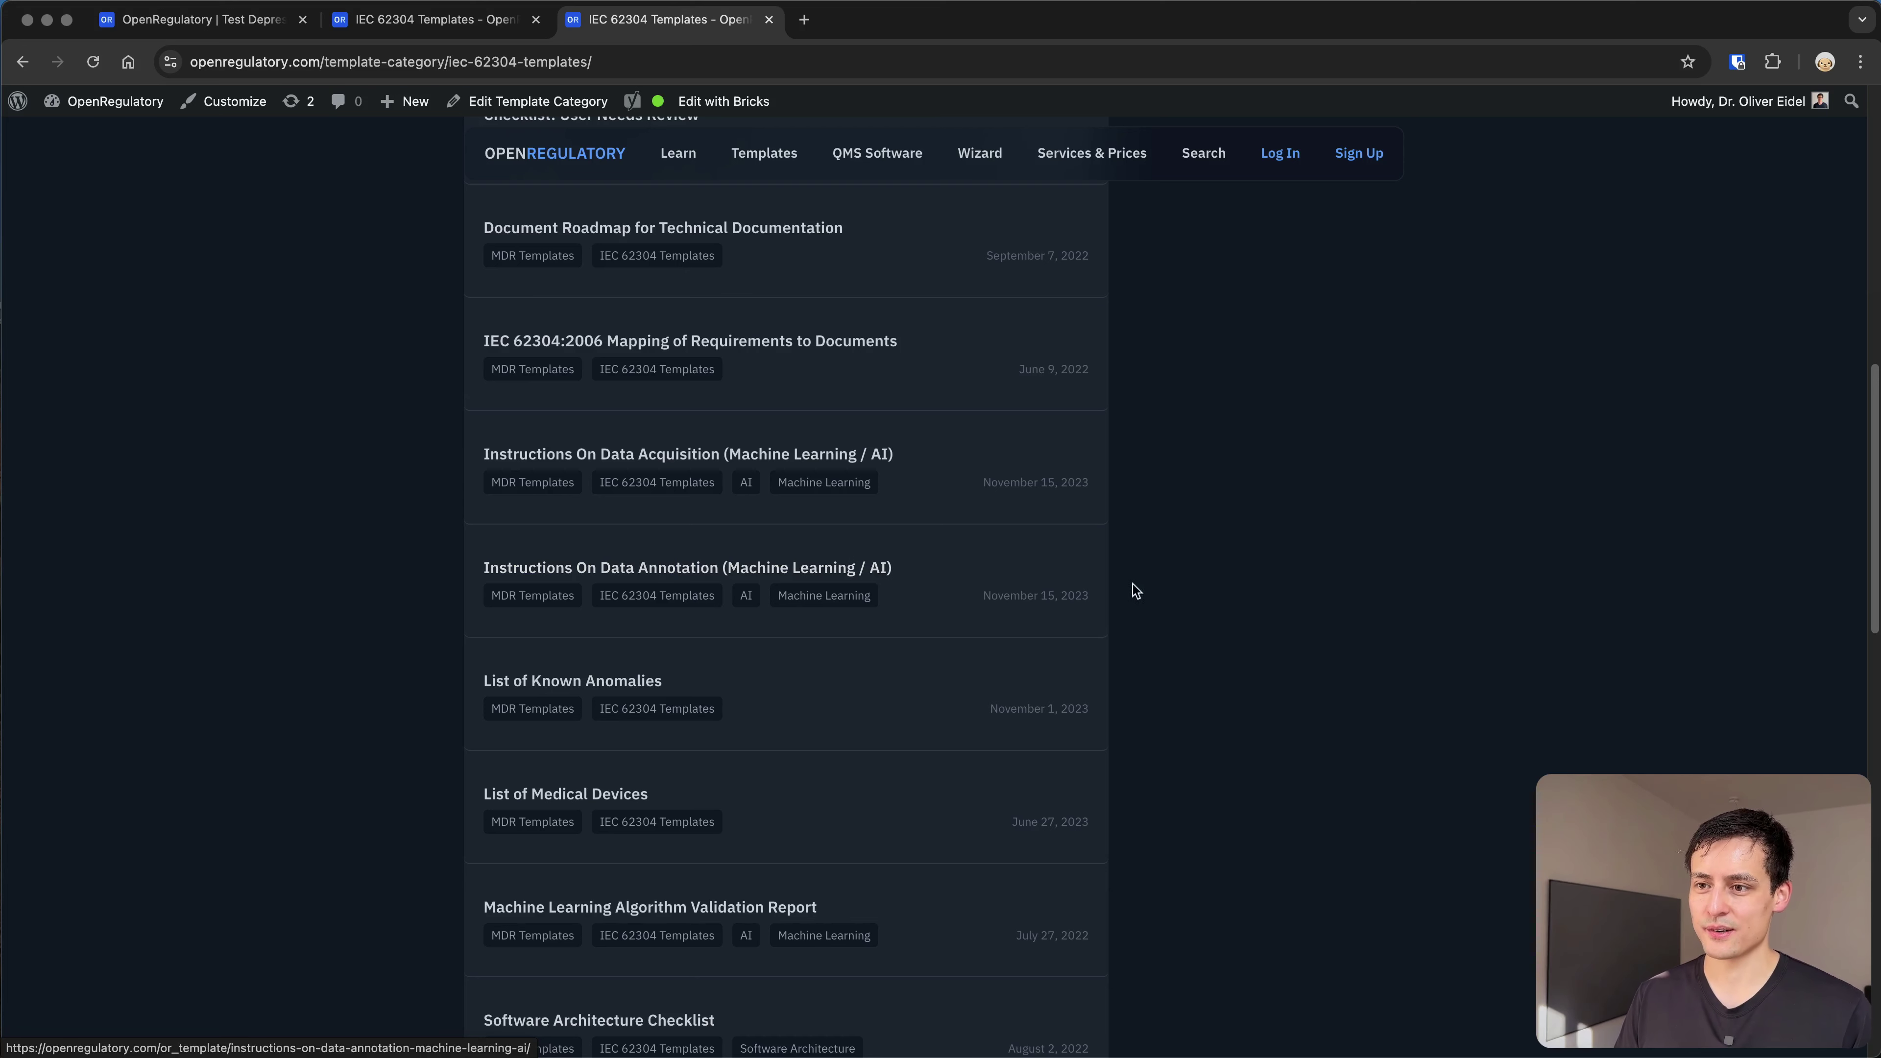
pyautogui.scroll(-2, 1146, 591)
pyautogui.scroll(-3, 1146, 592)
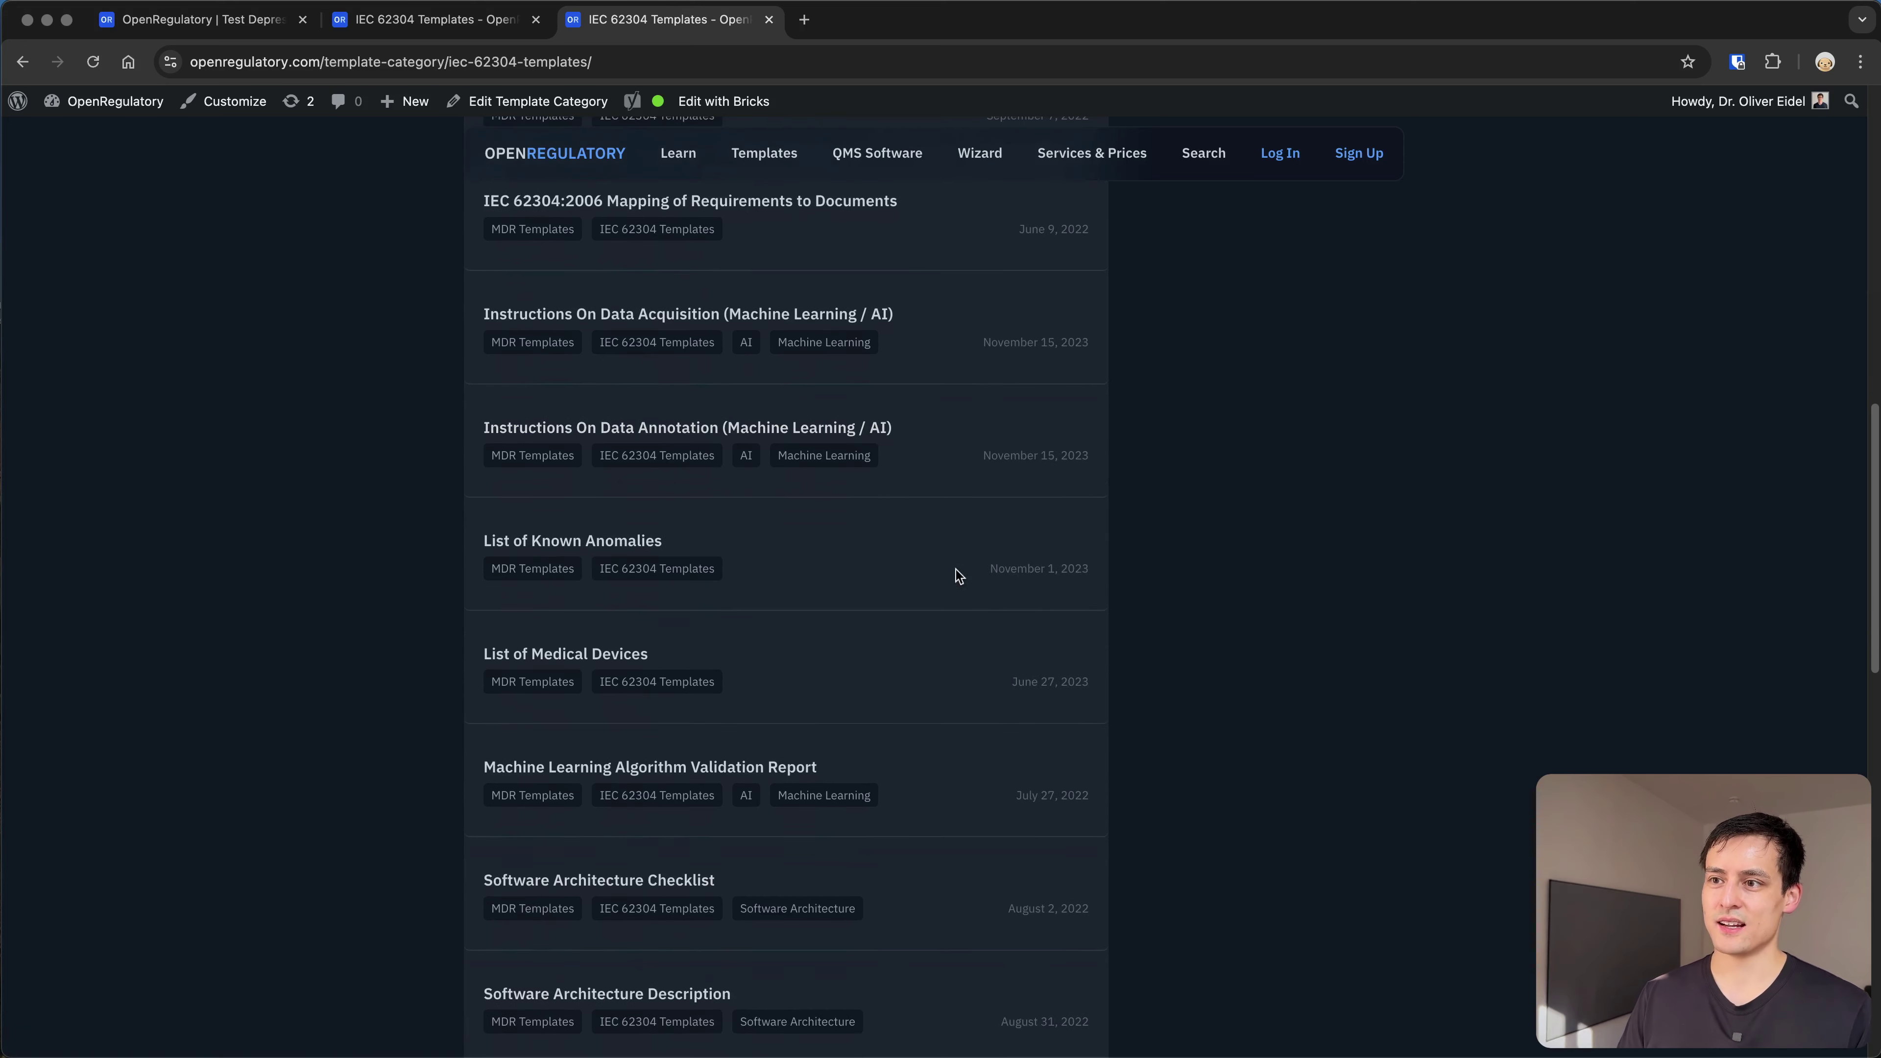
pyautogui.keyDown('super'); pyautogui.click(664, 539); pyautogui.keyUp('super')
pyautogui.click(876, 22)
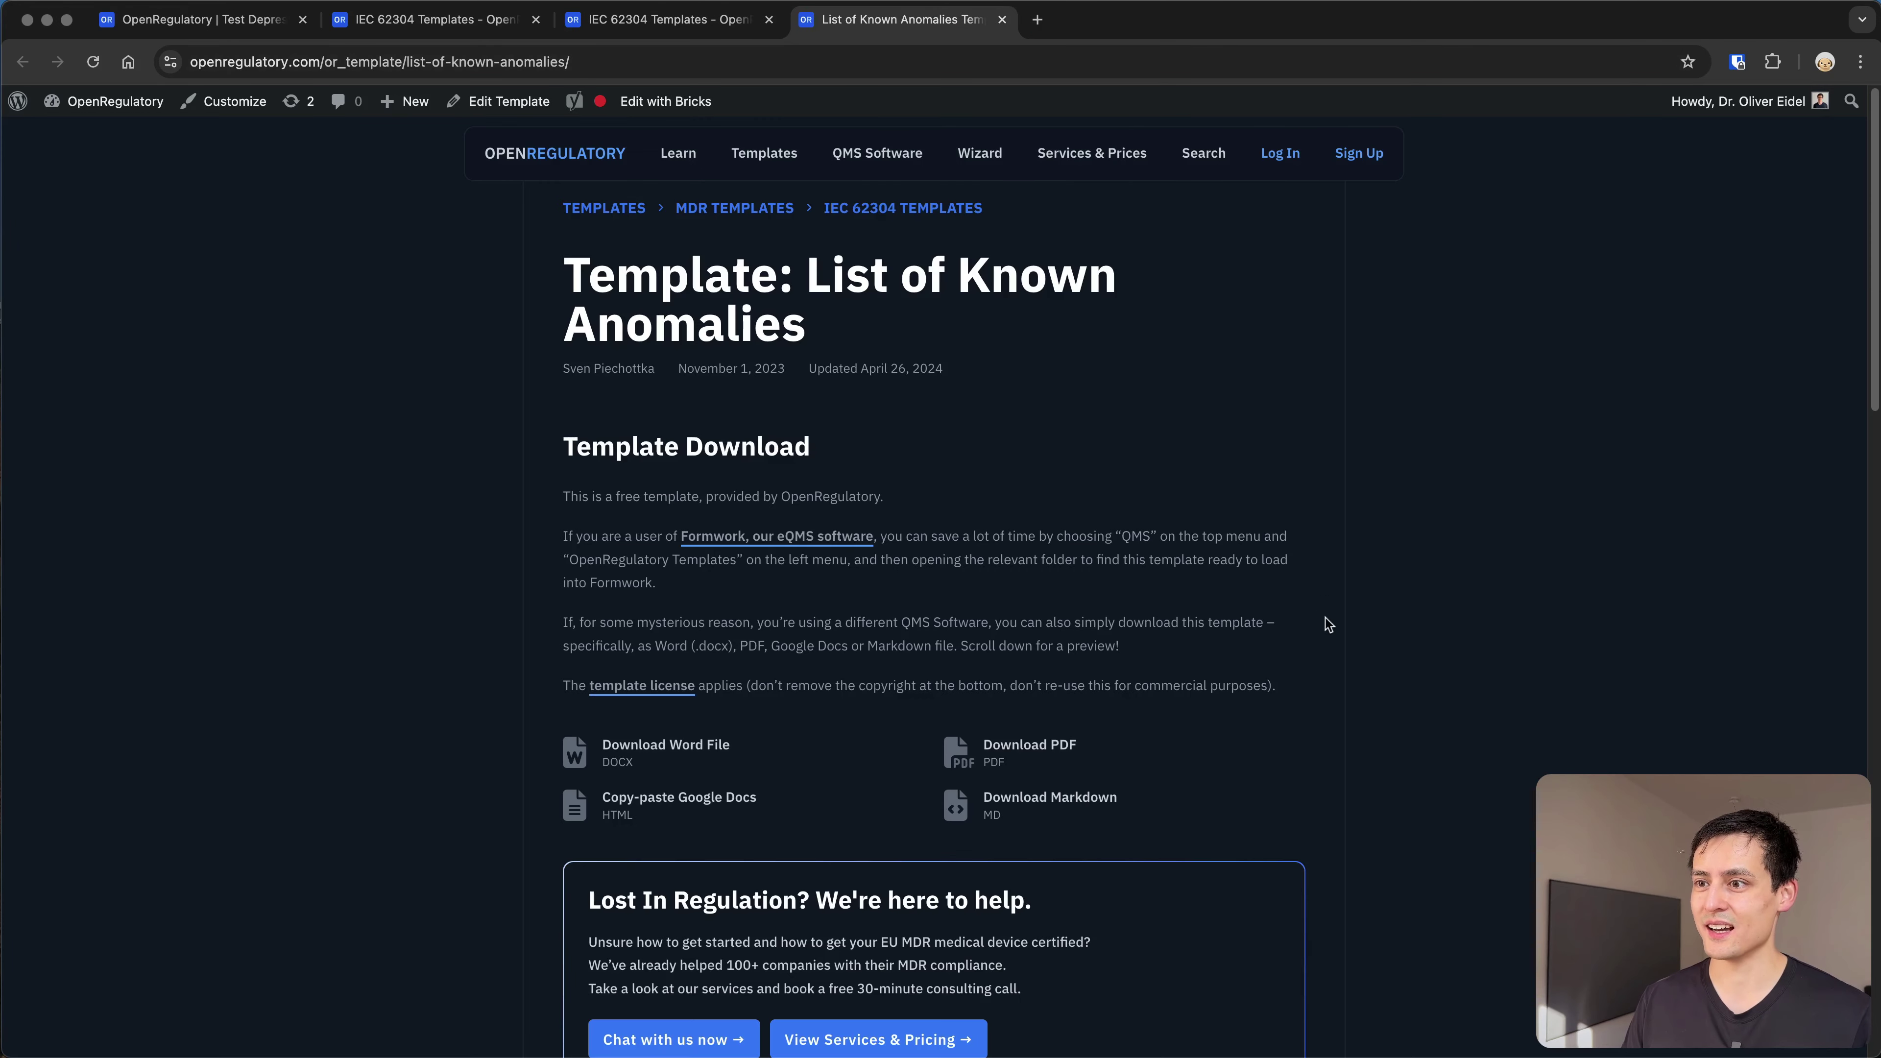
pyautogui.scroll(-15, 1324, 641)
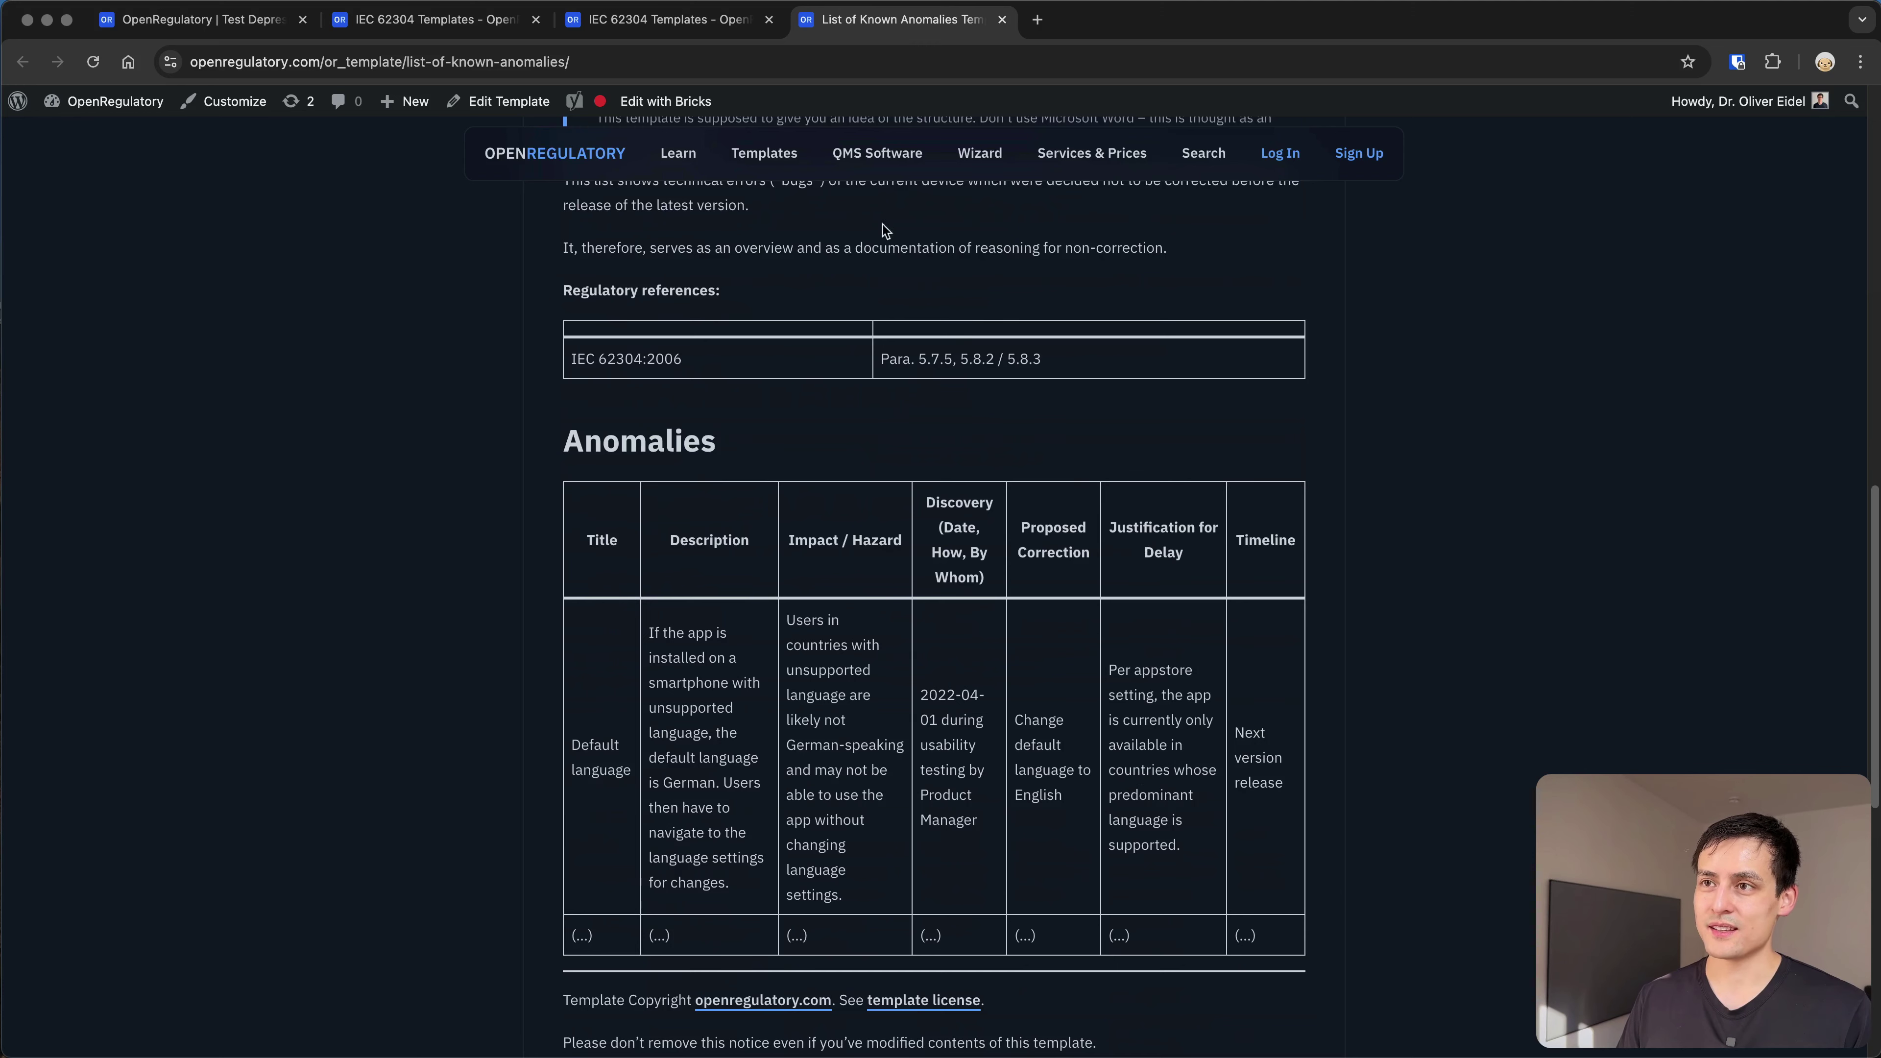
# Check the v0.2.0 release records in Formwork, return to the List of Known Anomalies template, and close it
pyautogui.click(216, 20)
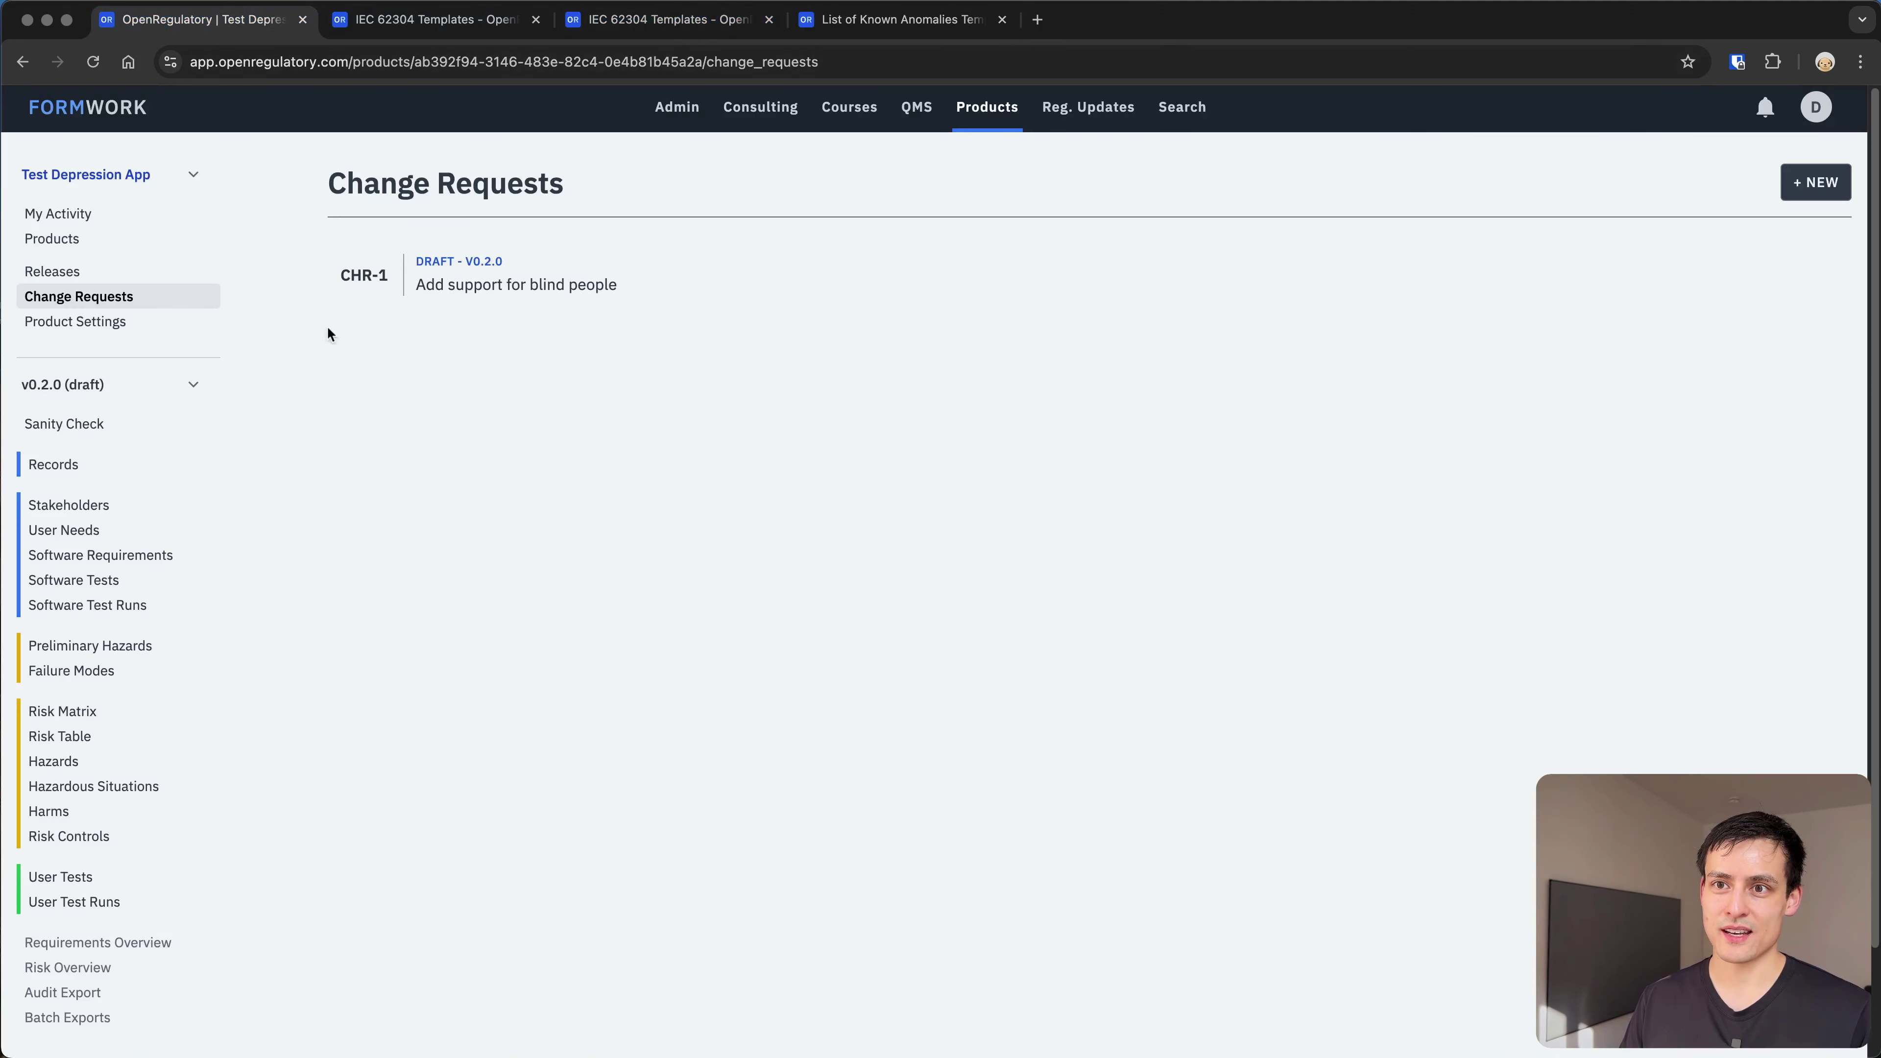
pyautogui.click(80, 469)
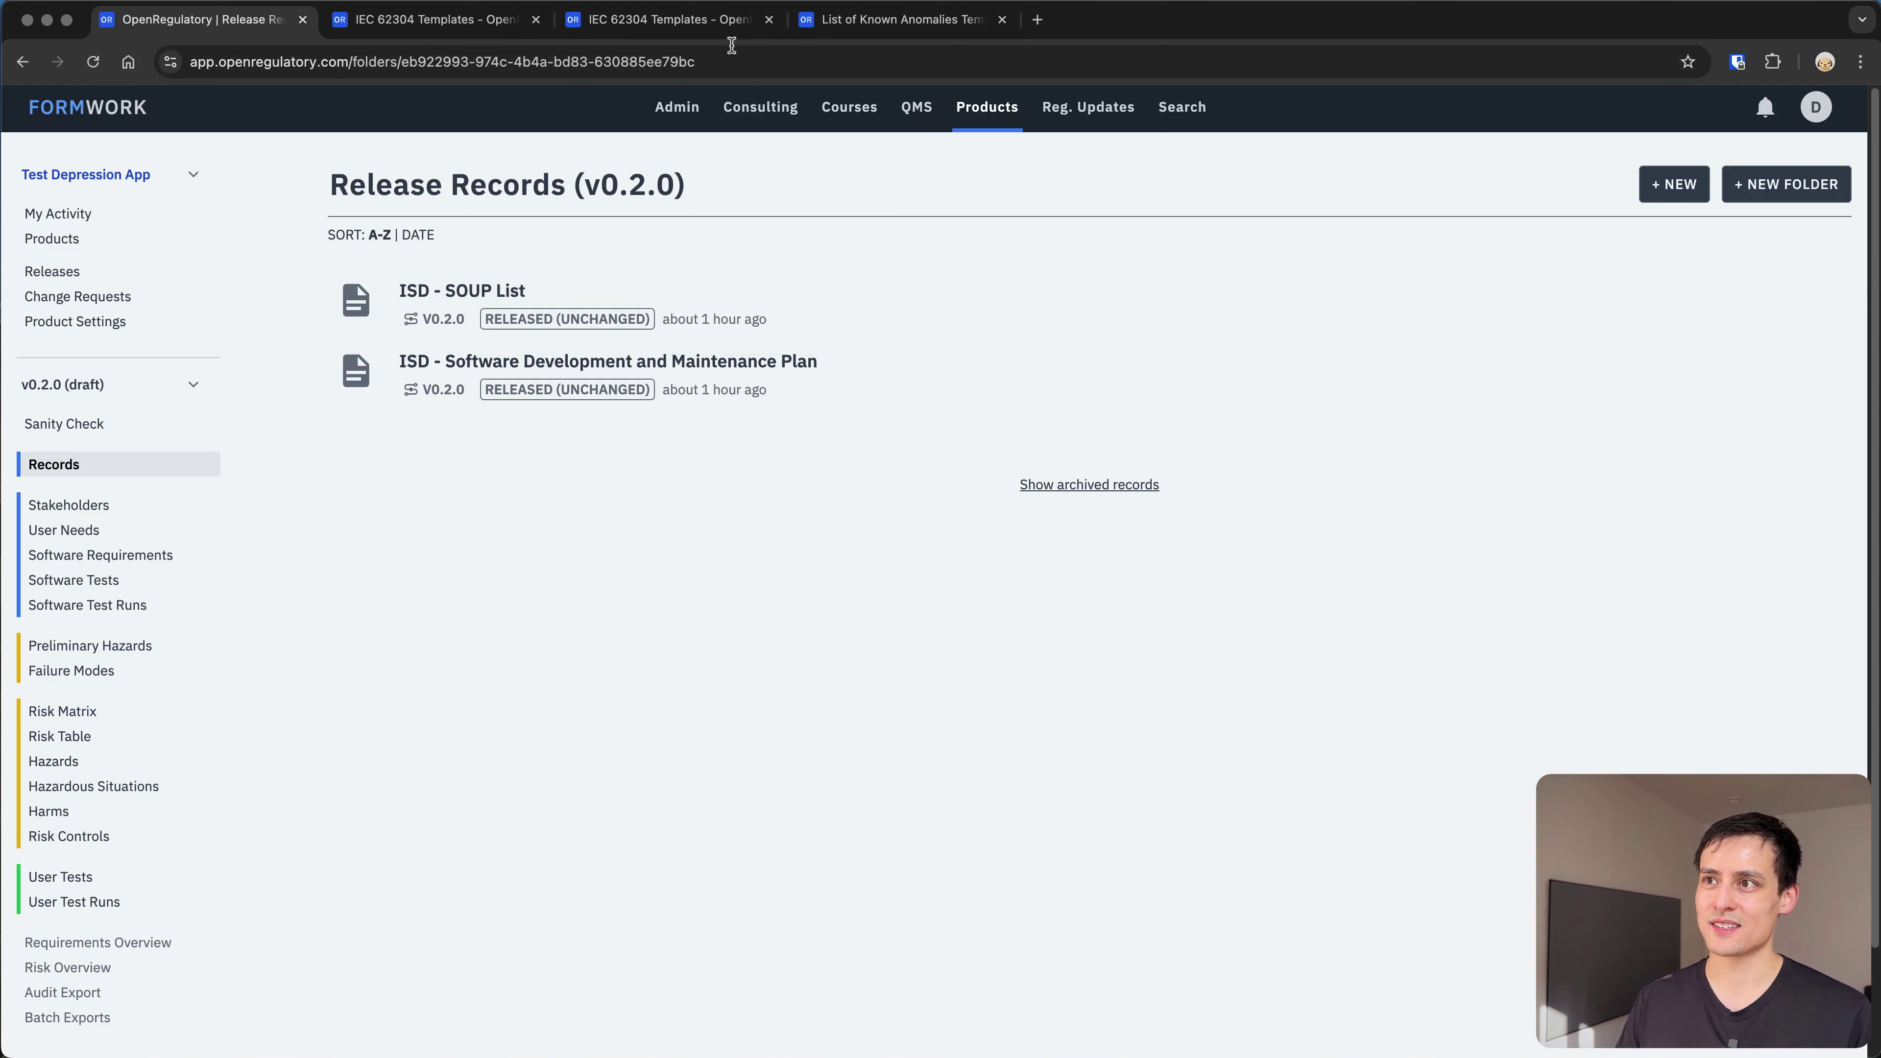
pyautogui.click(843, 12)
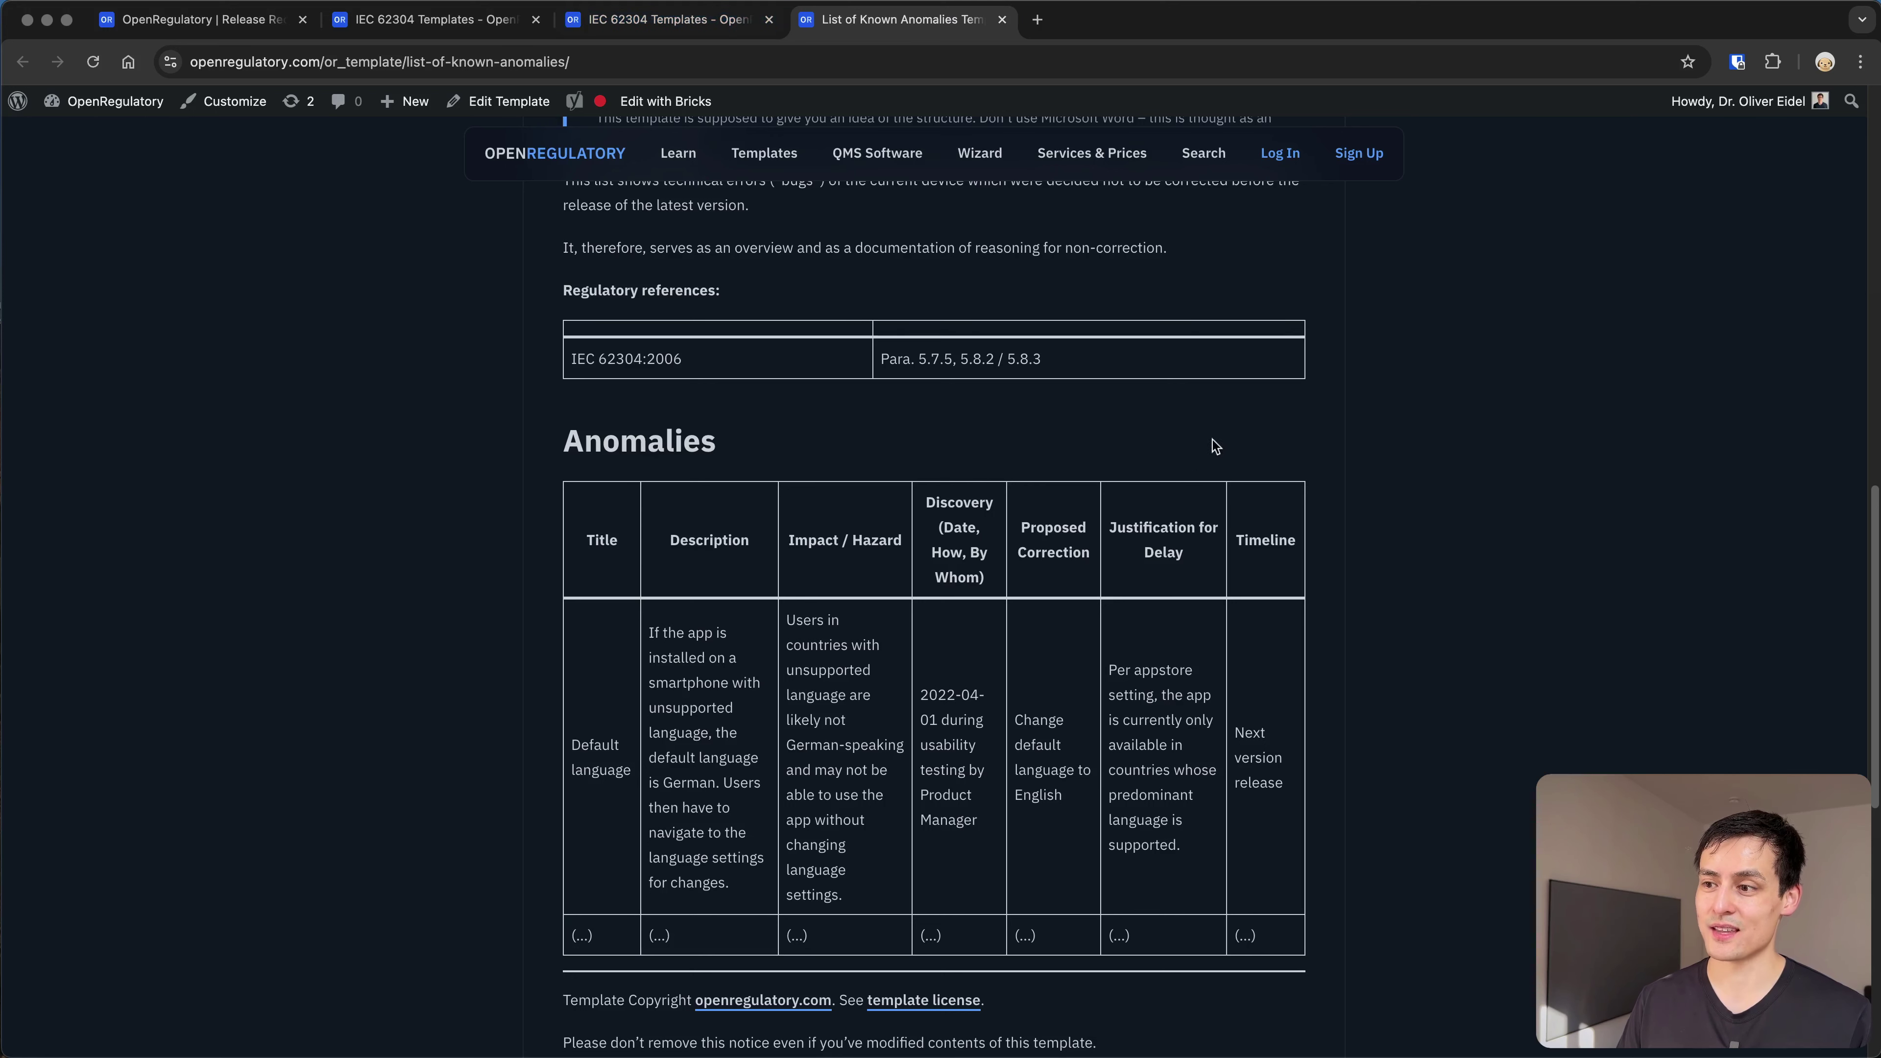
pyautogui.scroll(-1, 1221, 442)
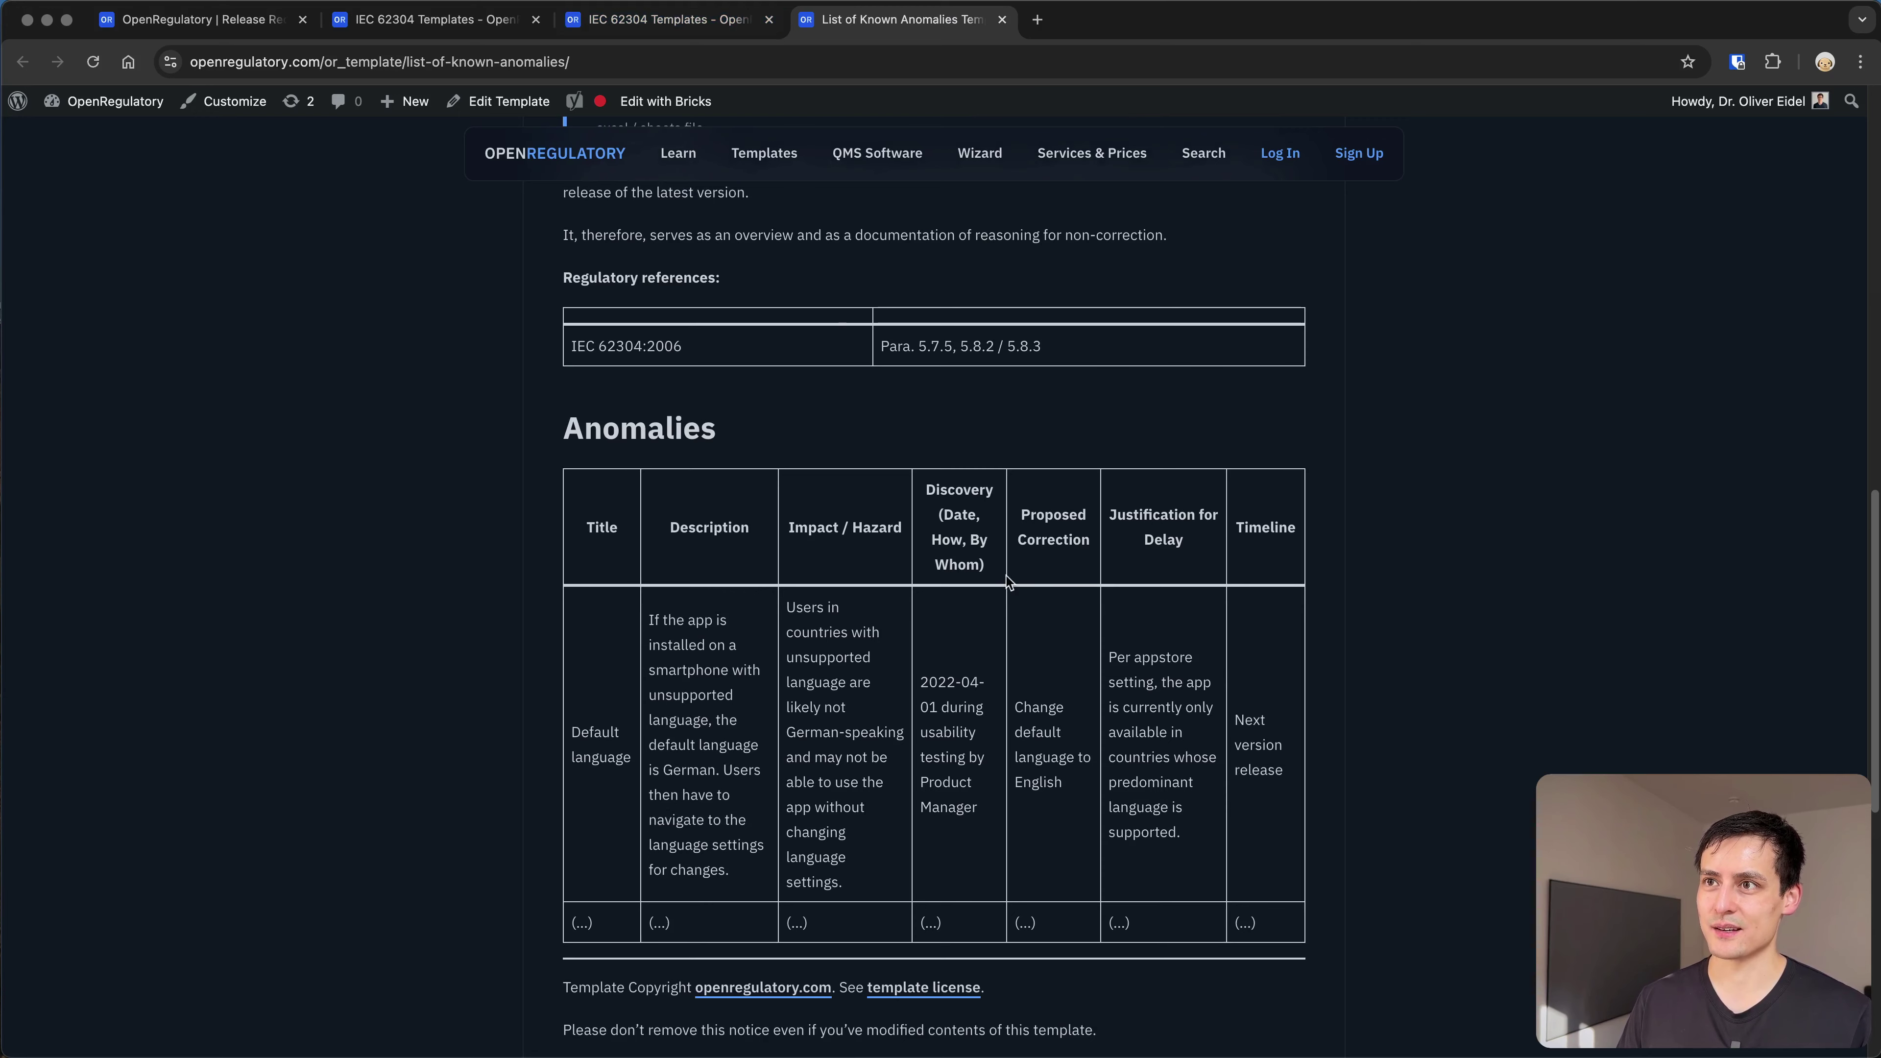
pyautogui.press('super+w')
# Open the List of Medical Devices template in a new tab and look through its current and previous version tables
pyautogui.scroll(-2, 942, 597)
pyautogui.scroll(-1, 945, 604)
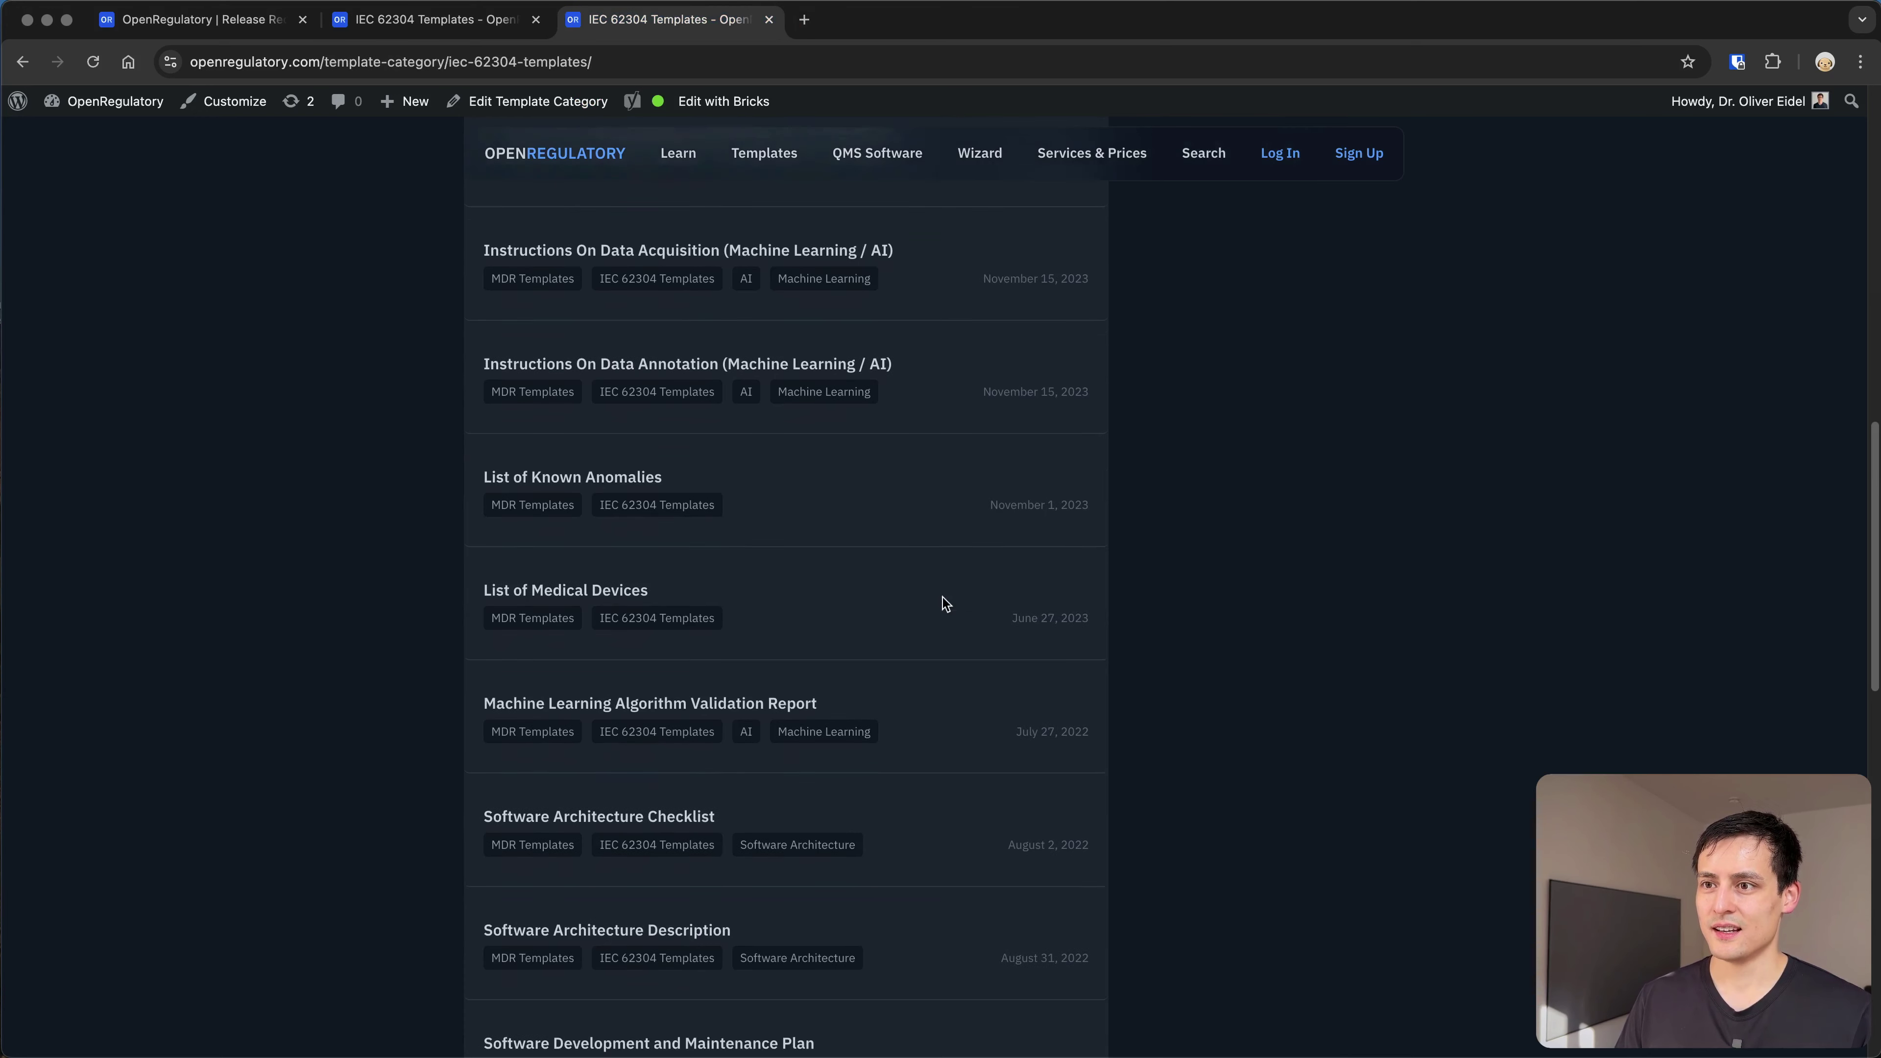
pyautogui.keyDown('super'); pyautogui.click(571, 592); pyautogui.keyUp('super')
pyautogui.hotkey('ctrl', 'Tab')
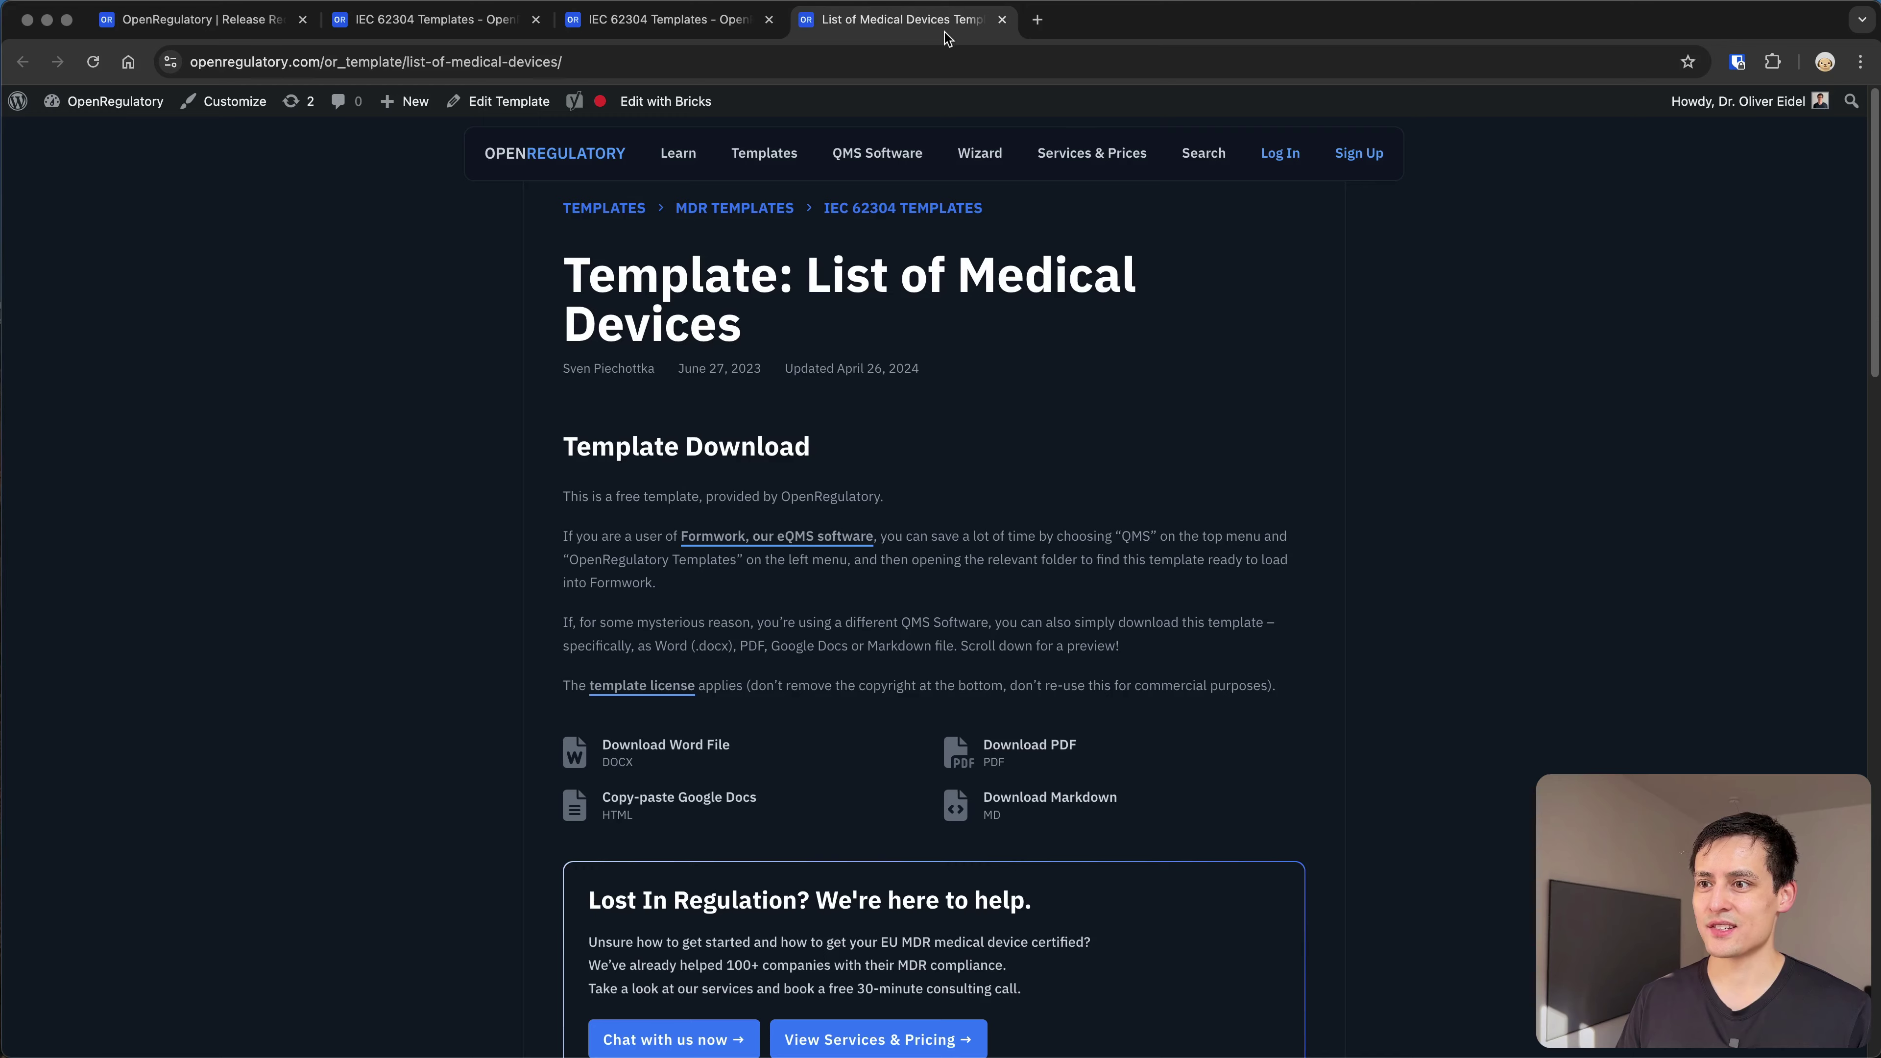
pyautogui.scroll(-5, 1032, 674)
pyautogui.scroll(-7, 1031, 674)
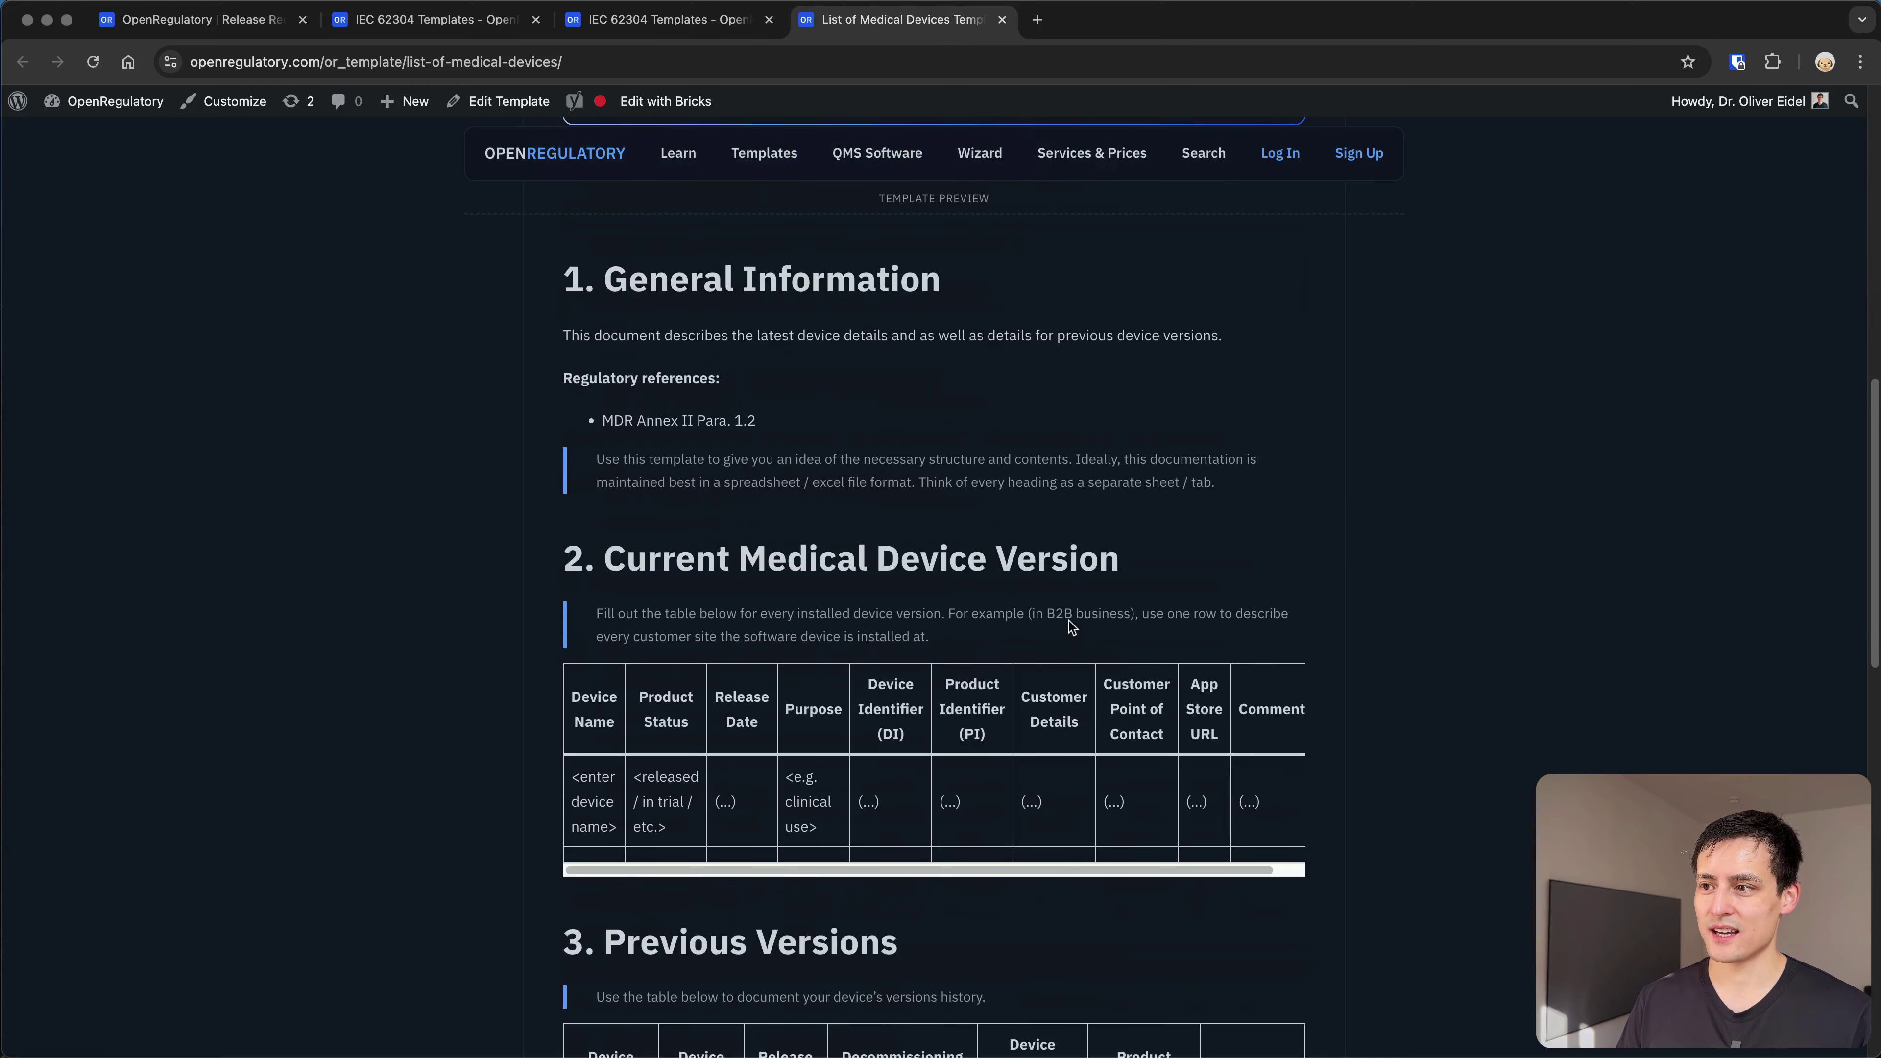
pyautogui.scroll(-6, 1059, 571)
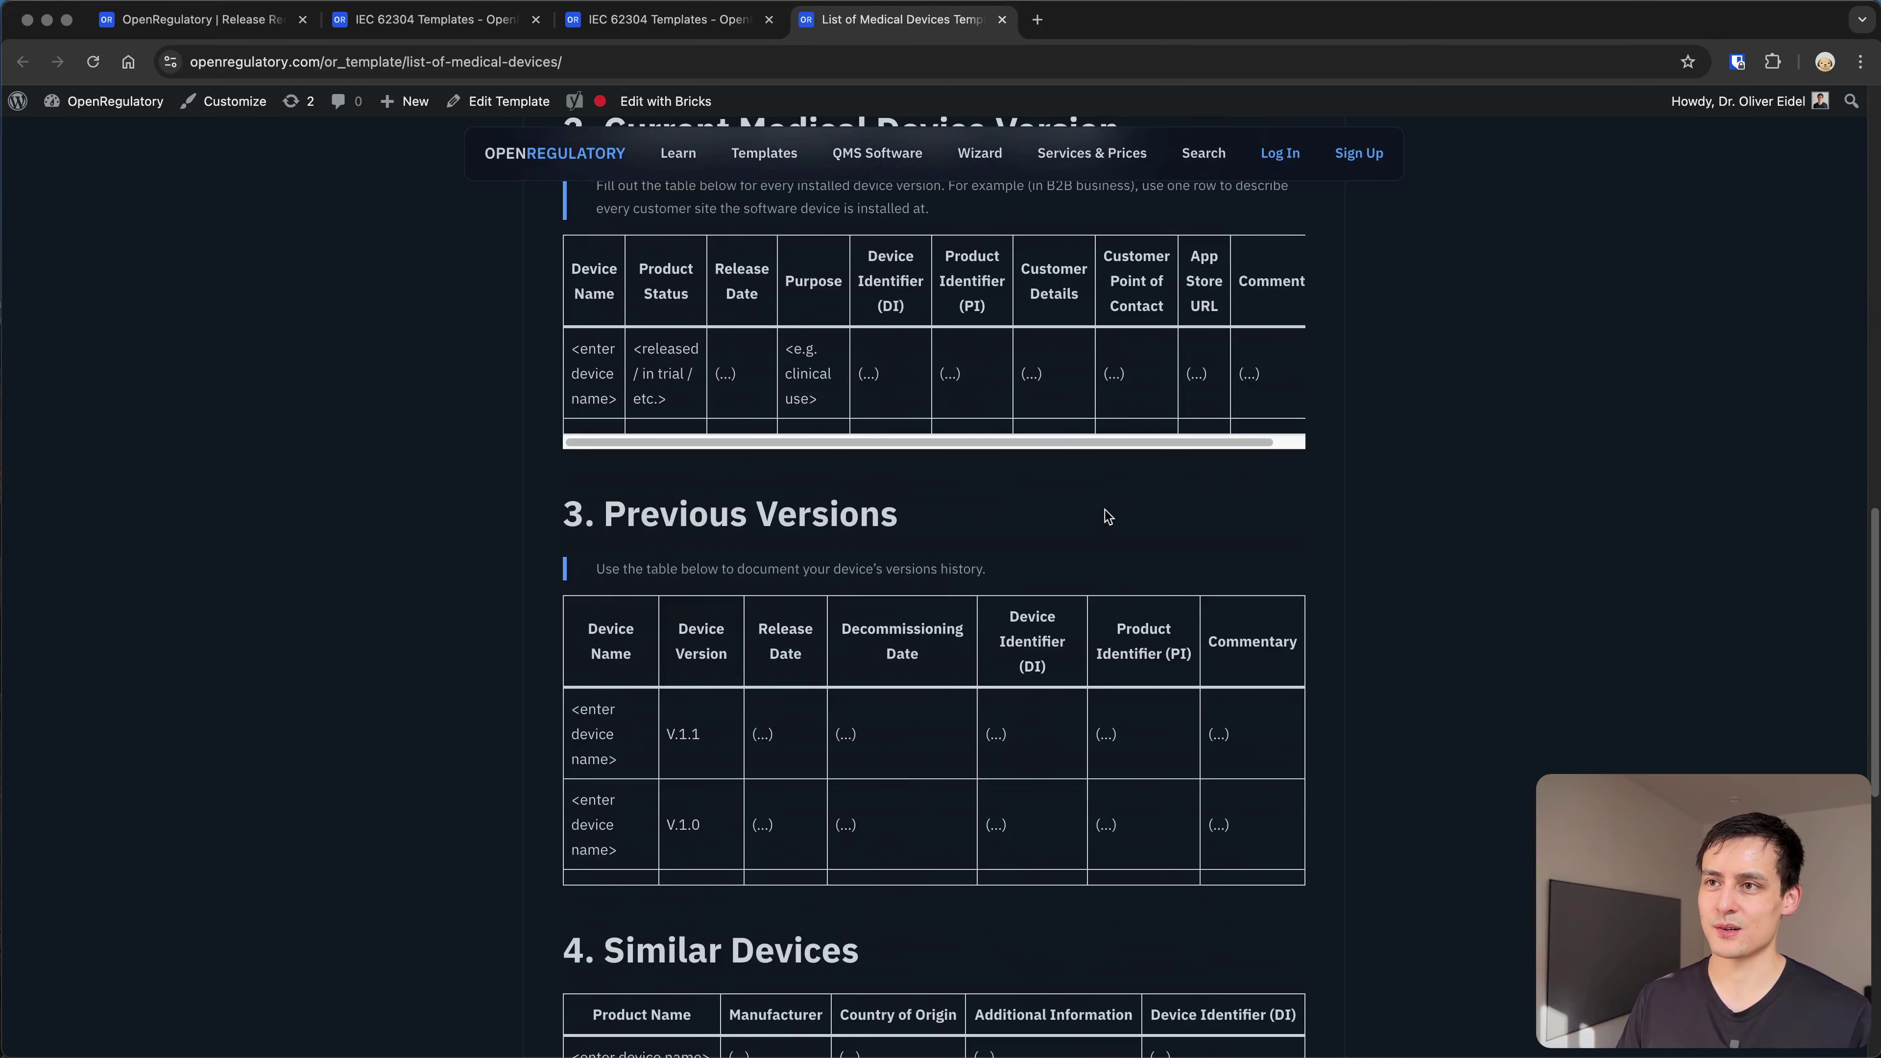
# Switch to Formwork, open its QMS area, and return to the List of Medical Devices template
pyautogui.click(716, 30)
pyautogui.click(437, 22)
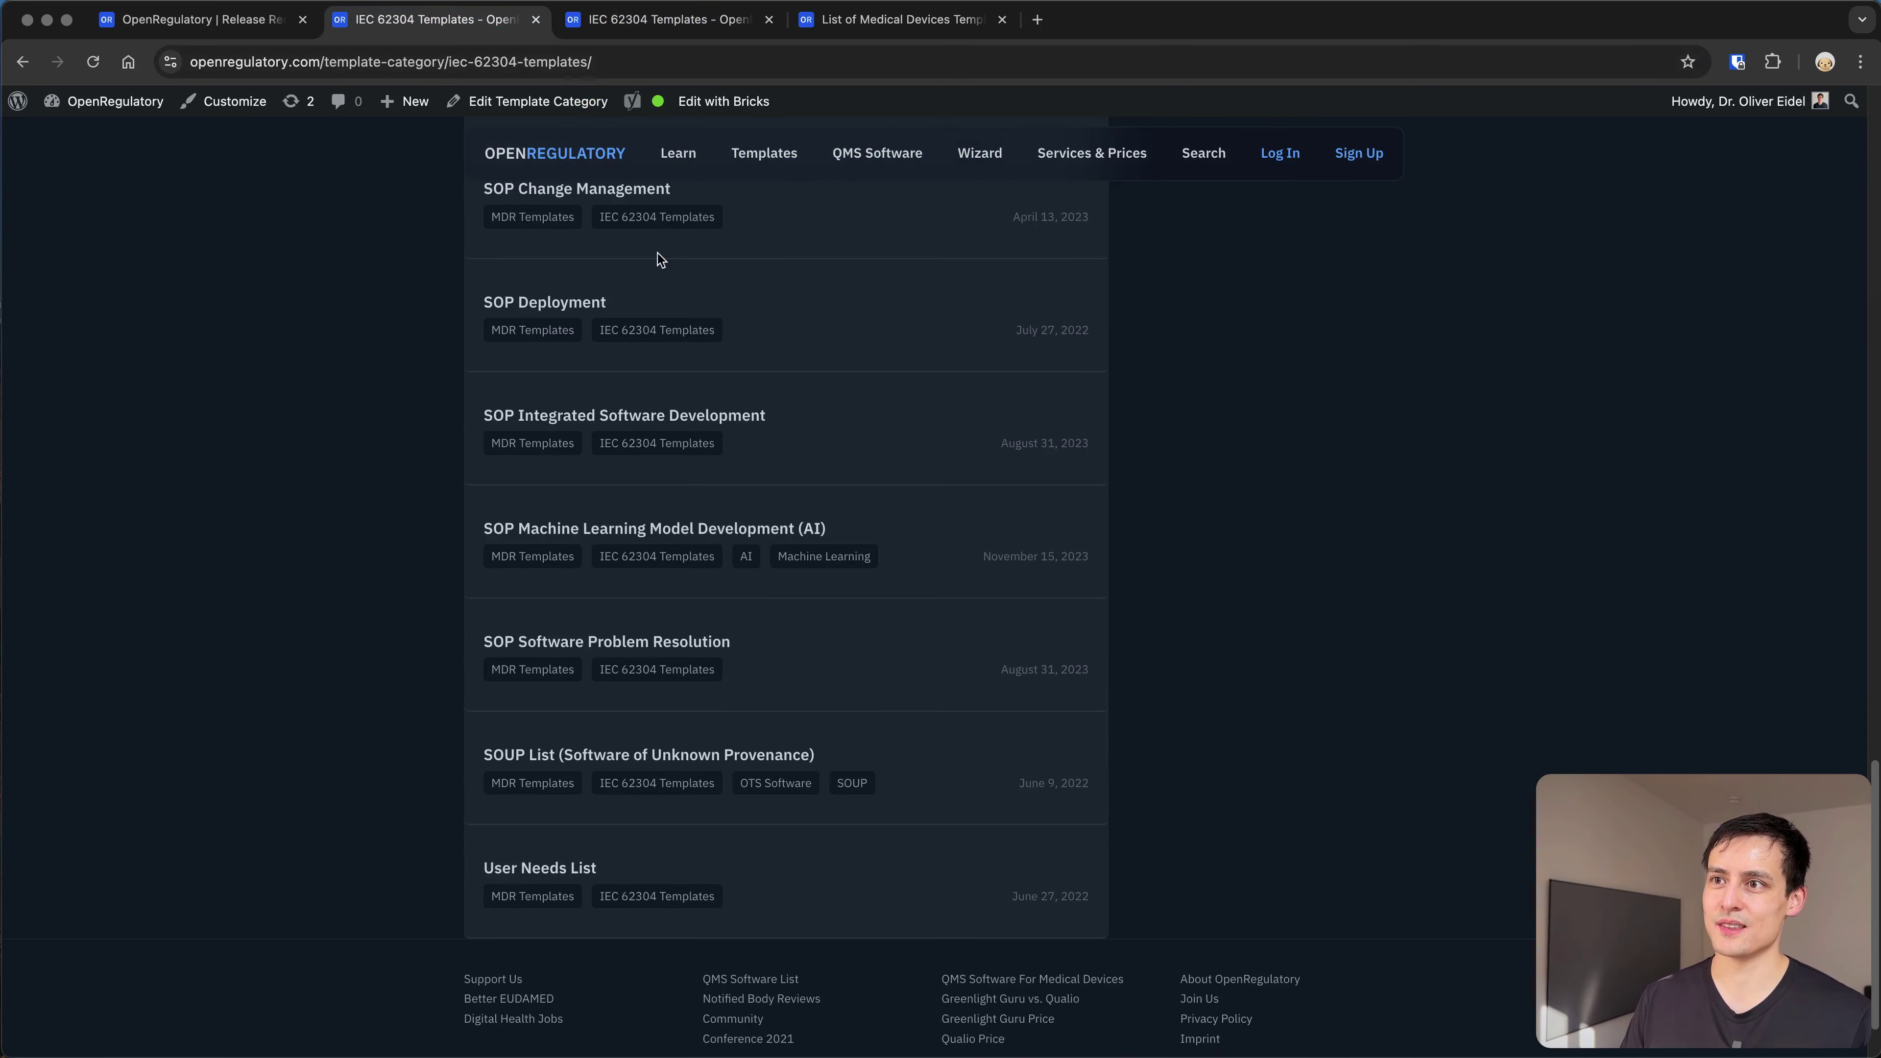
pyautogui.click(303, 34)
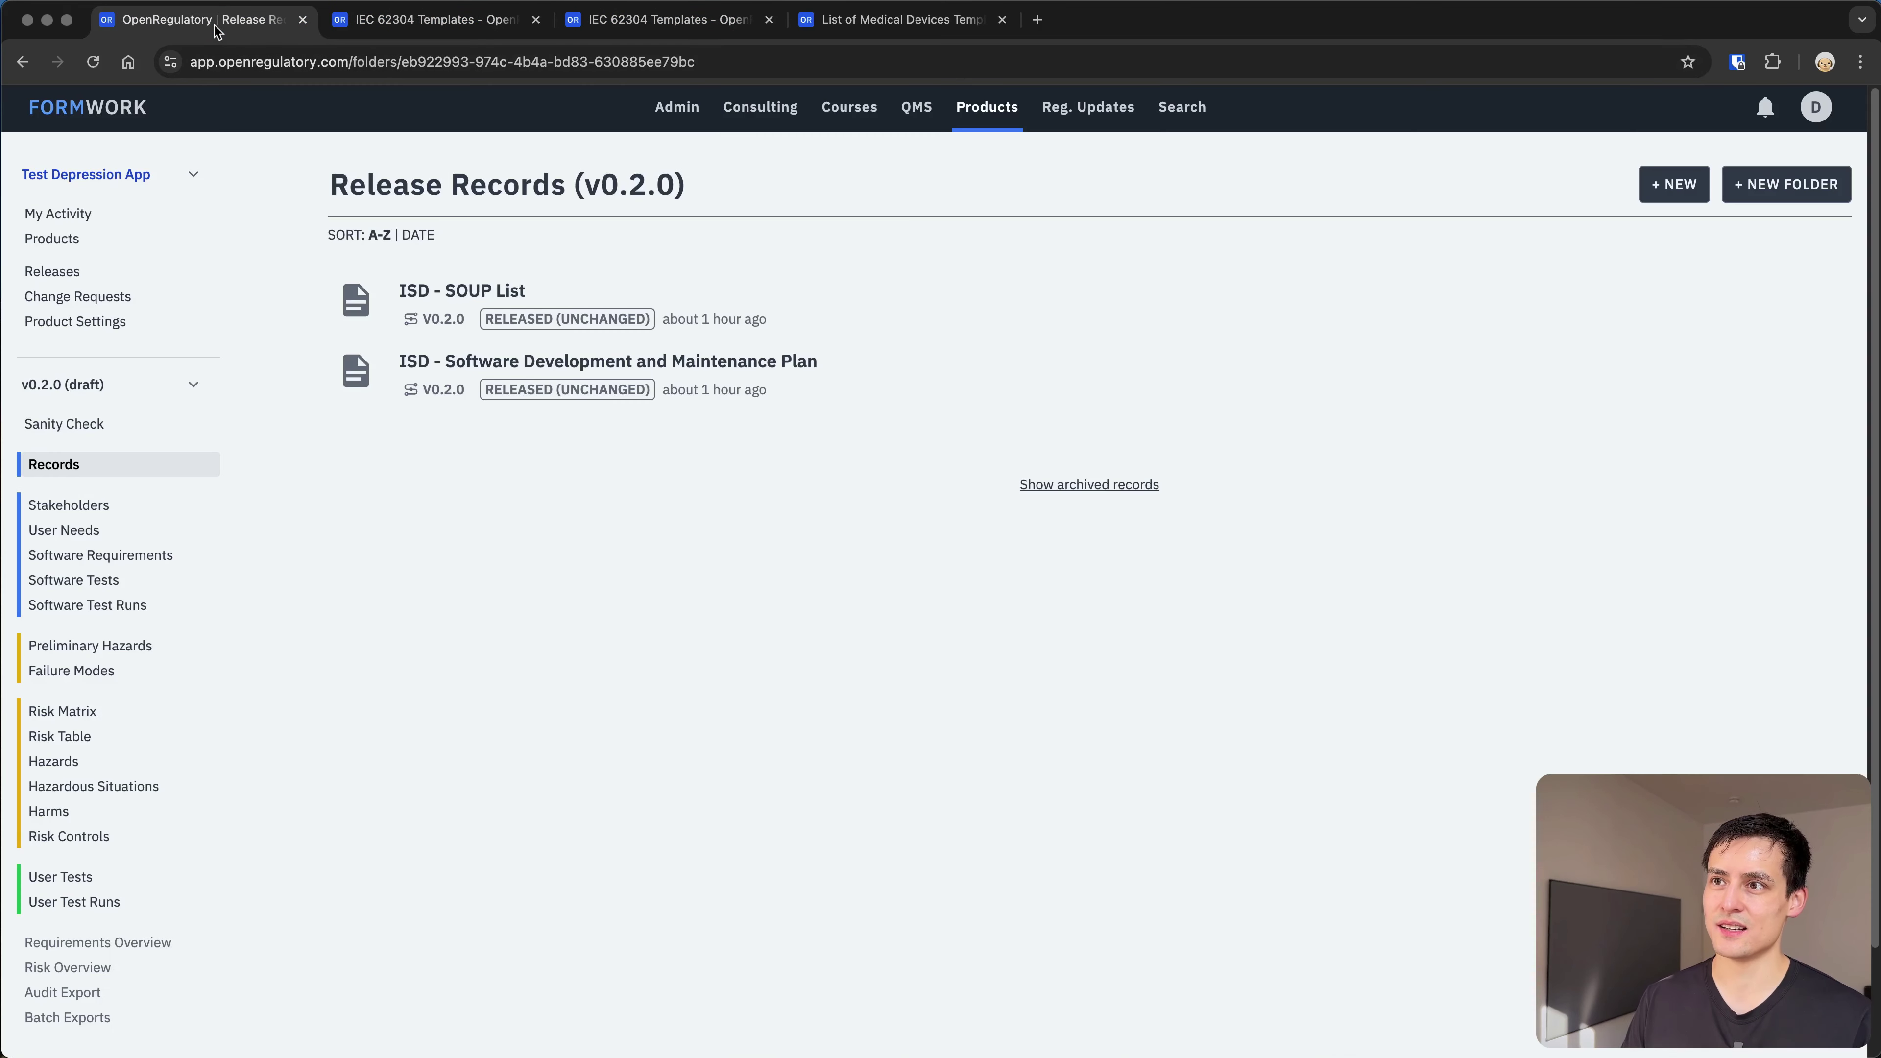
pyautogui.click(916, 112)
pyautogui.click(899, 19)
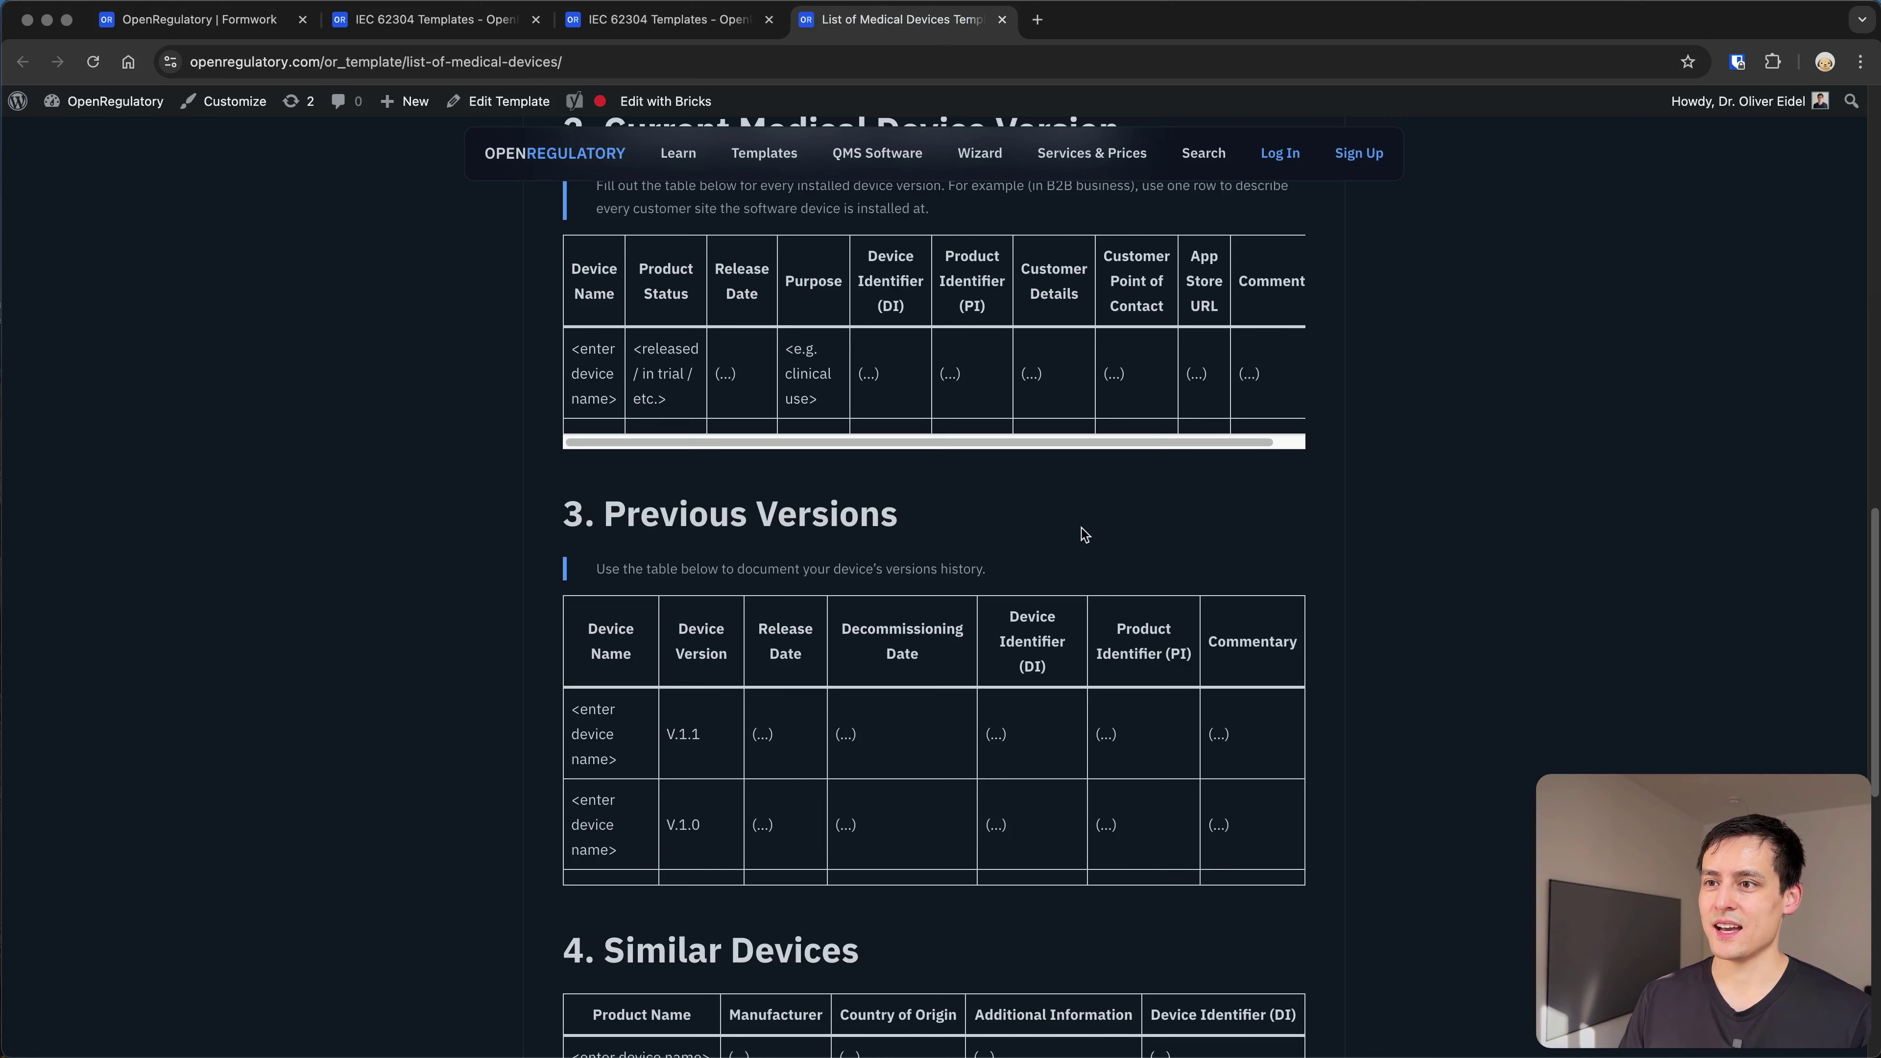
# Examine the columns of the Current Medical Device Version table and the Previous Versions and Similar Devices sections
pyautogui.scroll(4, 1083, 533)
pyautogui.moveTo(644, 636); pyautogui.dragTo(742, 667)
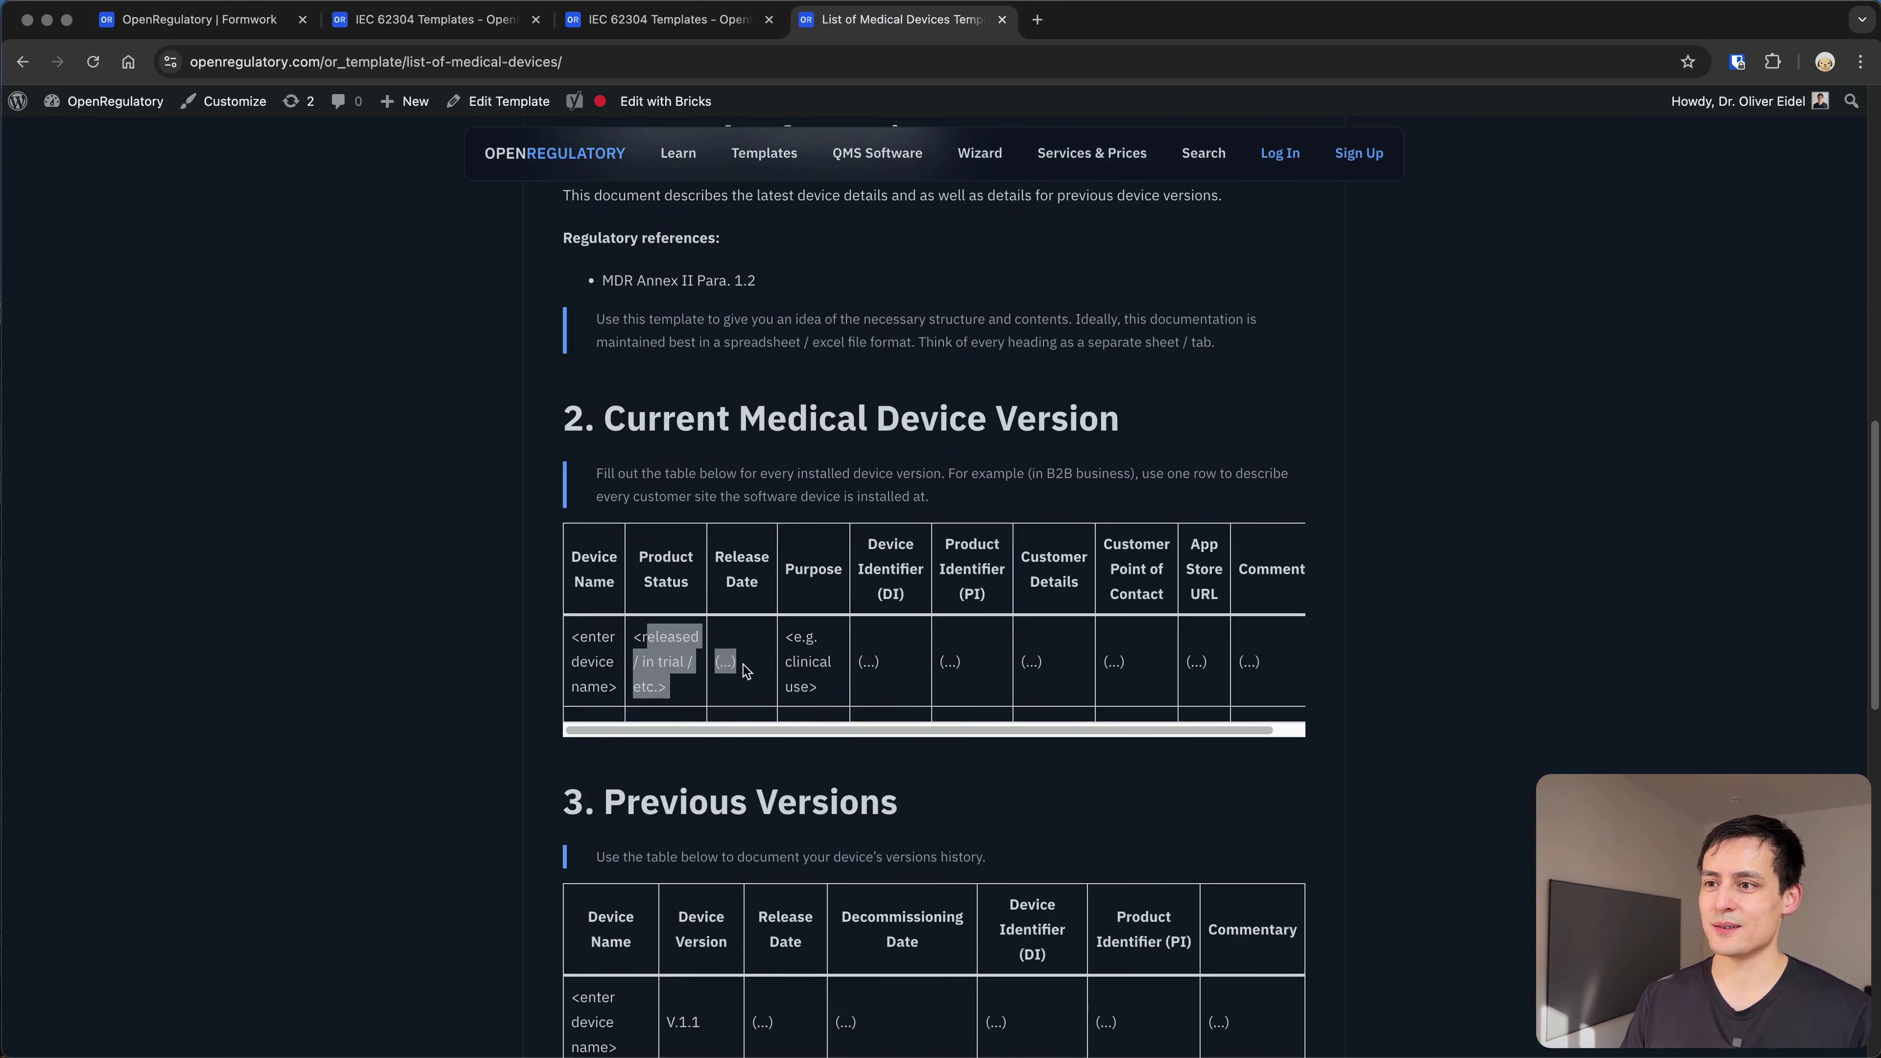
pyautogui.click(722, 670)
pyautogui.scroll(-1, 722, 672)
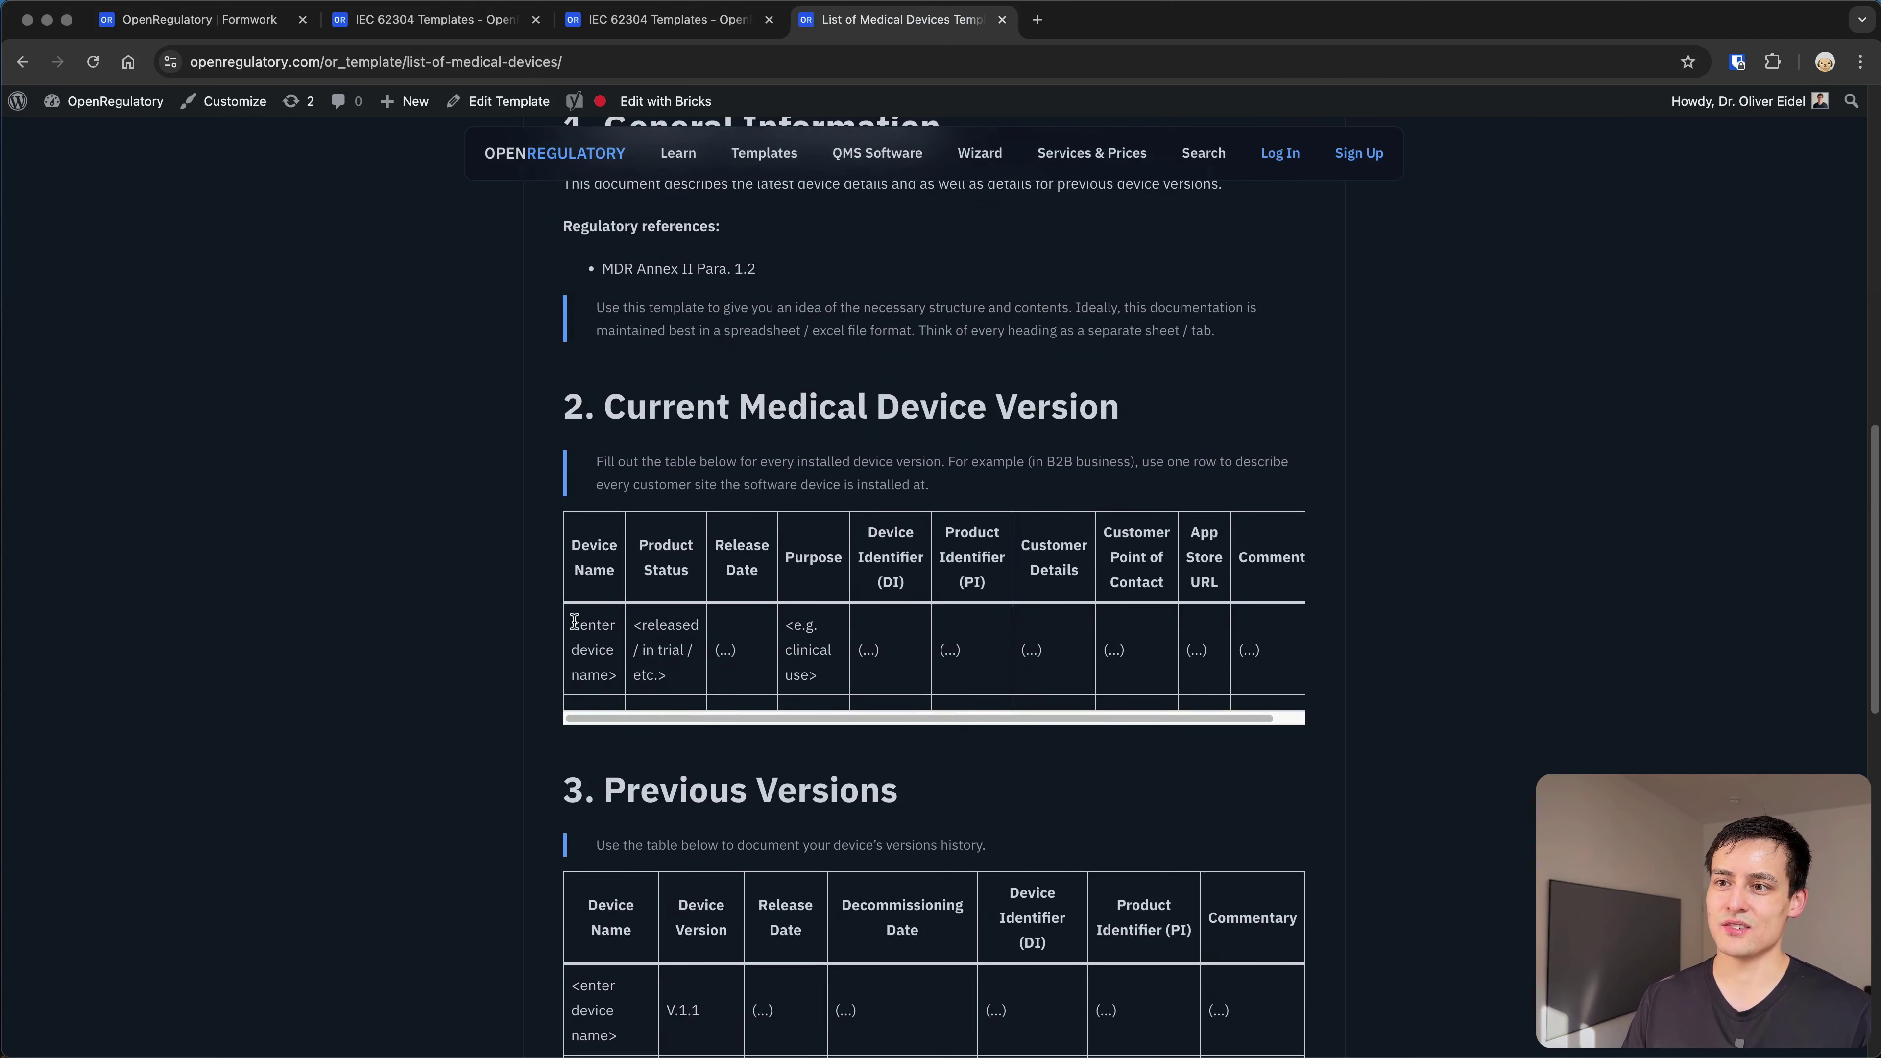
pyautogui.moveTo(573, 624); pyautogui.dragTo(971, 659)
pyautogui.click(971, 659)
pyautogui.moveTo(649, 621); pyautogui.dragTo(859, 661)
pyautogui.click(859, 660)
pyautogui.scroll(-6, 1033, 522)
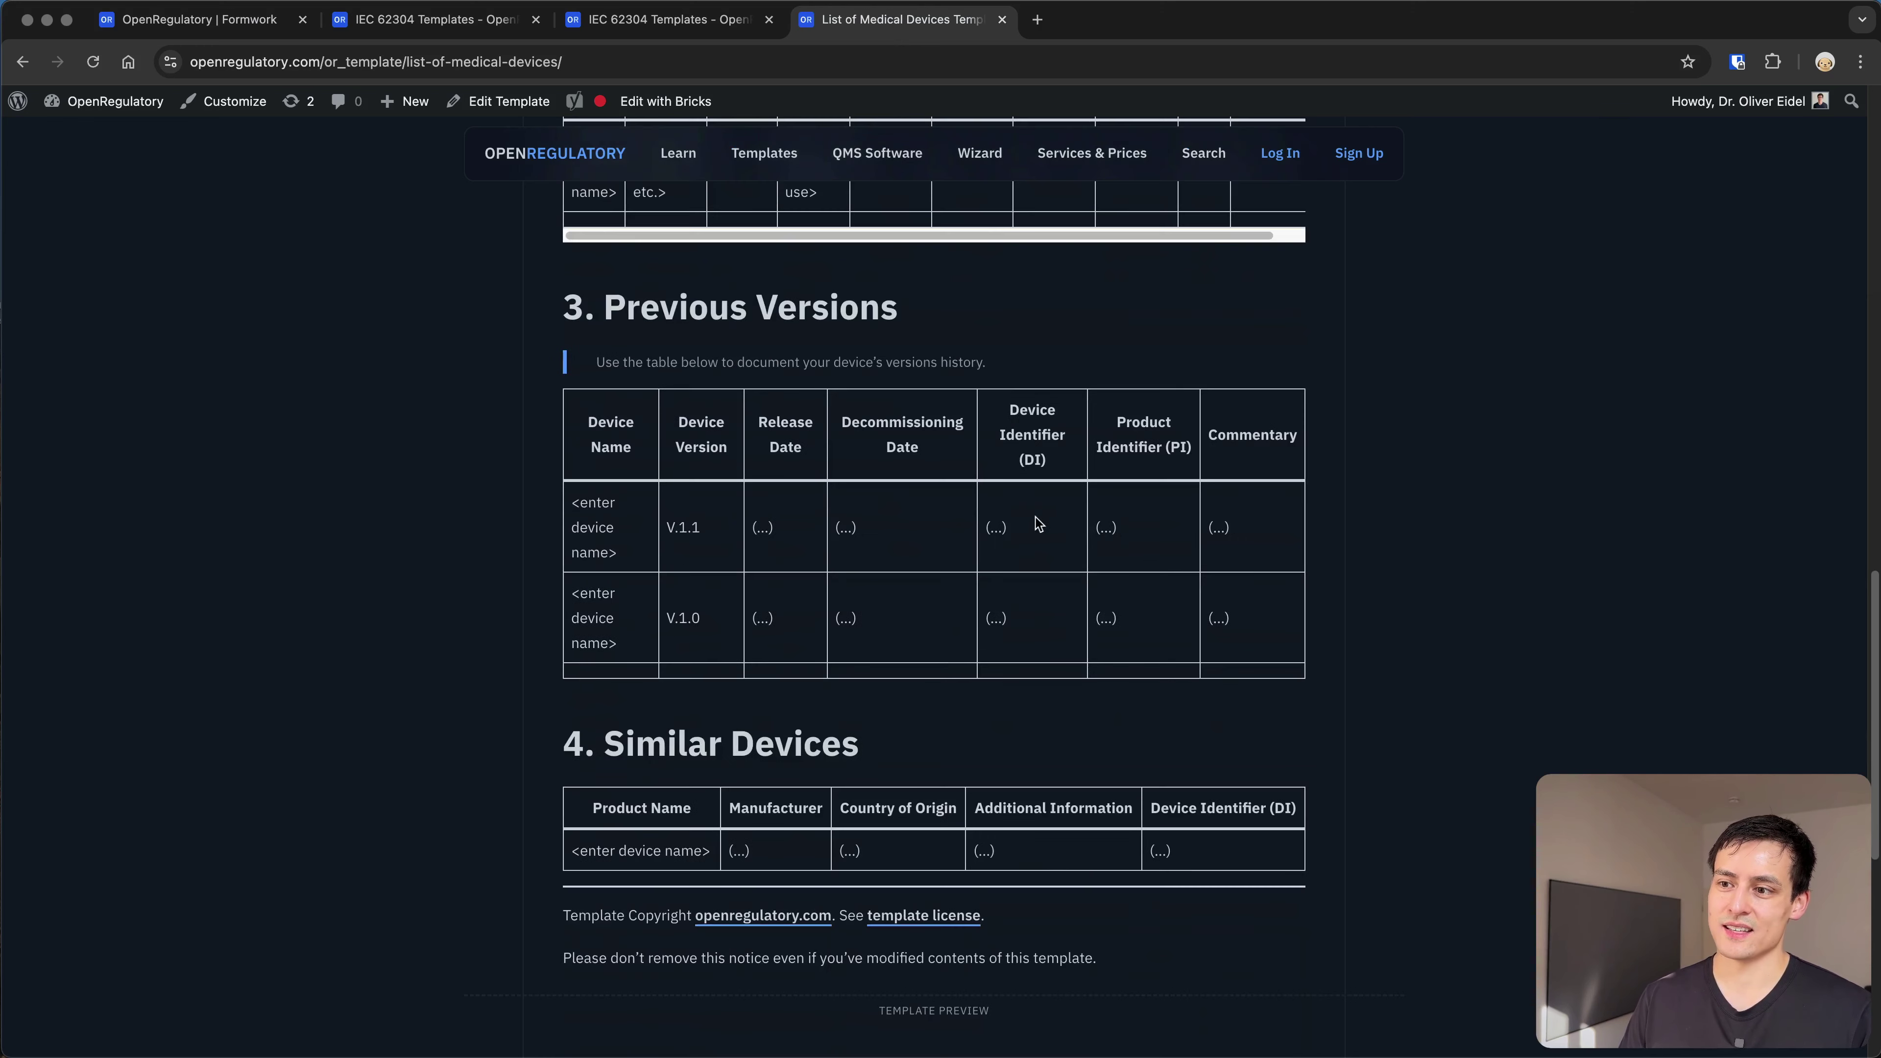
pyautogui.scroll(5, 1035, 524)
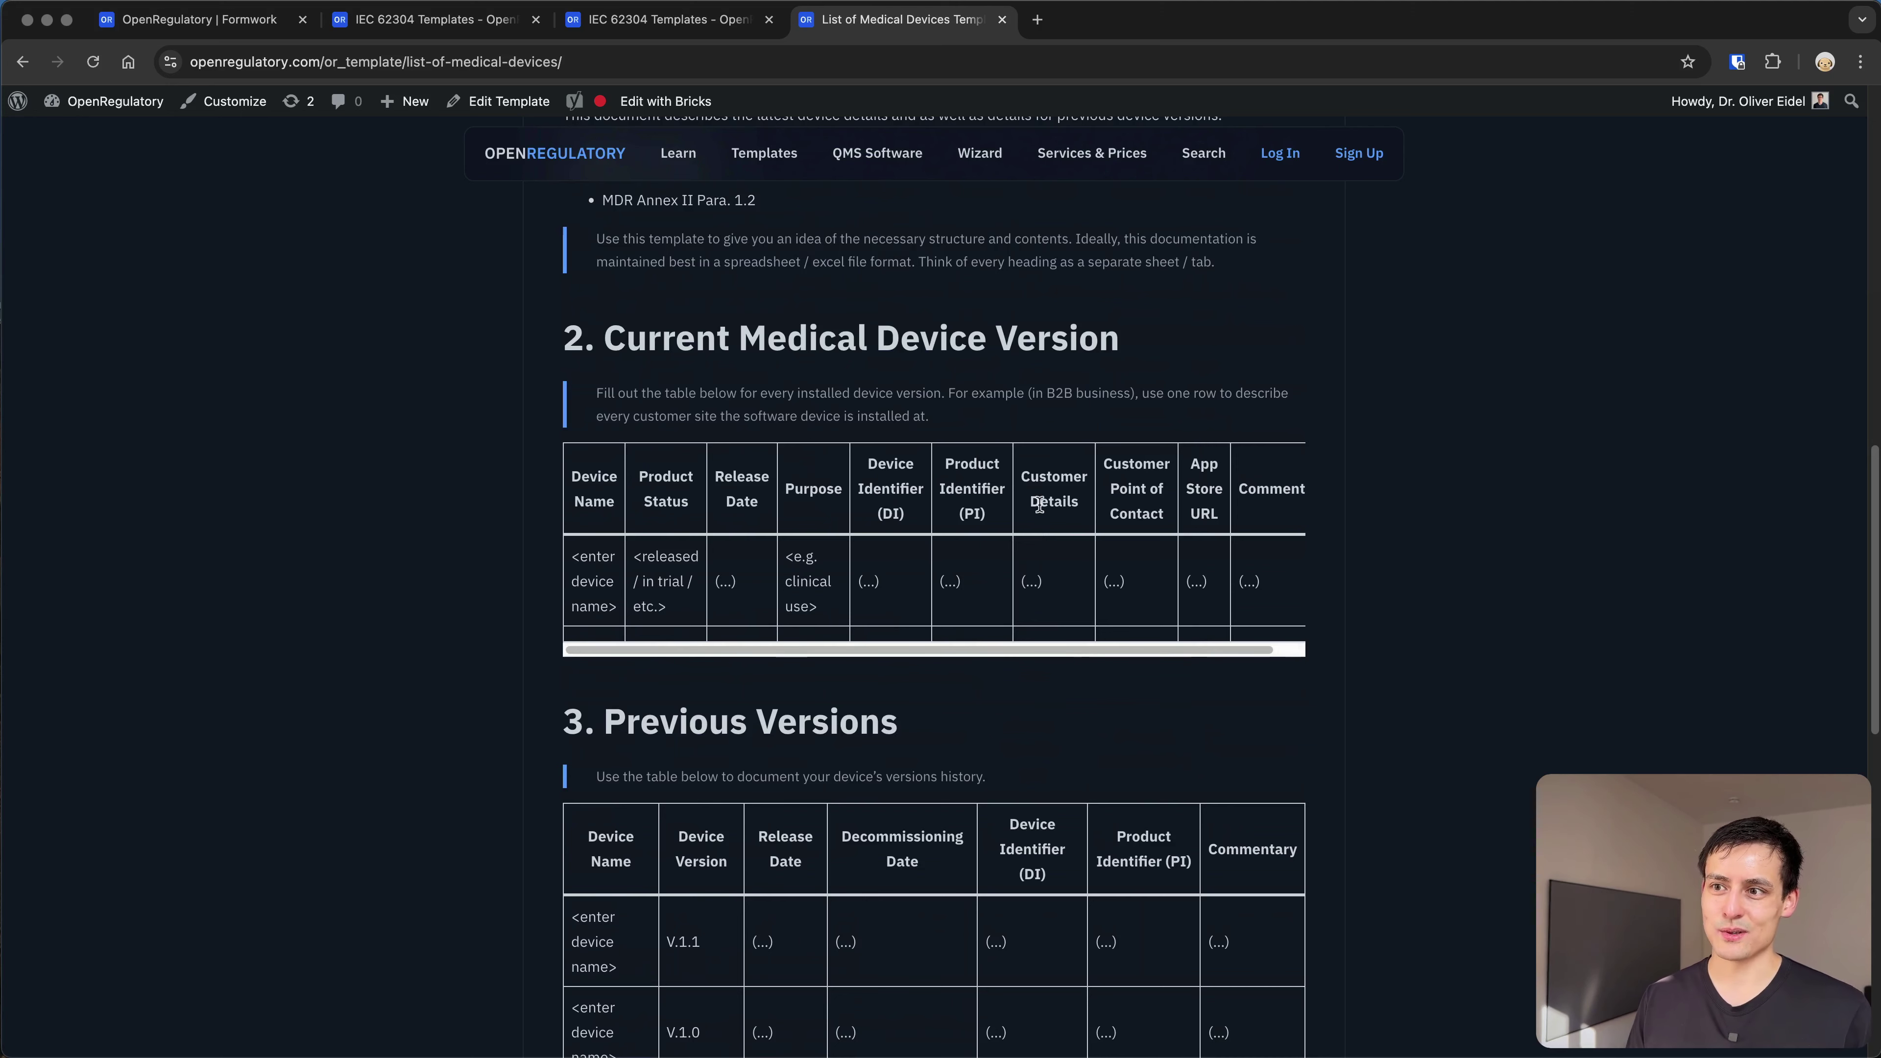
# Return to the IEC 62304 templates list and review the entries from List of Medical Devices to Machine Learning Algorithm Validation Report
pyautogui.press('super+bracketleft')
pyautogui.click(397, 21)
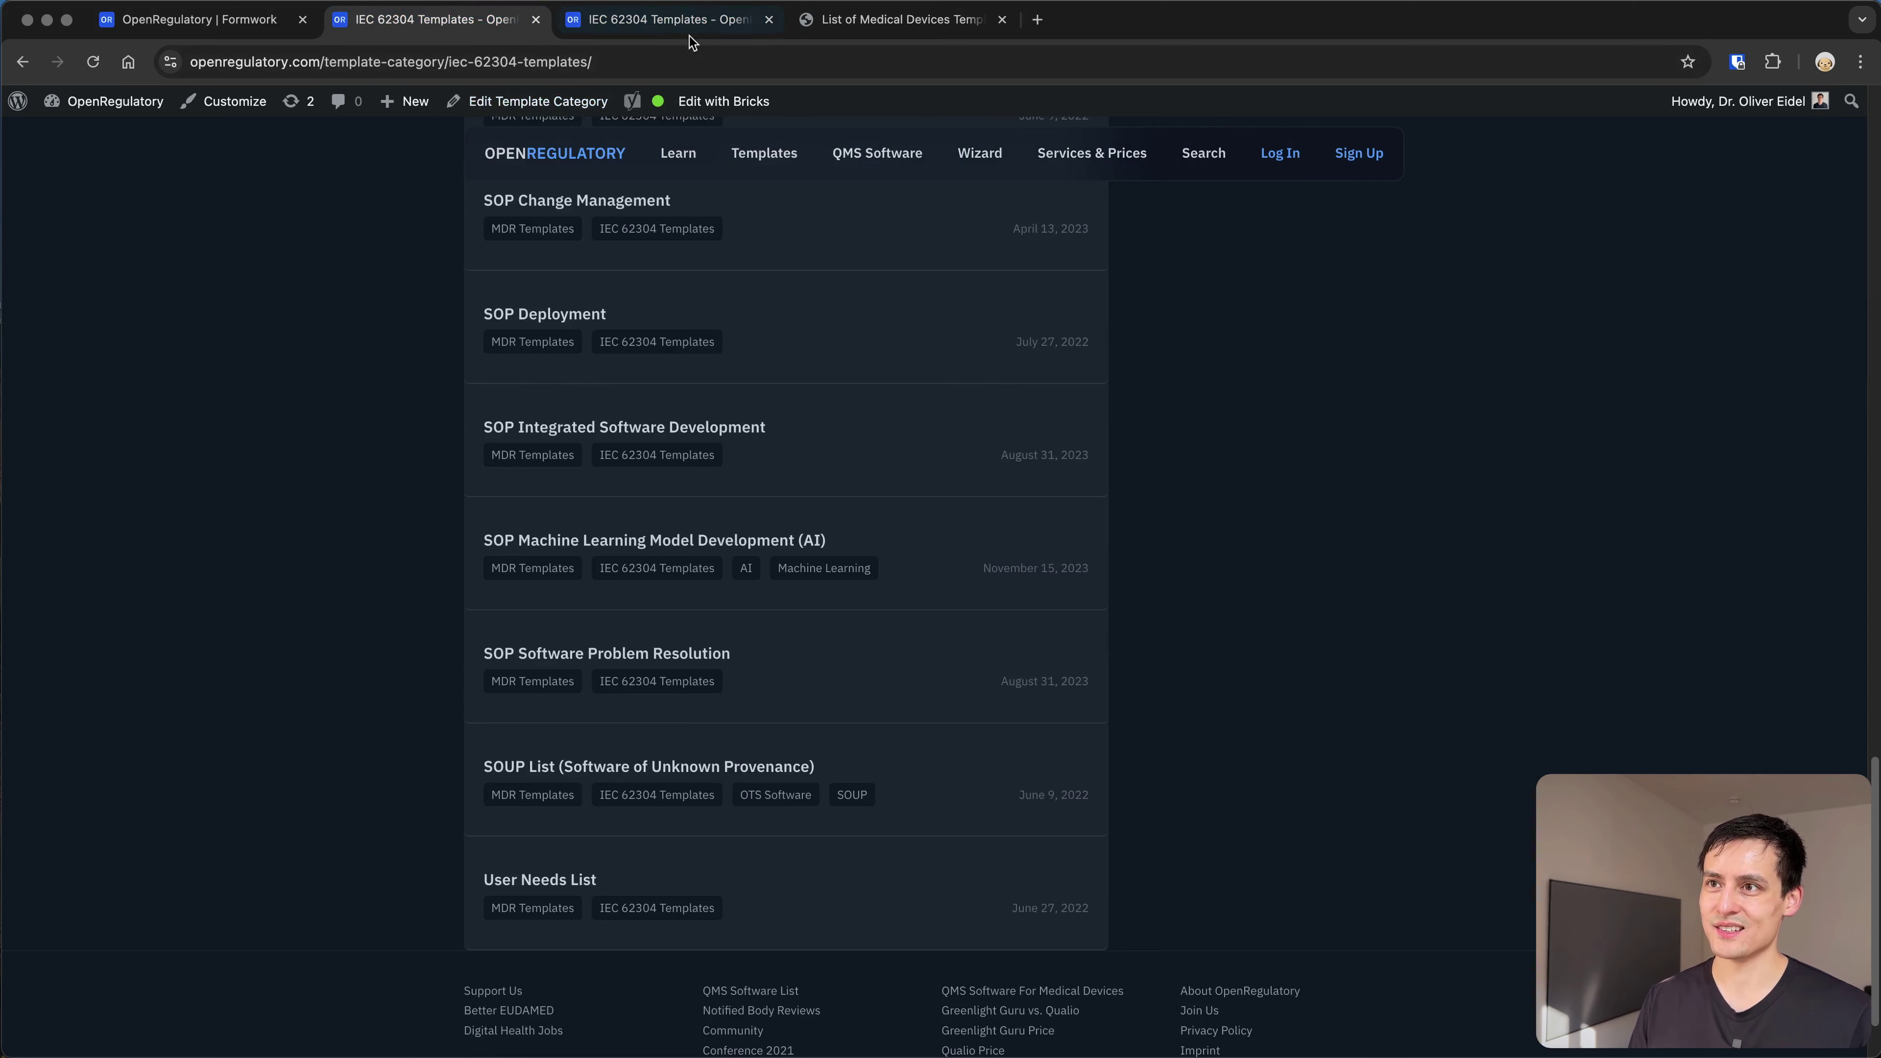
pyautogui.click(703, 33)
pyautogui.scroll(-3, 1075, 497)
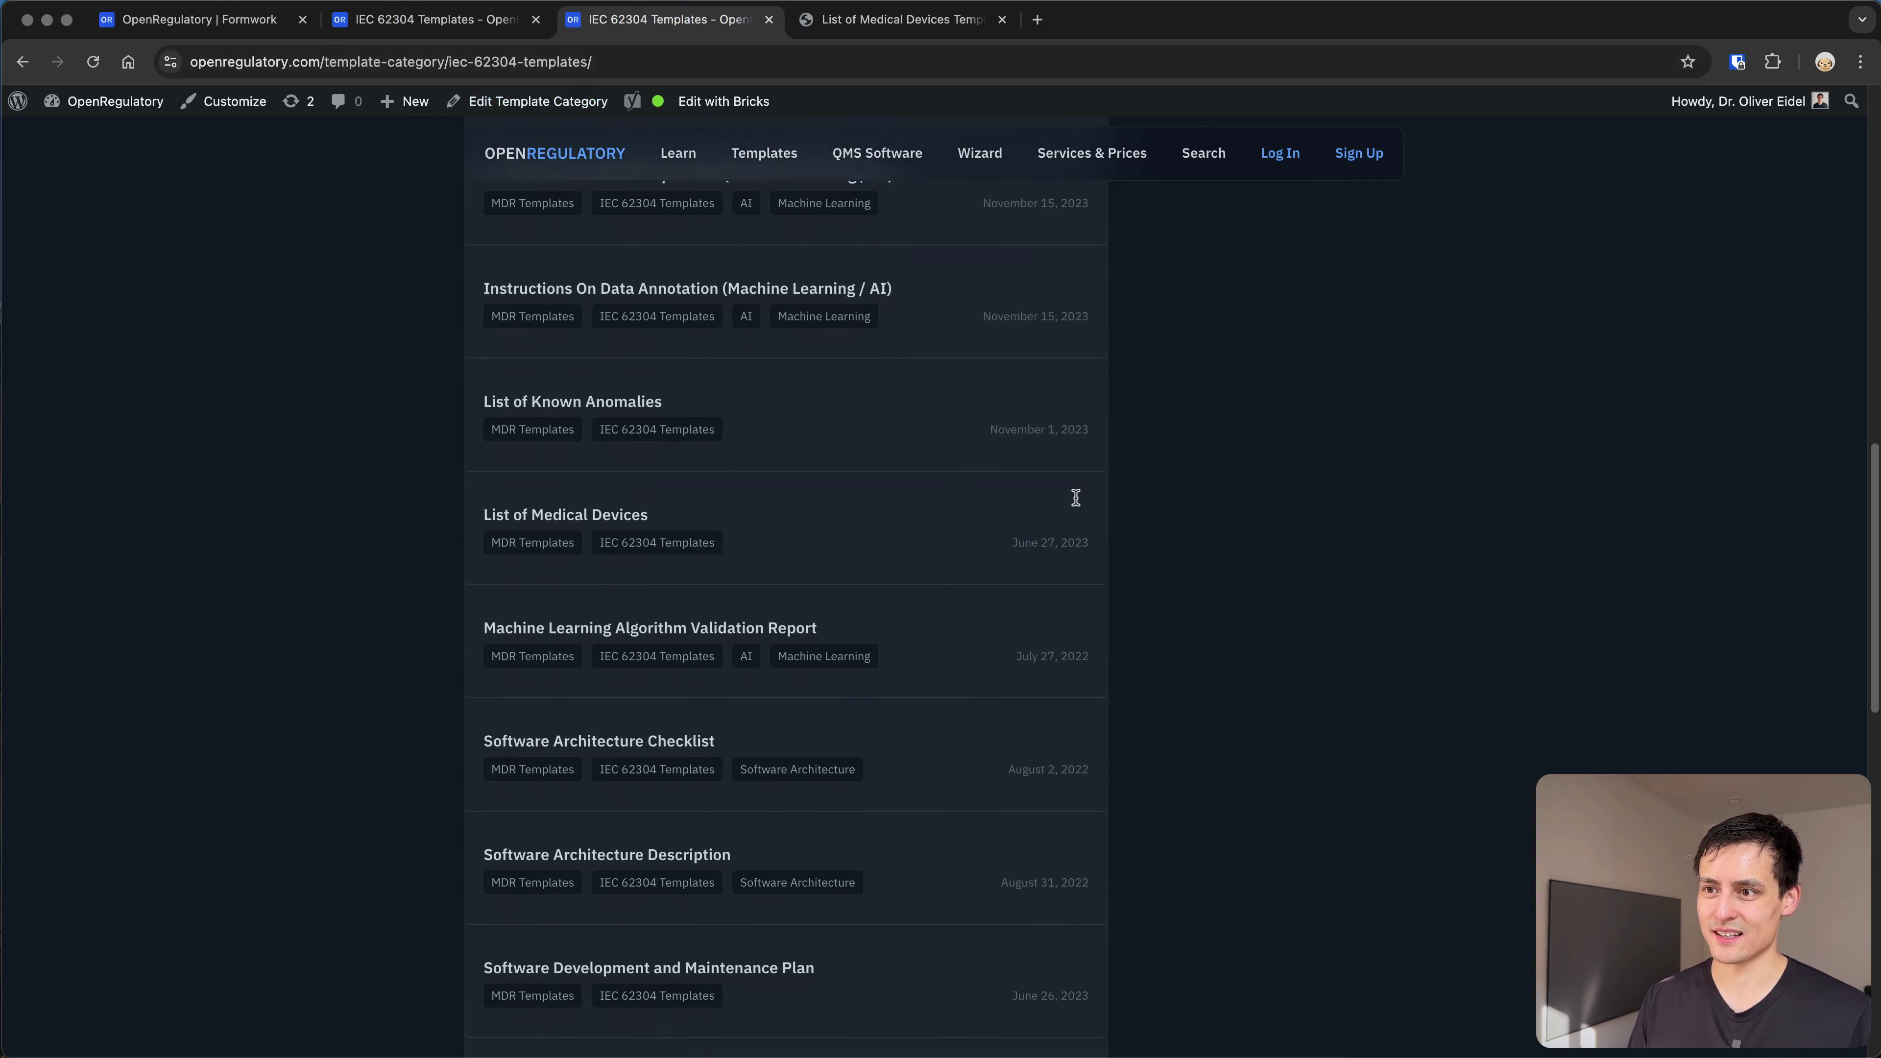
pyautogui.scroll(-2, 579, 500)
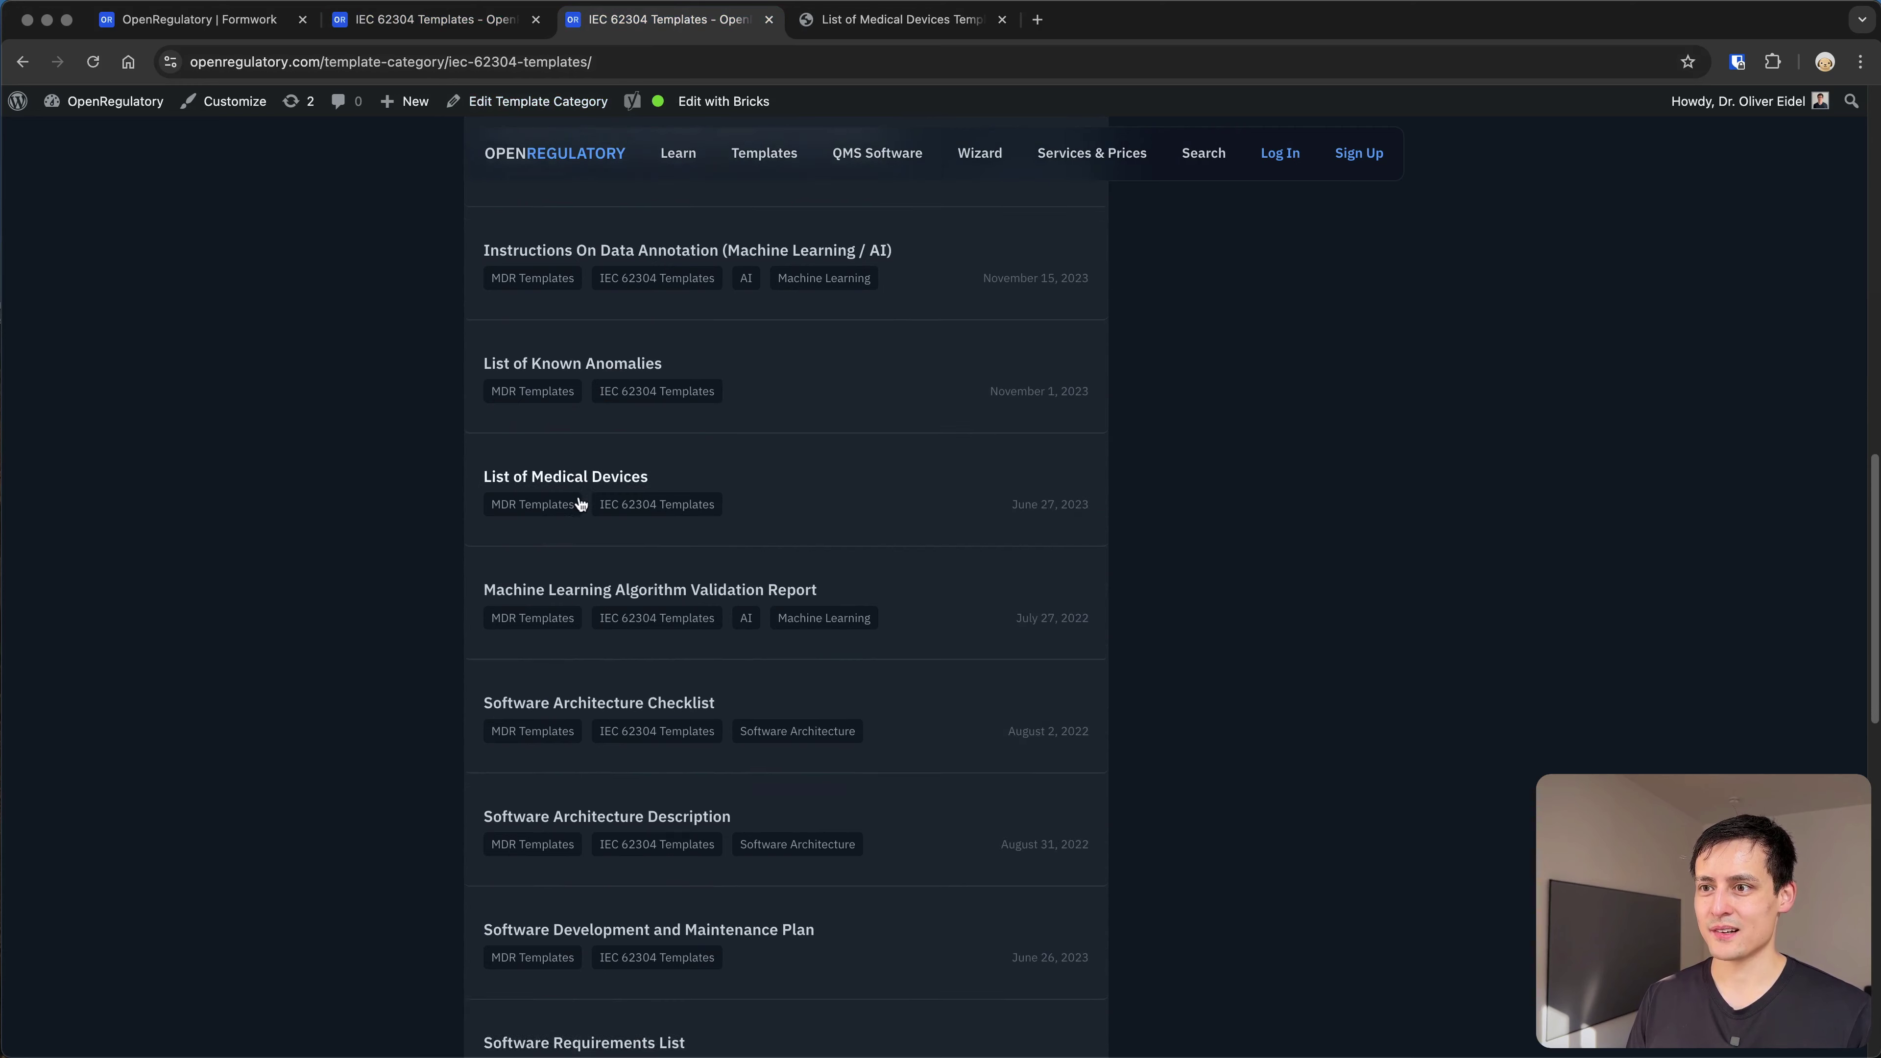
pyautogui.scroll(-1, 644, 530)
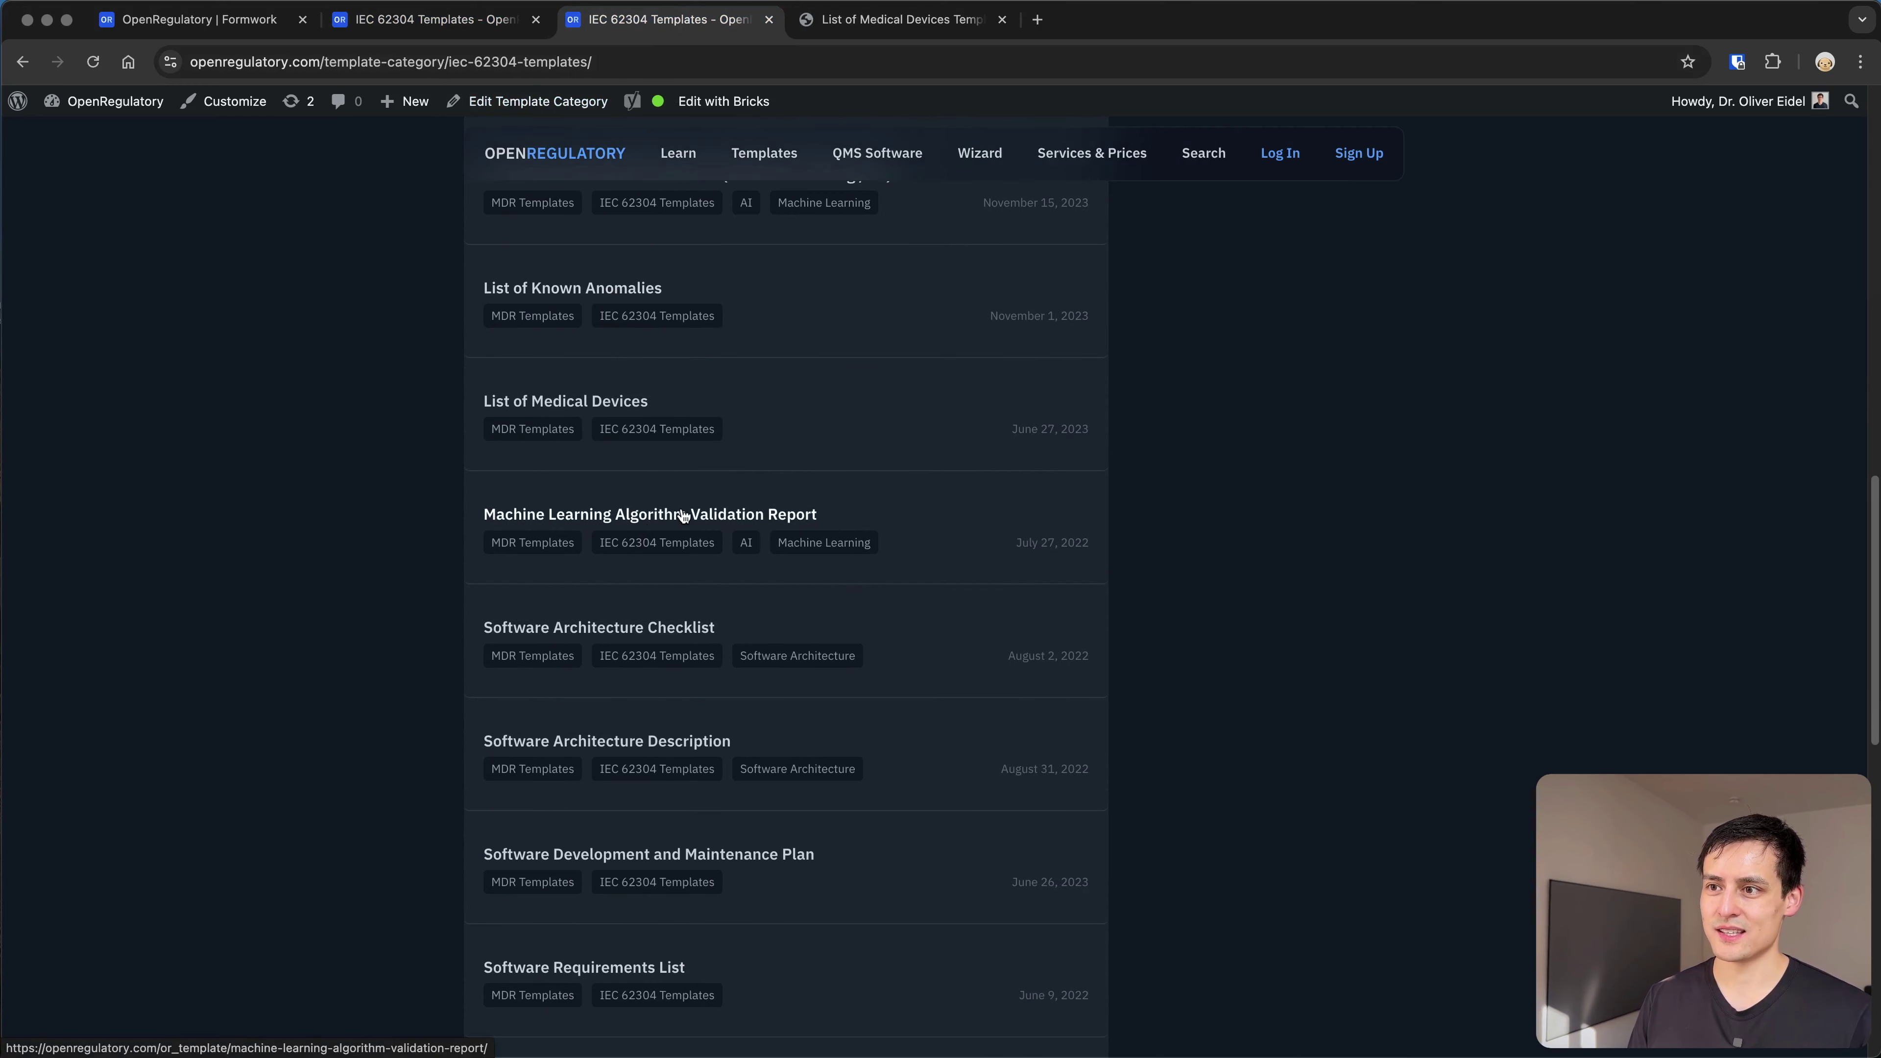
pyautogui.scroll(-1, 740, 496)
pyautogui.scroll(-2, 750, 490)
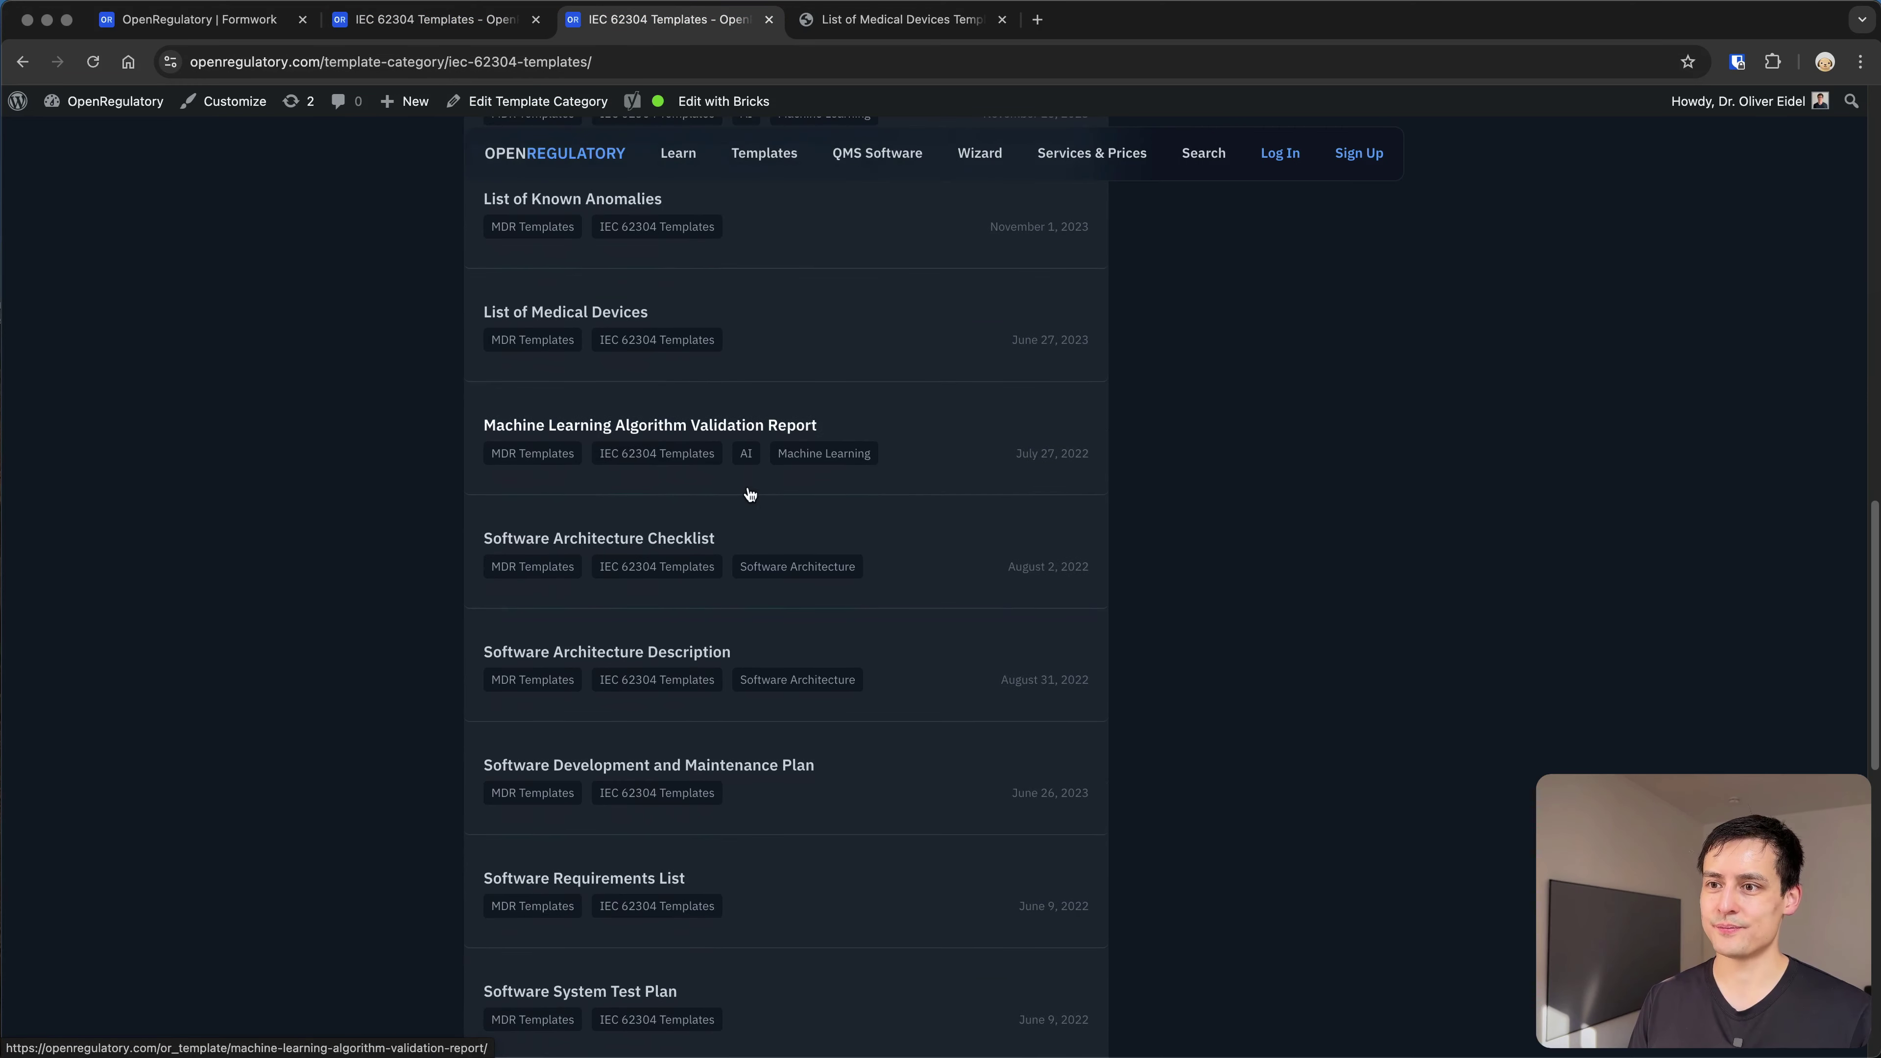
pyautogui.scroll(-1, 622, 511)
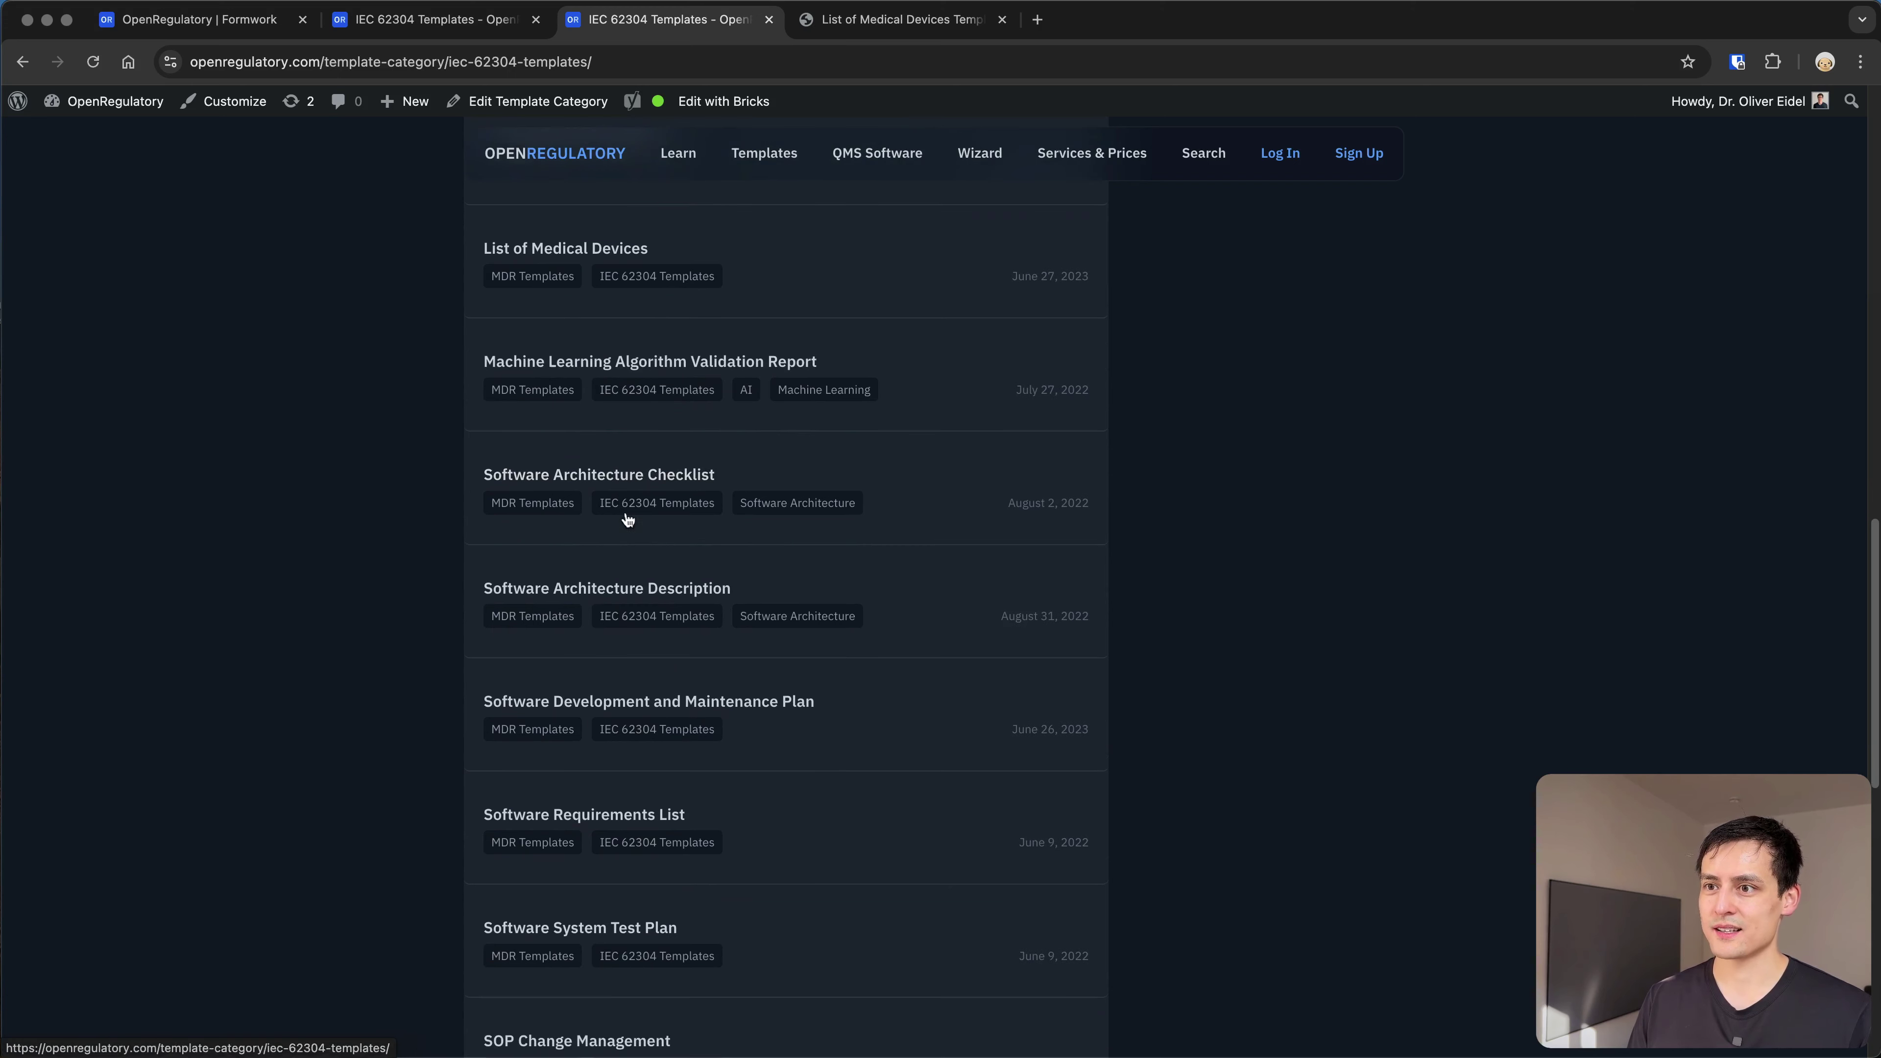
# Review the list's software architecture, development plan, requirements and system test plan entries, continuing to the SOP templates
pyautogui.scroll(-4, 676, 560)
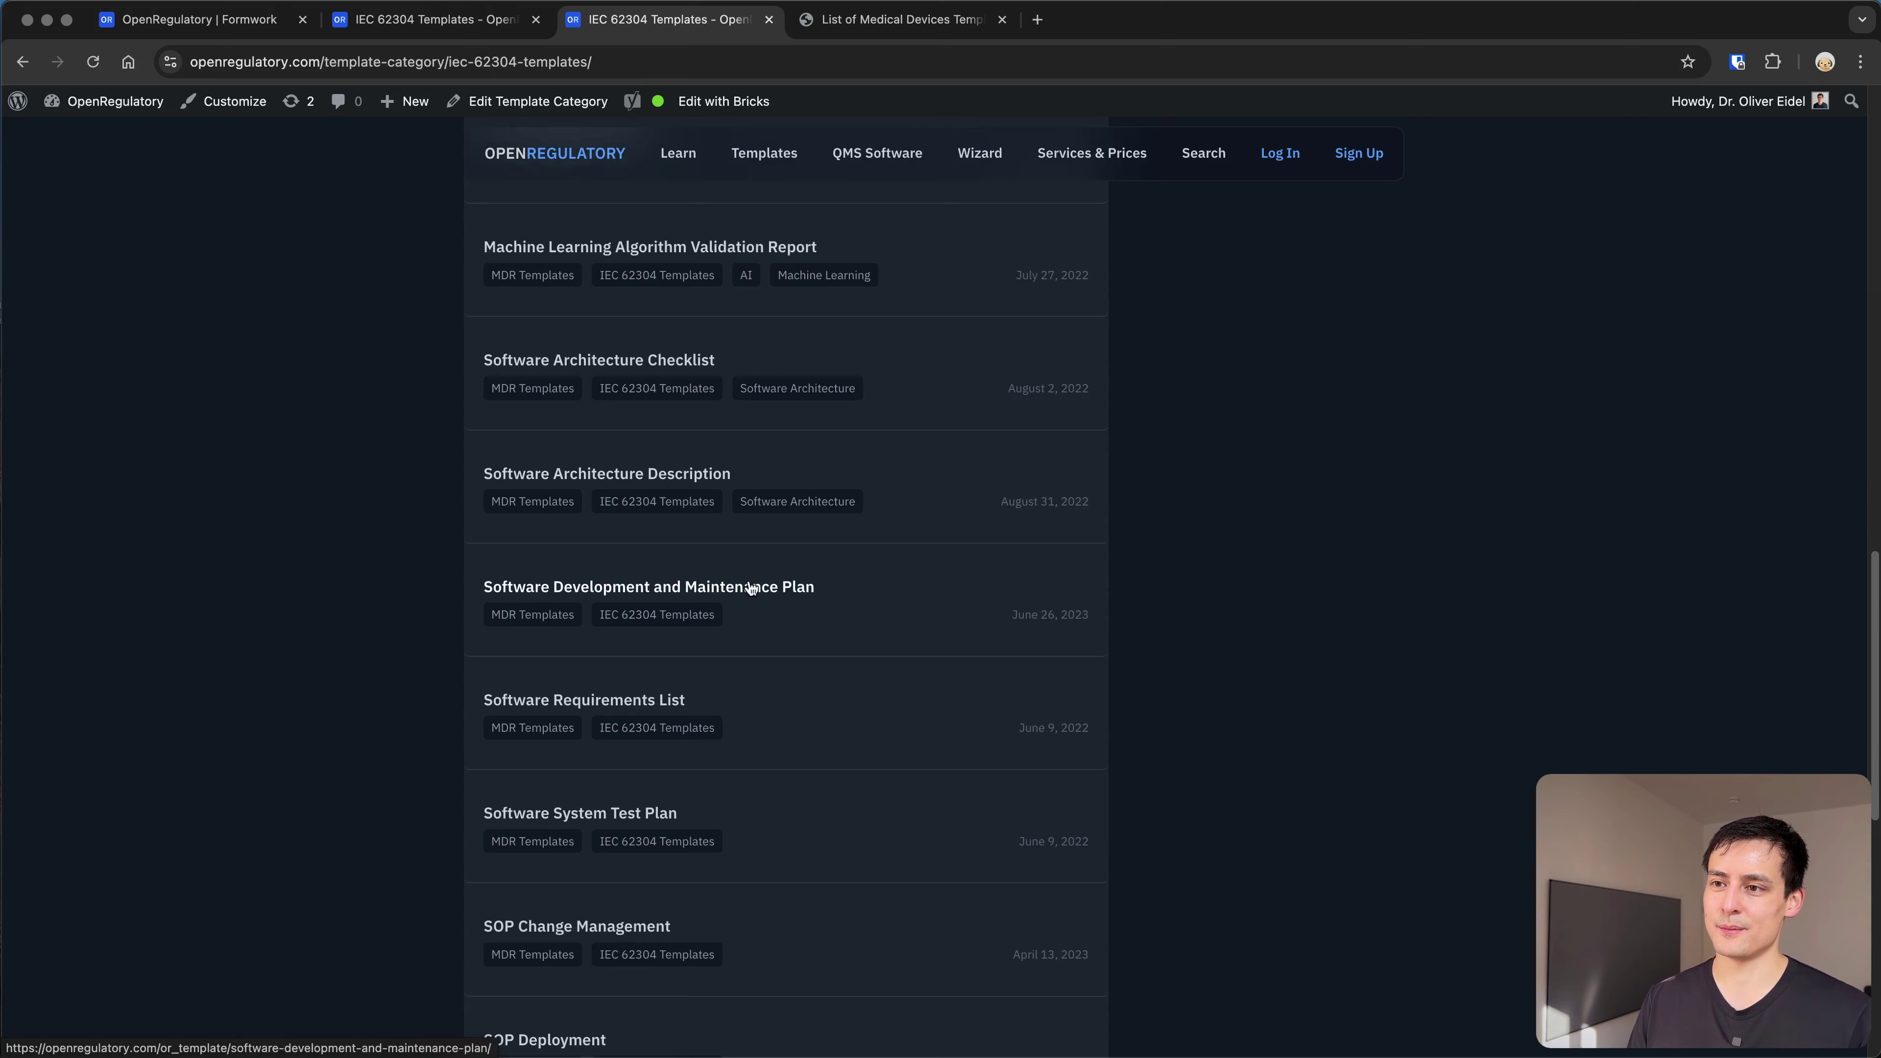
pyautogui.scroll(-2, 744, 586)
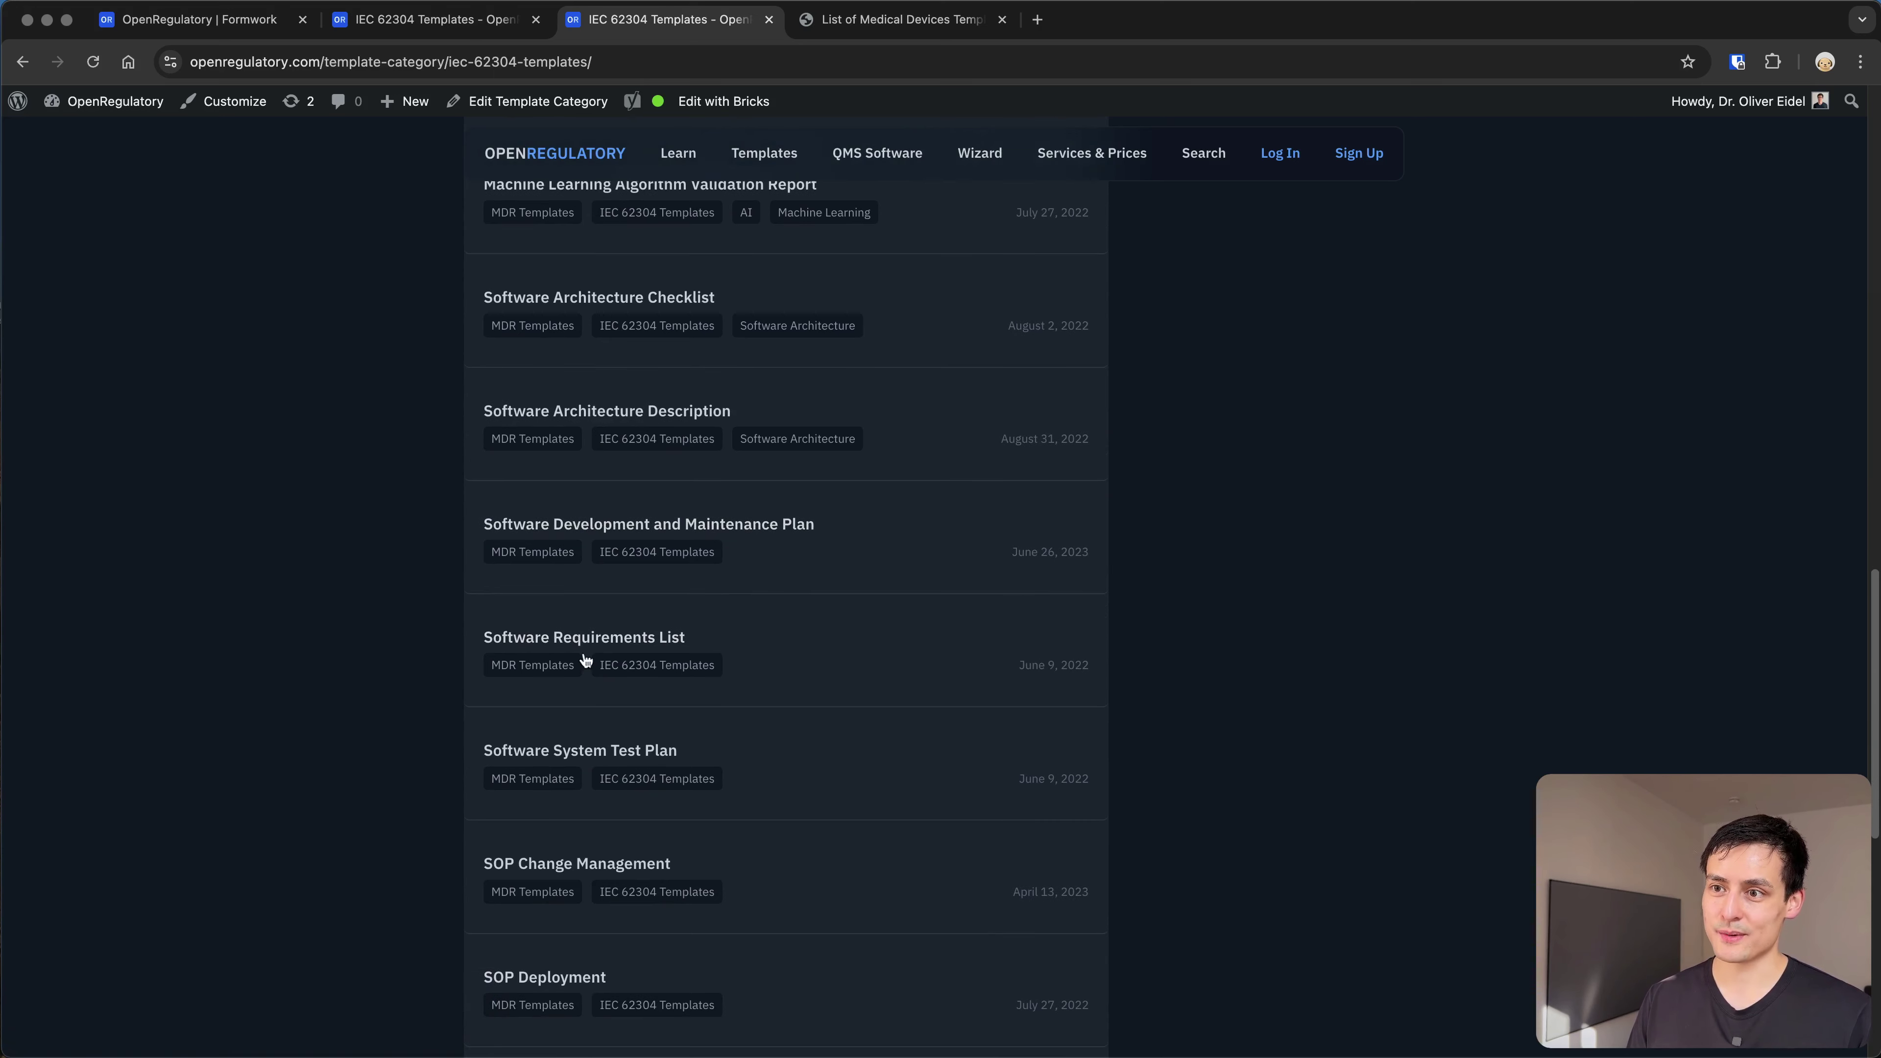
pyautogui.scroll(-2, 628, 639)
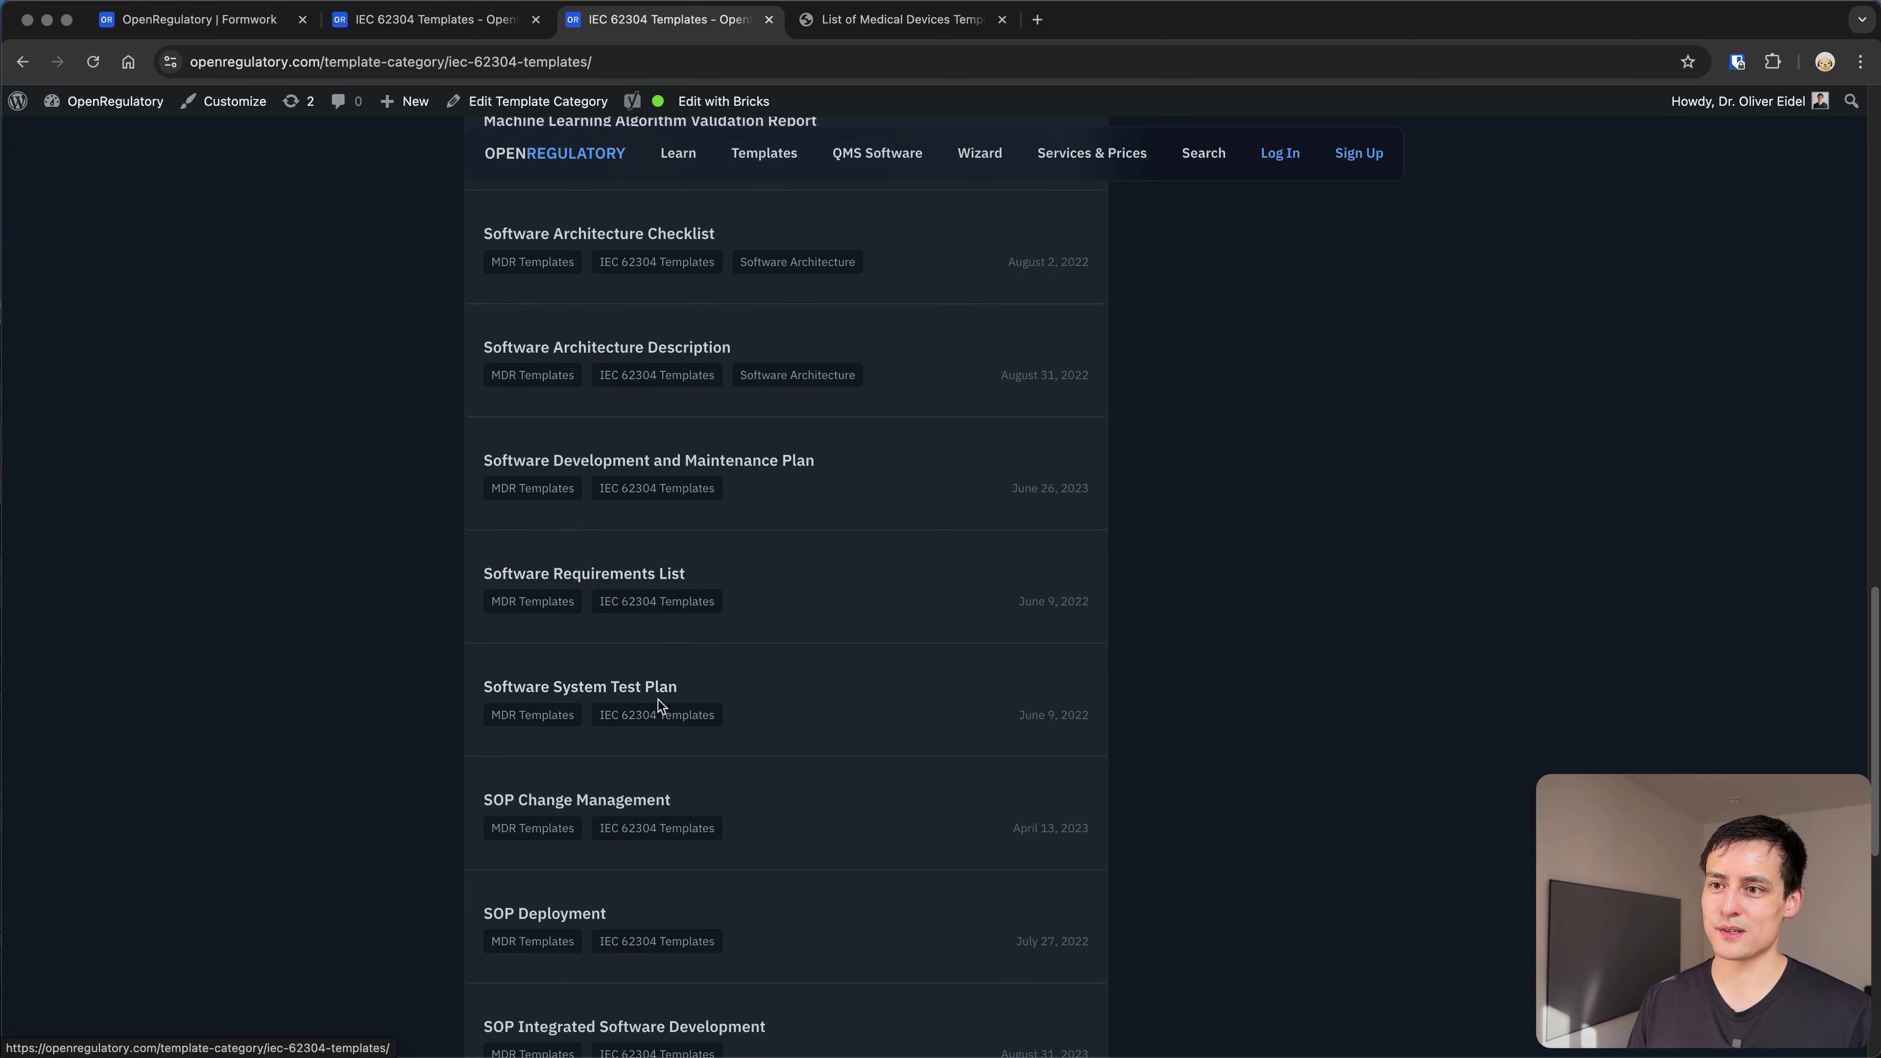
pyautogui.scroll(-3, 653, 704)
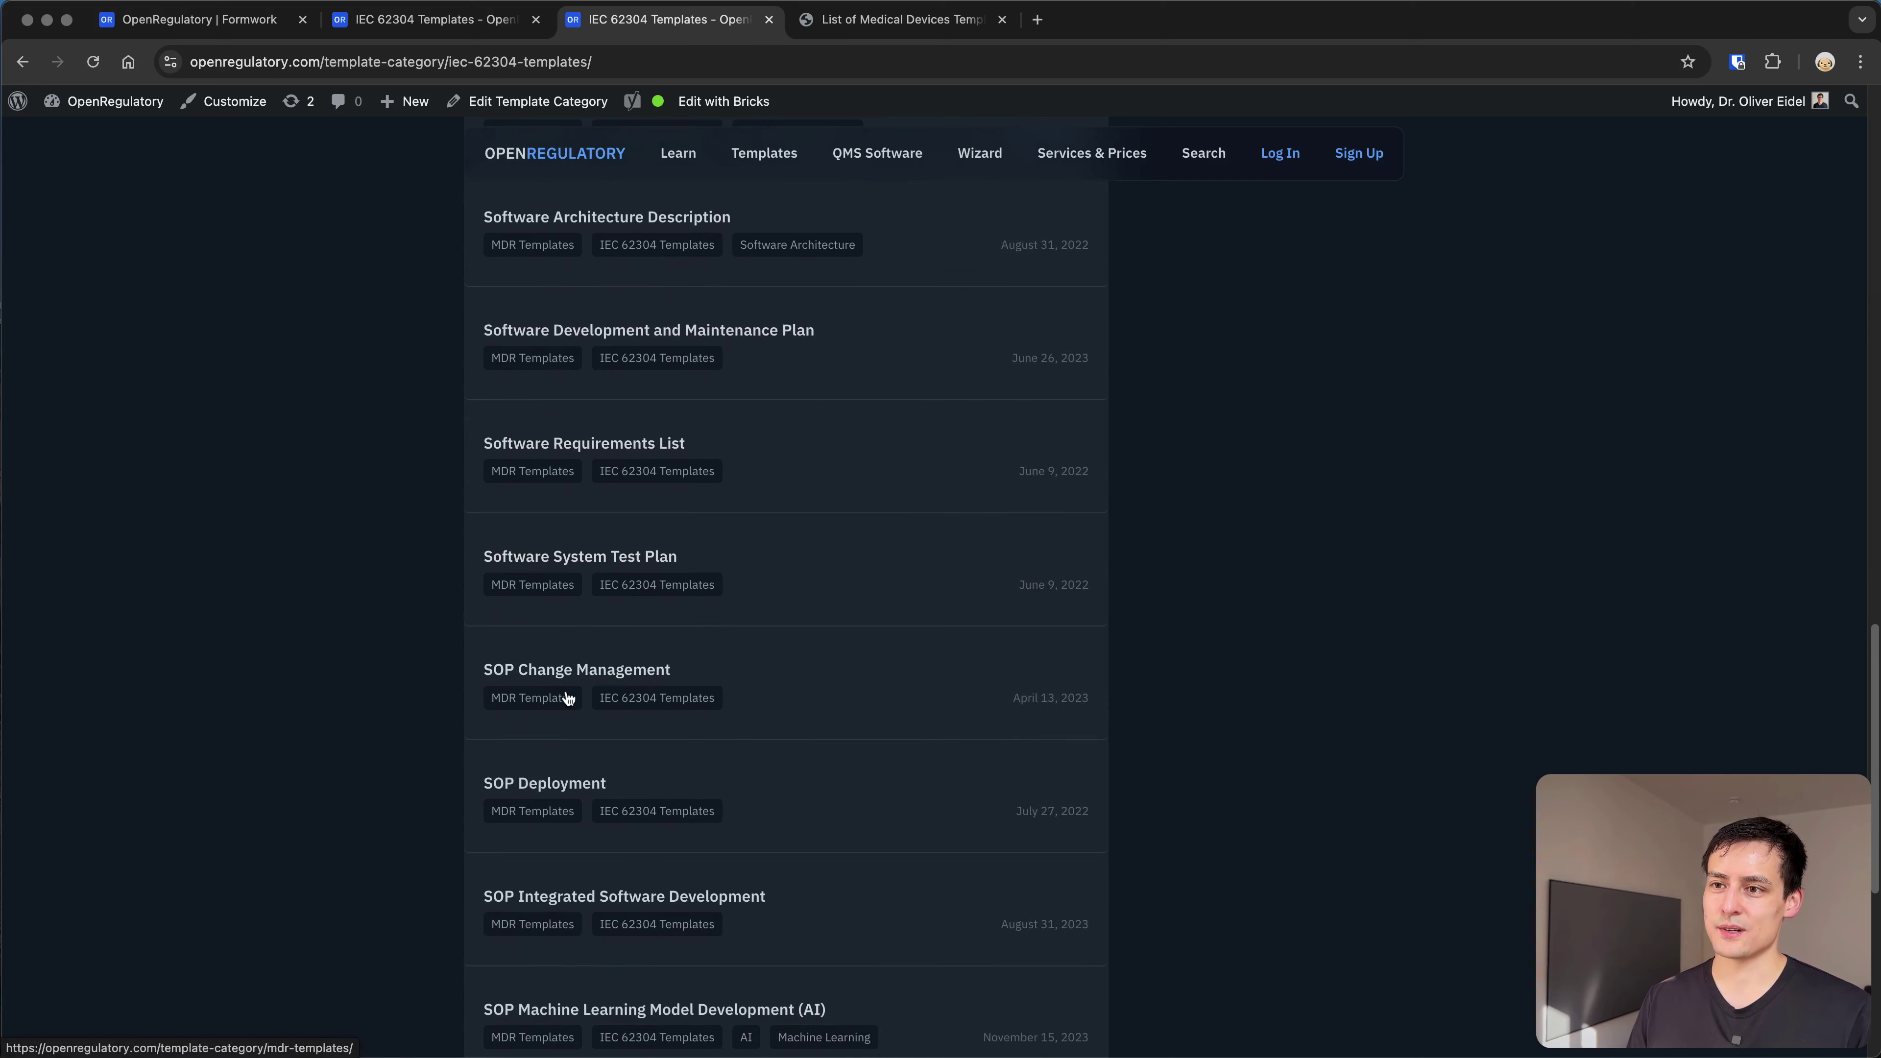
pyautogui.scroll(-3, 565, 652)
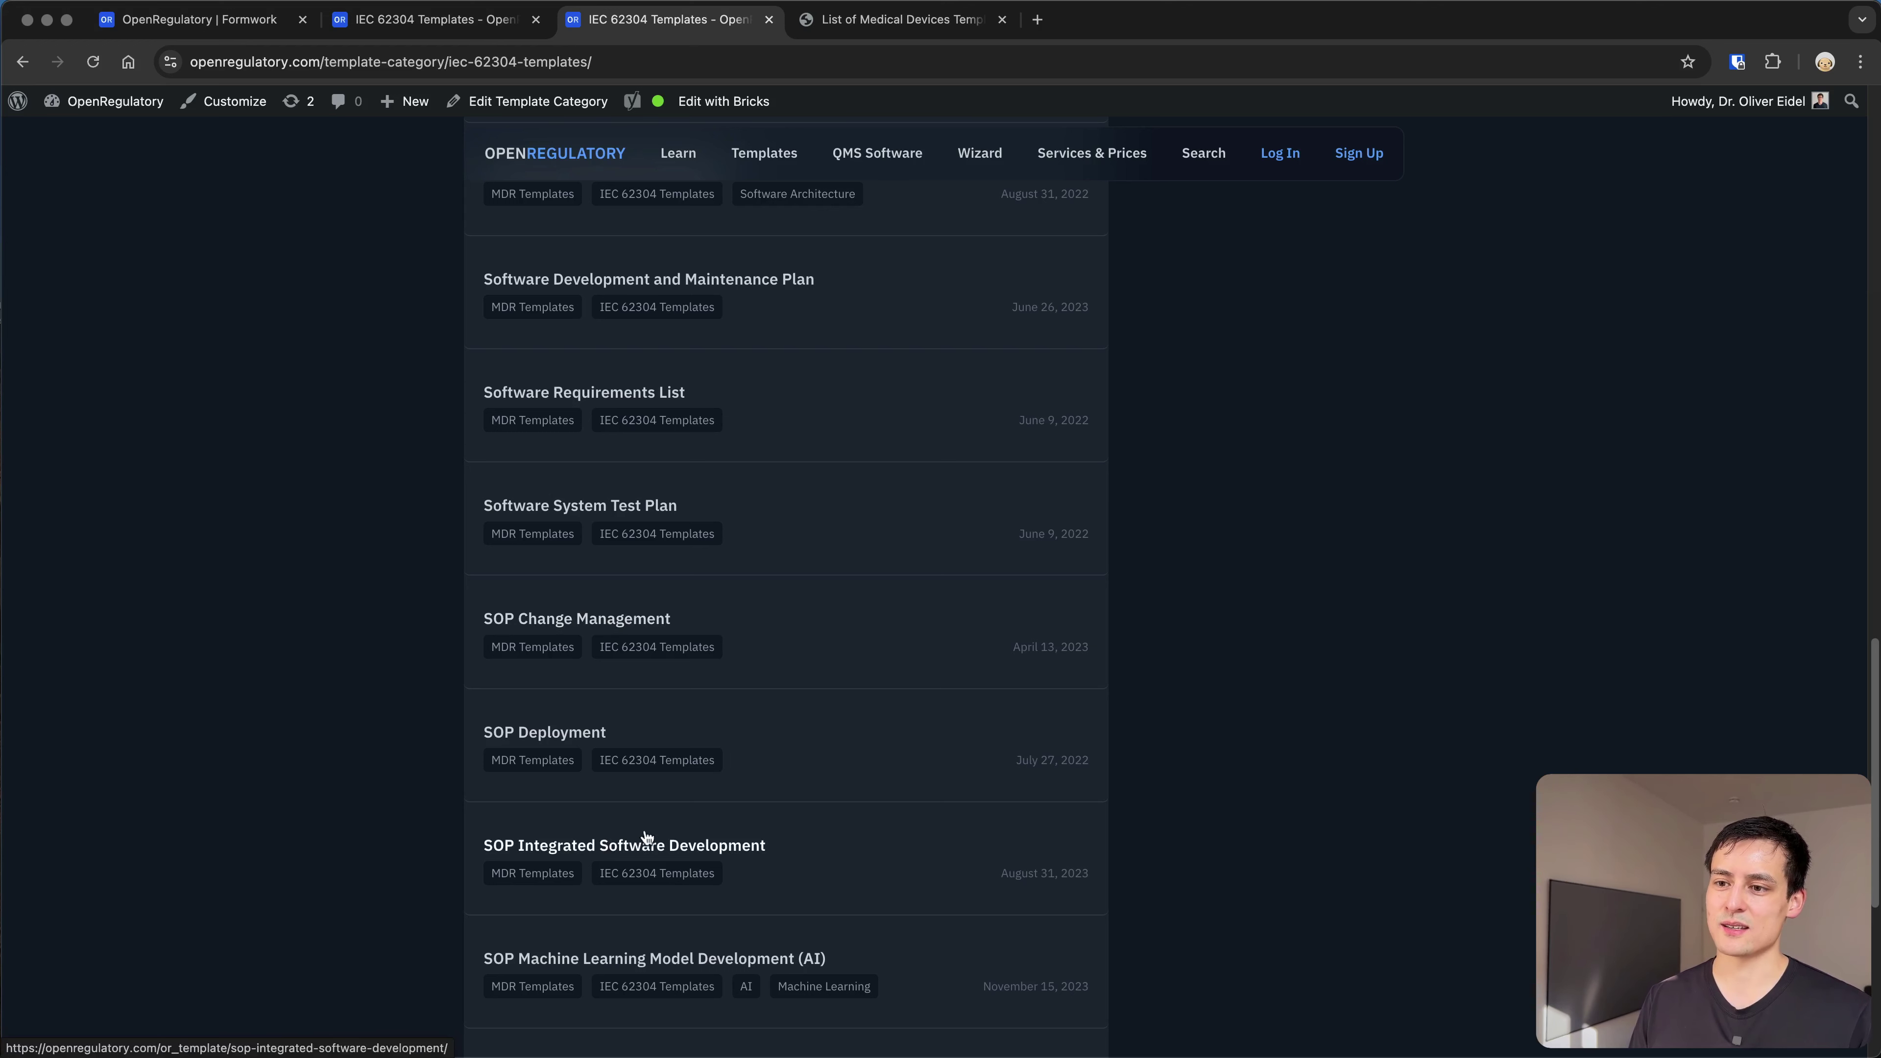
pyautogui.scroll(-1, 609, 841)
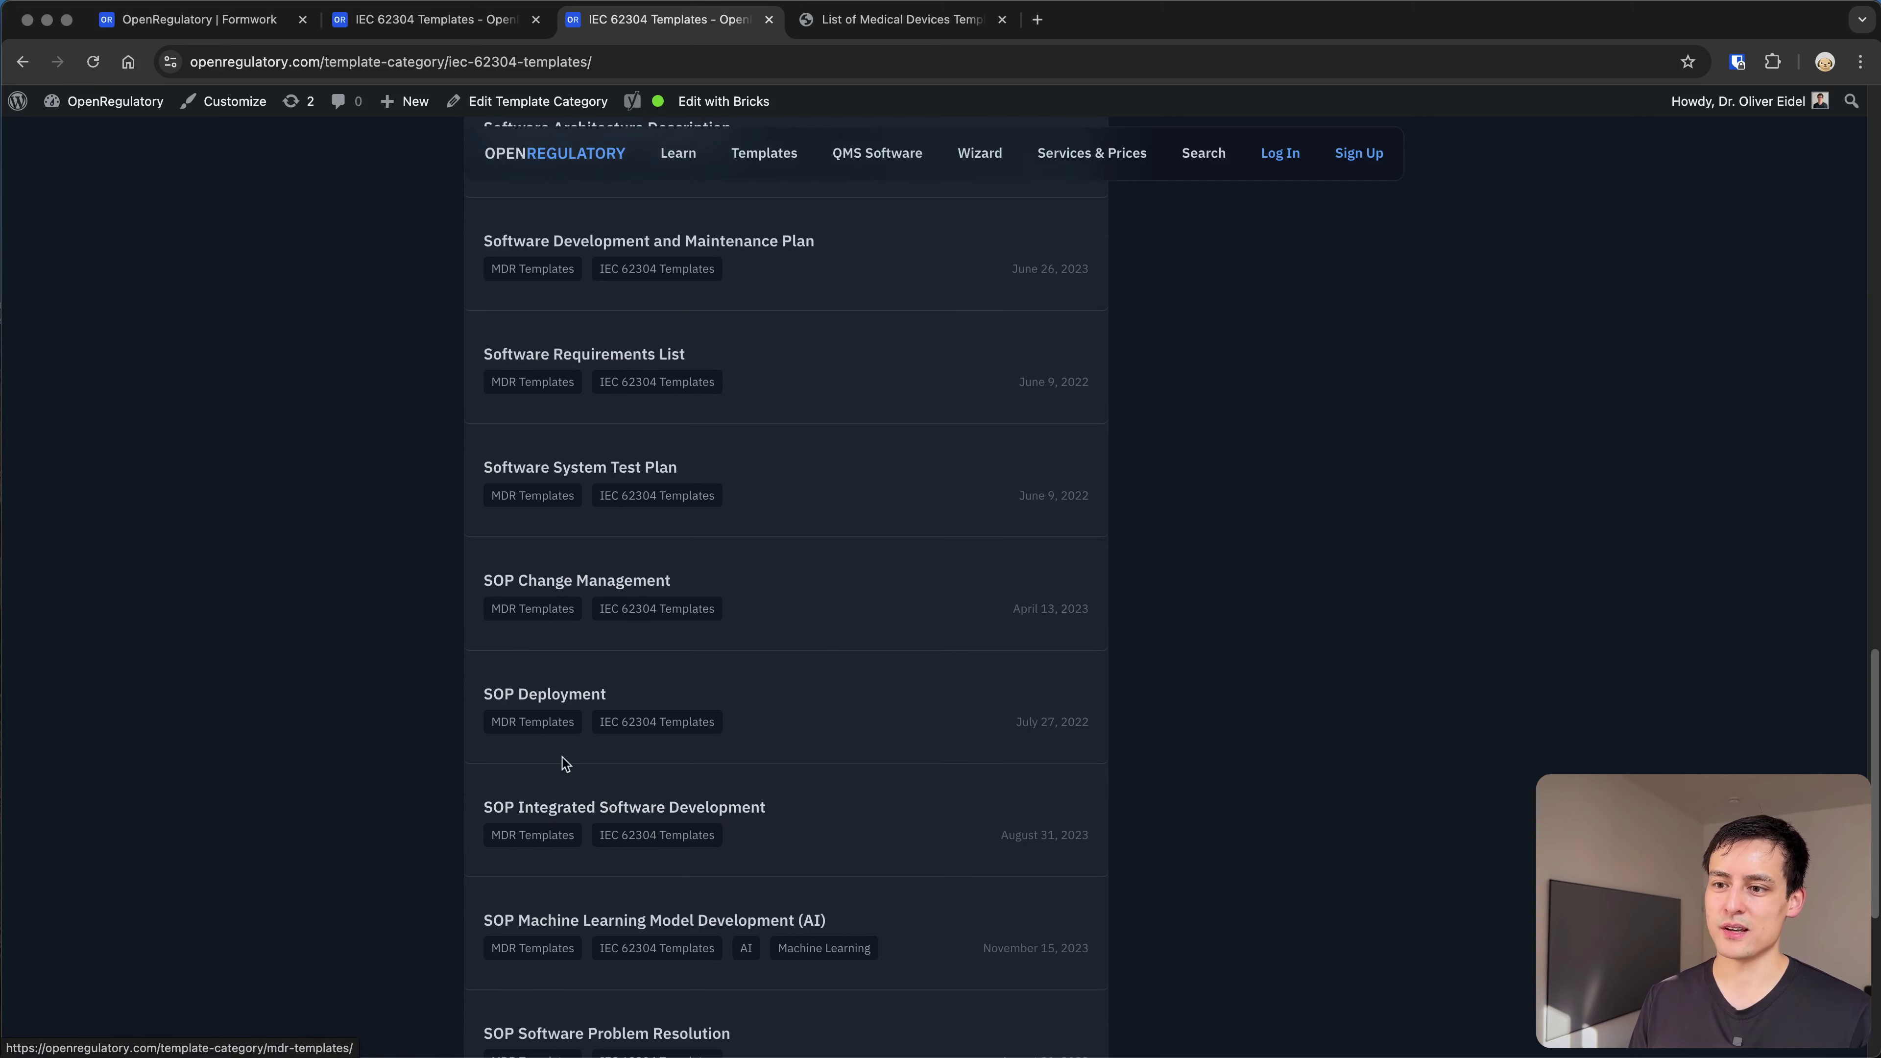
pyautogui.scroll(-2, 547, 1002)
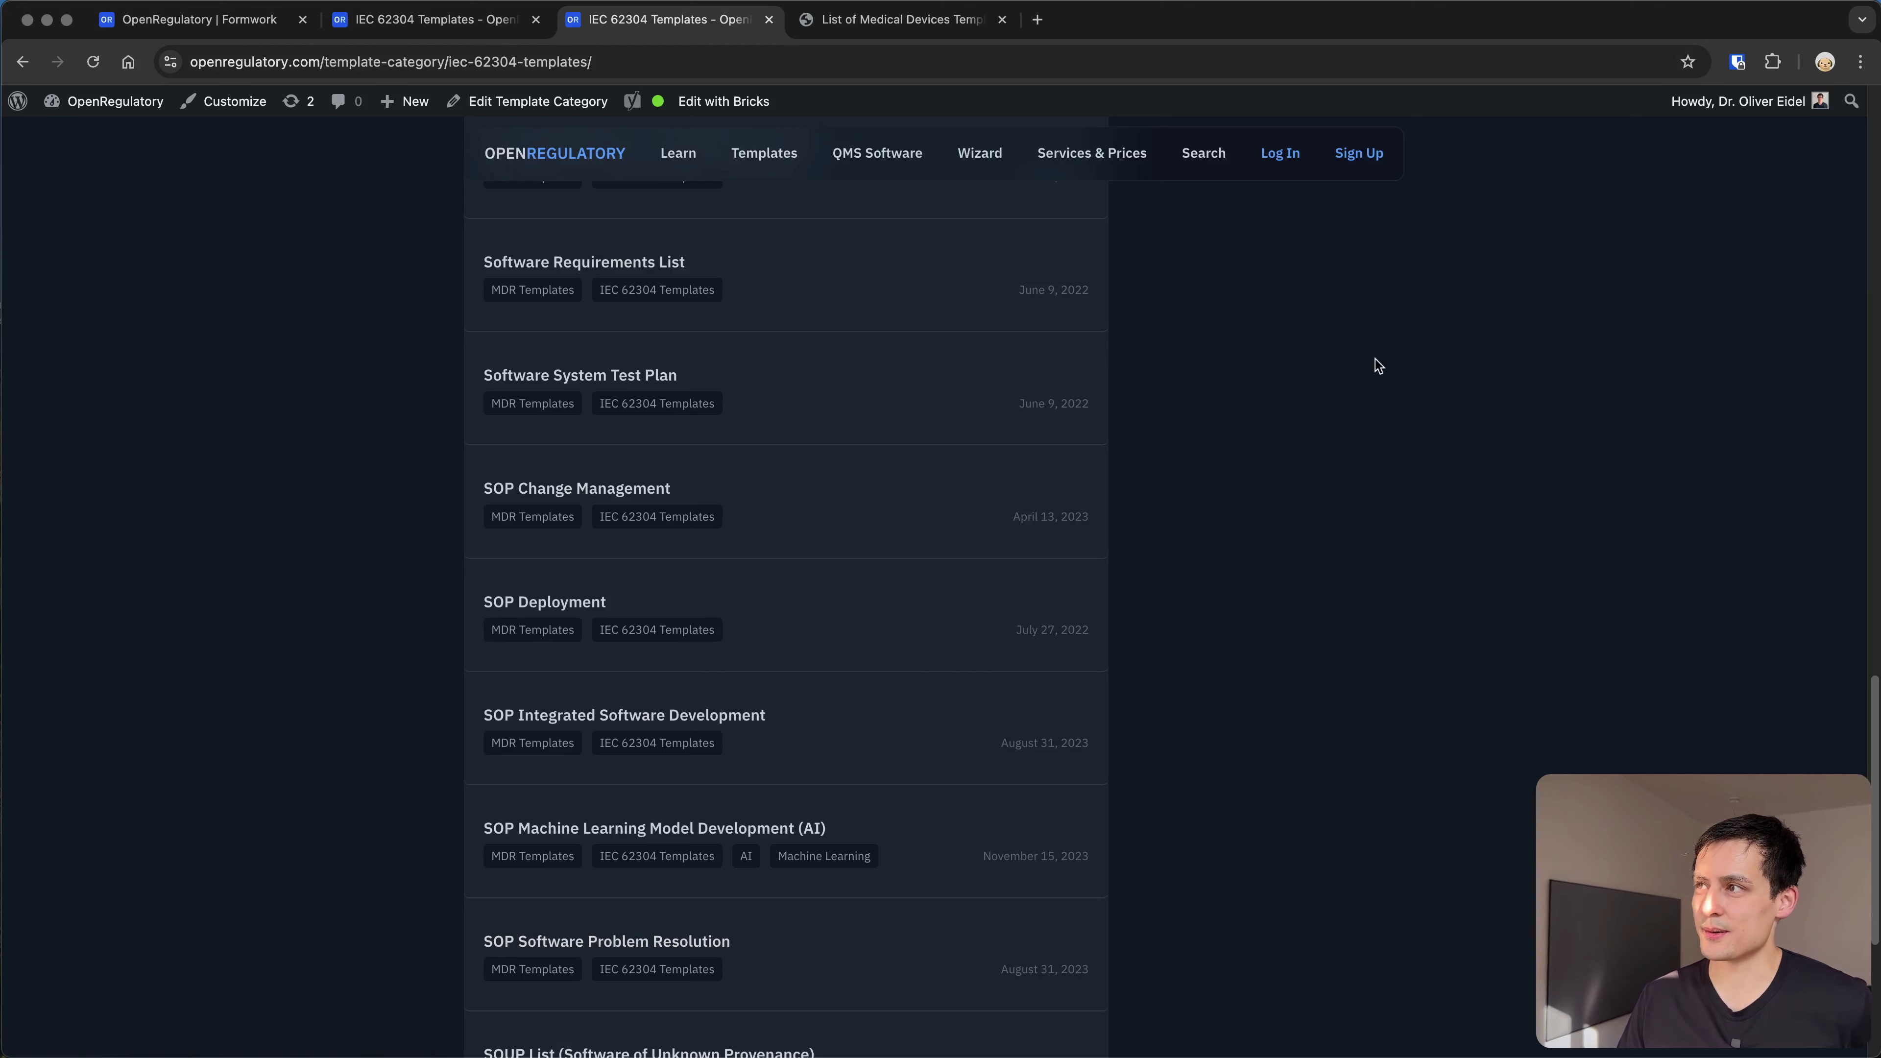
pyautogui.click(1541, 60)
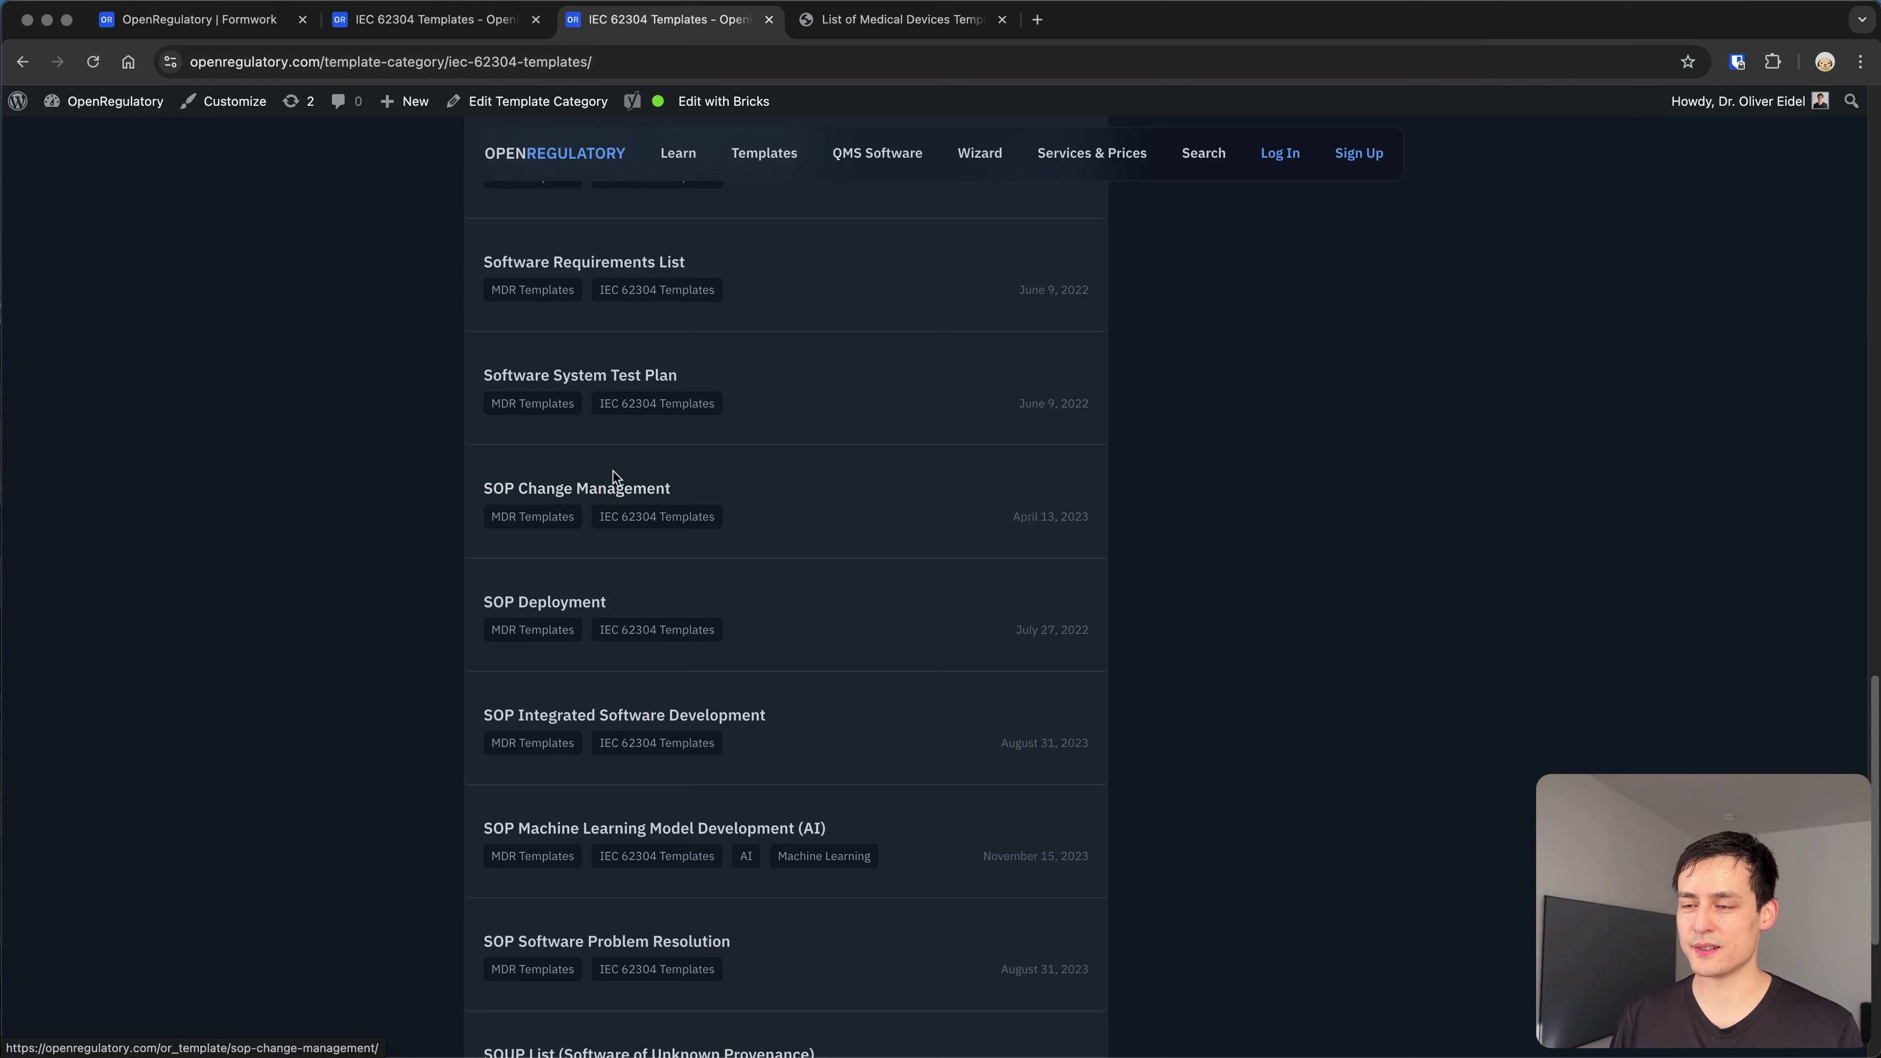
# Open the SOP Change Management template in a new tab and read through its feedback classification and guidance sections to Process Steps
pyautogui.keyDown('super'); pyautogui.click(606, 491); pyautogui.keyUp('super')
pyautogui.click(881, 21)
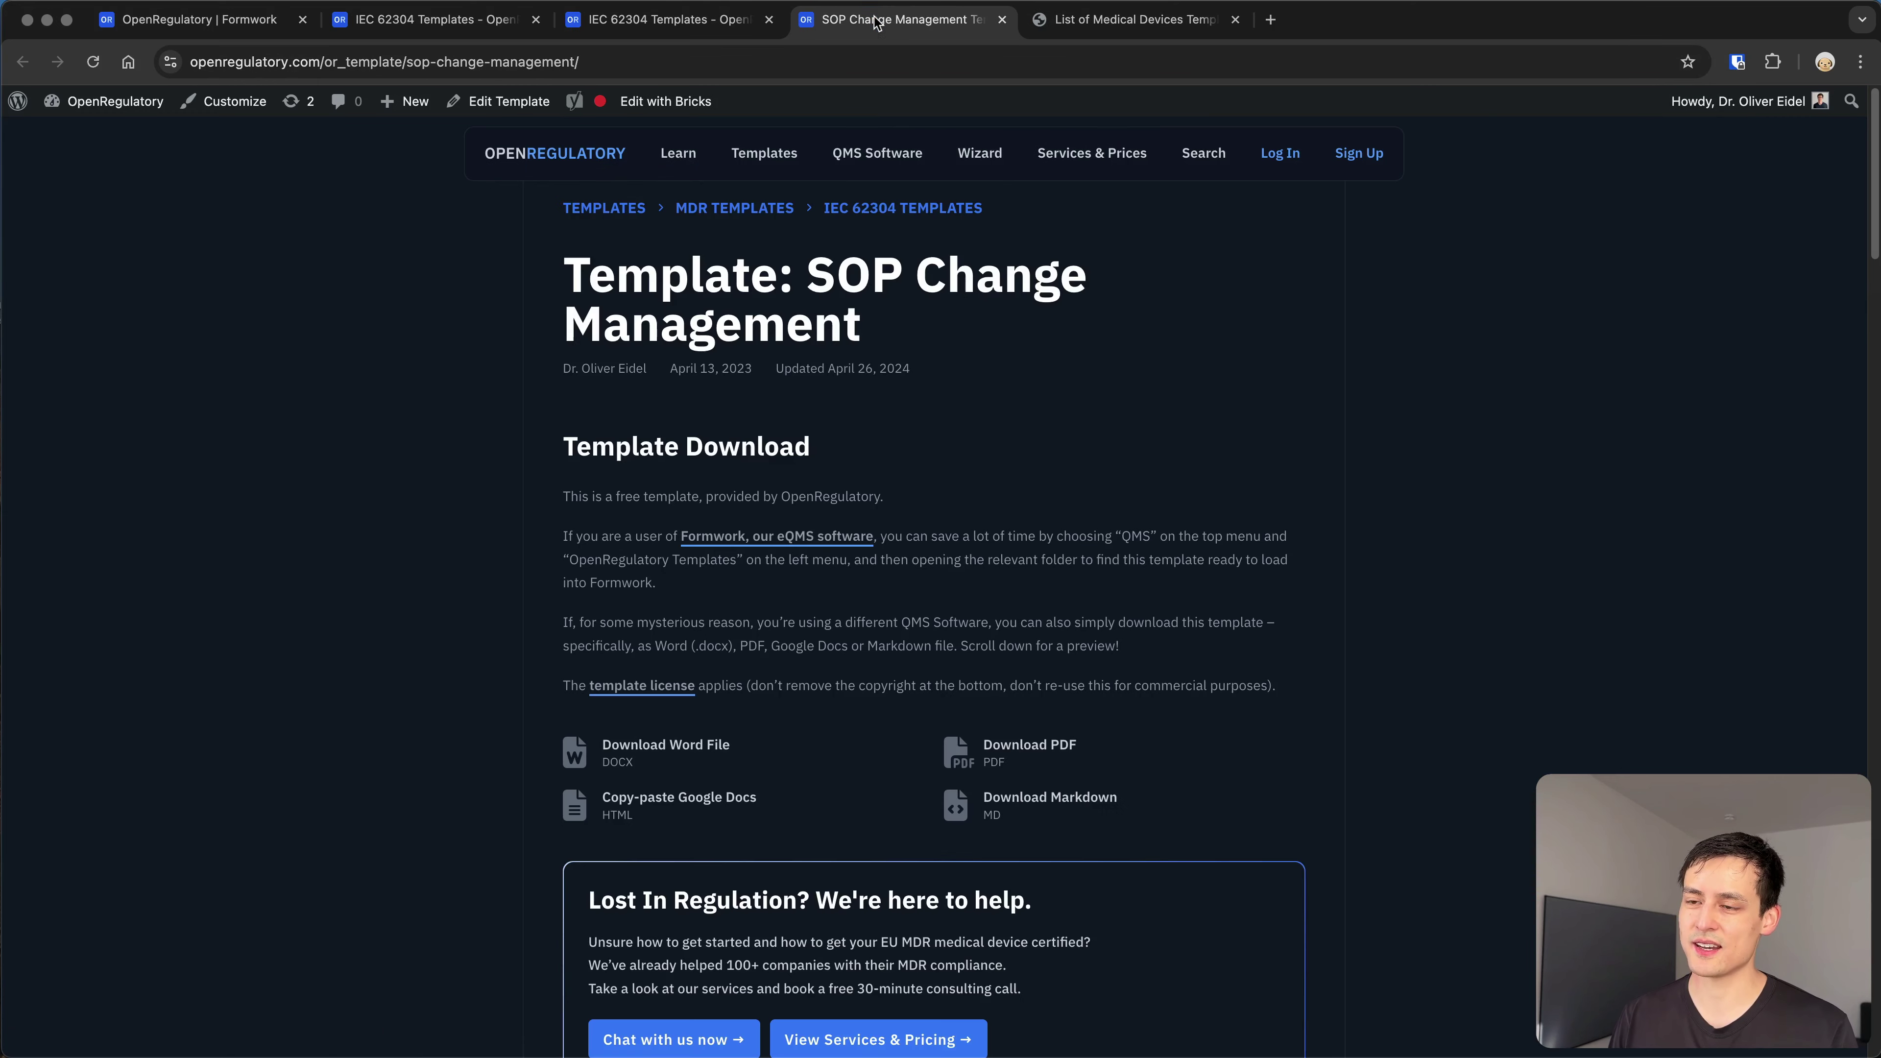
pyautogui.scroll(-5, 1123, 659)
pyautogui.scroll(-4, 1124, 659)
pyautogui.scroll(-6, 1123, 658)
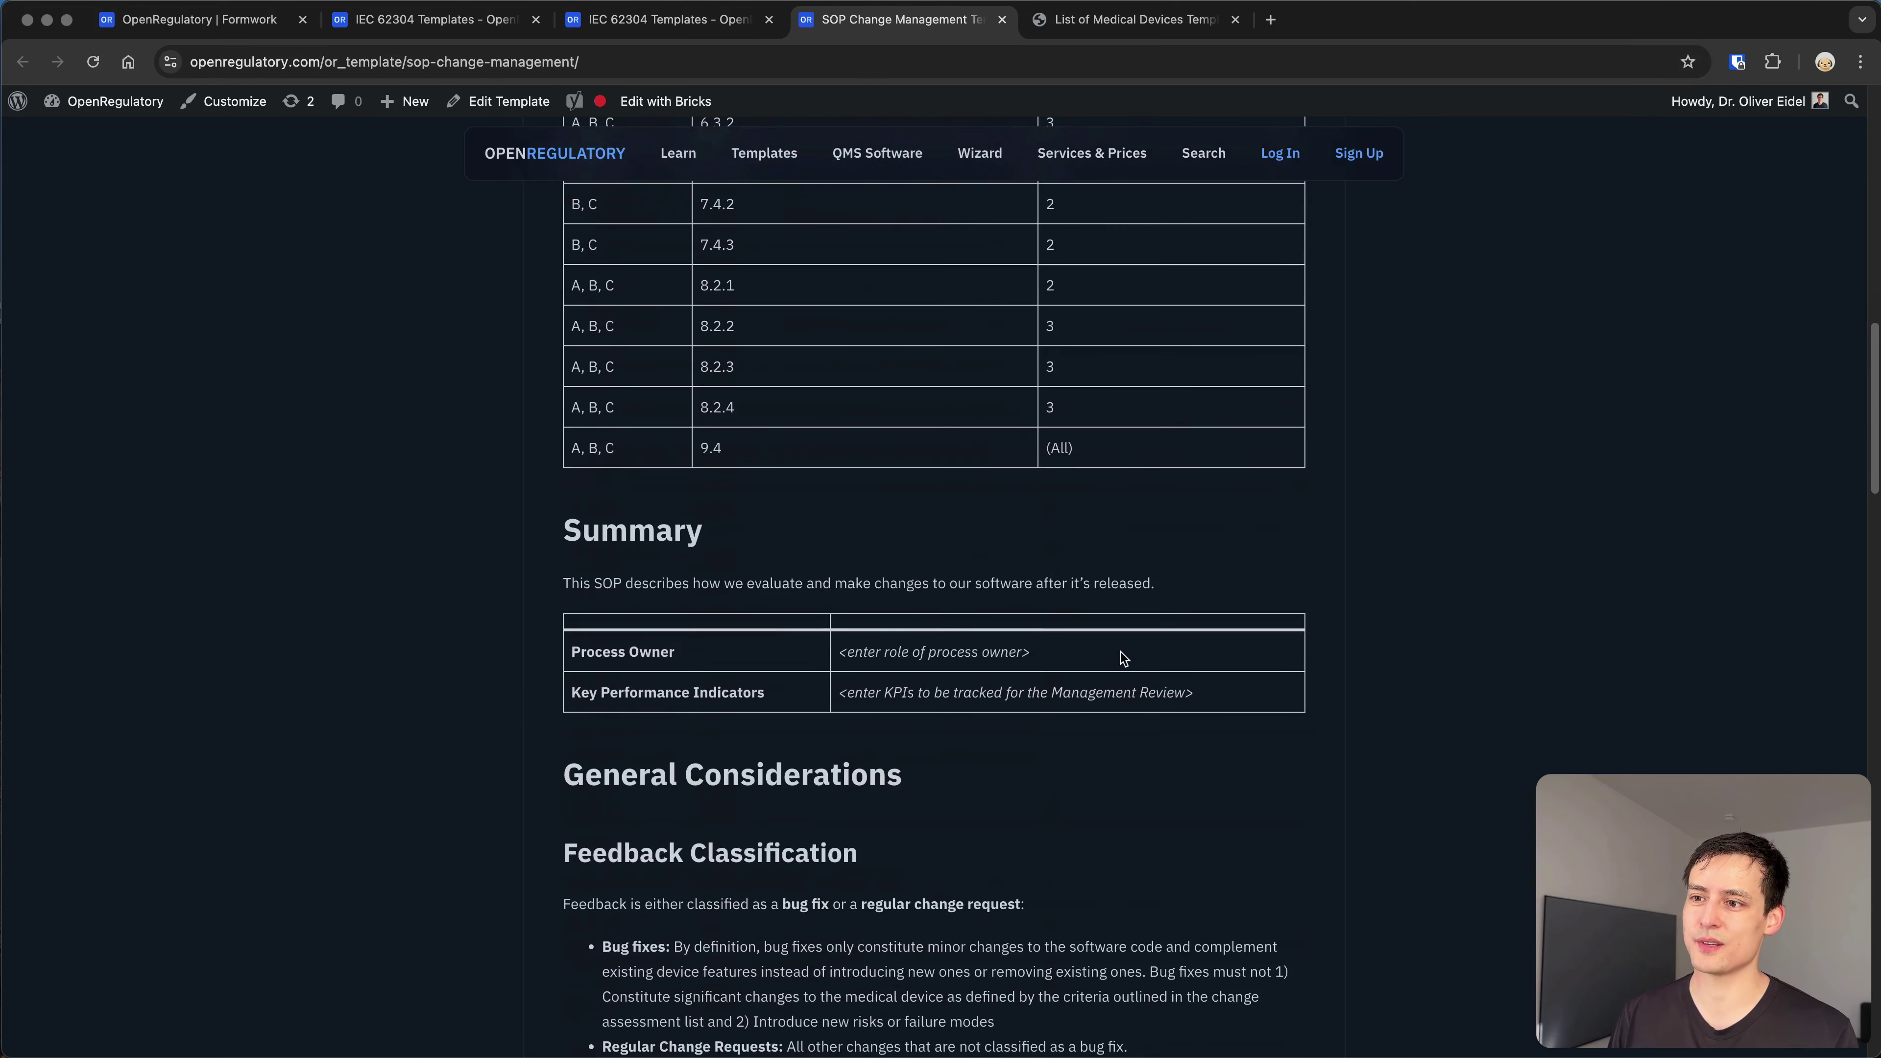
pyautogui.scroll(-7, 1123, 659)
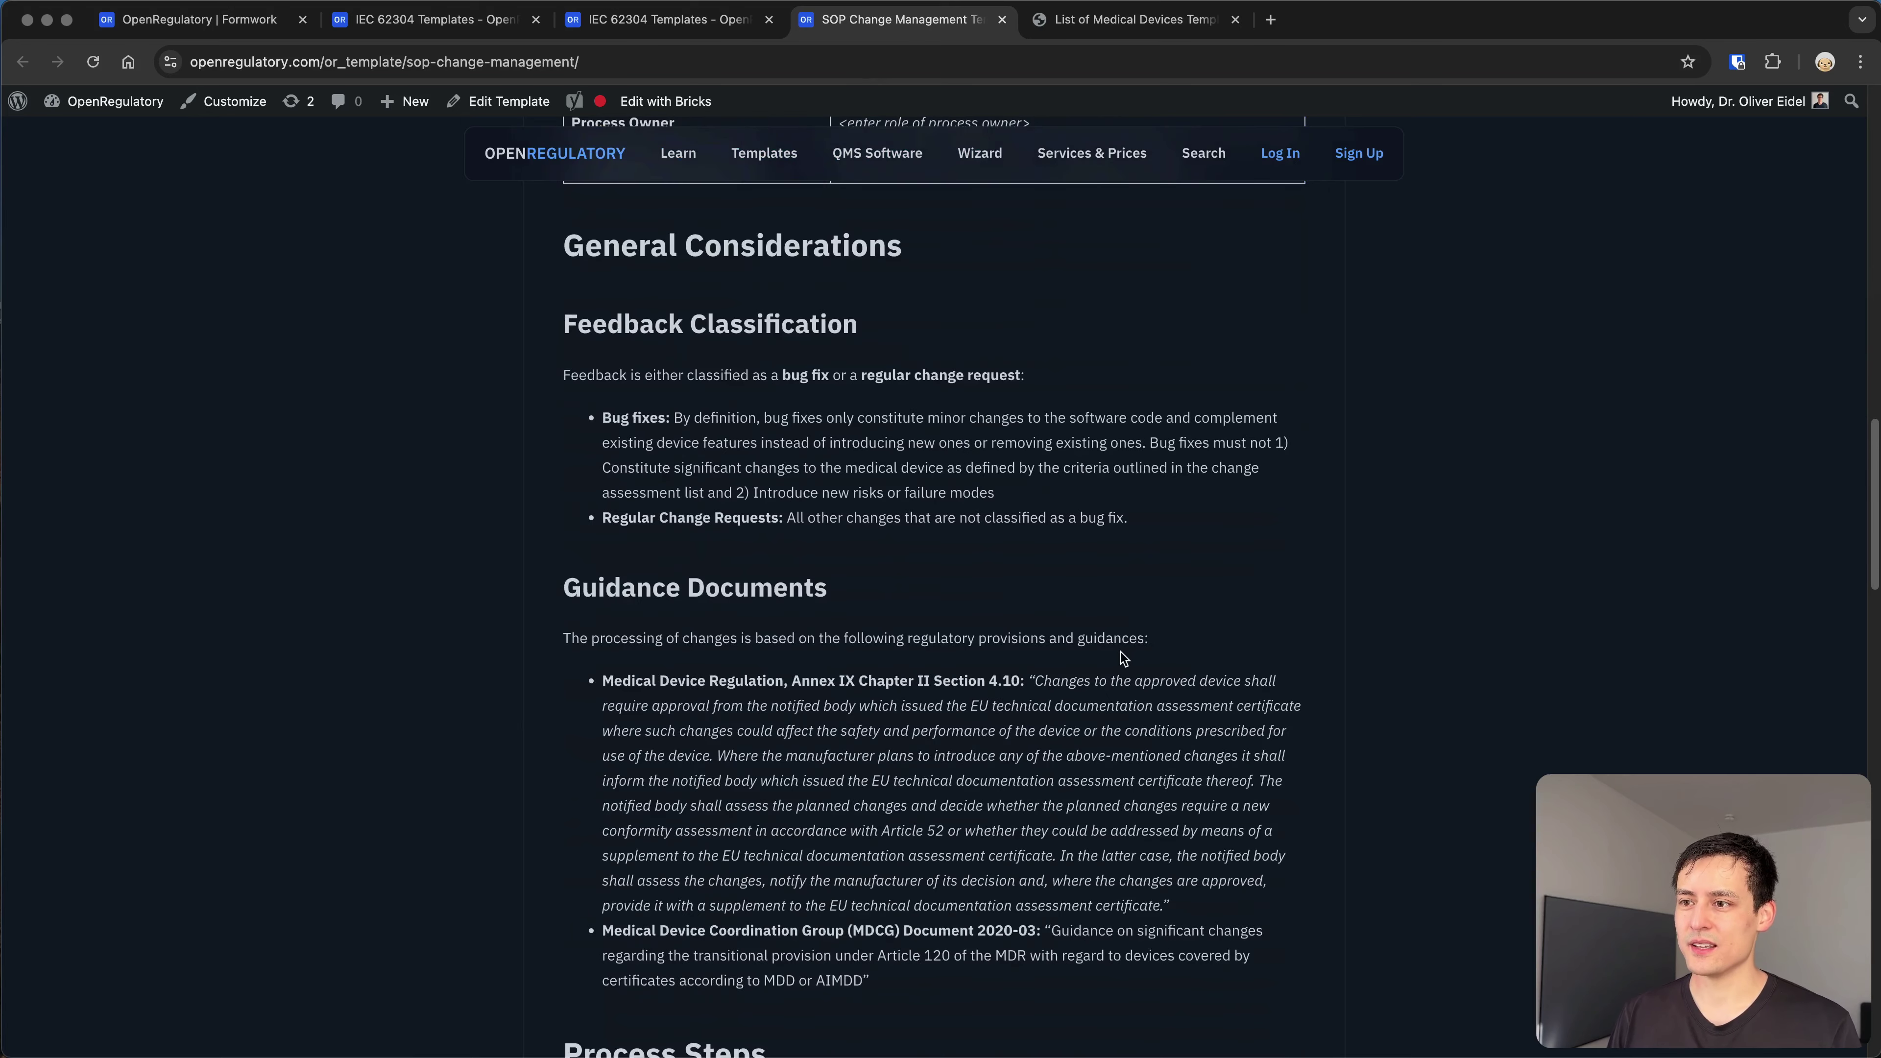
pyautogui.scroll(-10, 1121, 654)
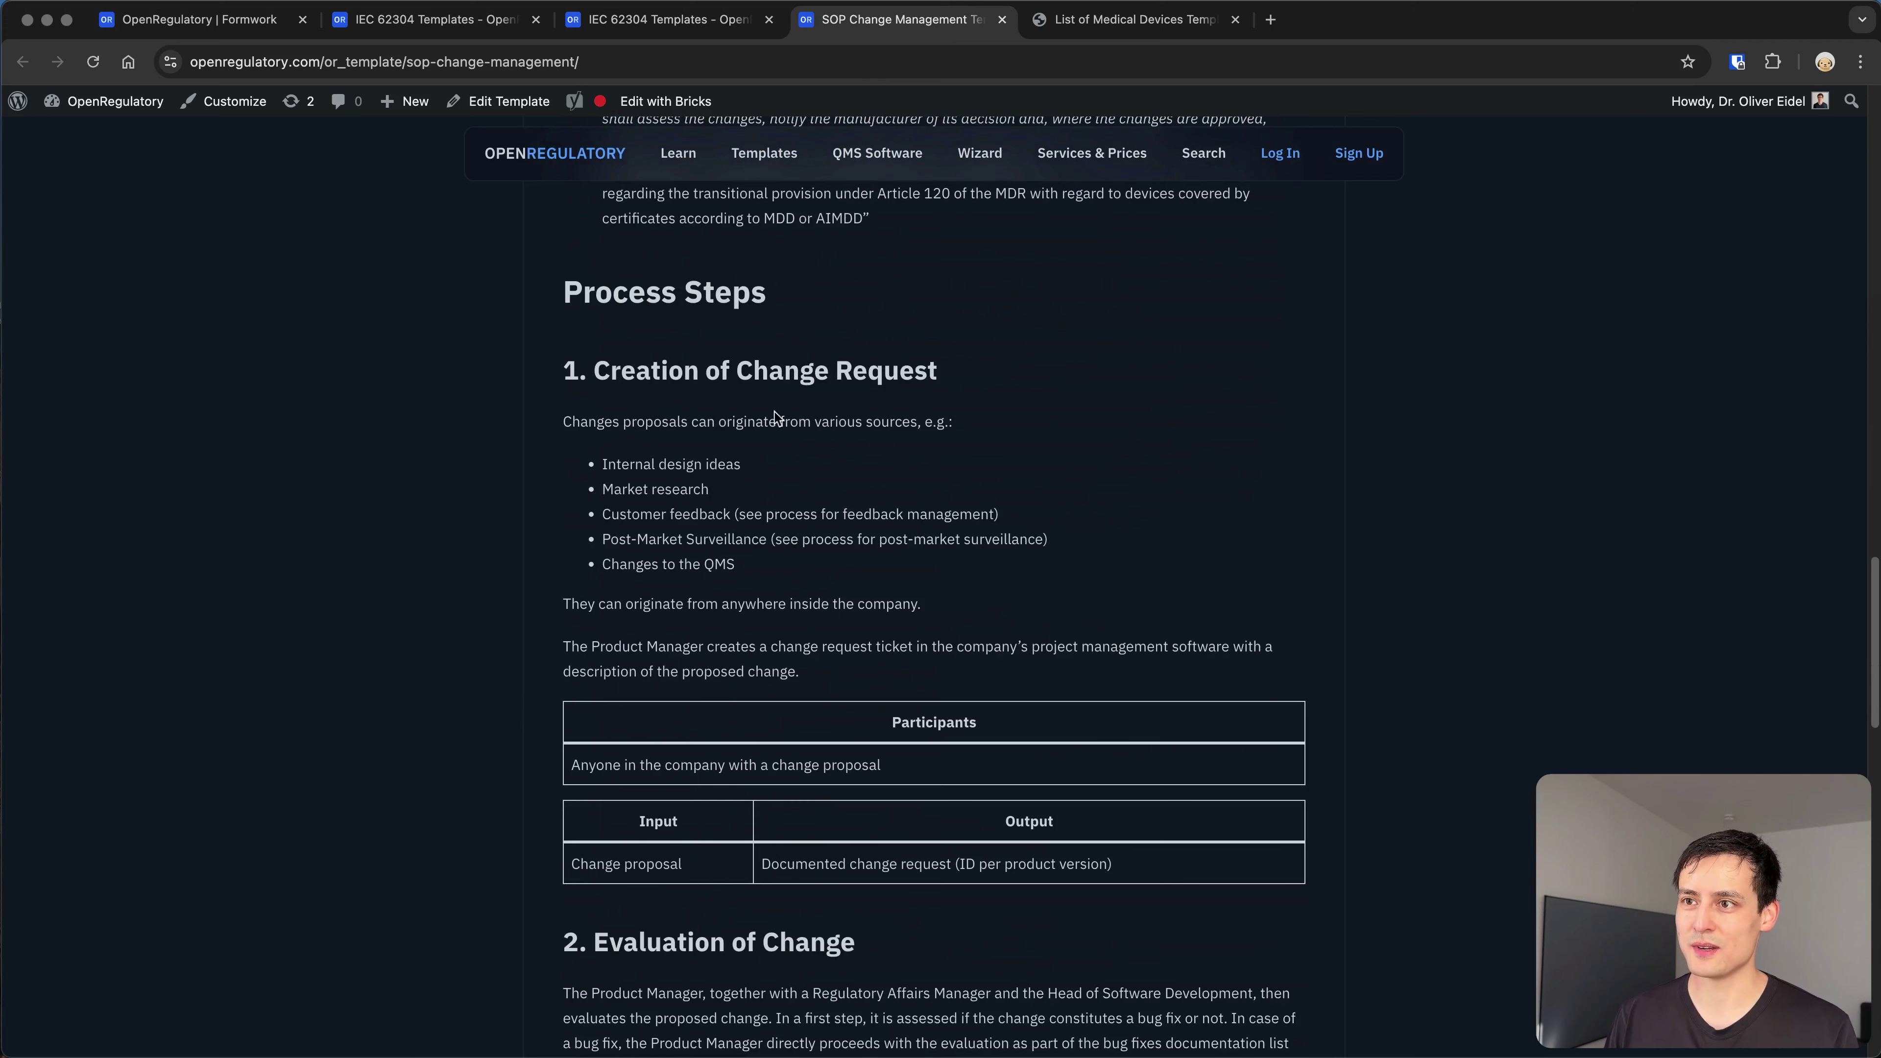
# Examine the change request creation, evaluation and implementation steps of the SOP Change Management template, and close it
pyautogui.moveTo(580, 370); pyautogui.dragTo(899, 372)
pyautogui.scroll(-2, 950, 442)
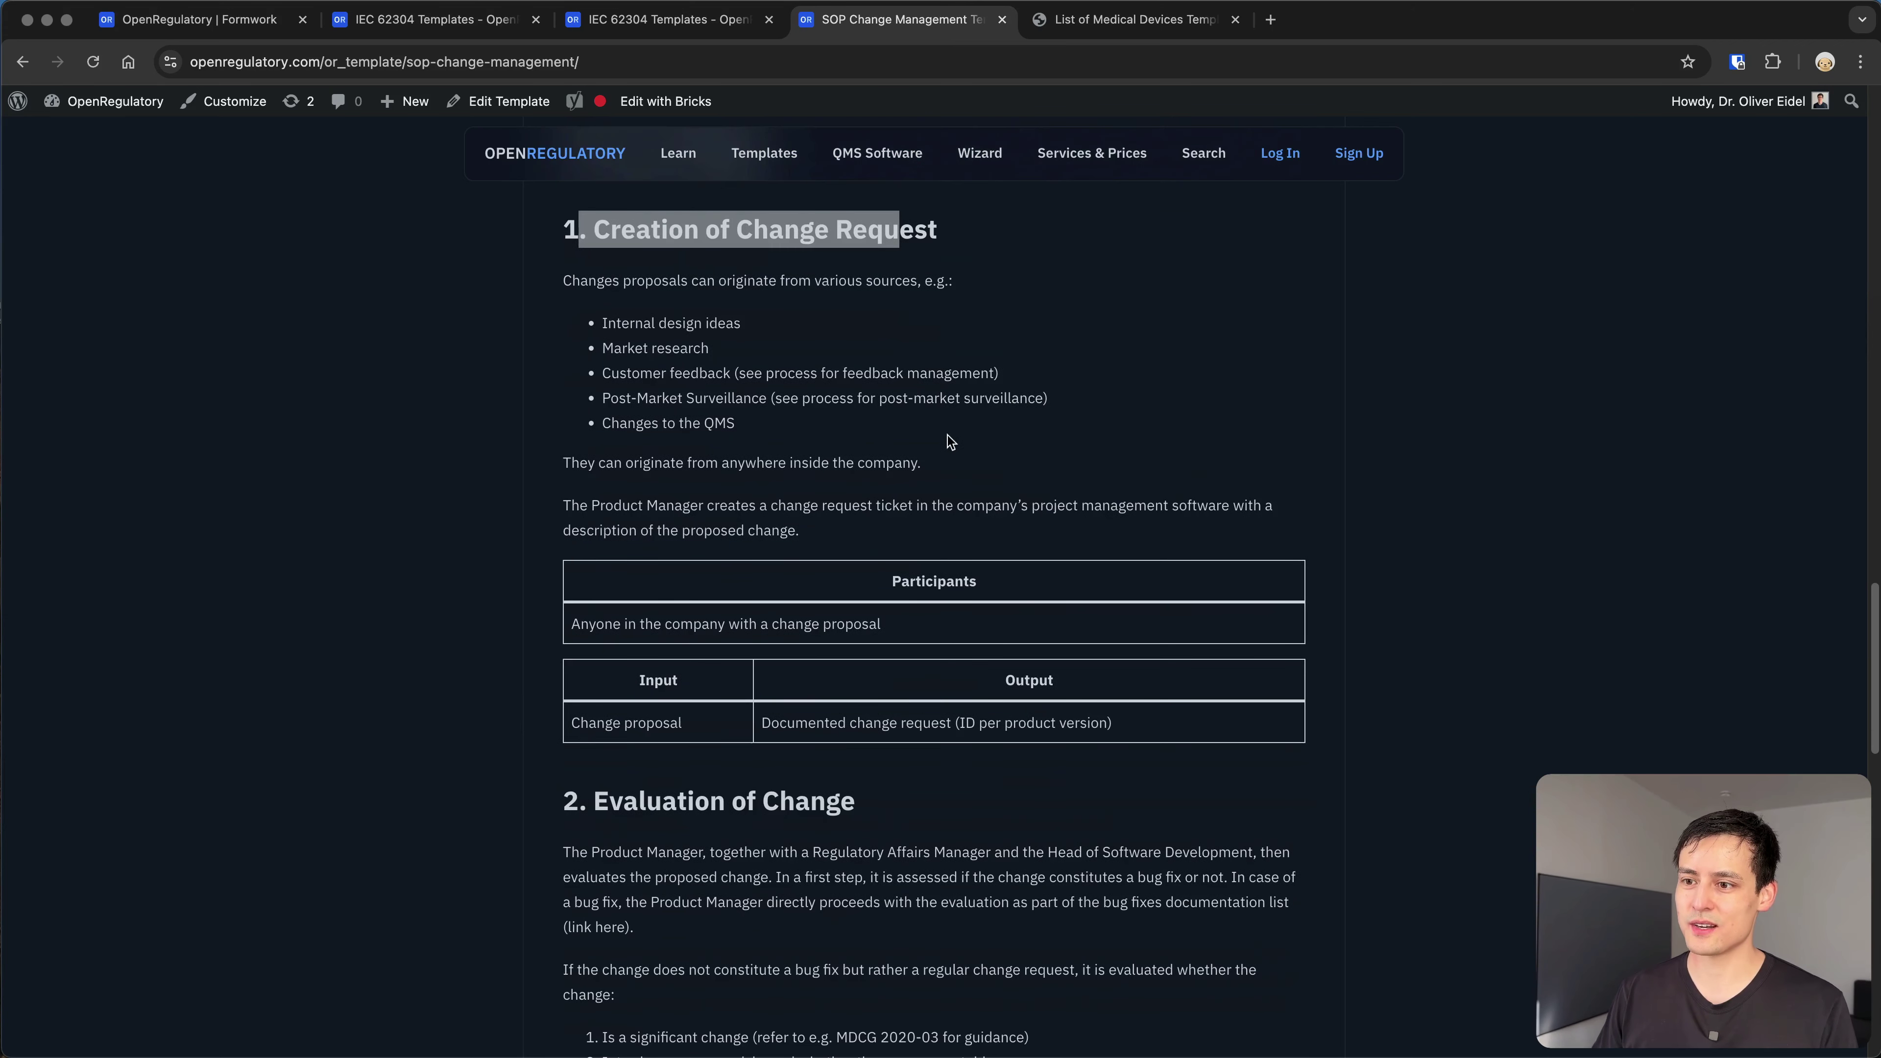
pyautogui.scroll(-4, 889, 637)
pyautogui.moveTo(599, 483); pyautogui.dragTo(935, 501)
pyautogui.scroll(-15, 935, 501)
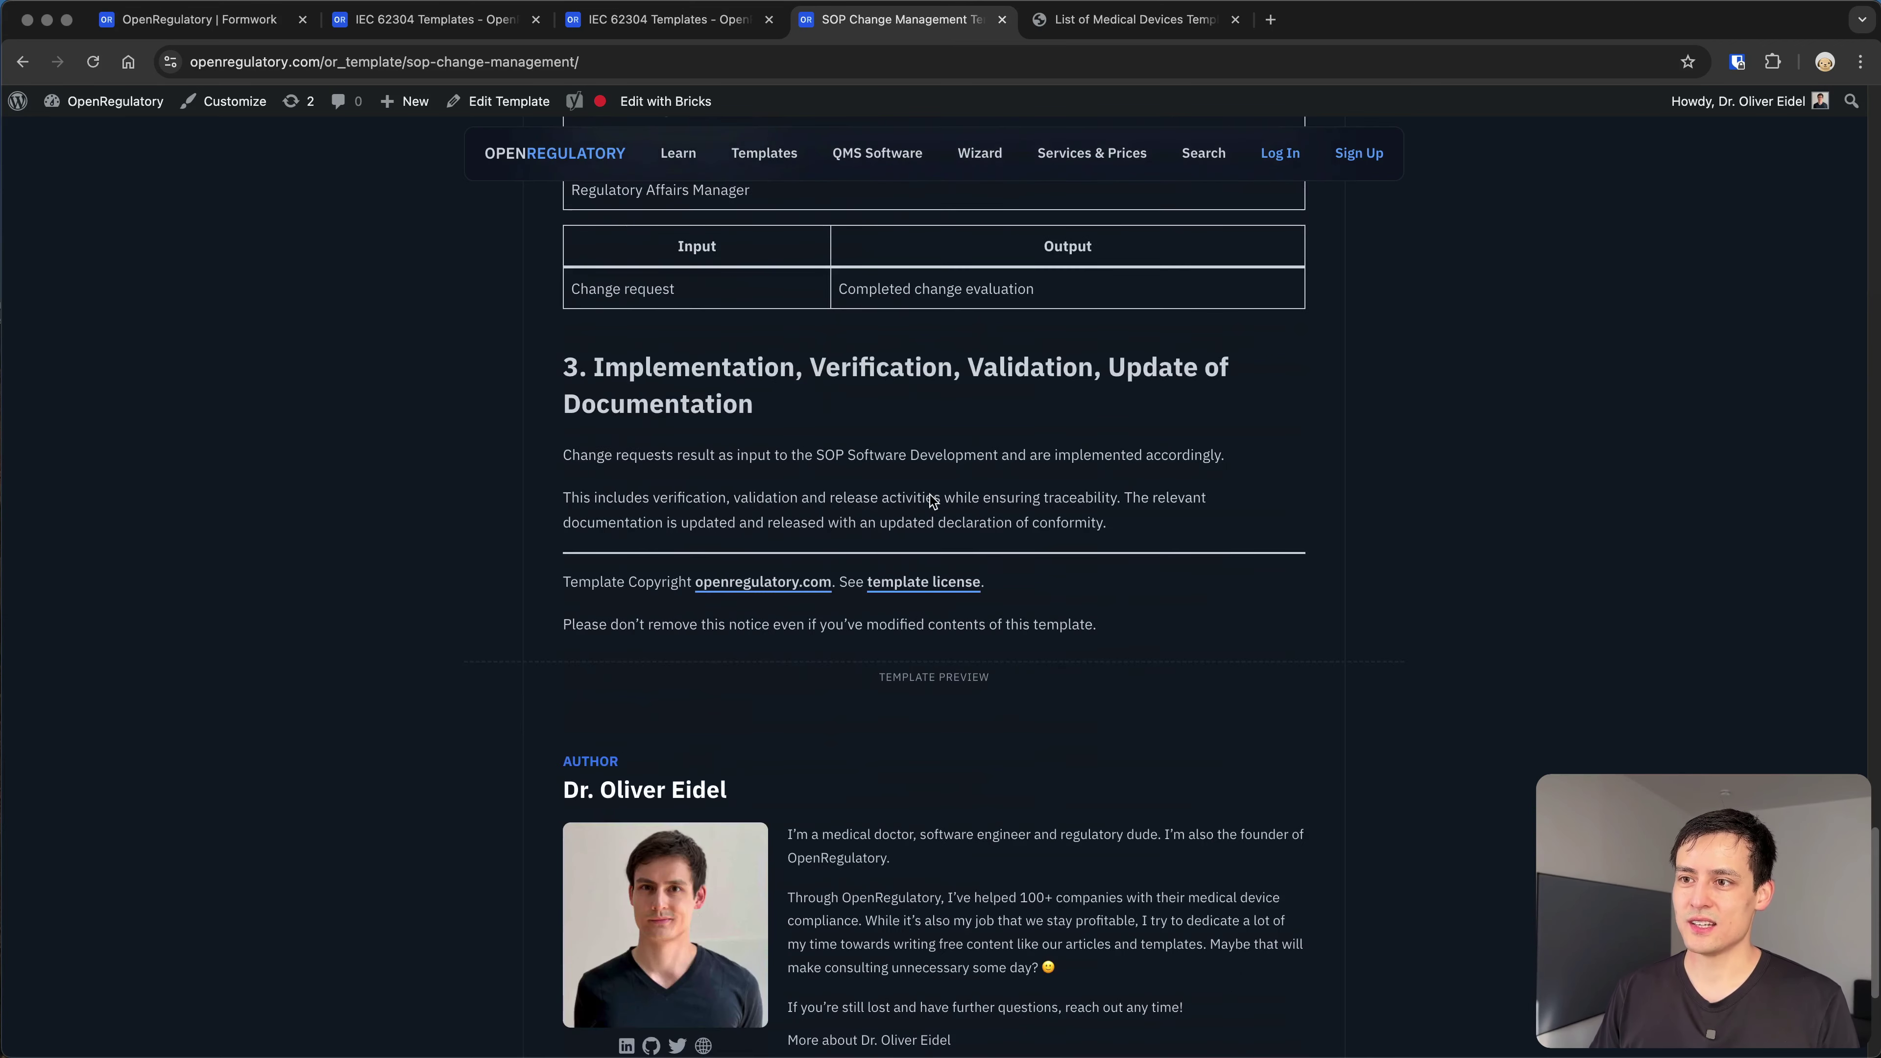
pyautogui.moveTo(641, 365); pyautogui.dragTo(954, 394)
pyautogui.click(950, 382)
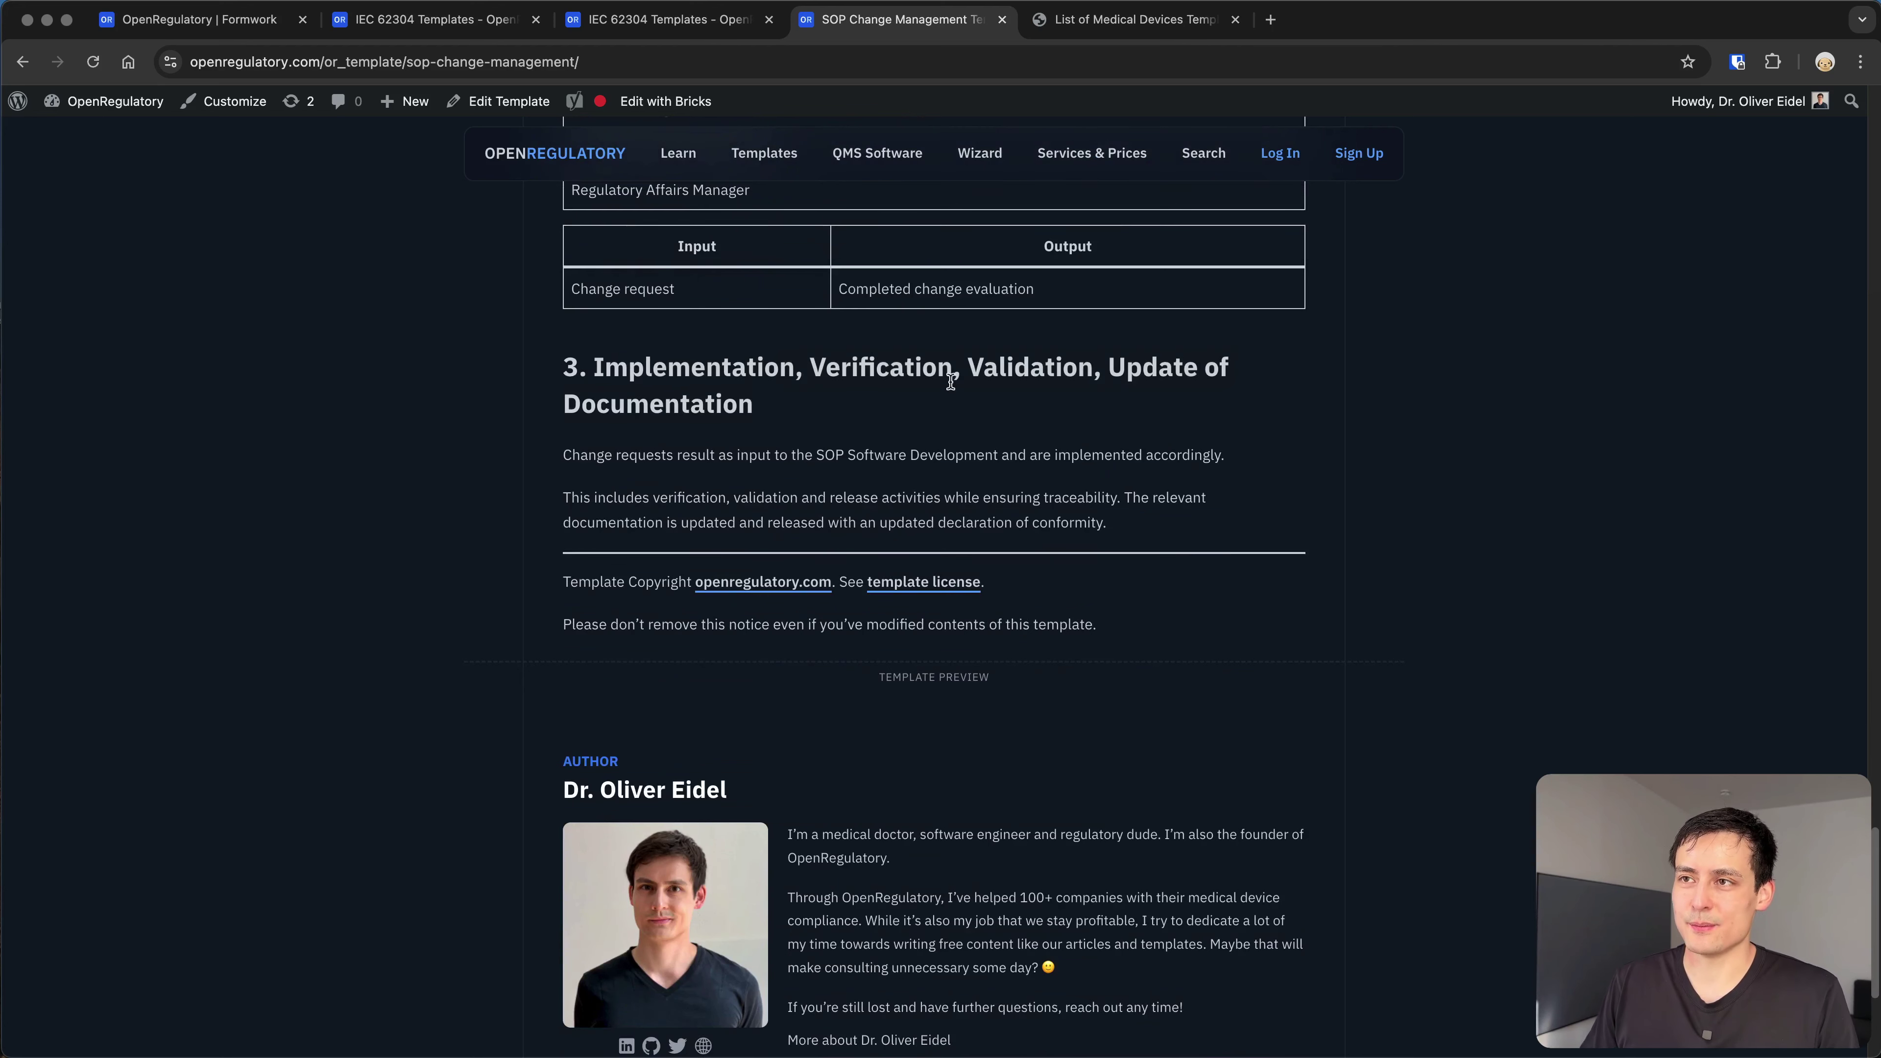
pyautogui.press('super+w')
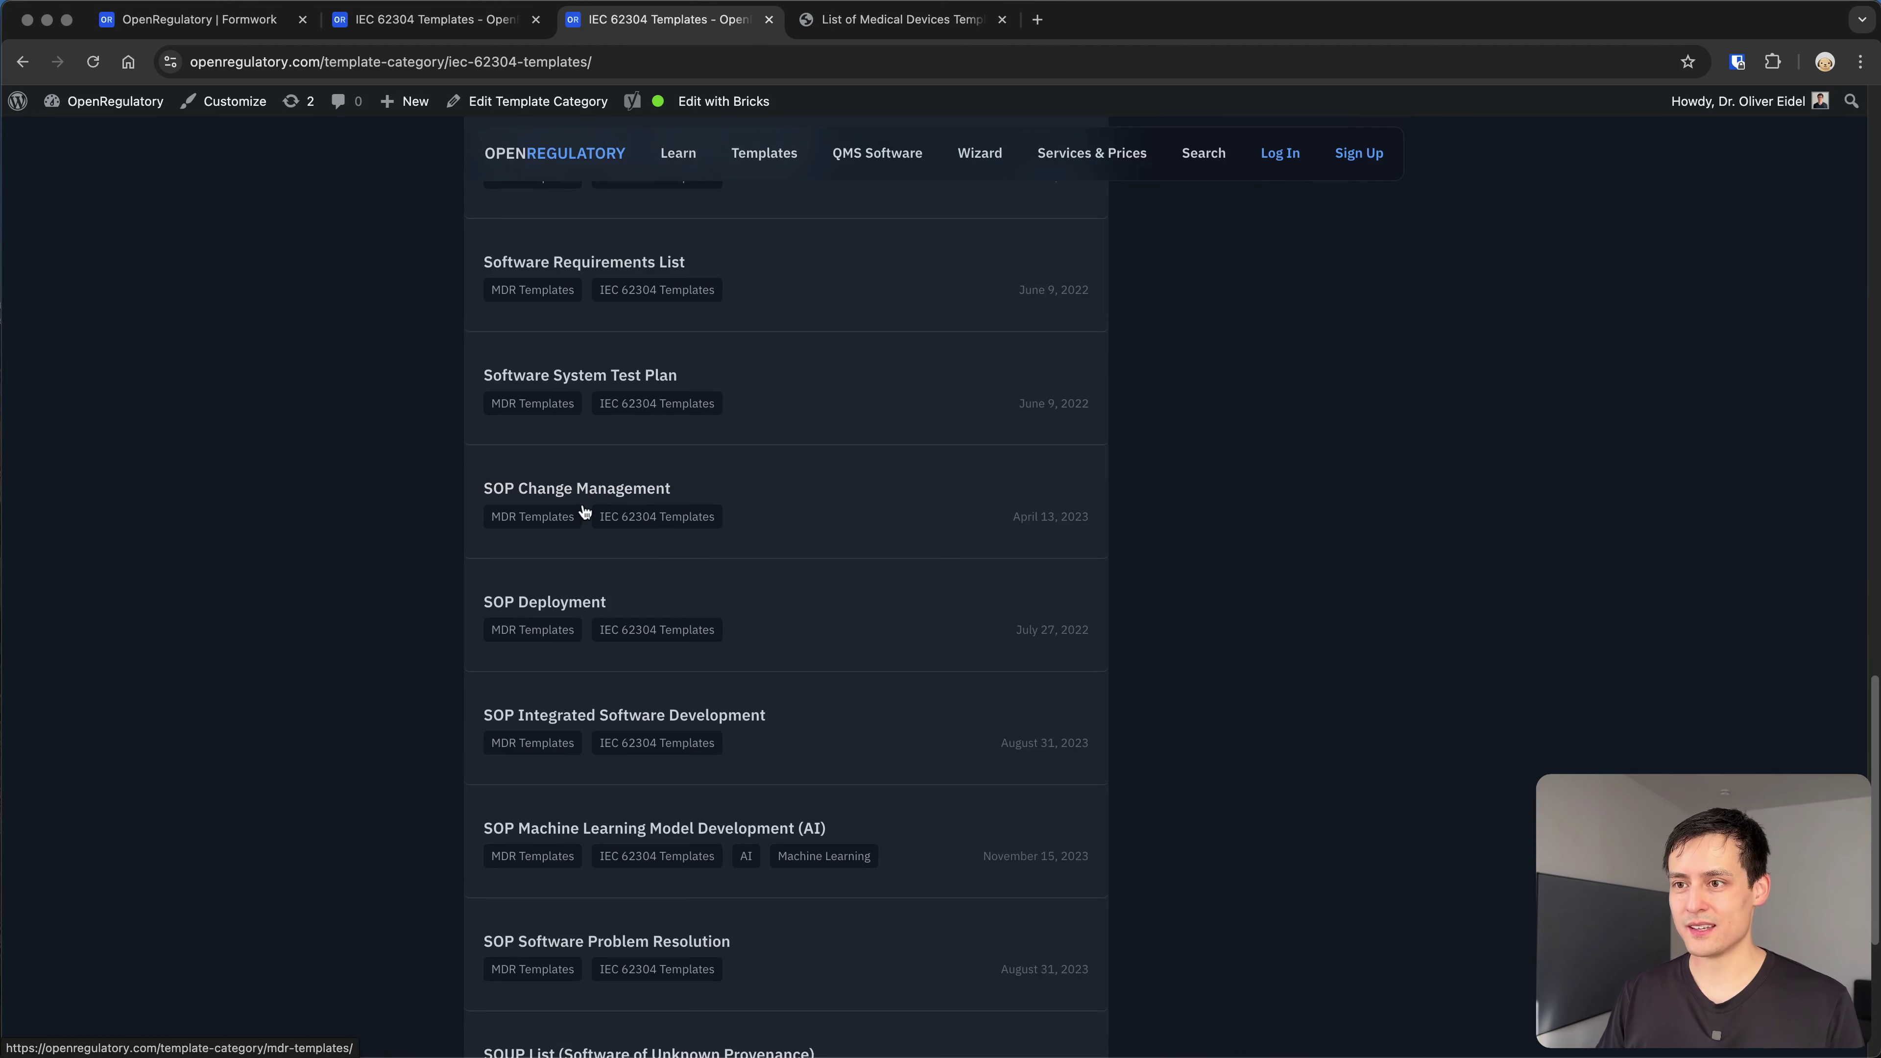
# Open the SOP Deployment template in a new tab, look through its integration and device traceability sections, and close it
pyautogui.scroll(-2, 585, 511)
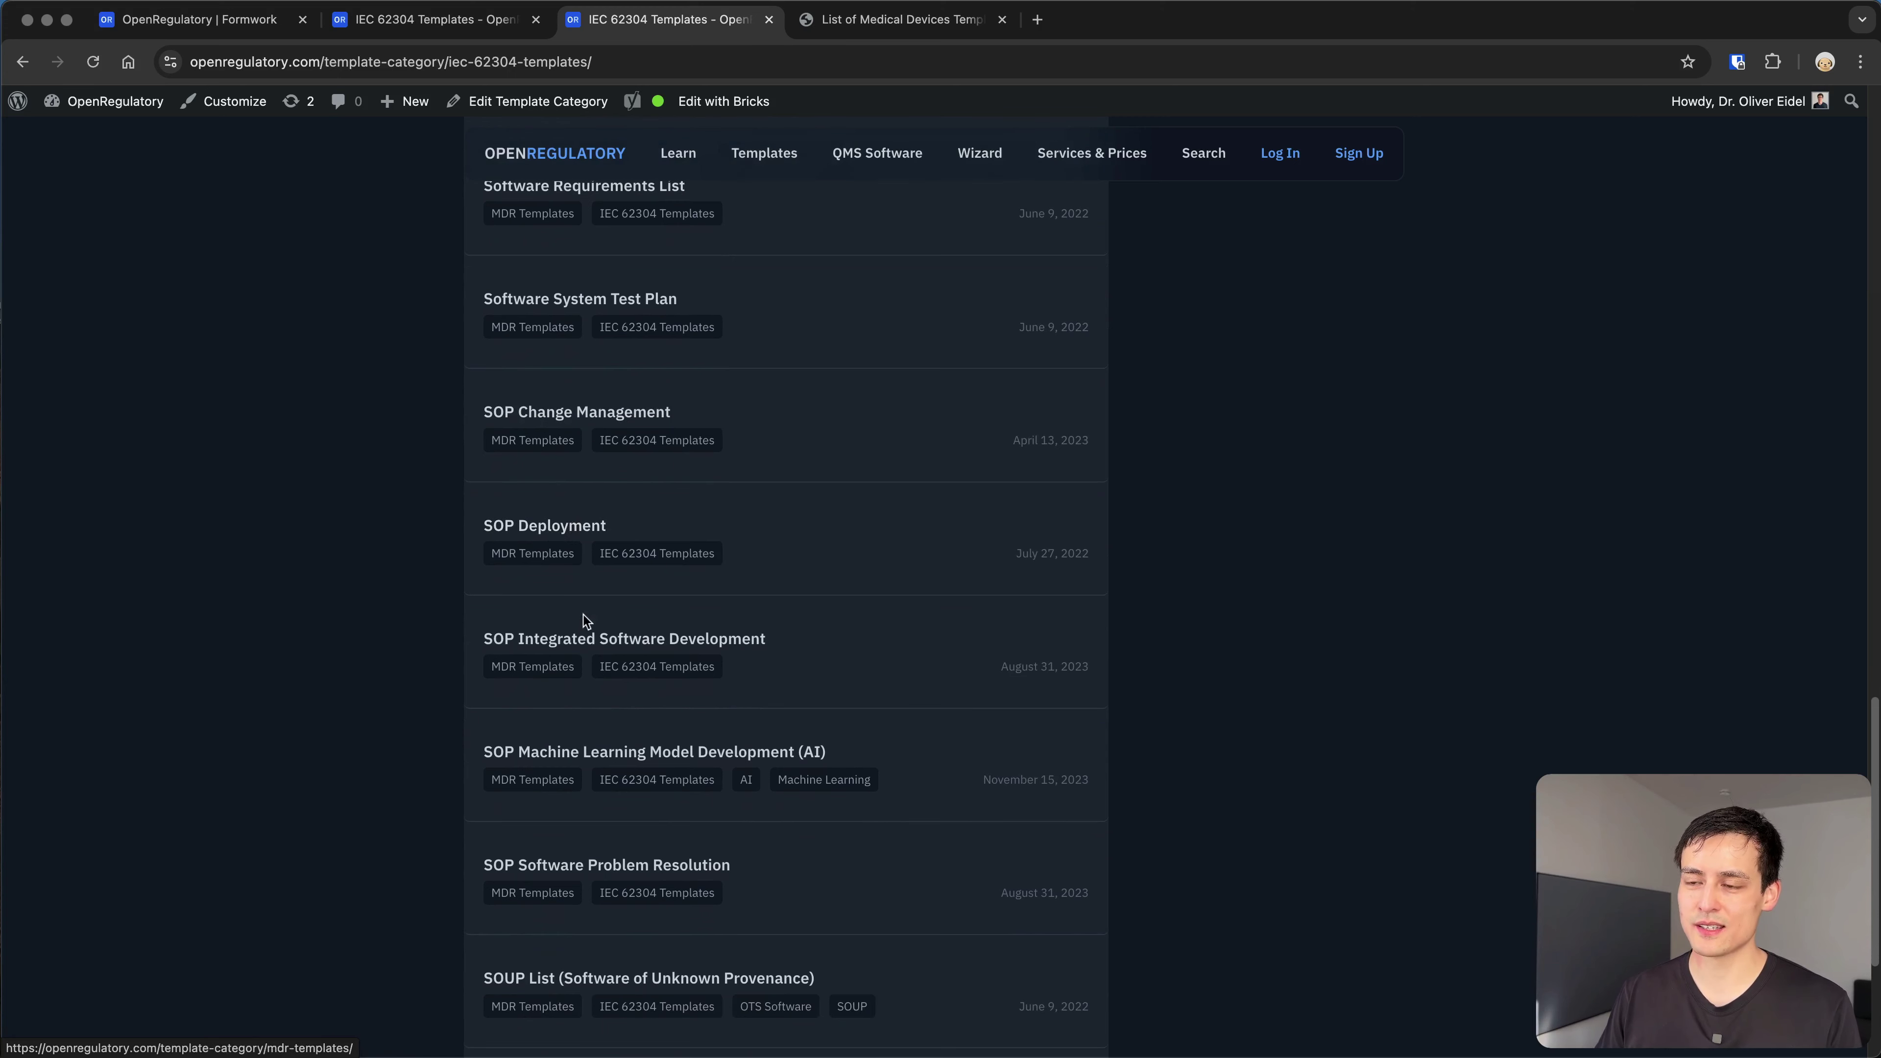
pyautogui.keyDown('super'); pyautogui.click(566, 525); pyautogui.keyUp('super')
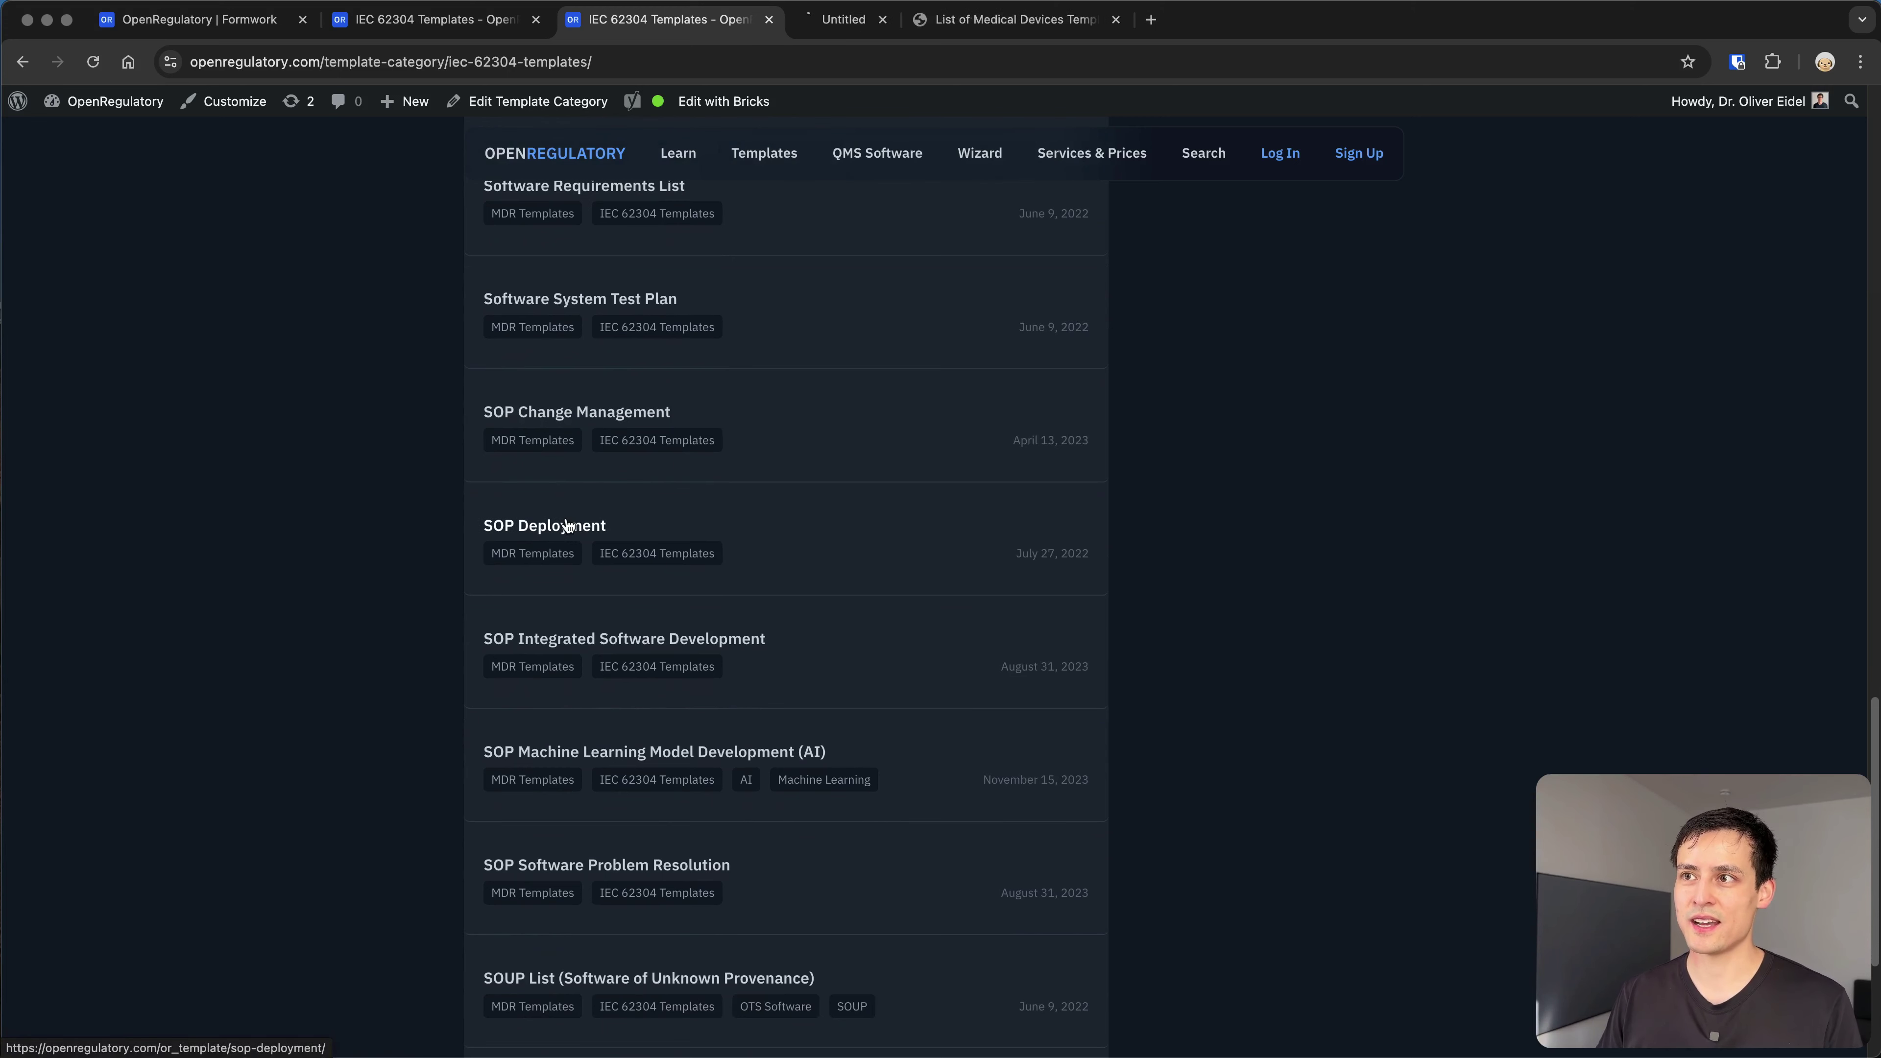
pyautogui.click(893, 19)
pyautogui.scroll(-15, 882, 615)
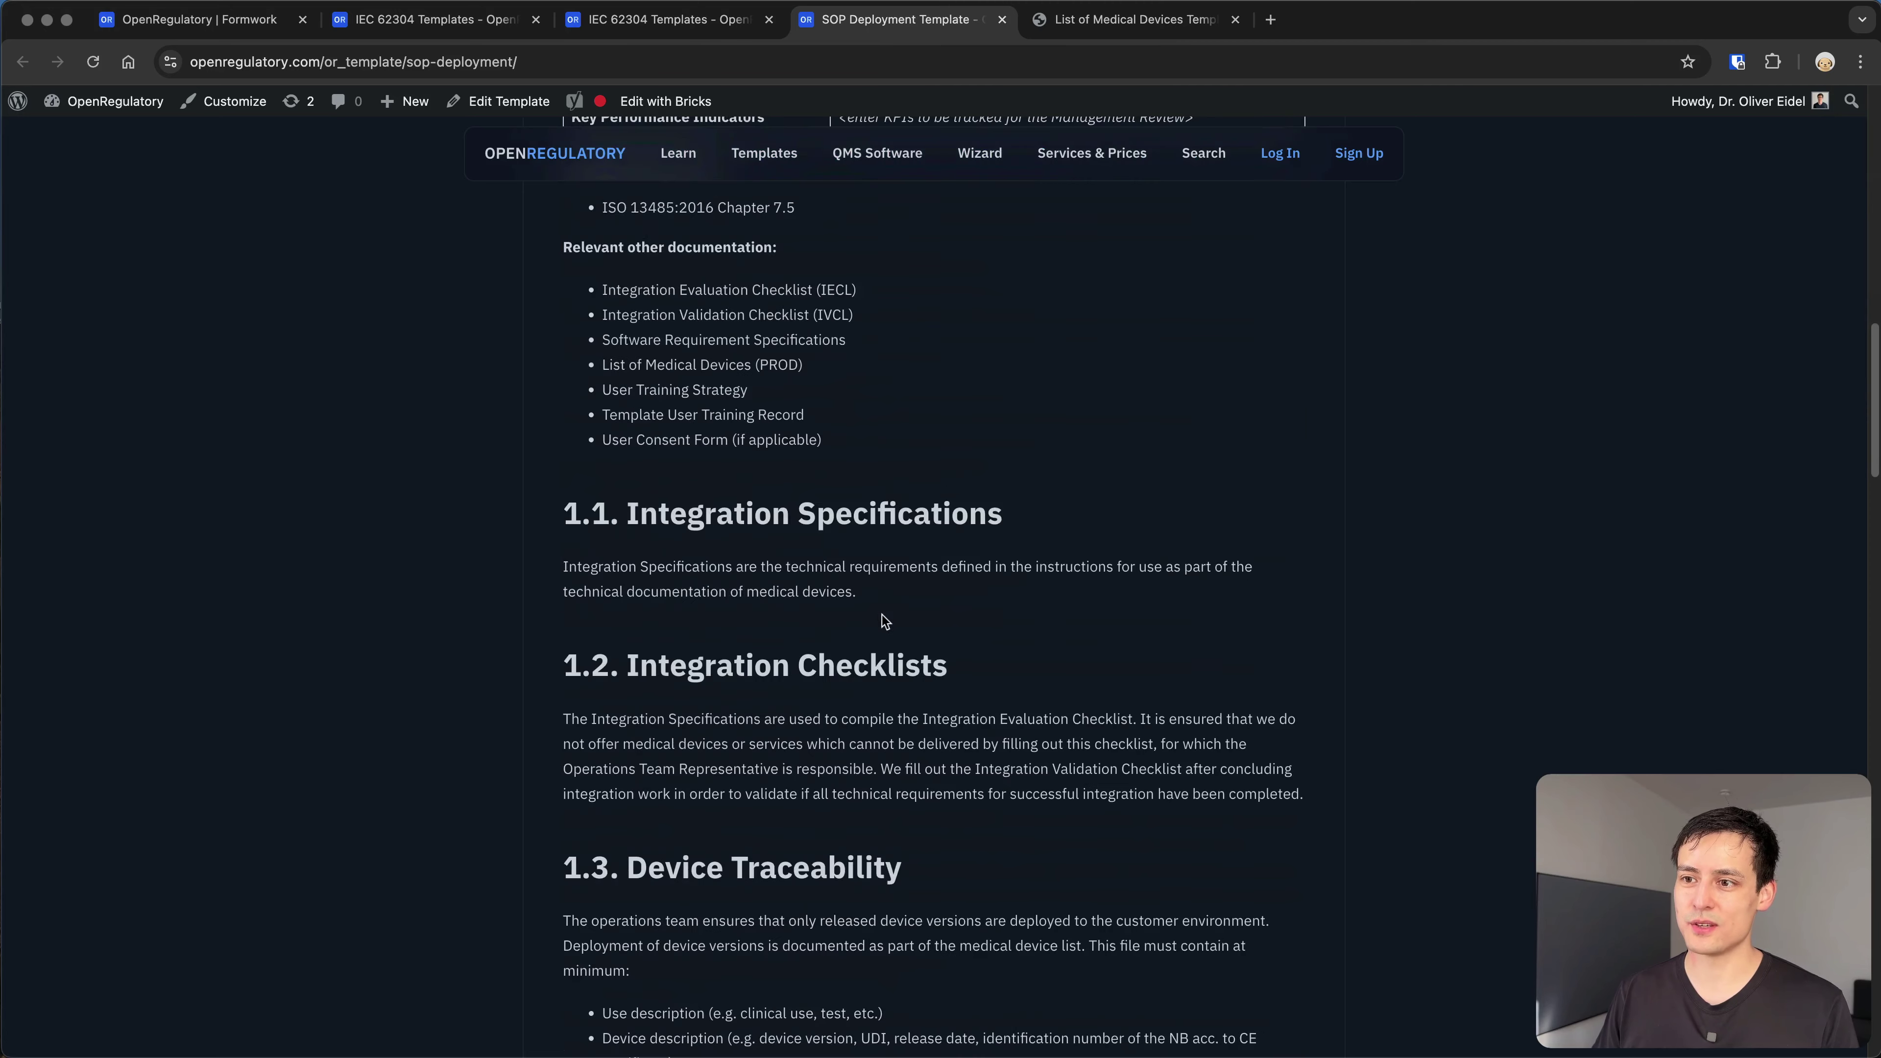
pyautogui.press('super+w')
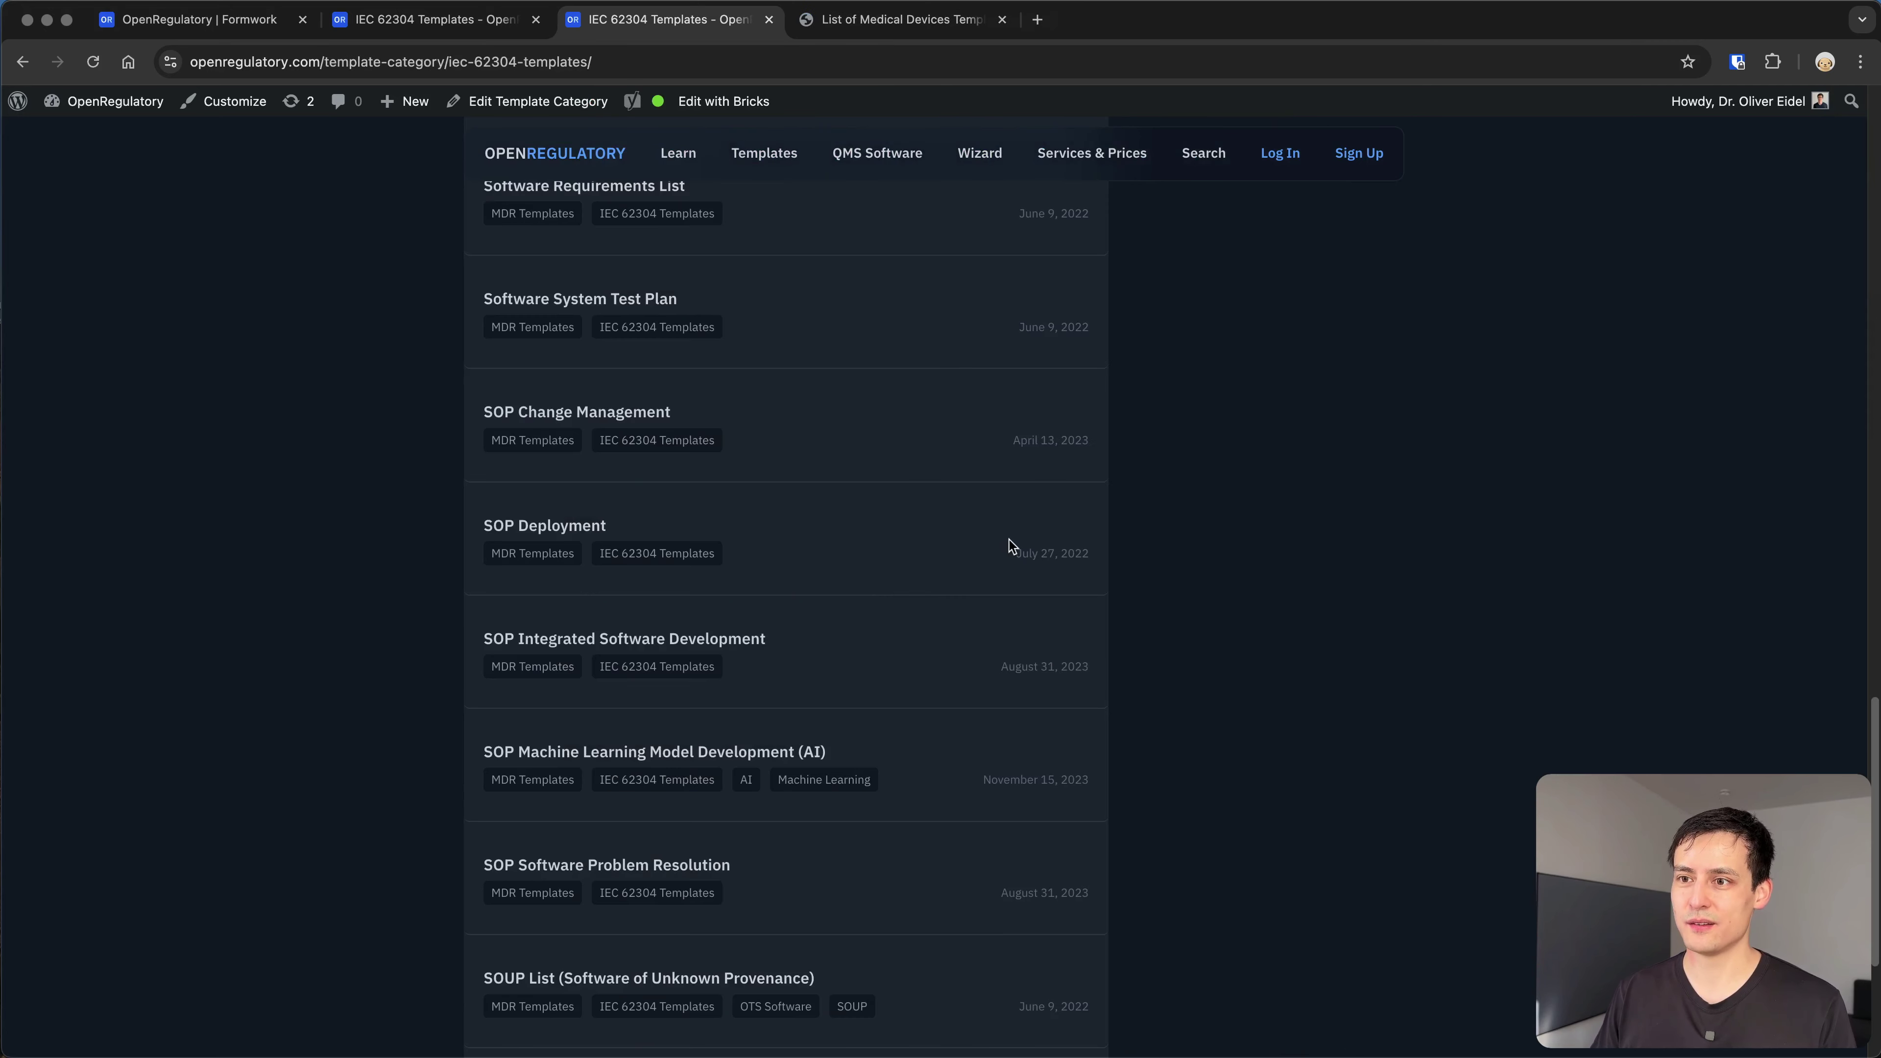
# Review the remaining template entries from SOP Integrated Software Development to User Needs List
pyautogui.scroll(-1, 1008, 545)
pyautogui.scroll(-1, 1008, 545)
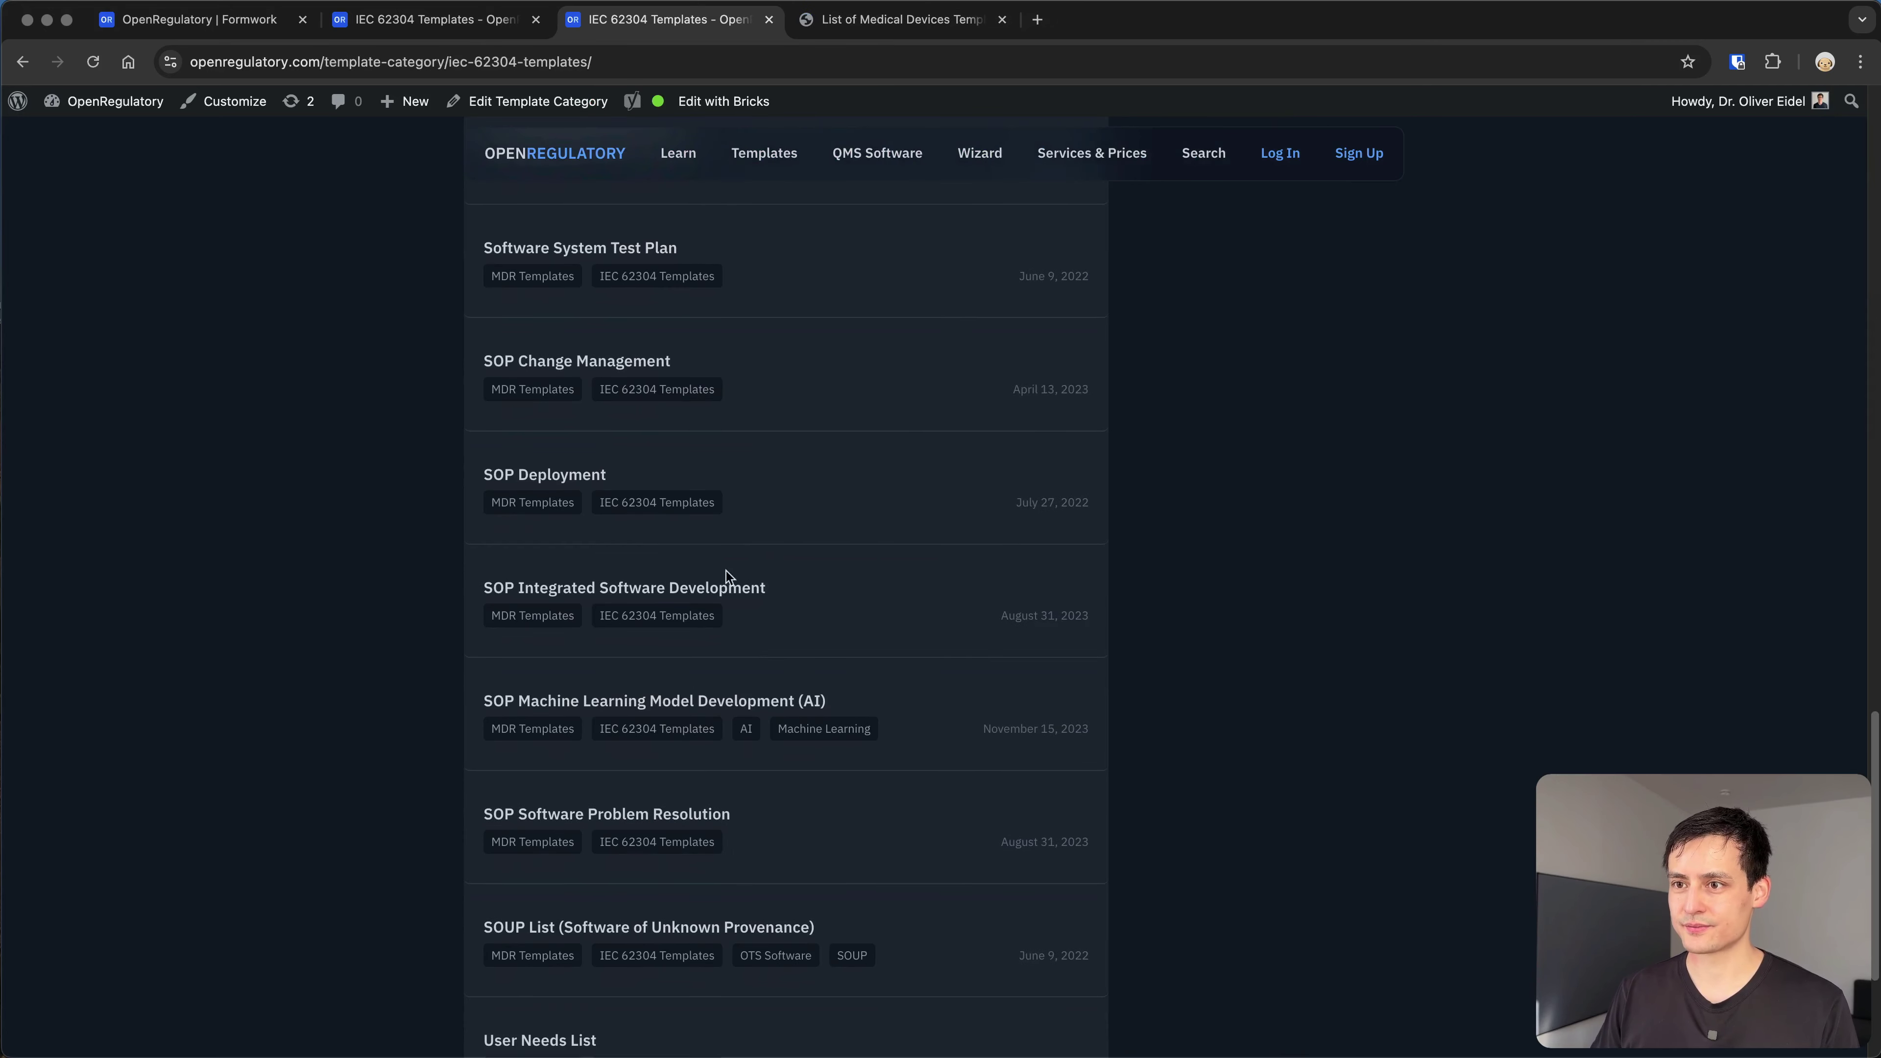
pyautogui.scroll(-1, 682, 602)
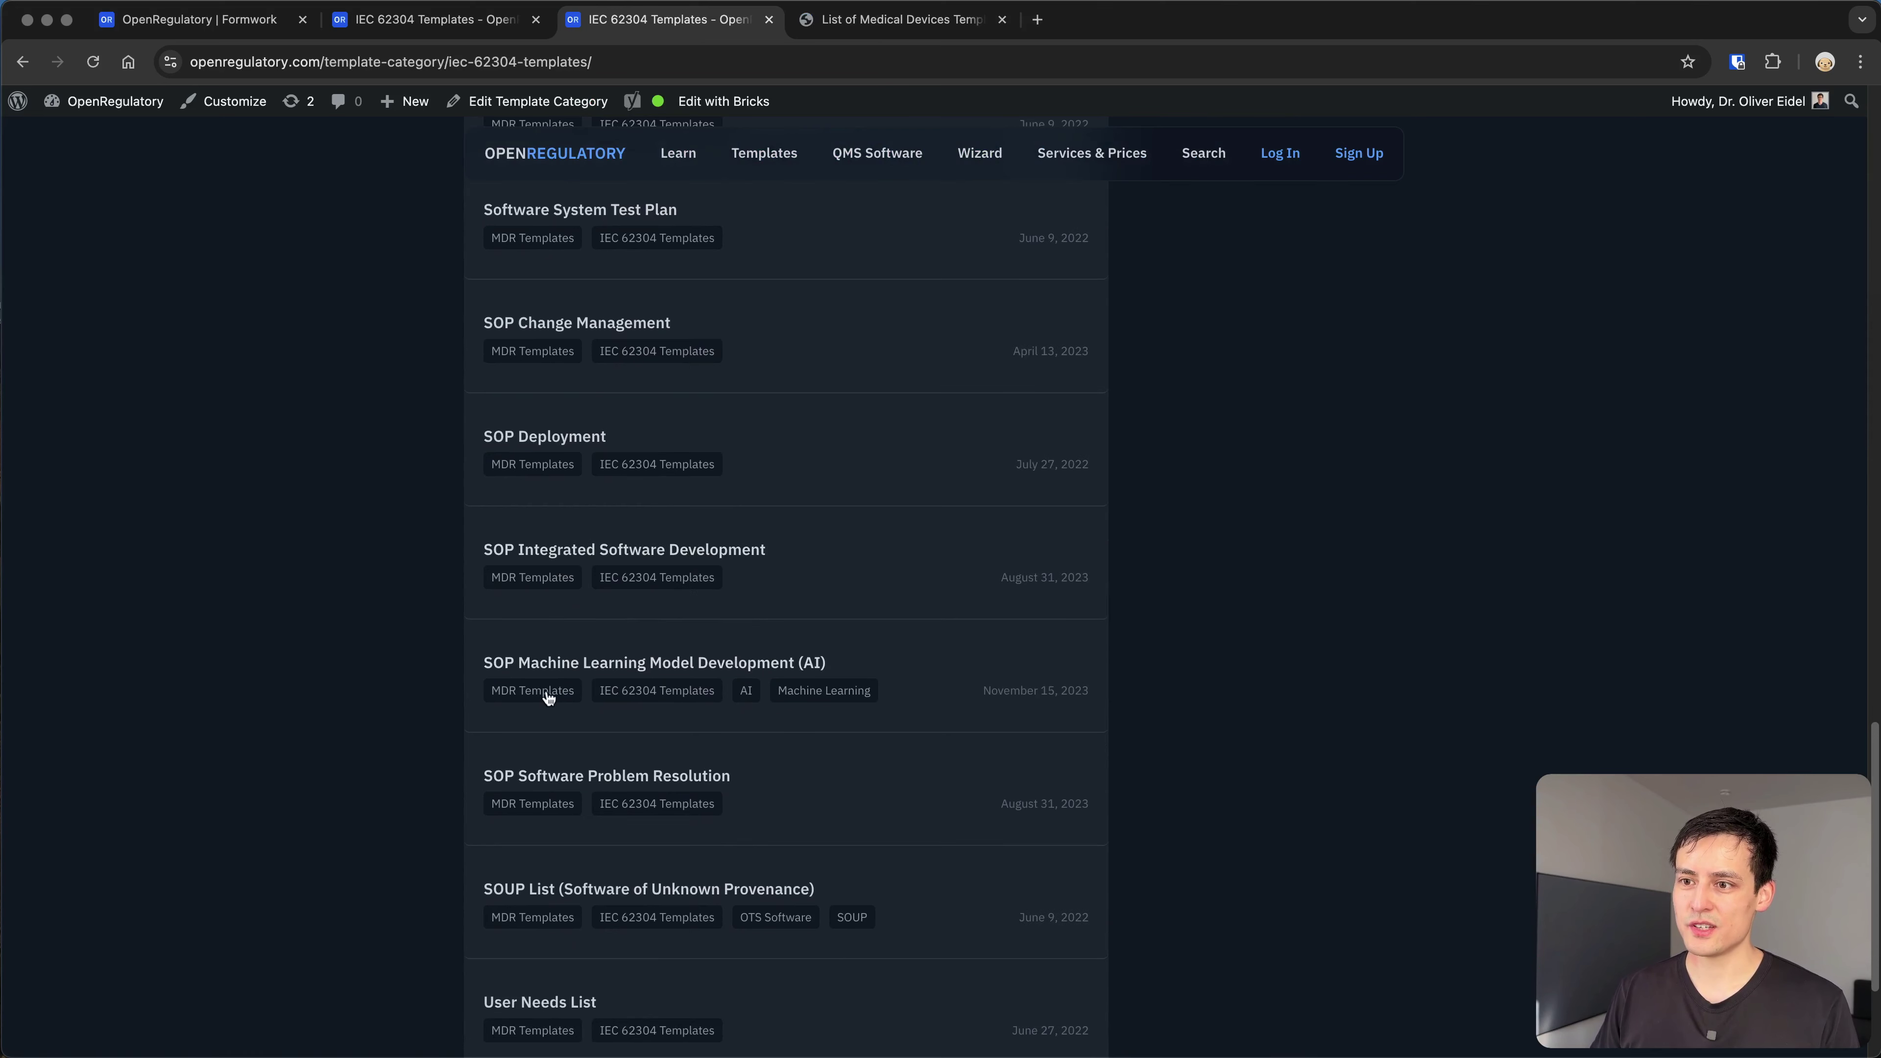
pyautogui.scroll(-1, 667, 659)
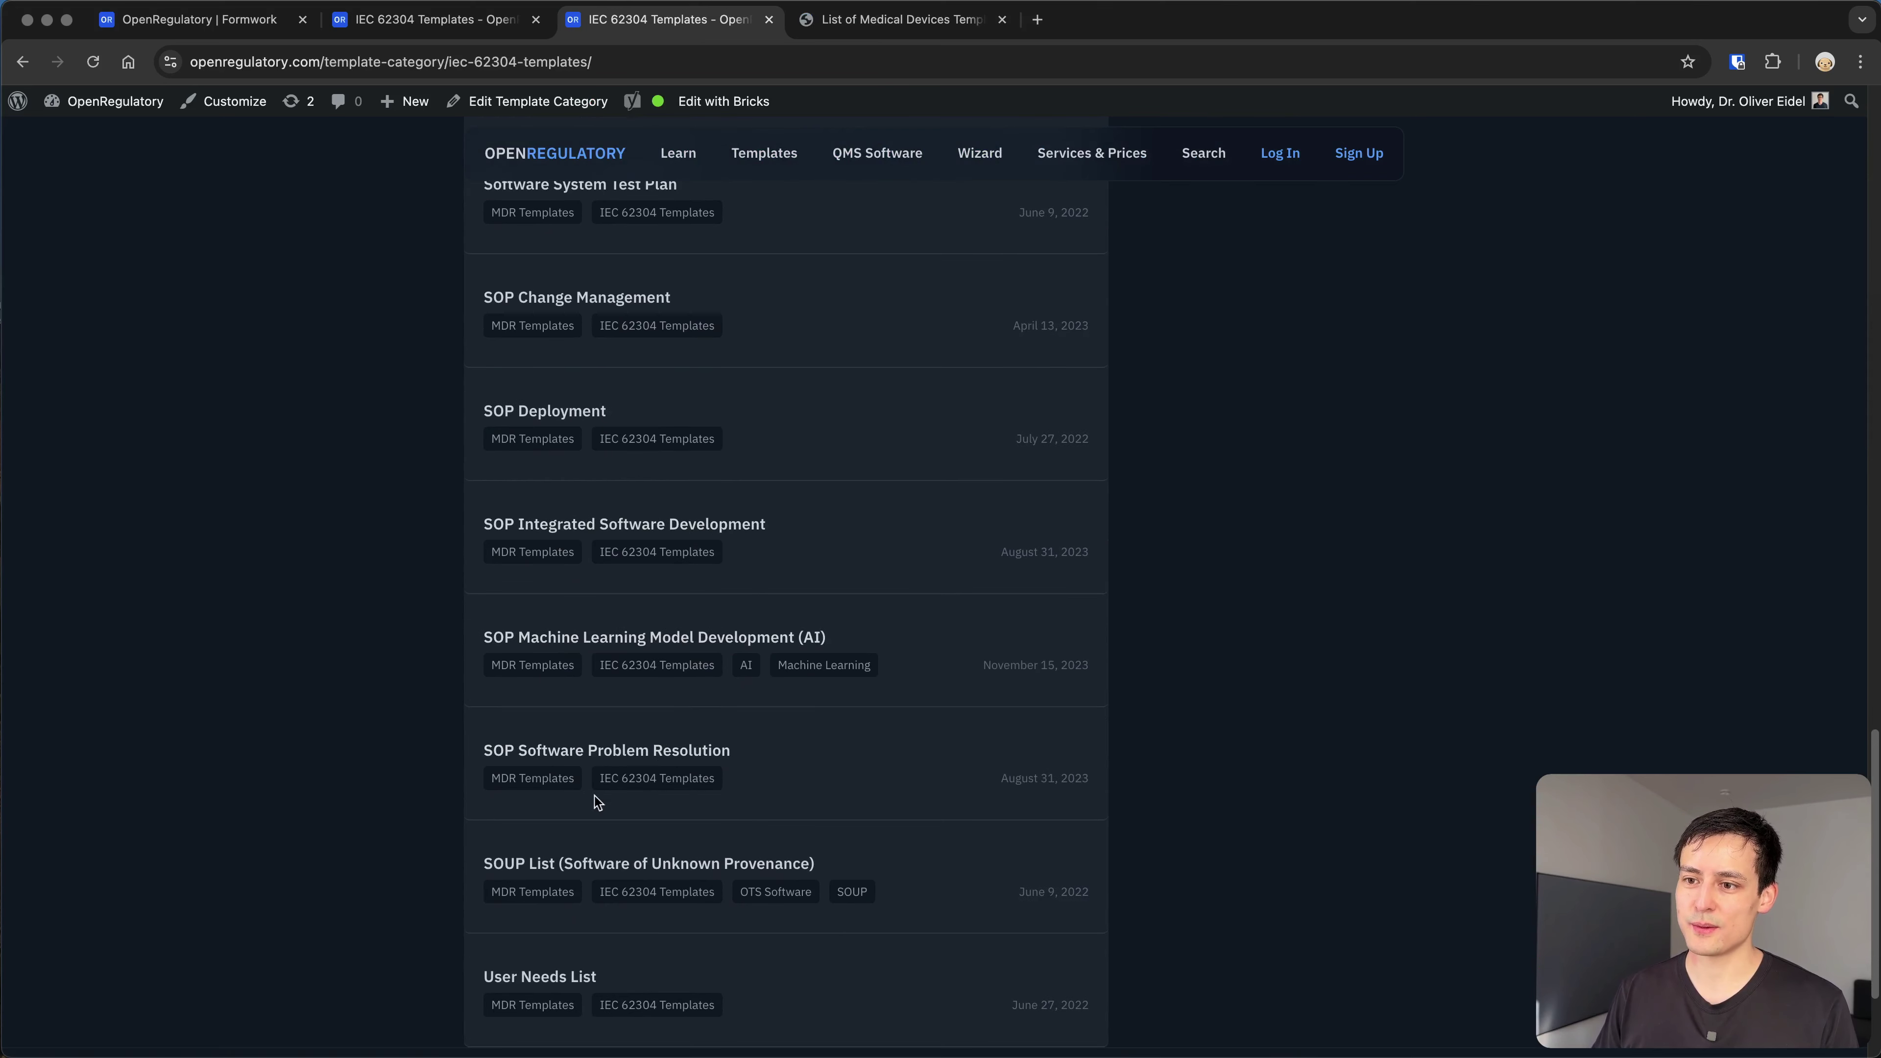
pyautogui.scroll(-3, 595, 798)
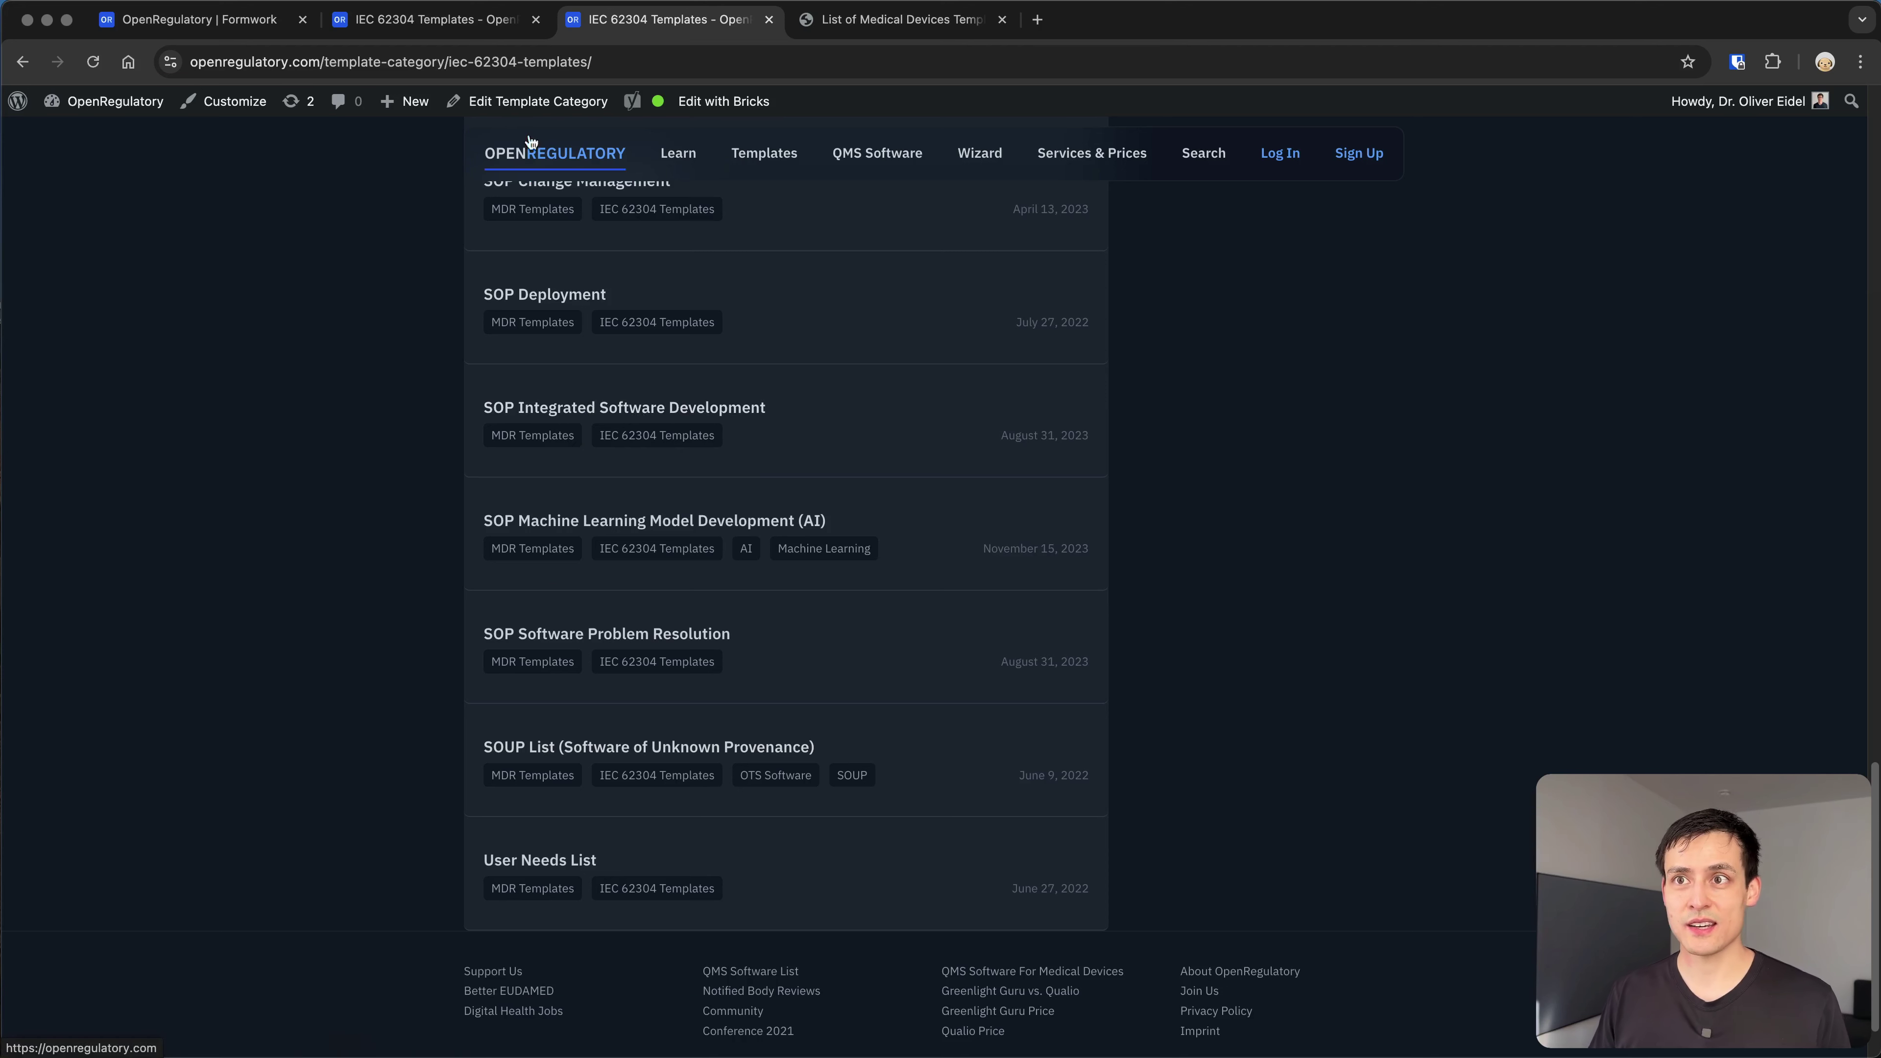
# Switch to Formwork, open the SOPs folder in the QMS documents, and return to the IEC 62304 templates list
pyautogui.click(189, 22)
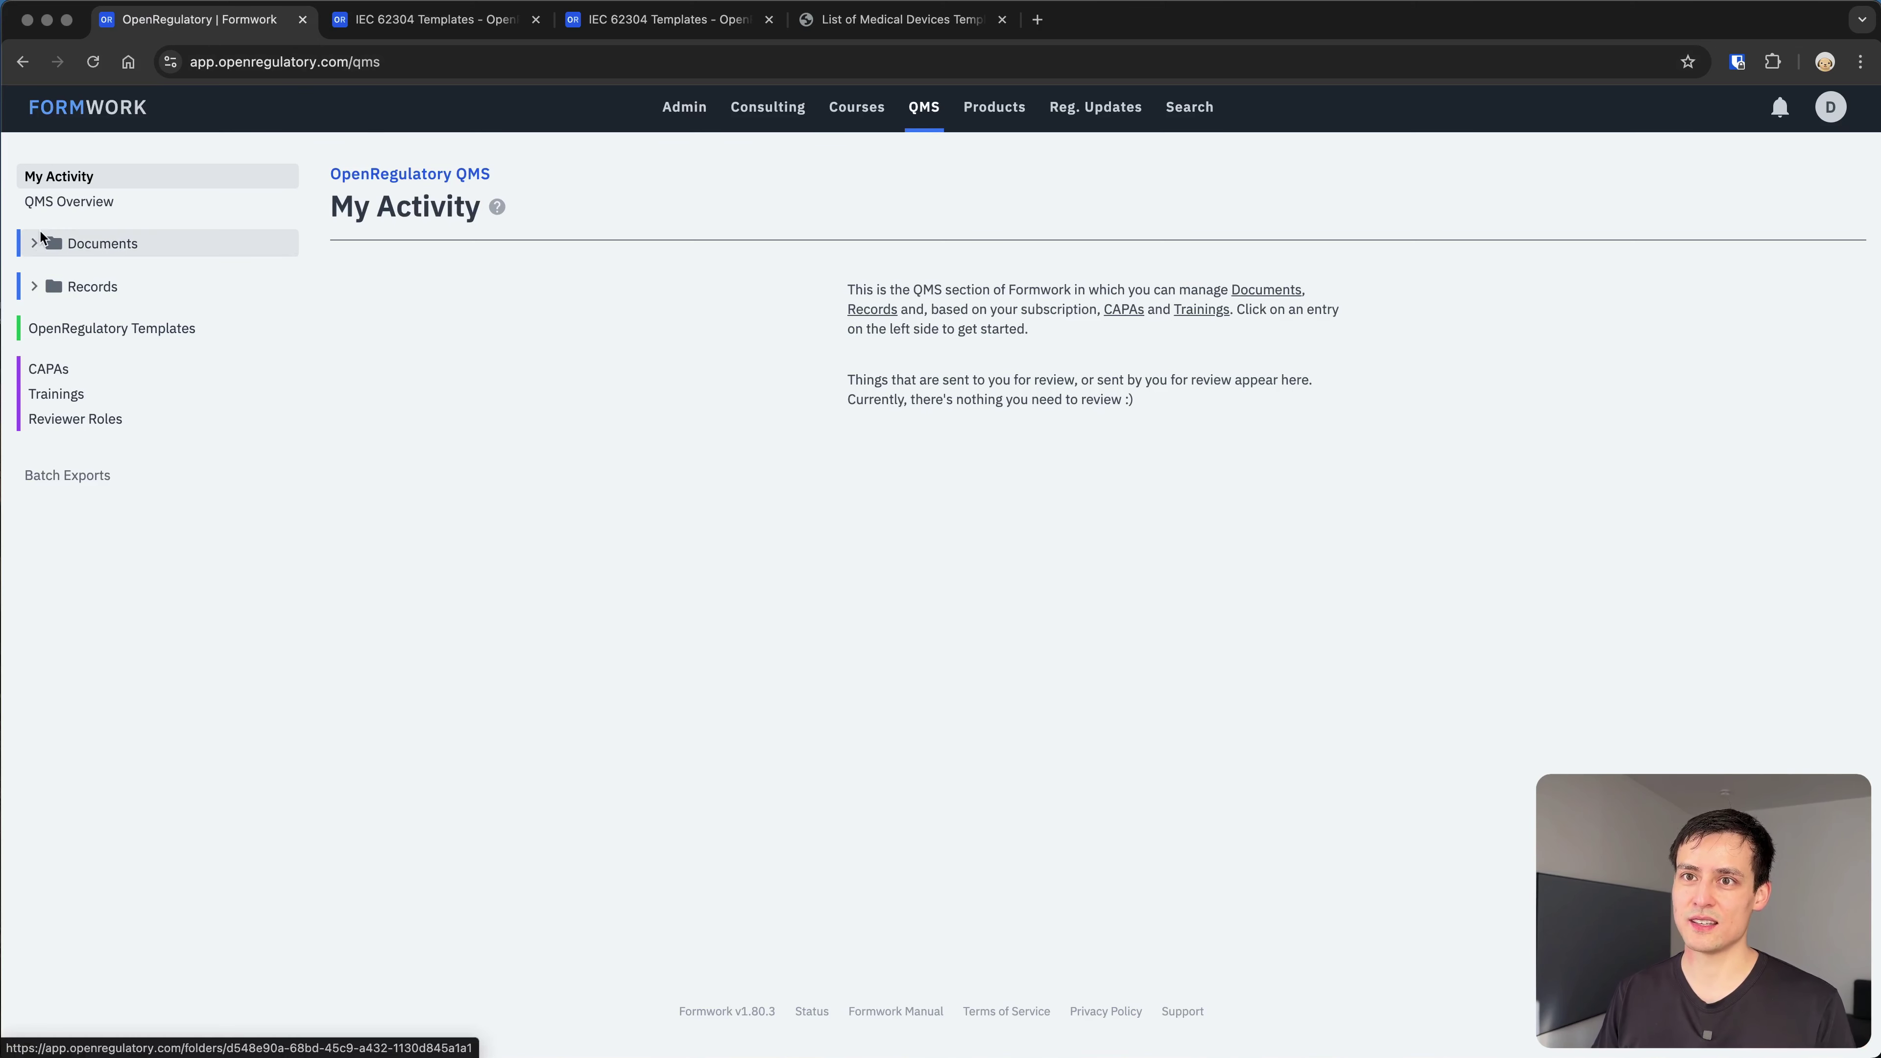
pyautogui.click(37, 241)
pyautogui.click(91, 256)
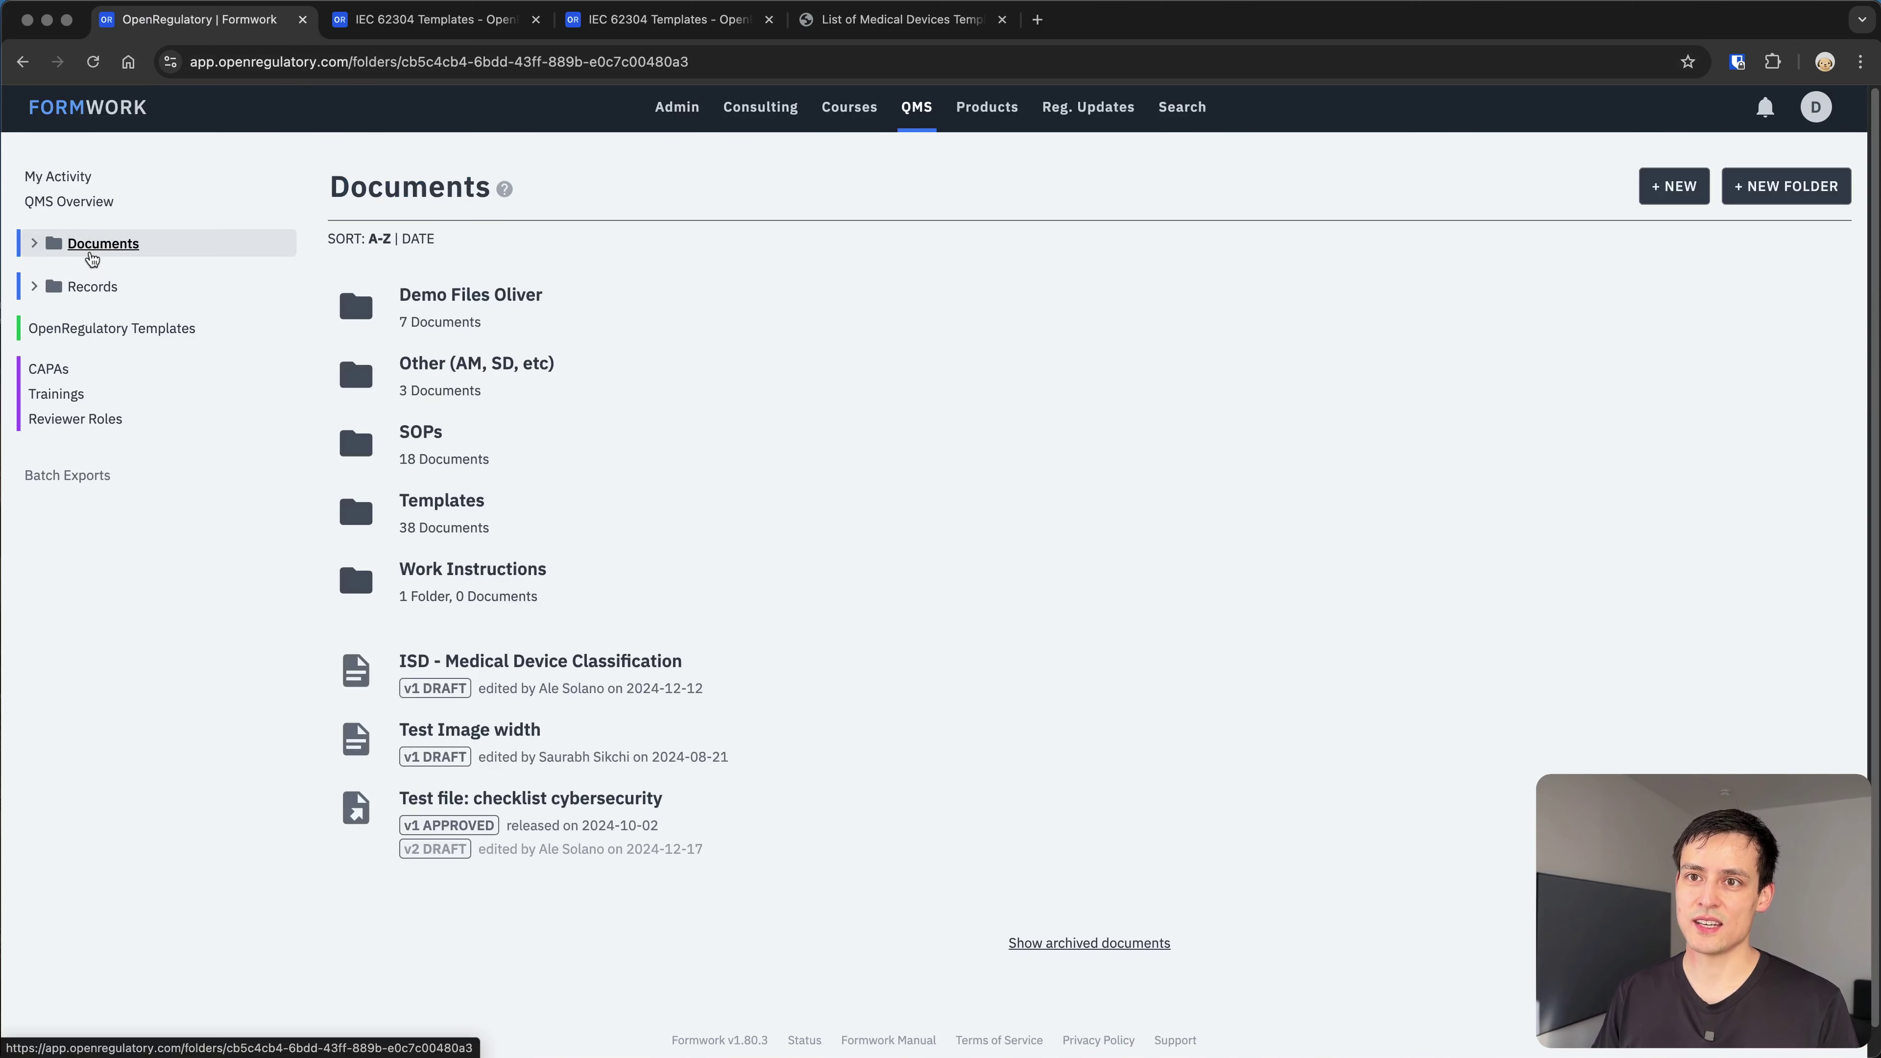
pyautogui.click(485, 455)
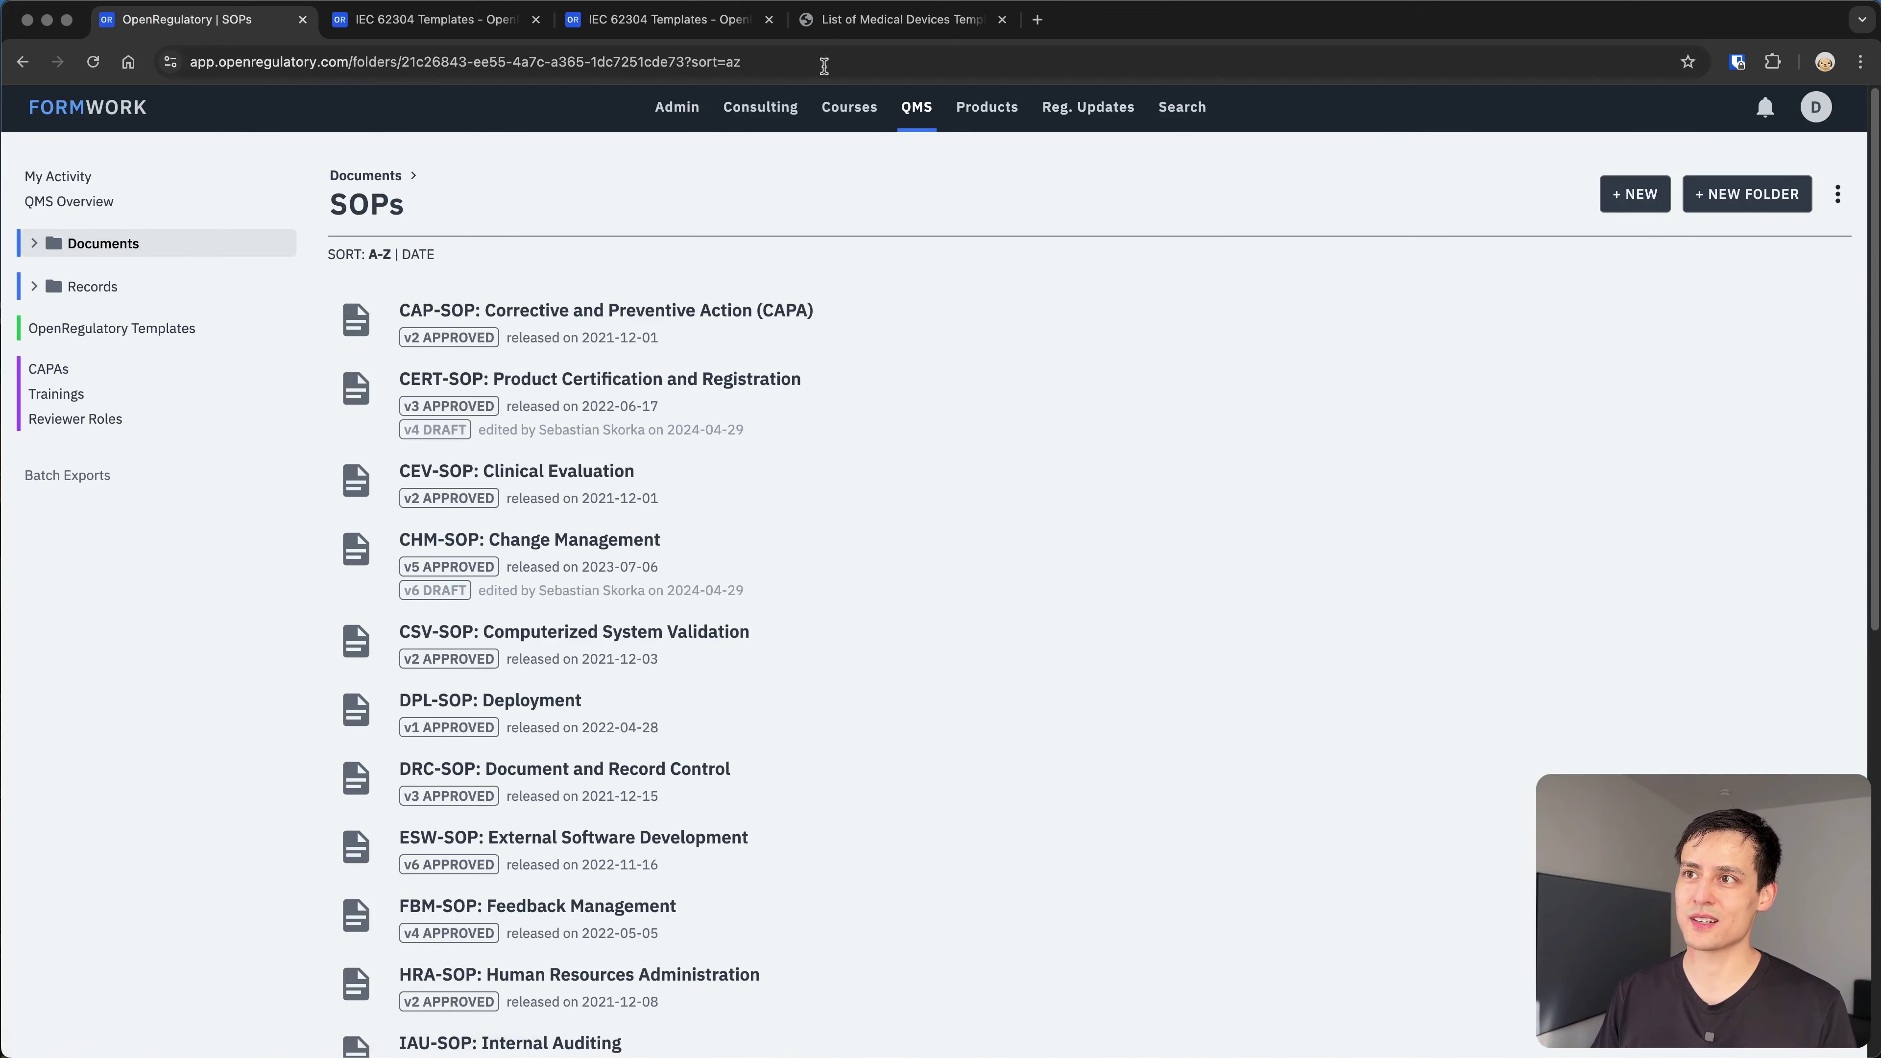
pyautogui.click(852, 19)
pyautogui.click(659, 20)
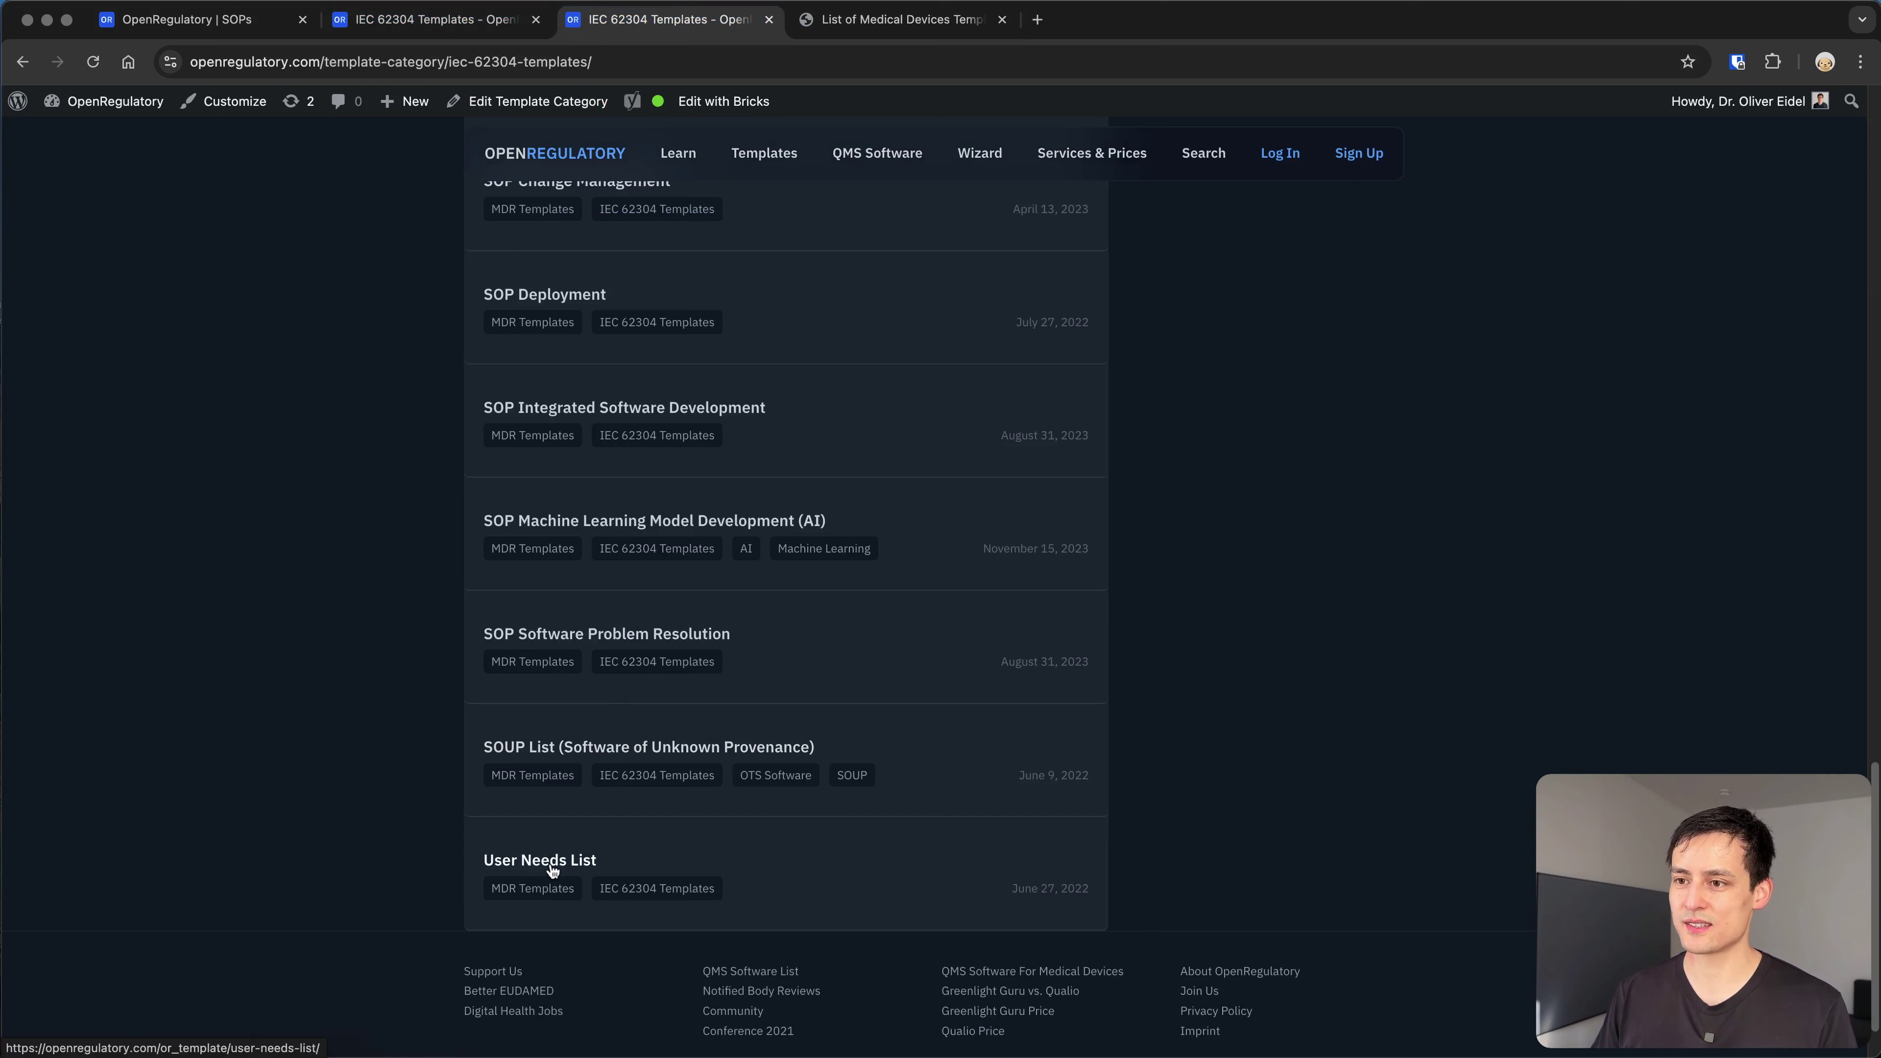
# Switch to Formwork, check the Stakeholders and User Needs of the Test Depression App, and return to the IEC 62304 templates list
pyautogui.click(115, 30)
pyautogui.click(987, 108)
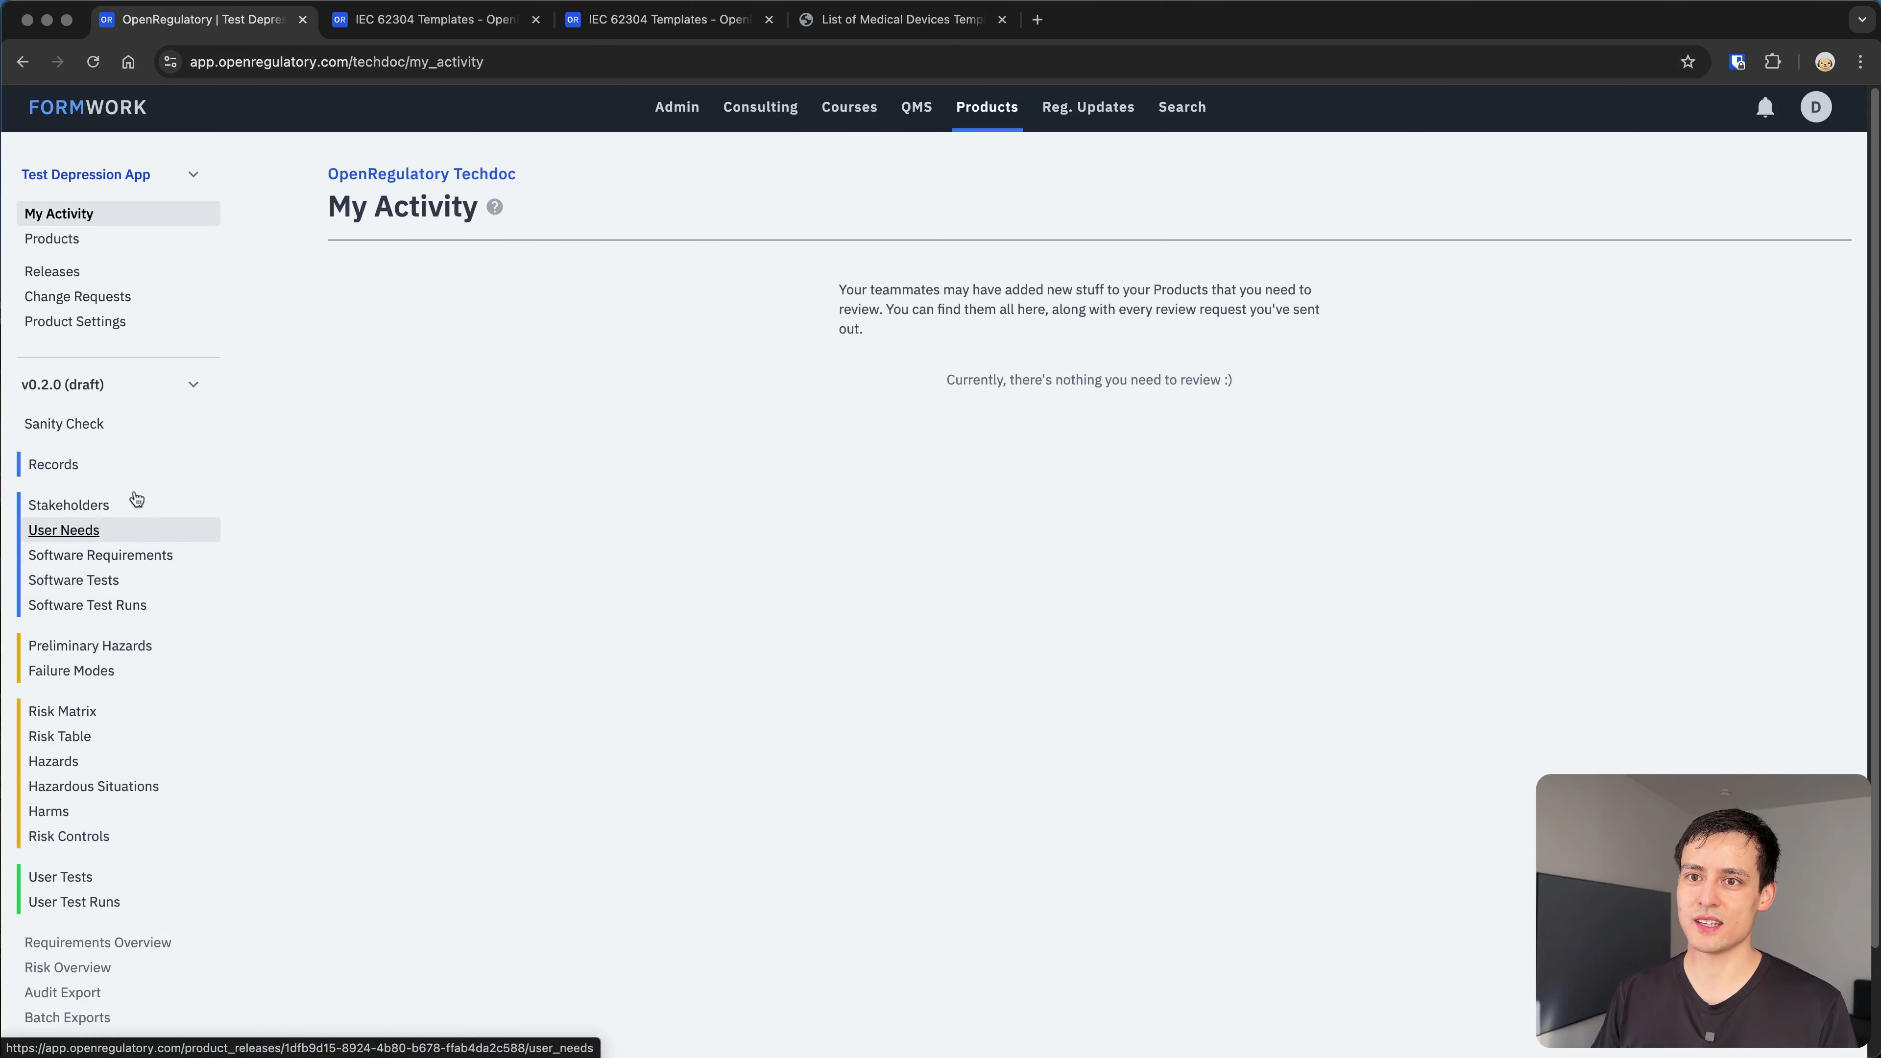
pyautogui.click(55, 531)
pyautogui.click(89, 510)
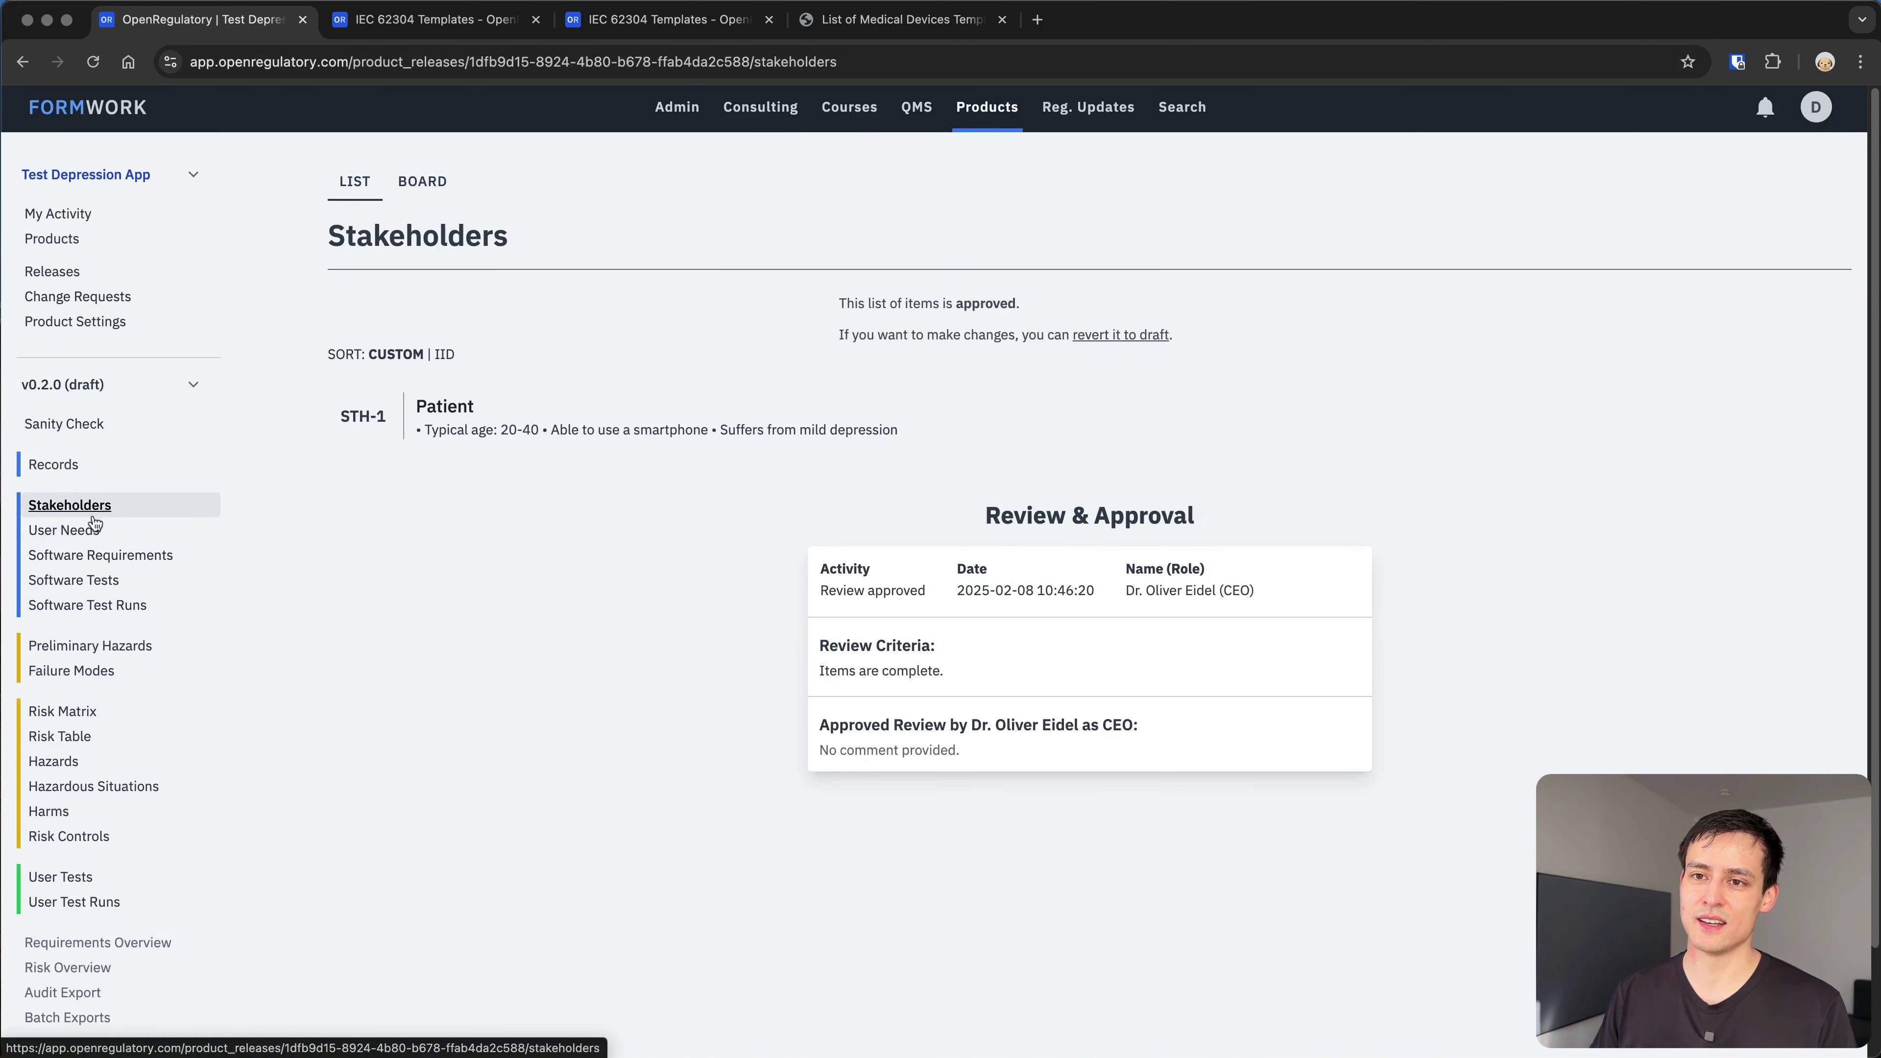
pyautogui.click(72, 535)
pyautogui.click(659, 19)
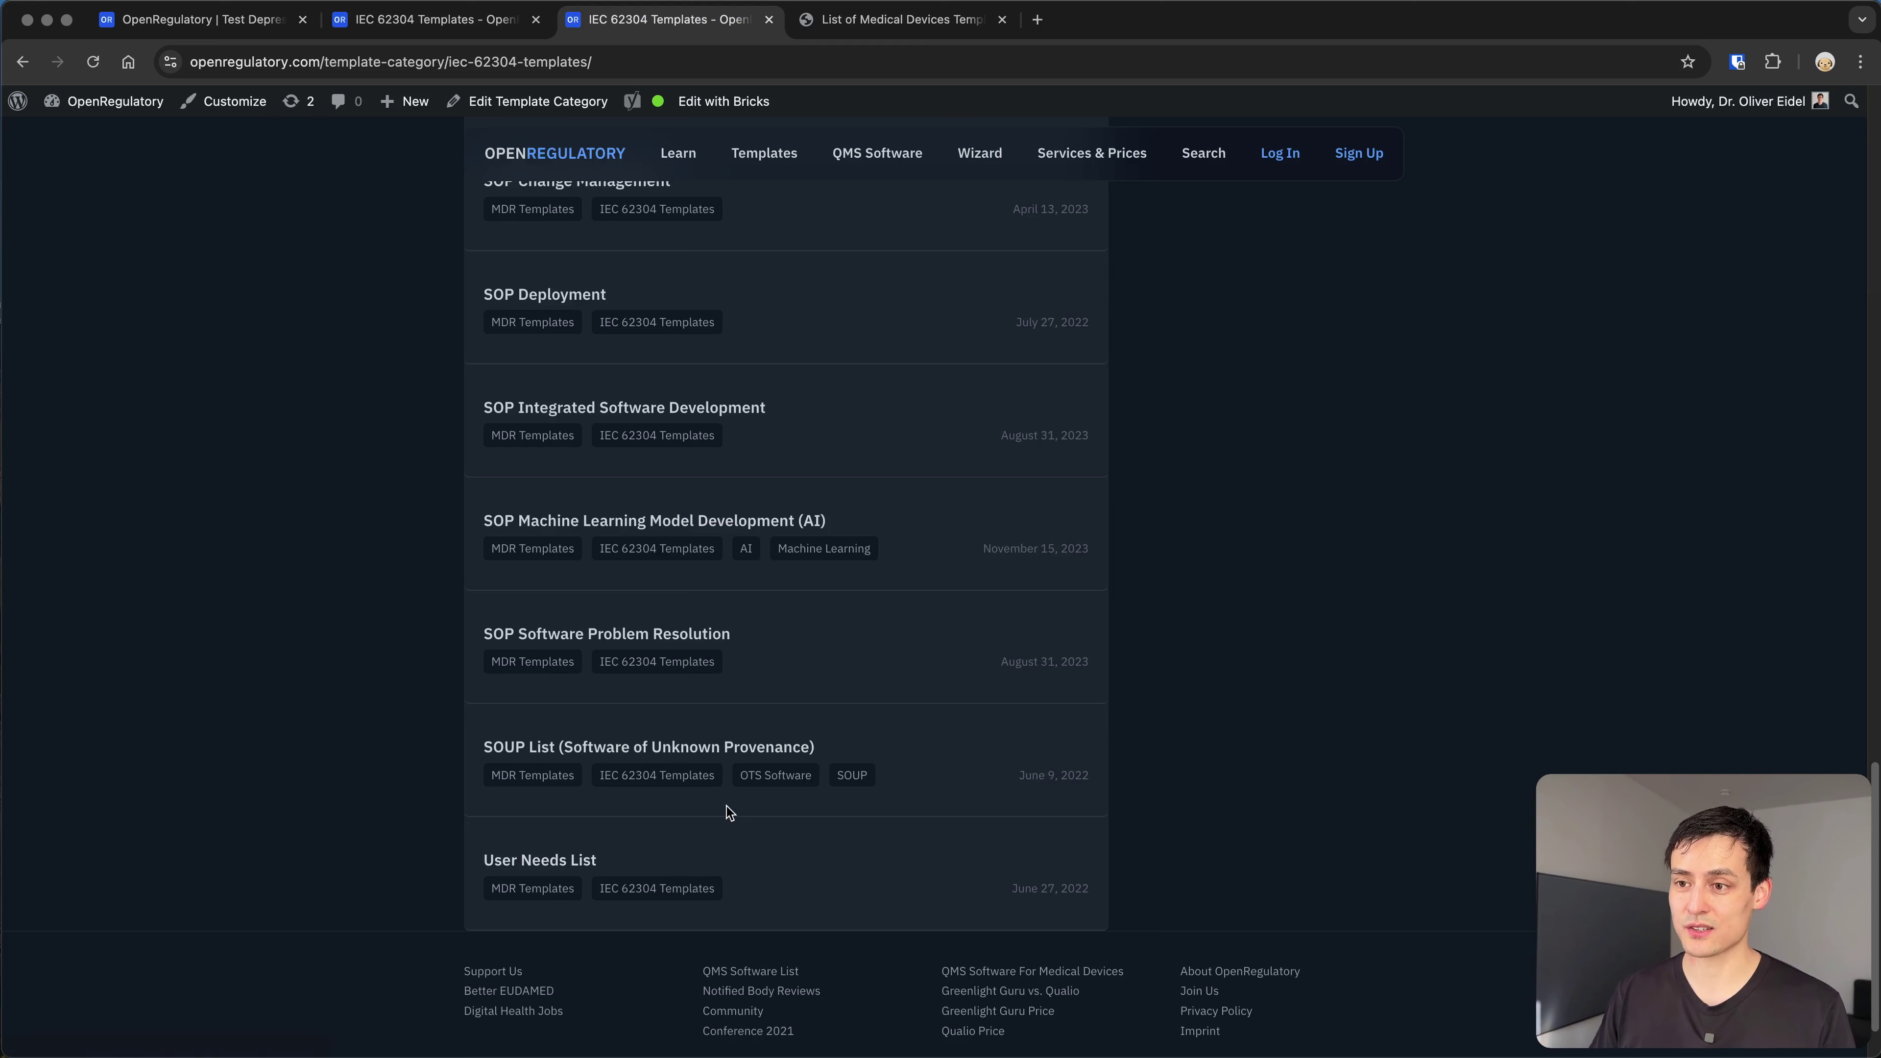
pyautogui.scroll(10, 793, 841)
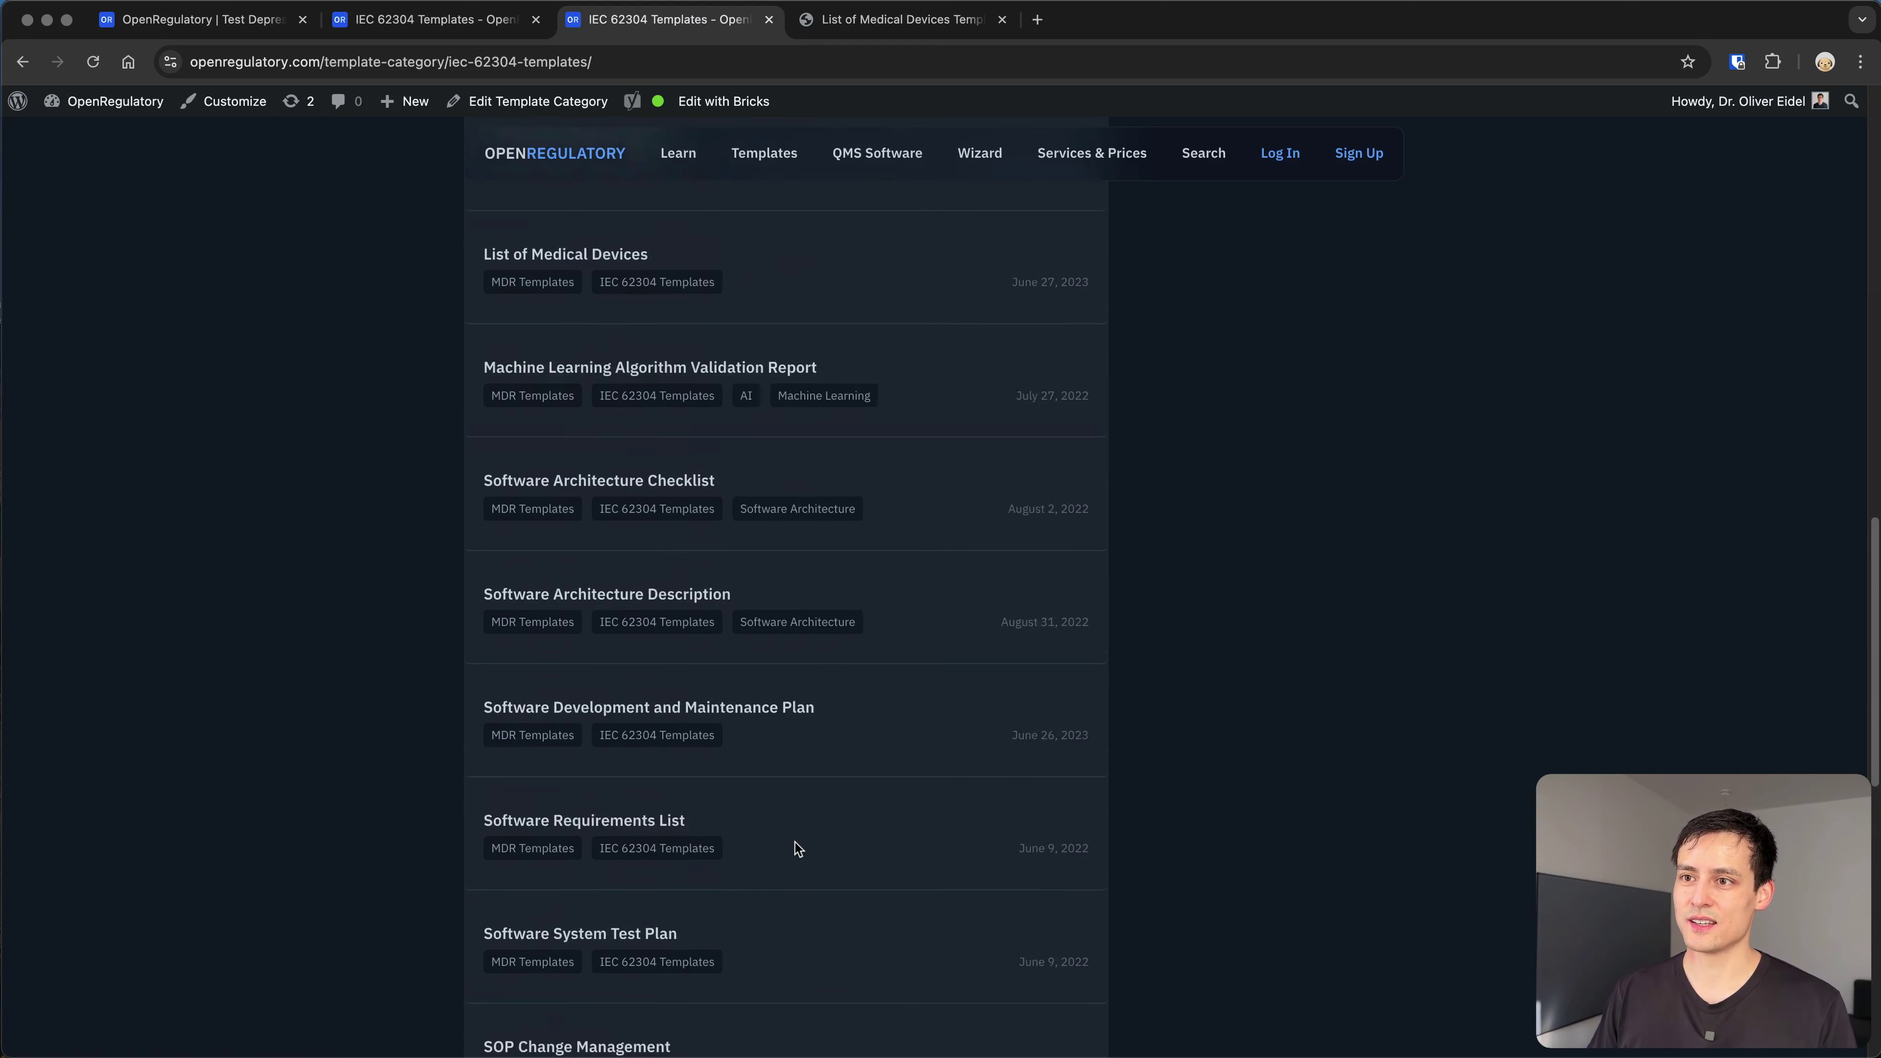
pyautogui.scroll(1, 797, 847)
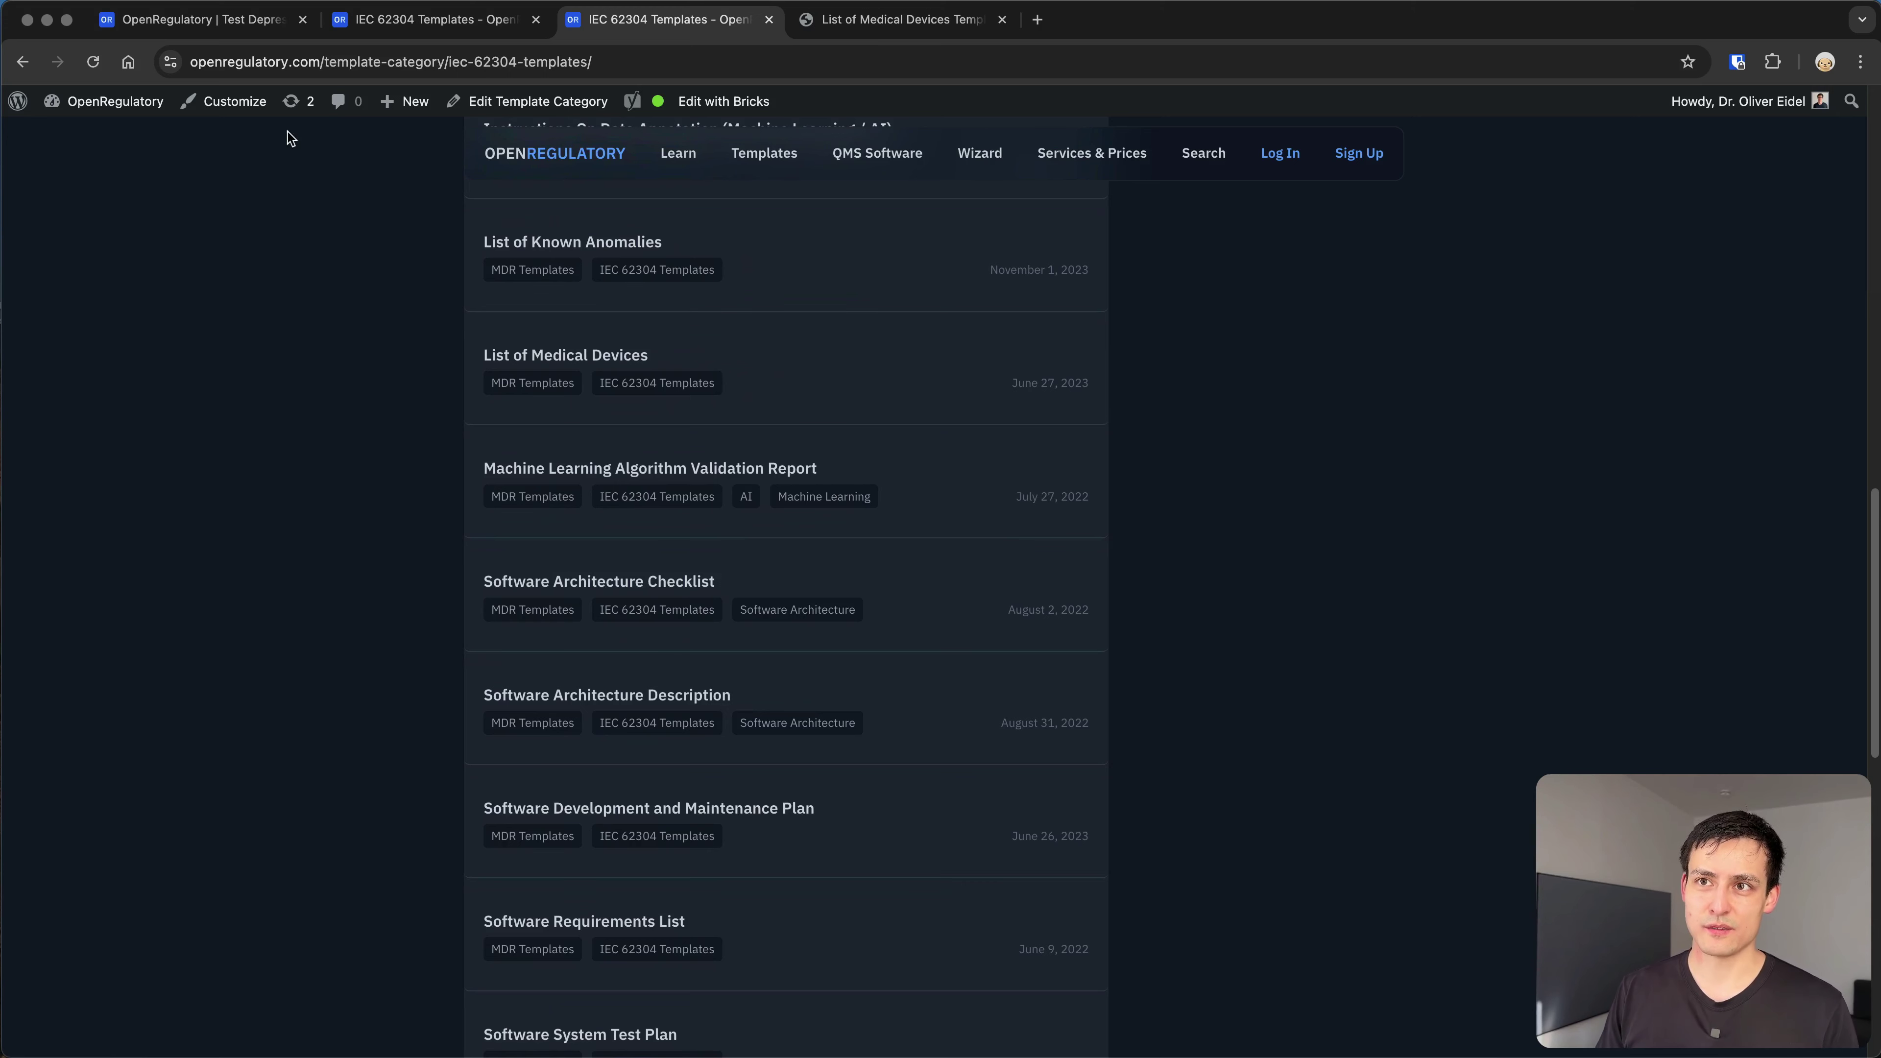
# Switch to Formwork, open software requirement SWR-4 of the Test Depression App, examine its description and links, and return to the requirements list
pyautogui.click(243, 28)
pyautogui.click(991, 121)
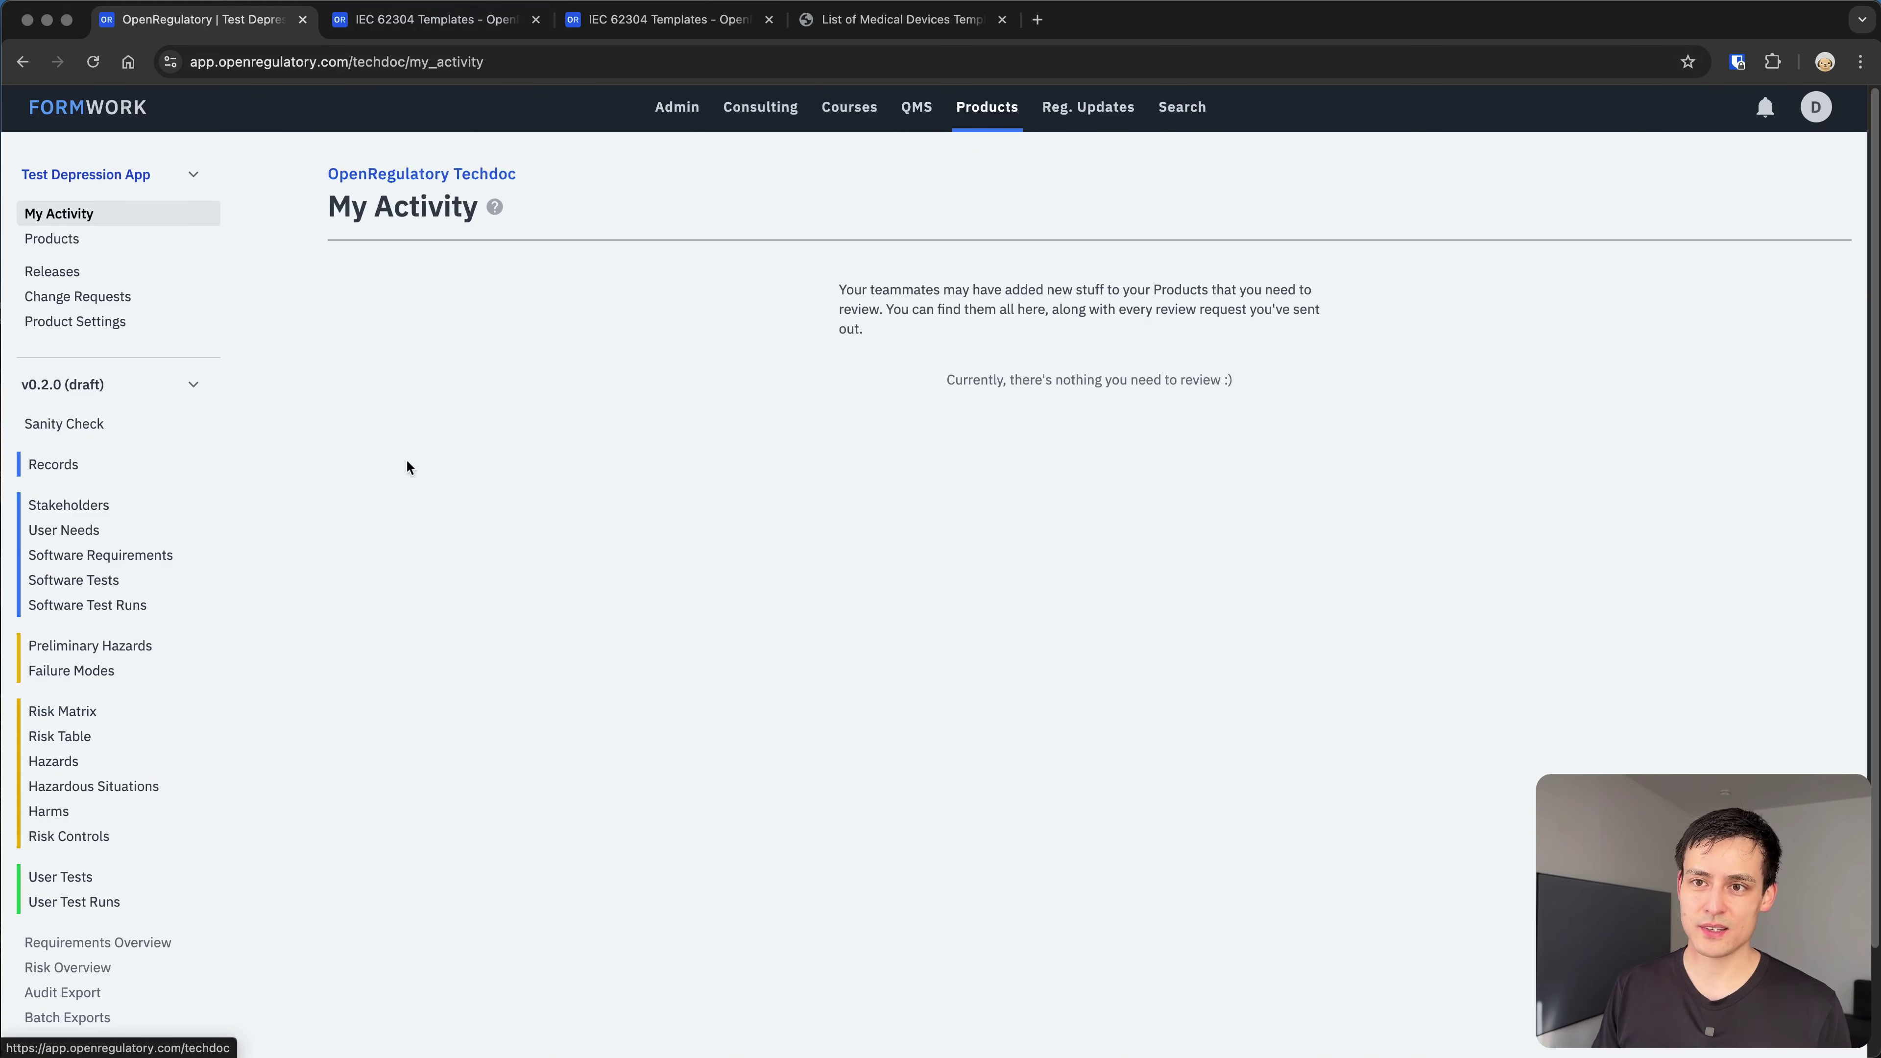
pyautogui.click(100, 555)
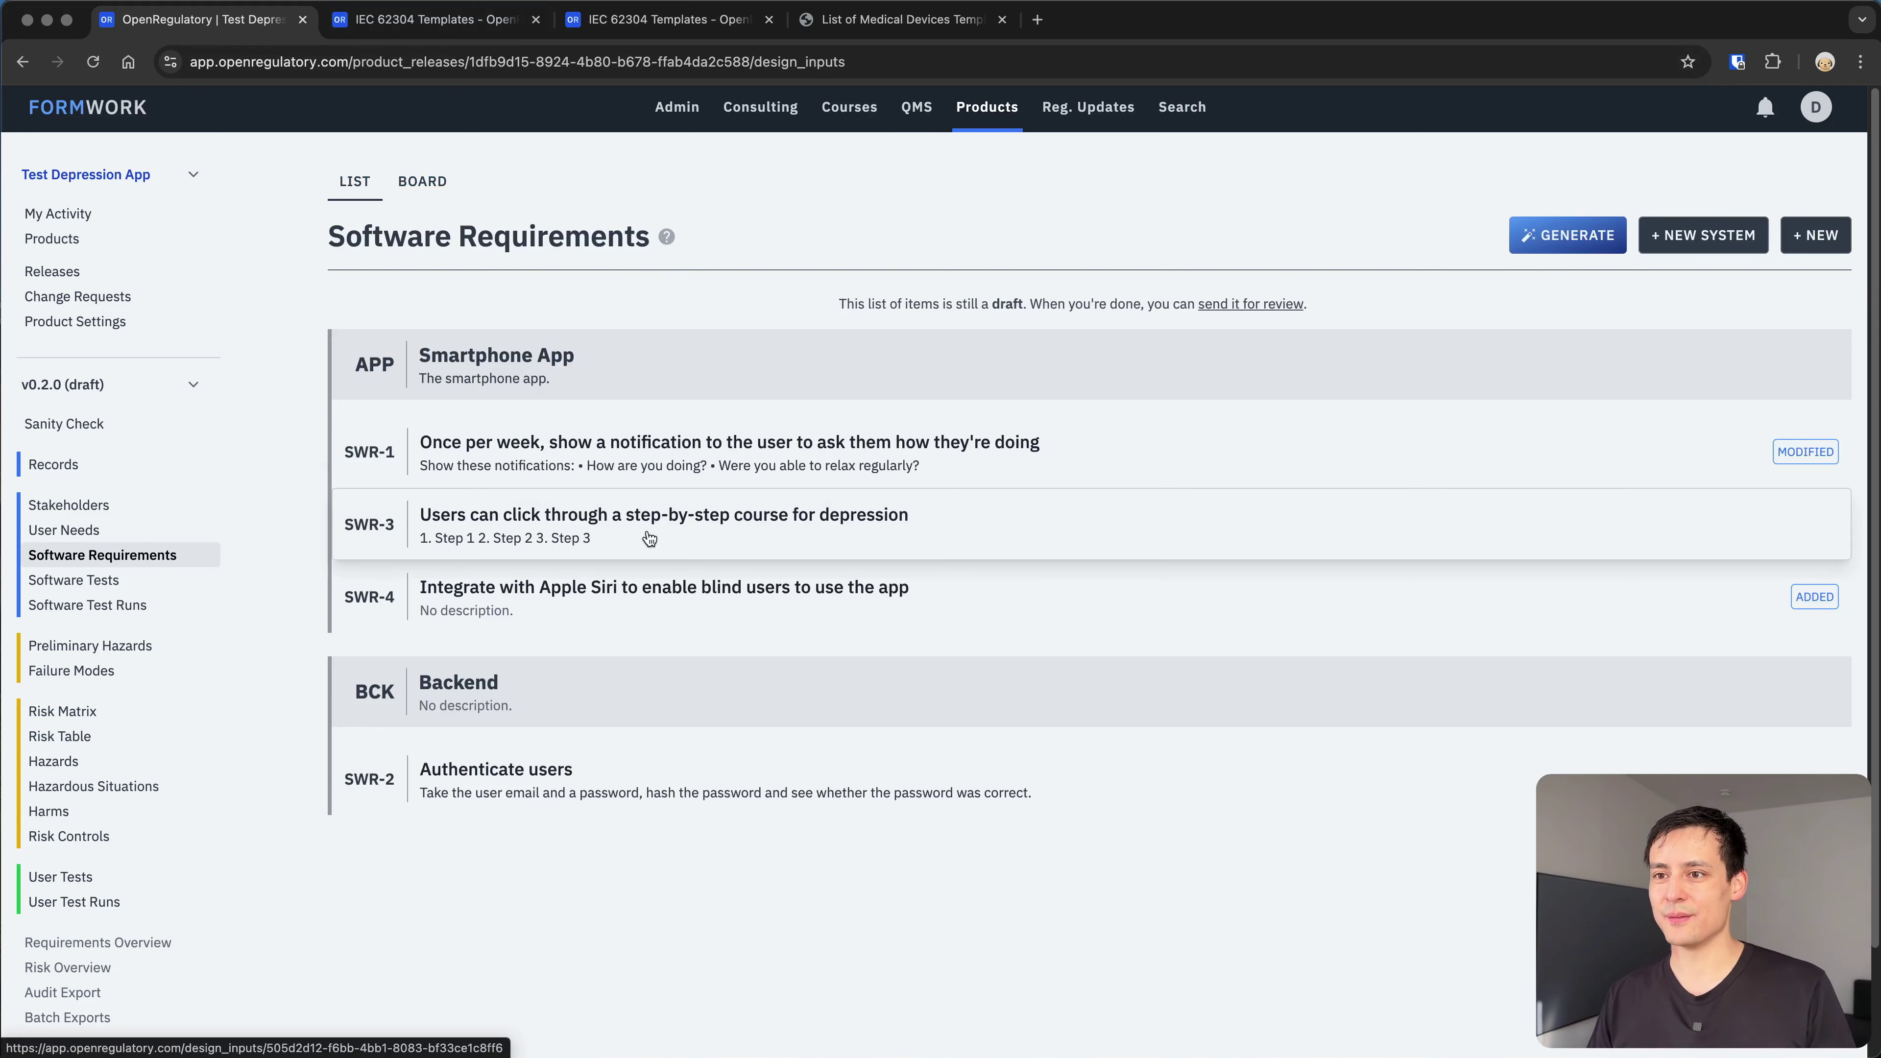
pyautogui.click(635, 589)
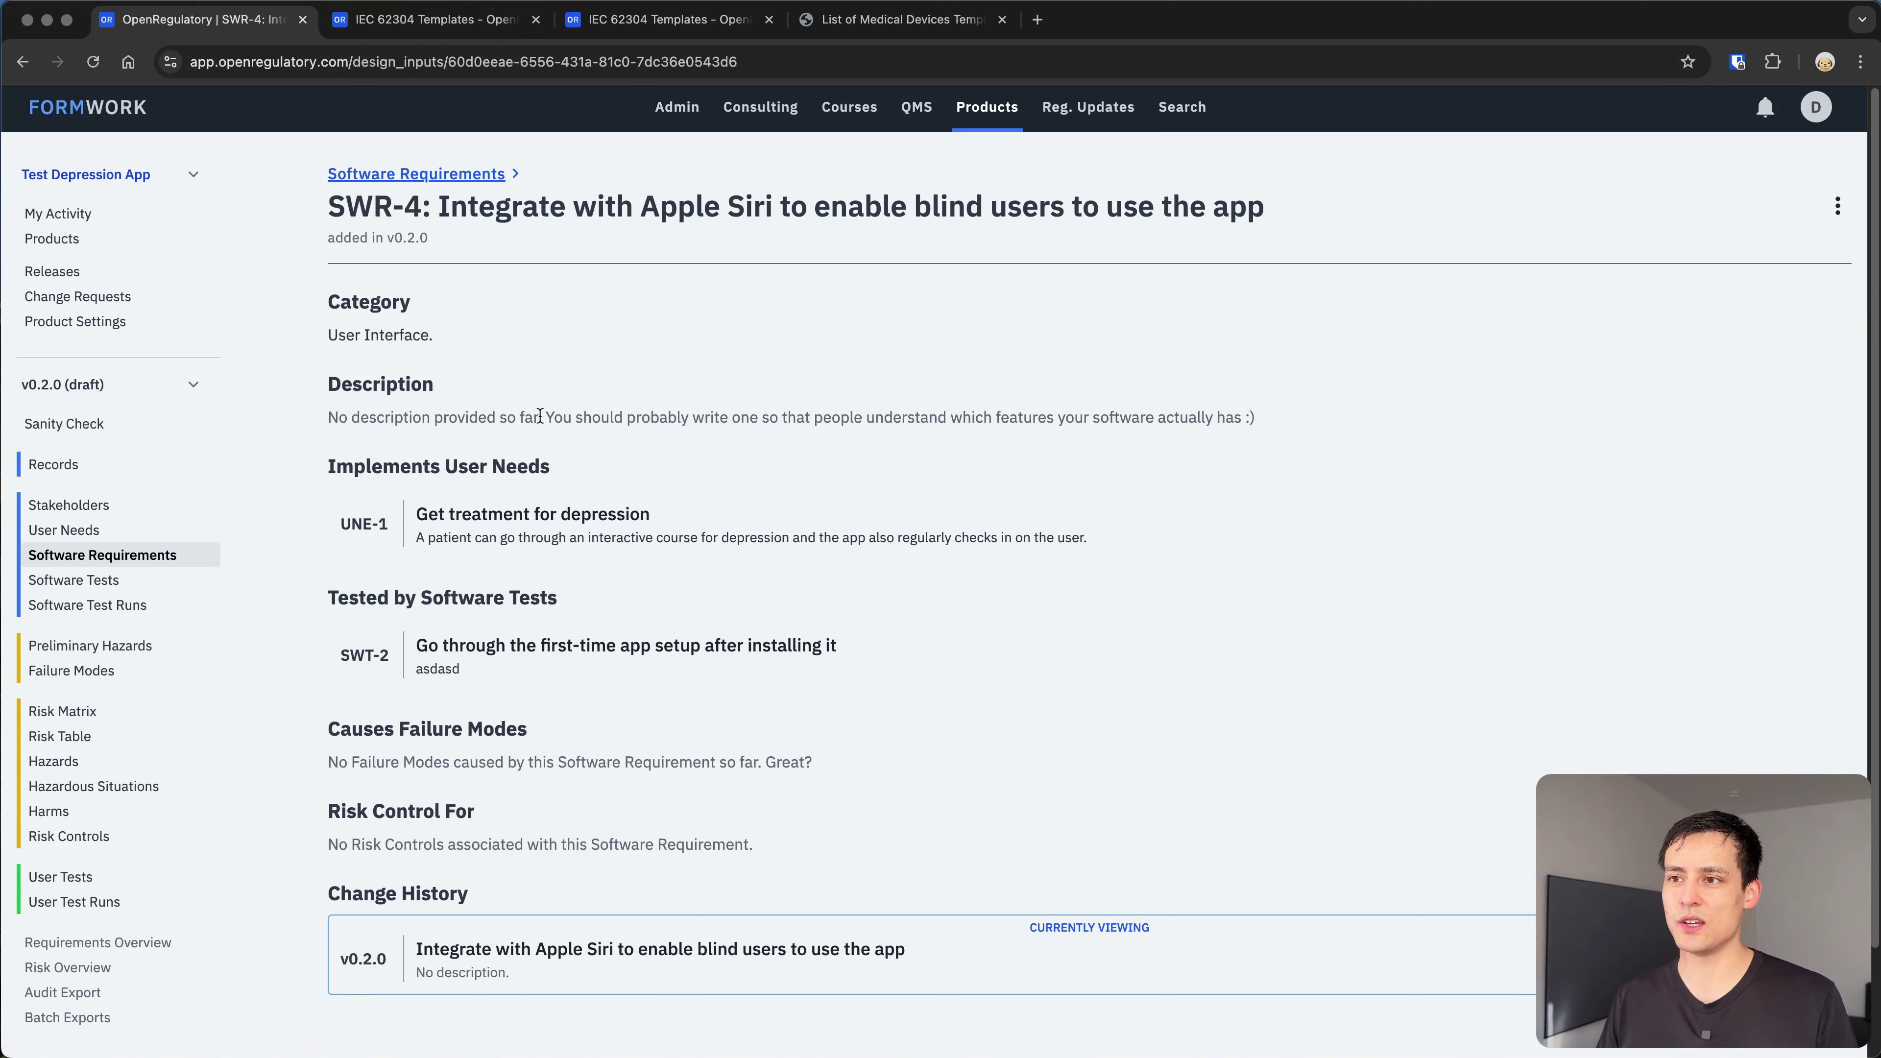
pyautogui.moveTo(540, 416); pyautogui.dragTo(1300, 413)
pyautogui.click(1201, 431)
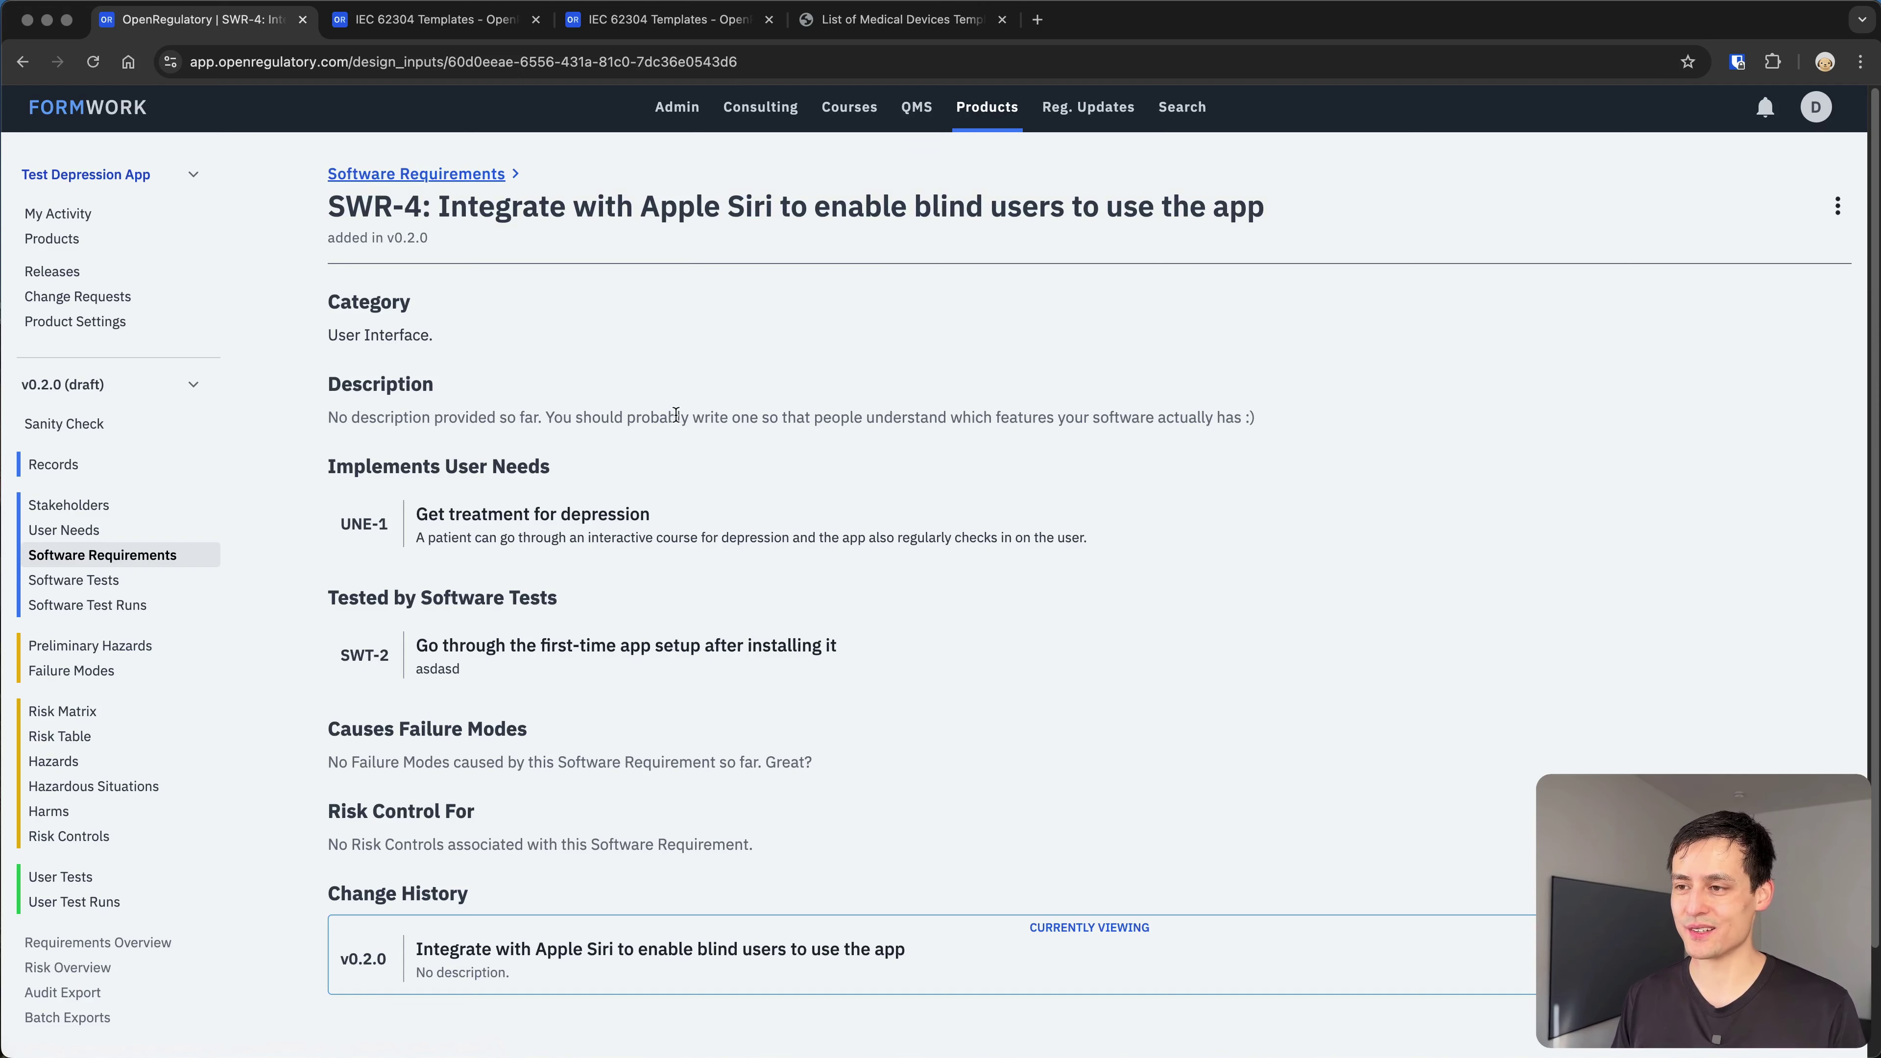
pyautogui.press('super+bracketleft')
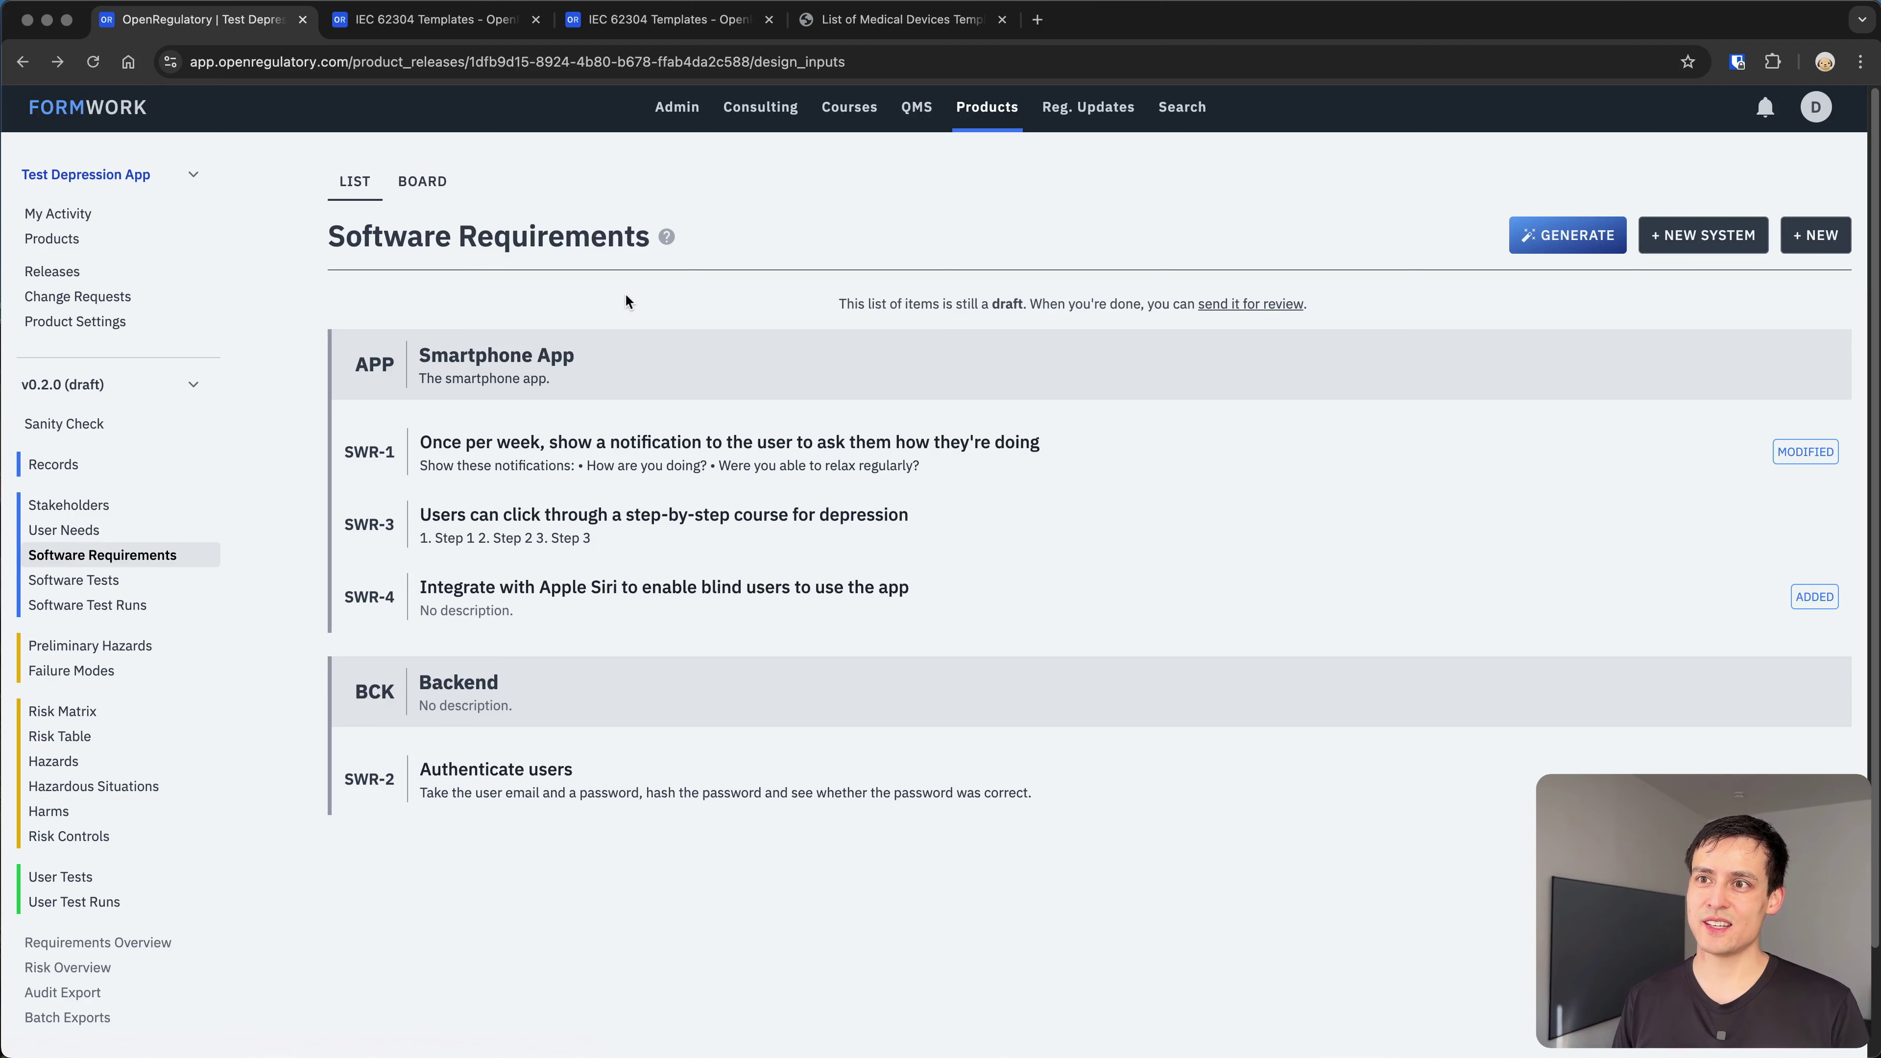
# Place software requirement SWR-1 in the In Progress column of the requirements board, and return to the list view
pyautogui.click(421, 177)
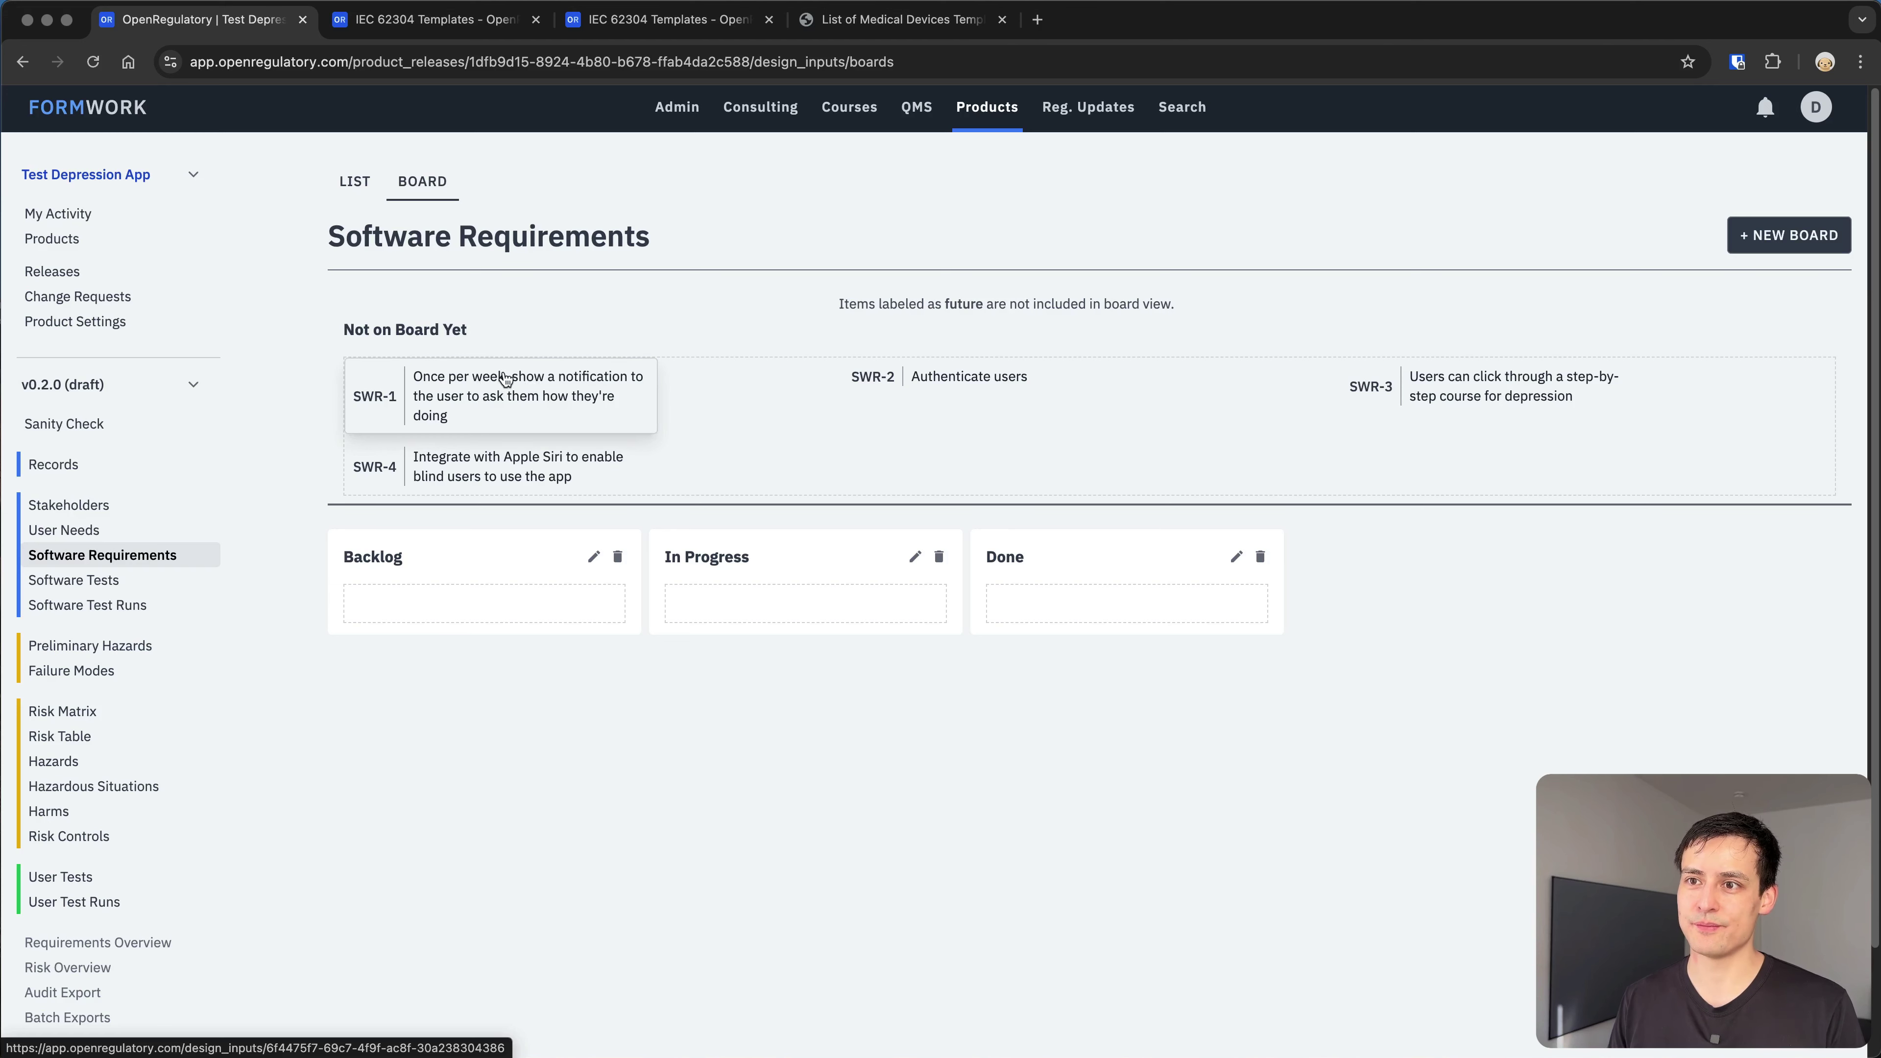
pyautogui.moveTo(503, 382); pyautogui.dragTo(792, 487)
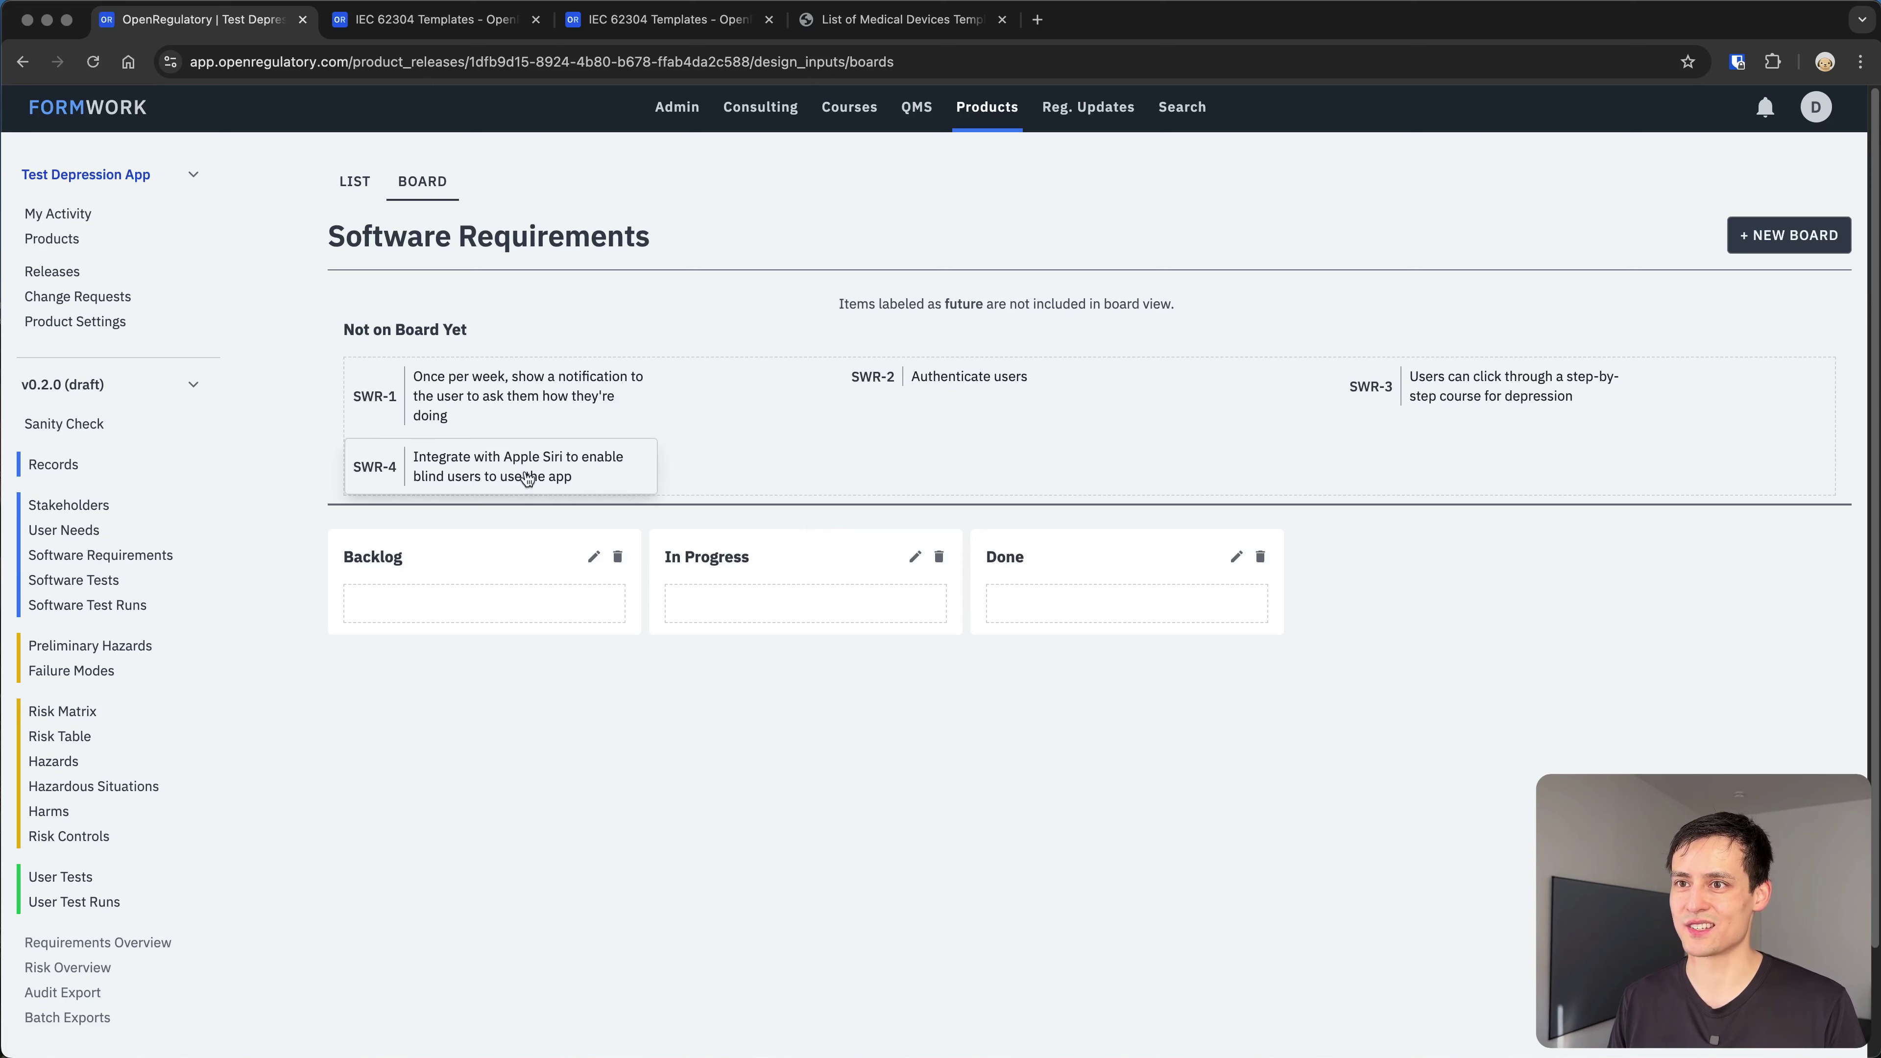
pyautogui.moveTo(522, 474); pyautogui.dragTo(807, 544)
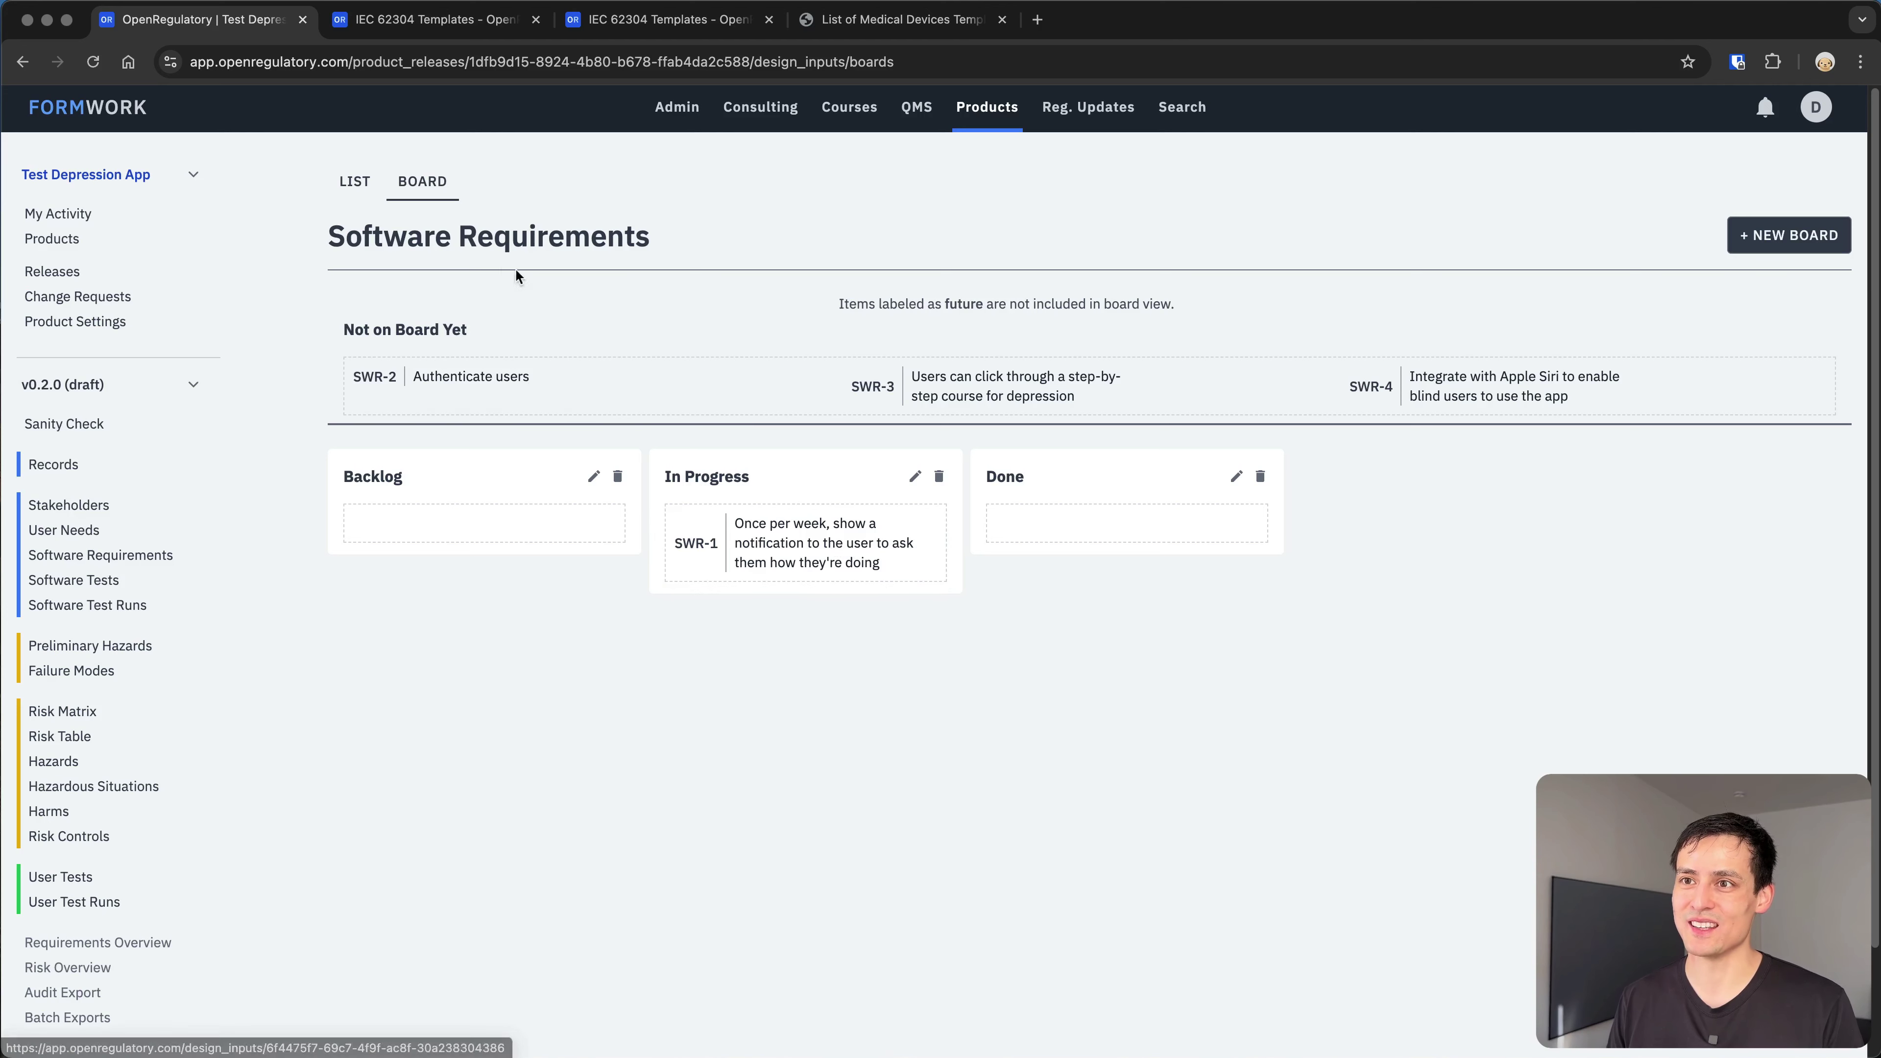
pyautogui.click(355, 182)
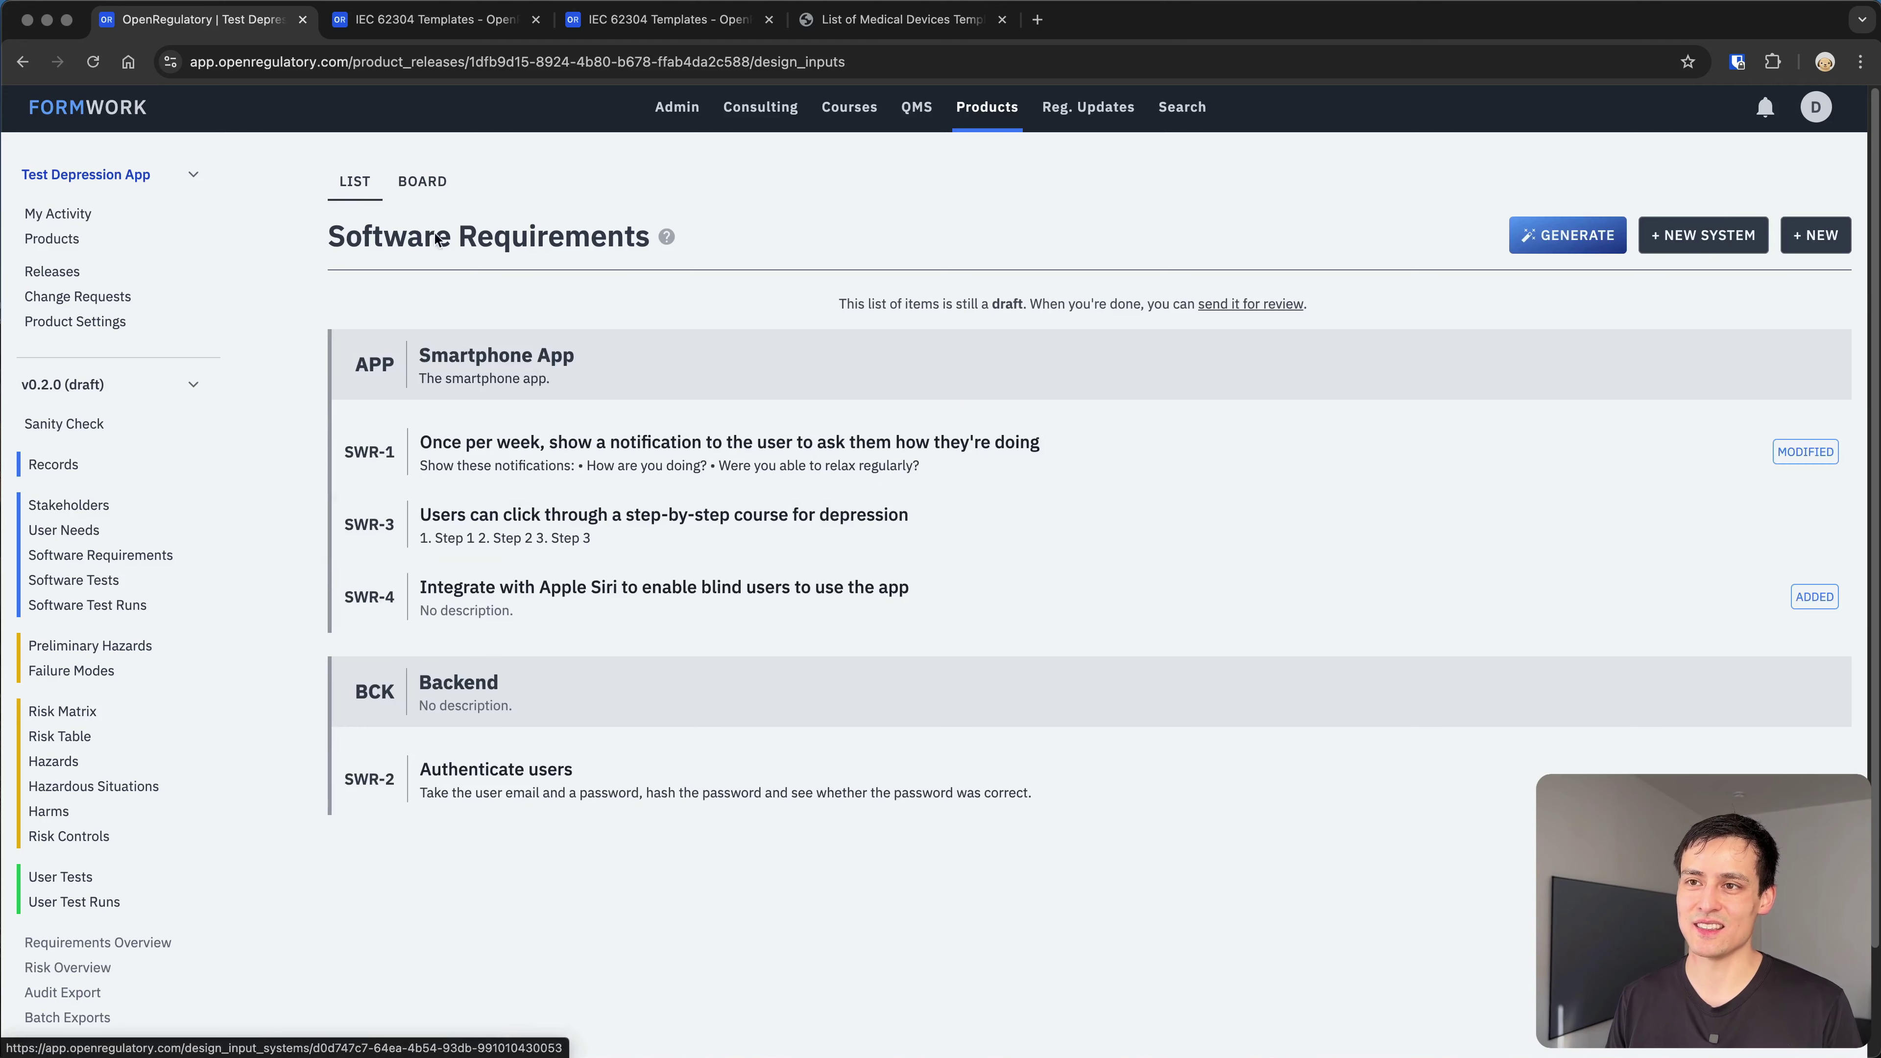
pyautogui.click(422, 183)
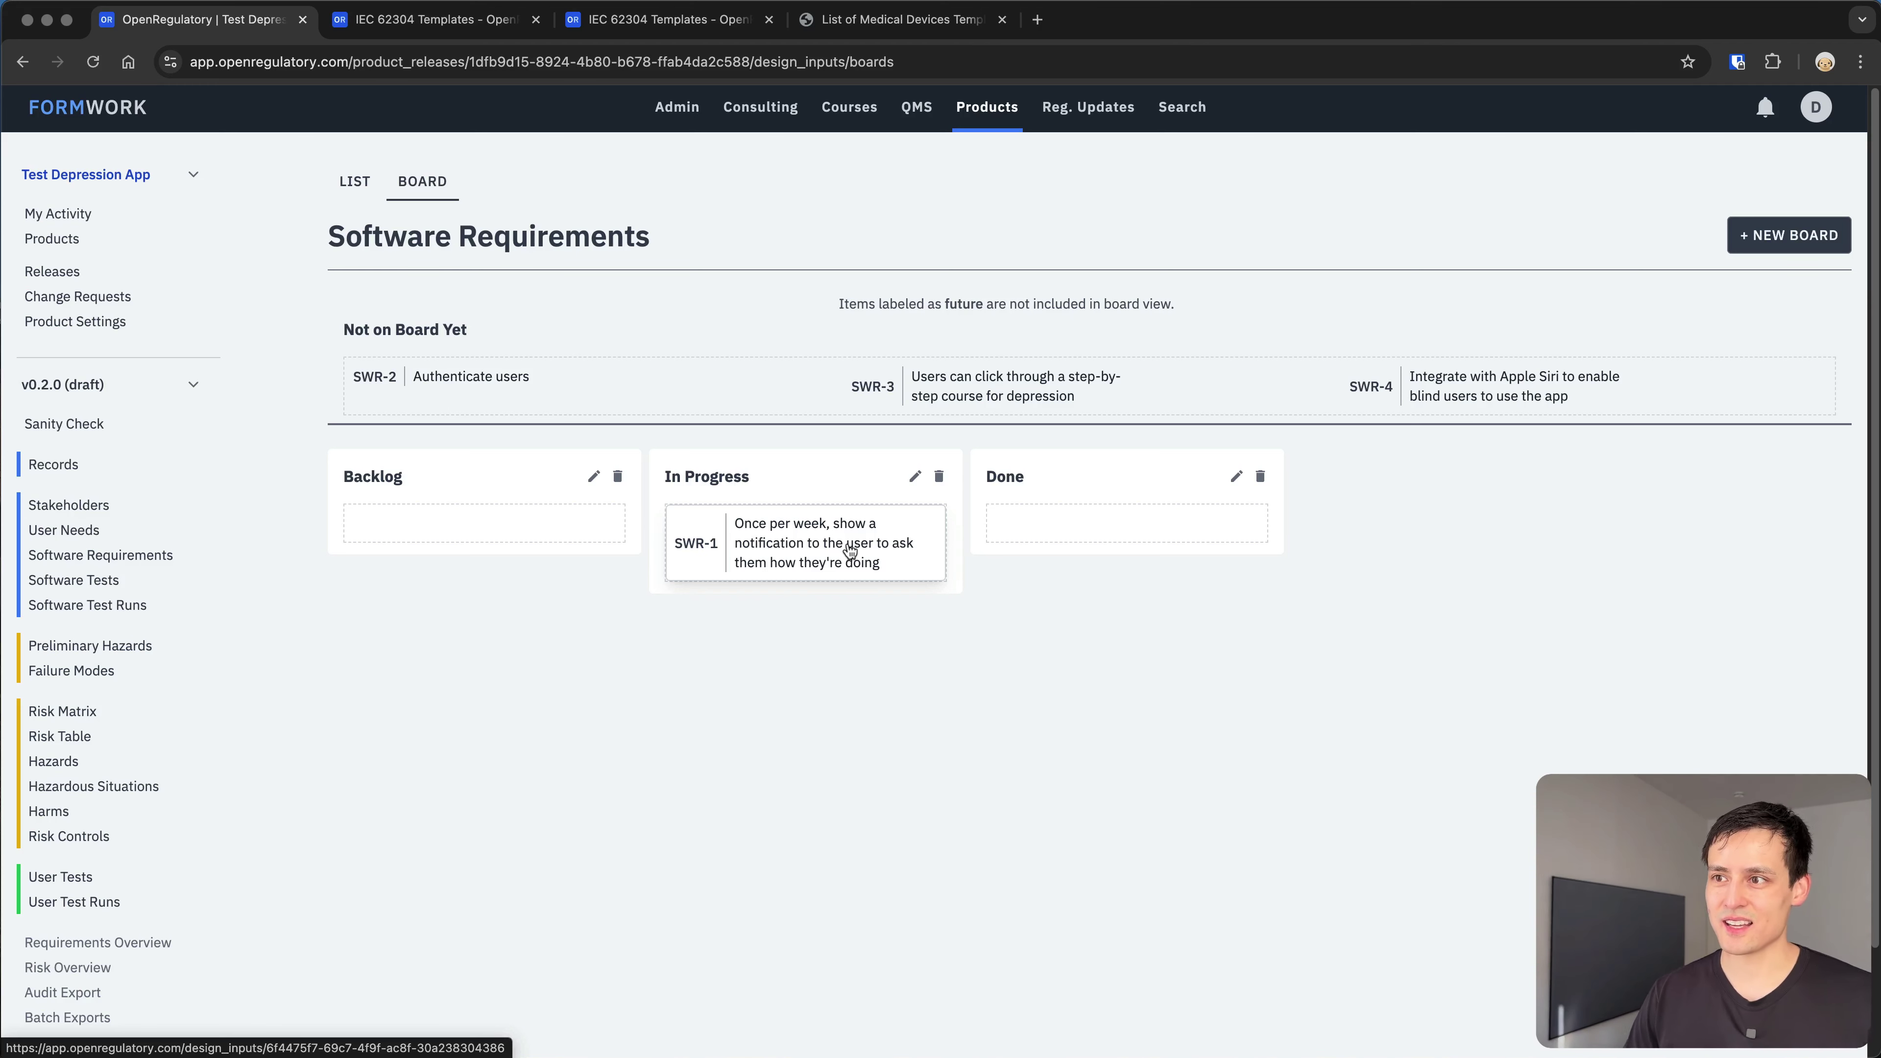
pyautogui.moveTo(861, 535); pyautogui.dragTo(822, 495)
pyautogui.click(354, 181)
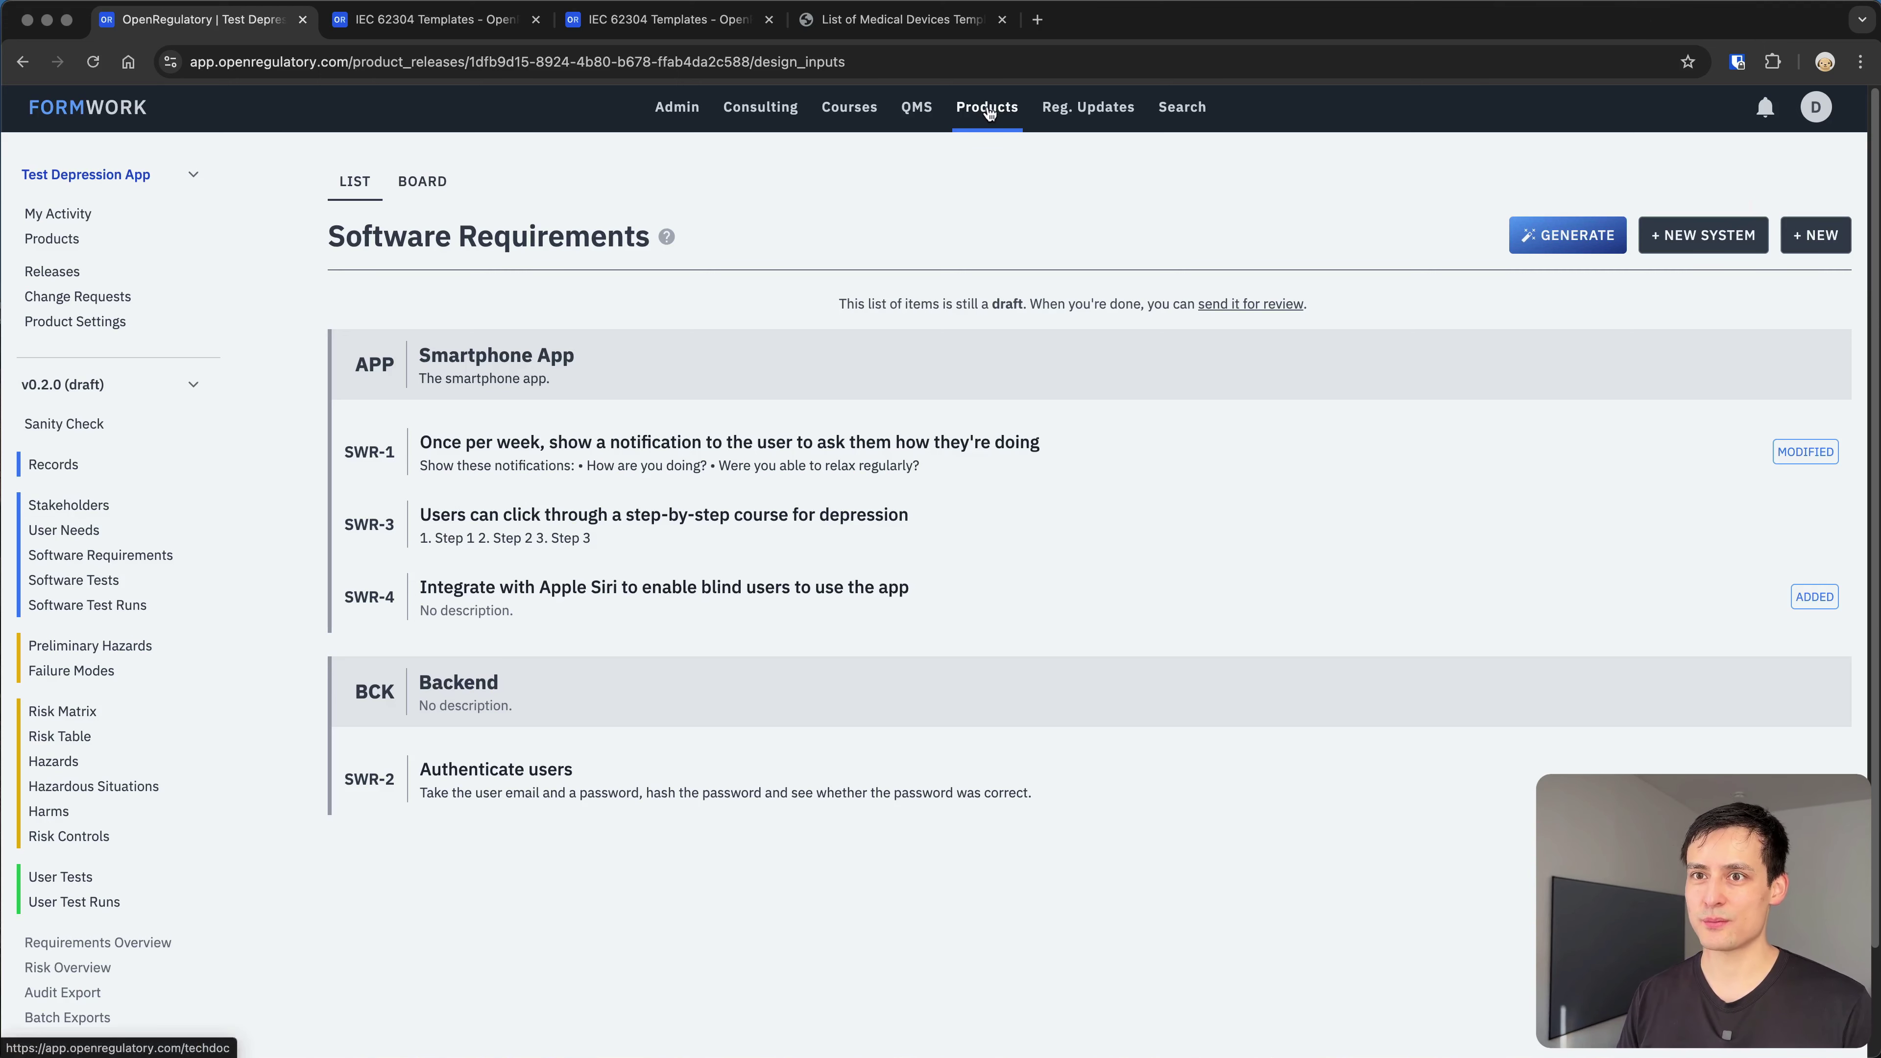
# Check the Test Depression App's product settings, and clear the product selection to show all products
pyautogui.click(107, 325)
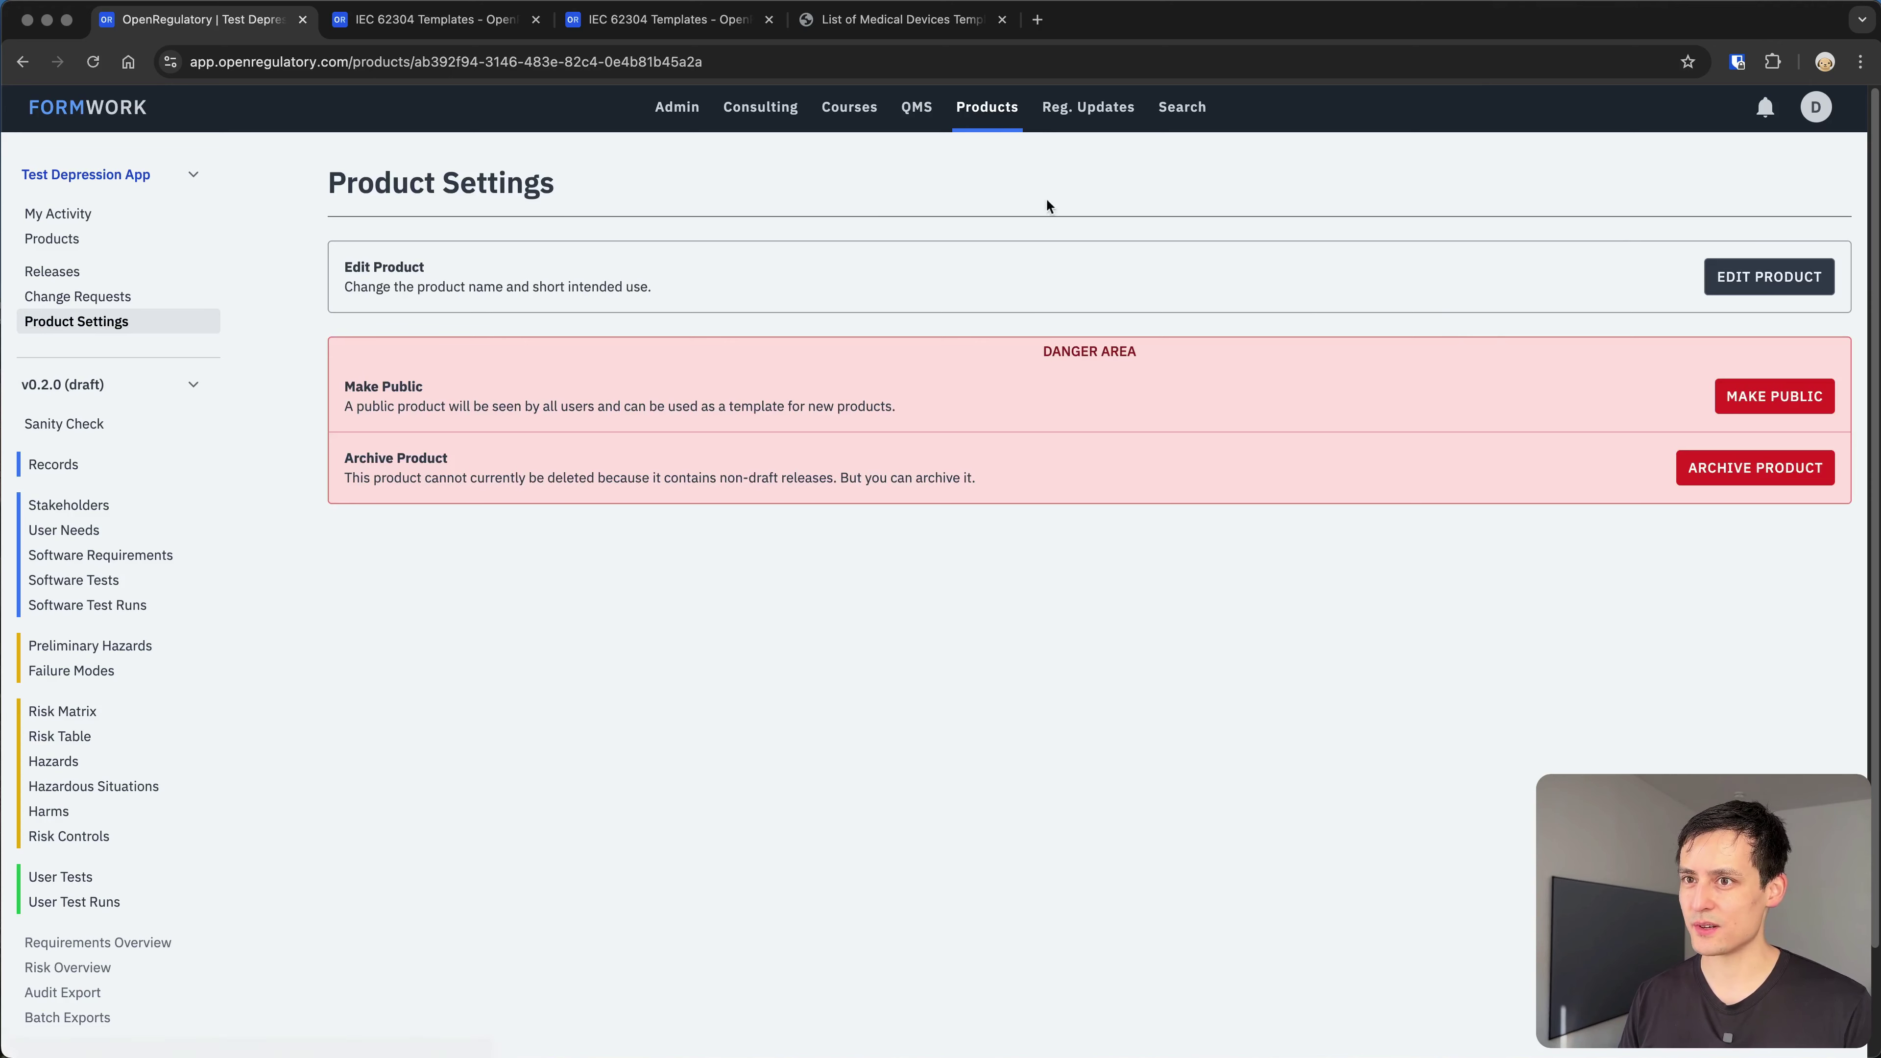
pyautogui.click(996, 111)
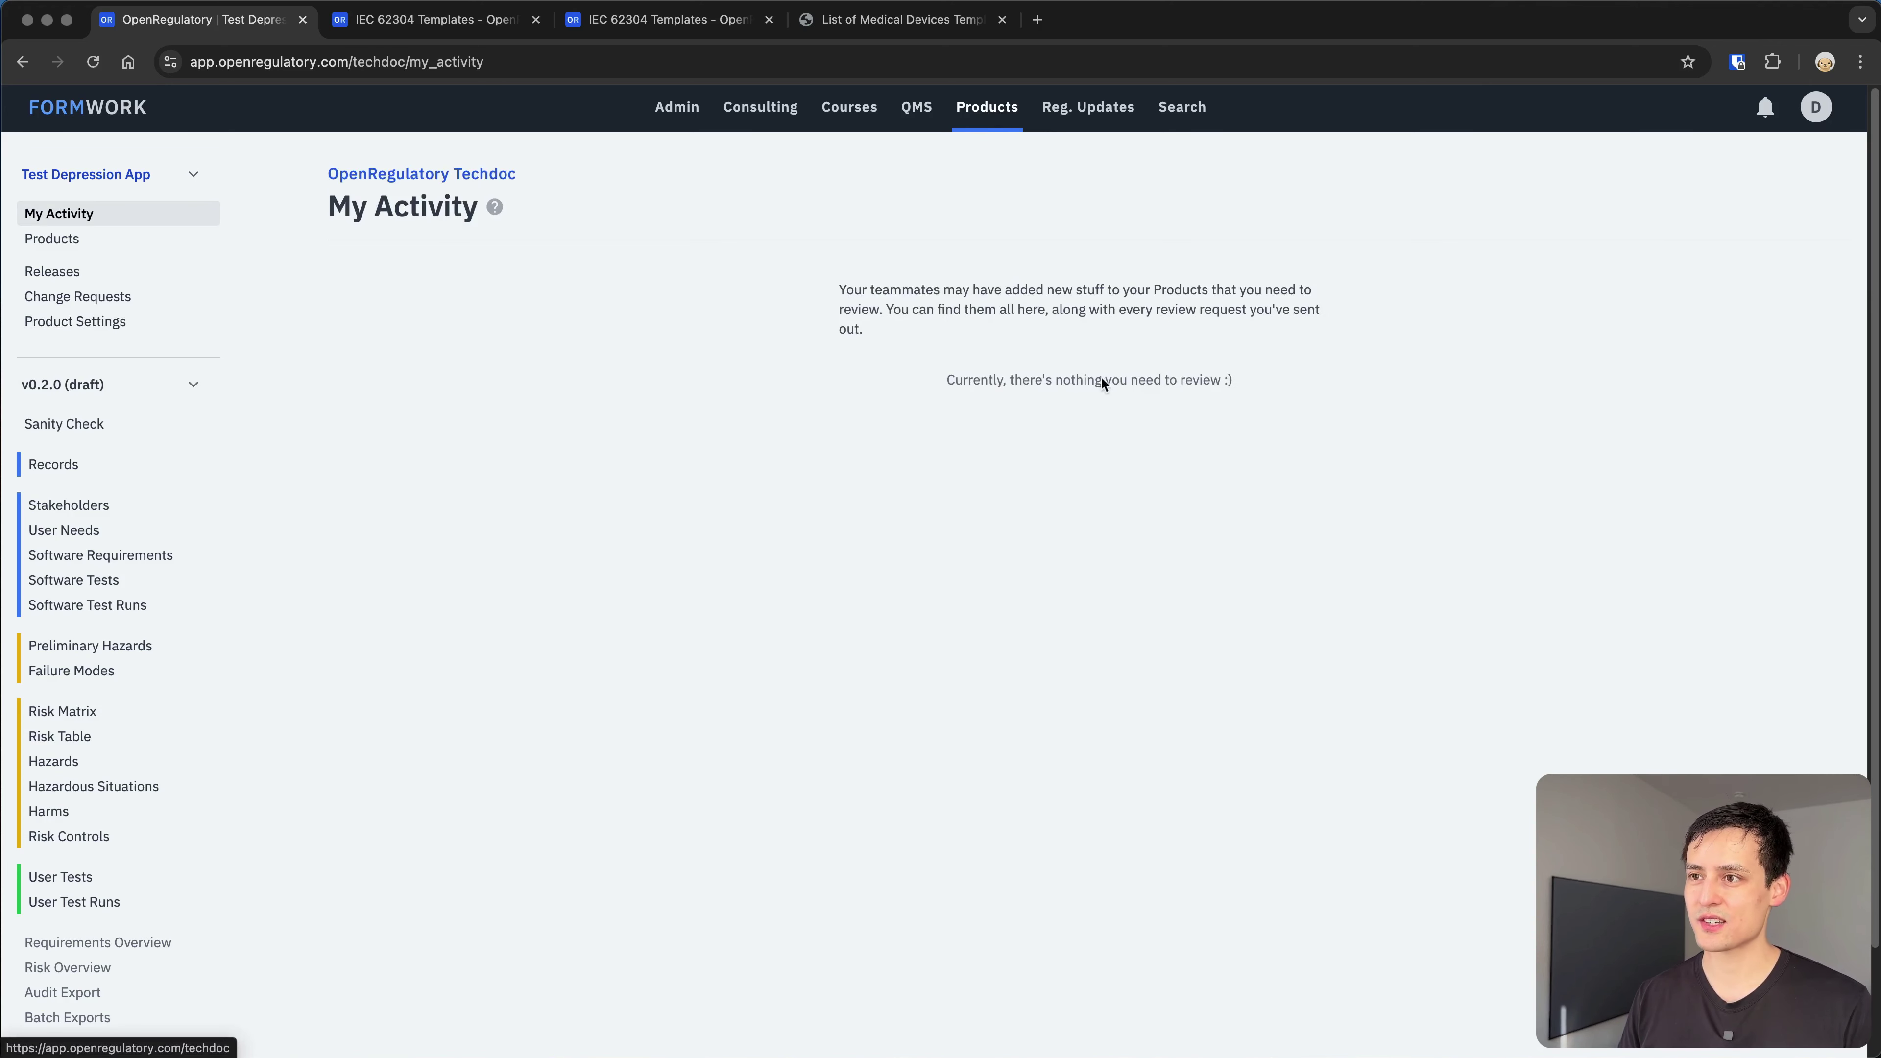
pyautogui.click(172, 178)
pyautogui.click(620, 264)
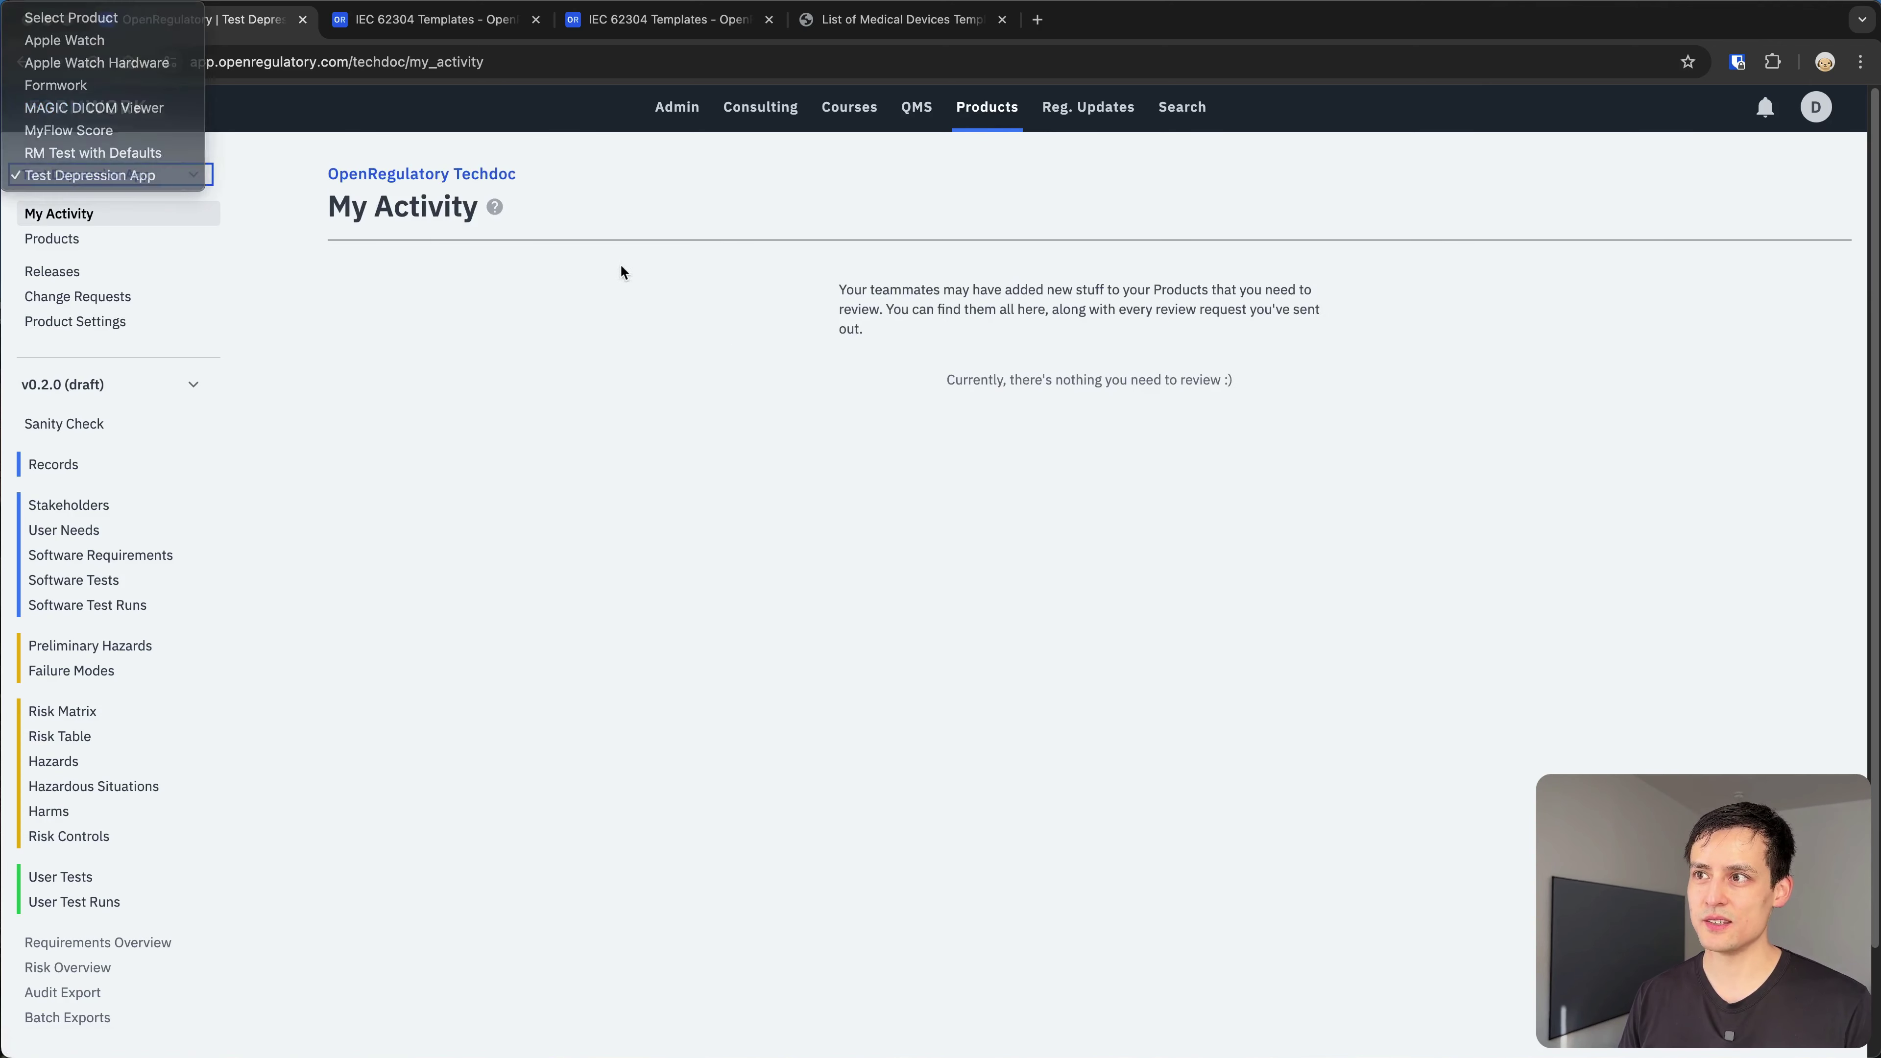
pyautogui.click(100, 176)
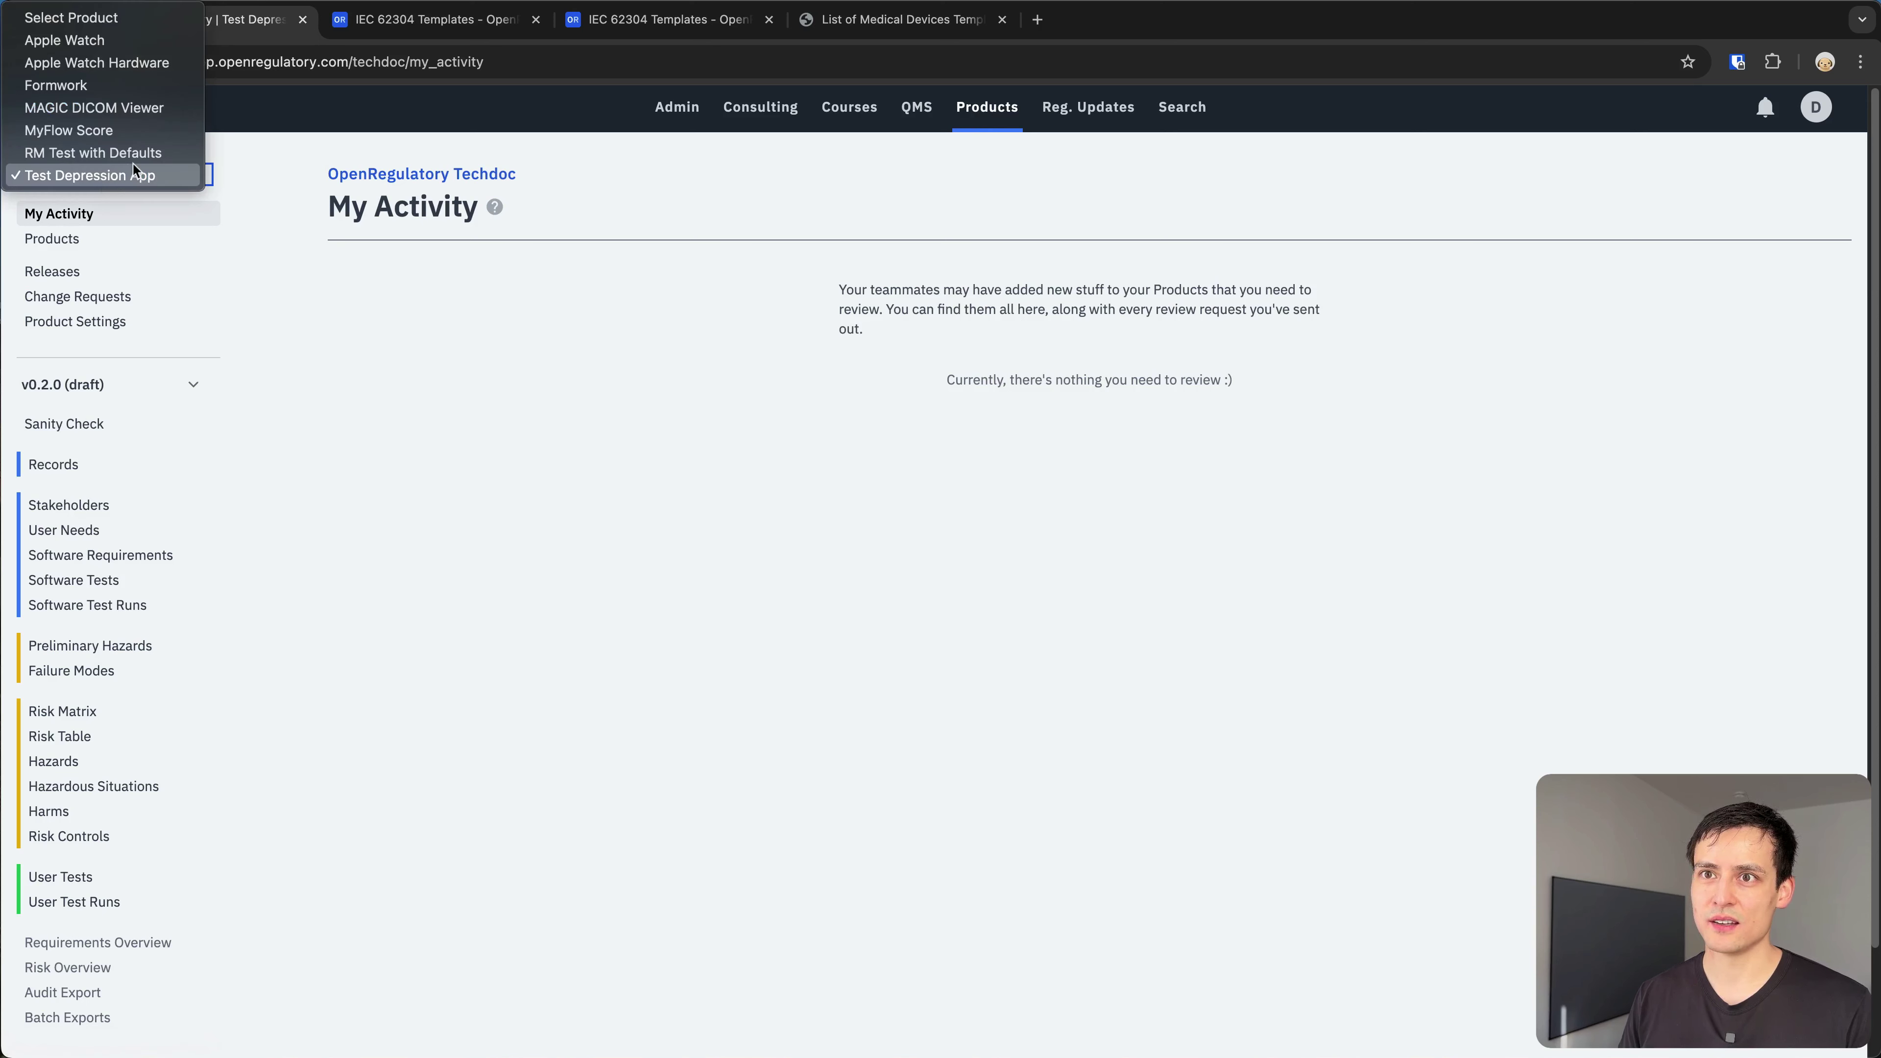
pyautogui.click(131, 17)
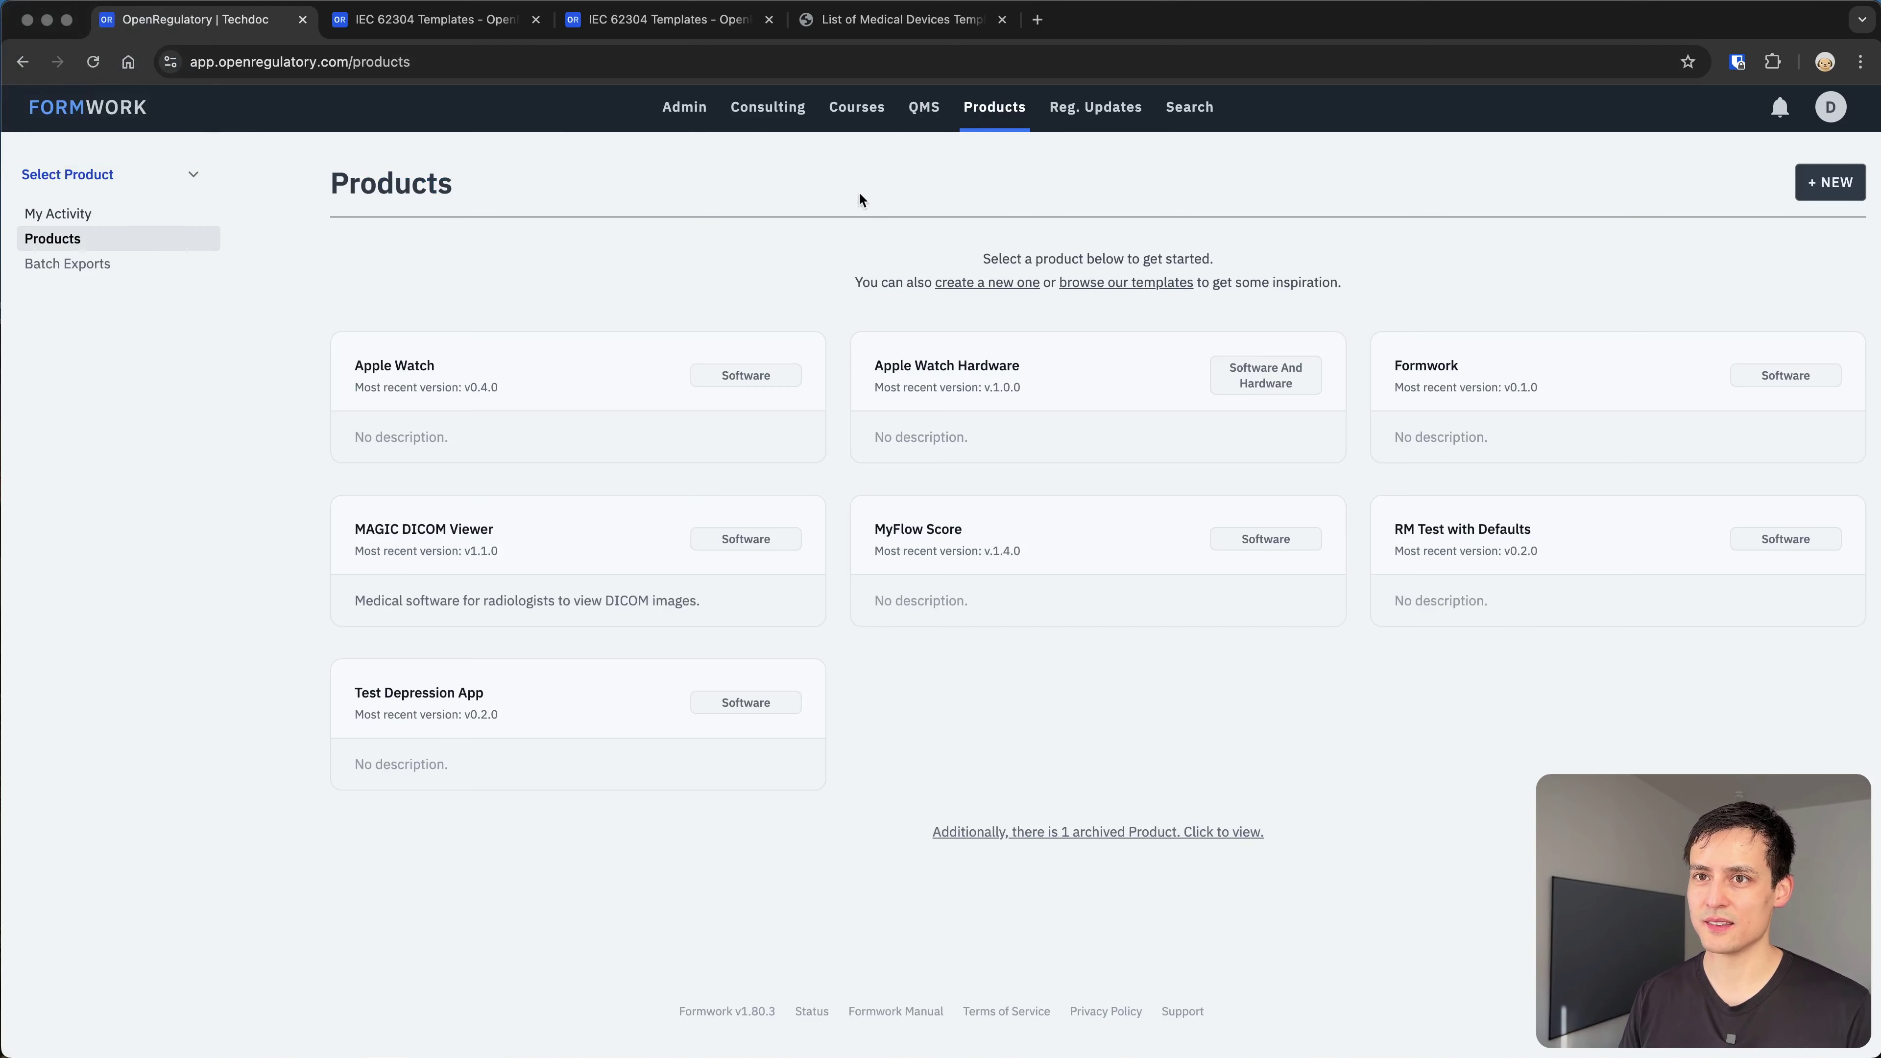
# Start a new product and name it Test Product Class C
pyautogui.click(1827, 182)
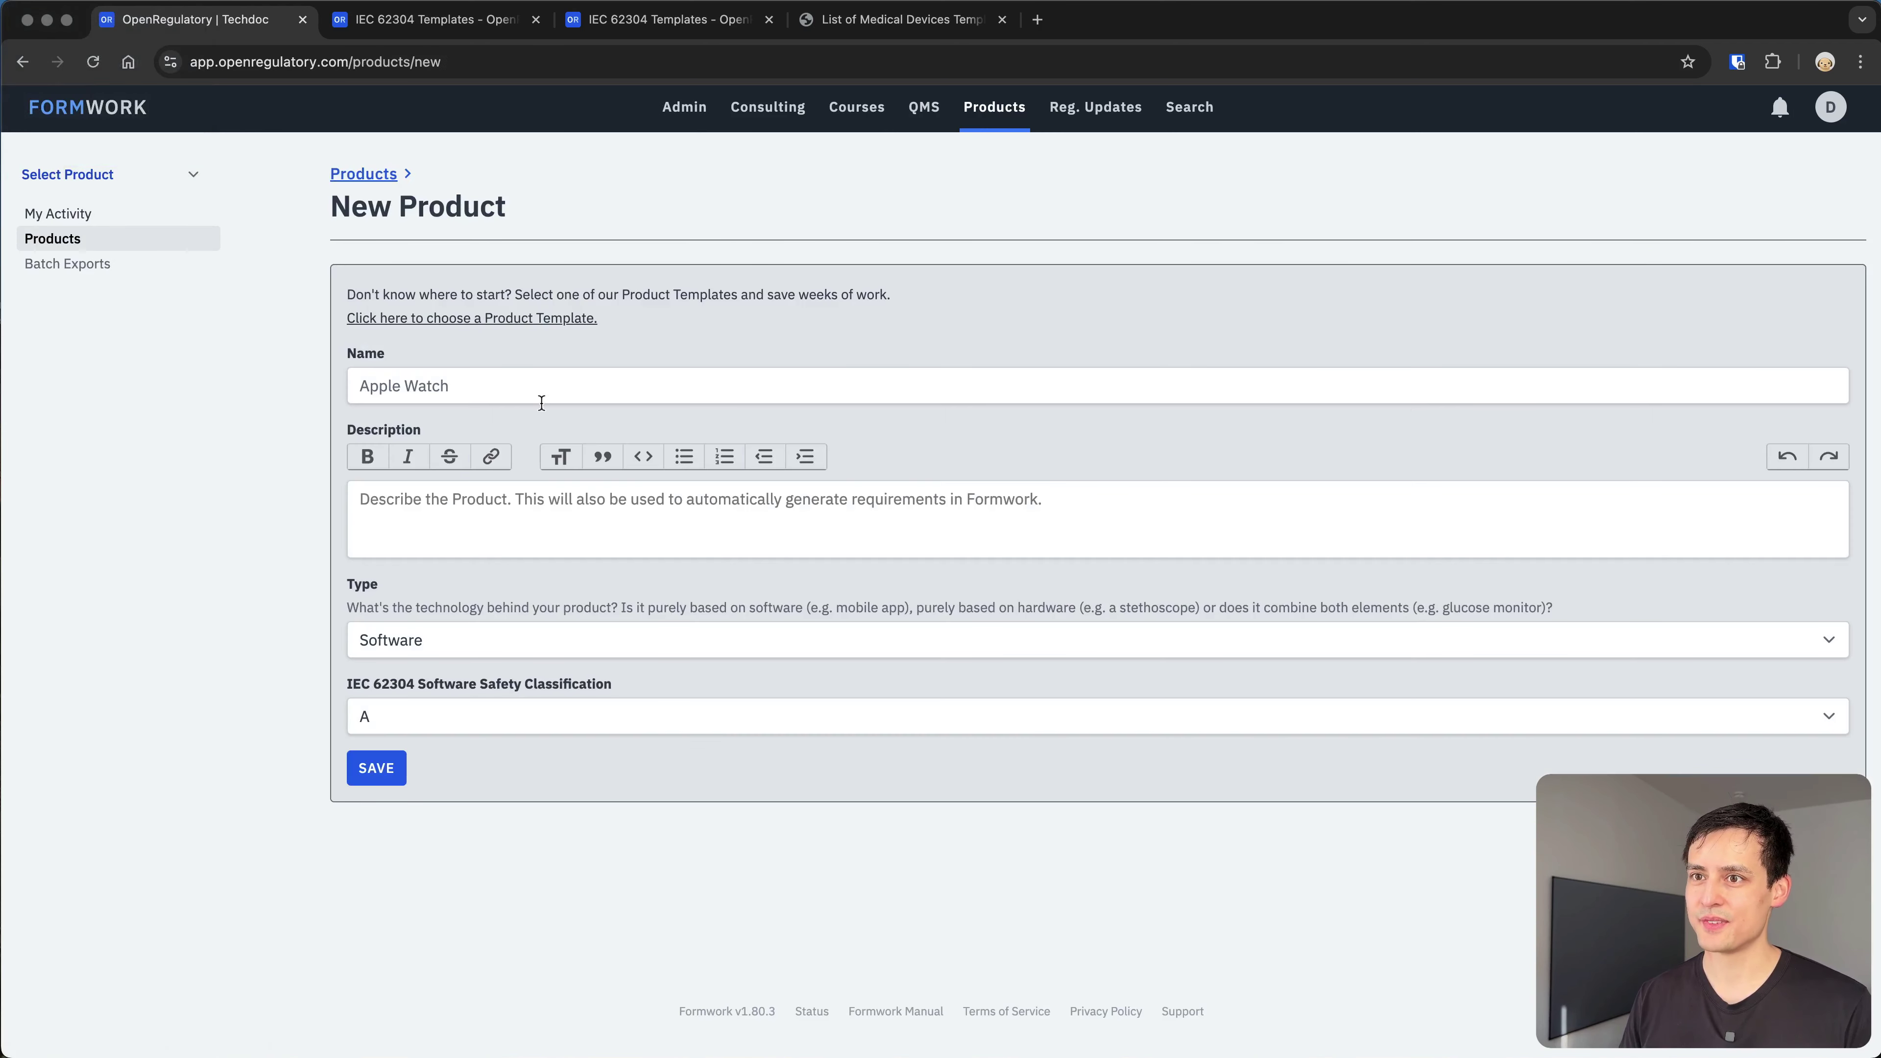
pyautogui.click(504, 378)
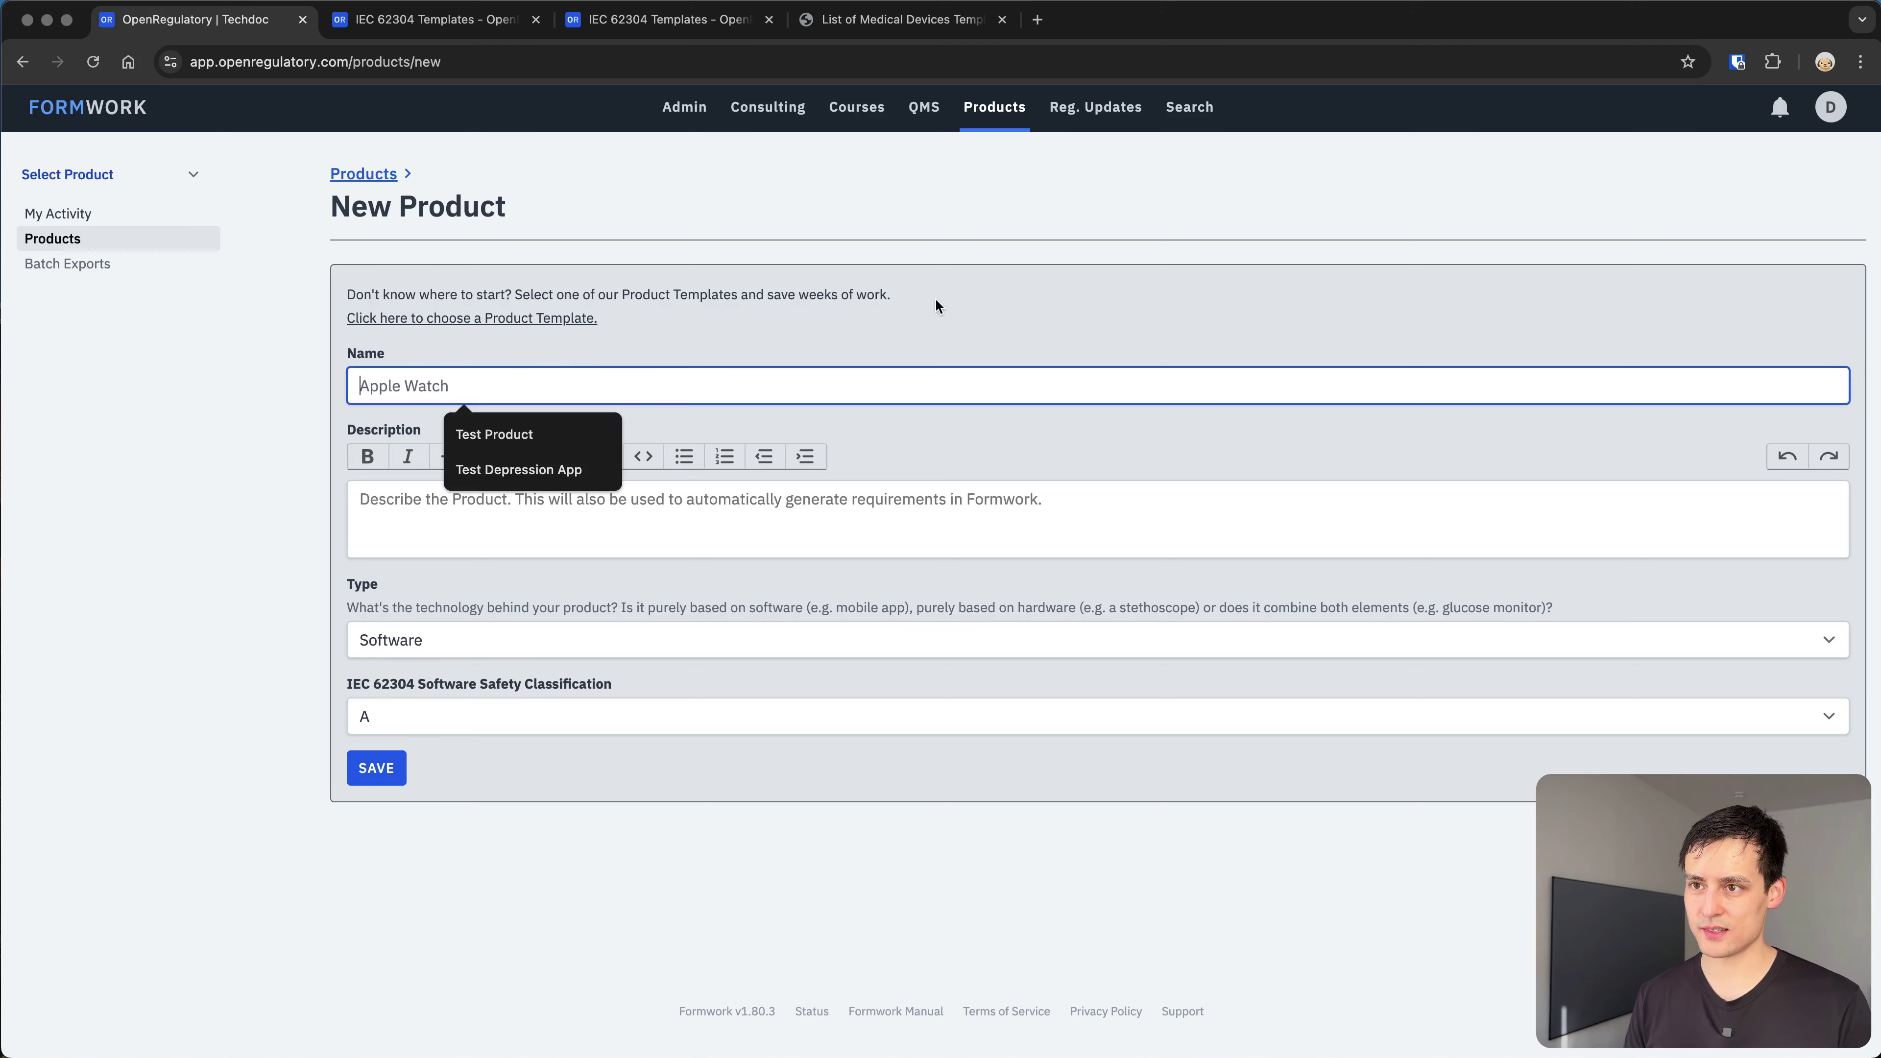
pyautogui.press('Down')
pyautogui.press('Return')
pyautogui.write('Class C')
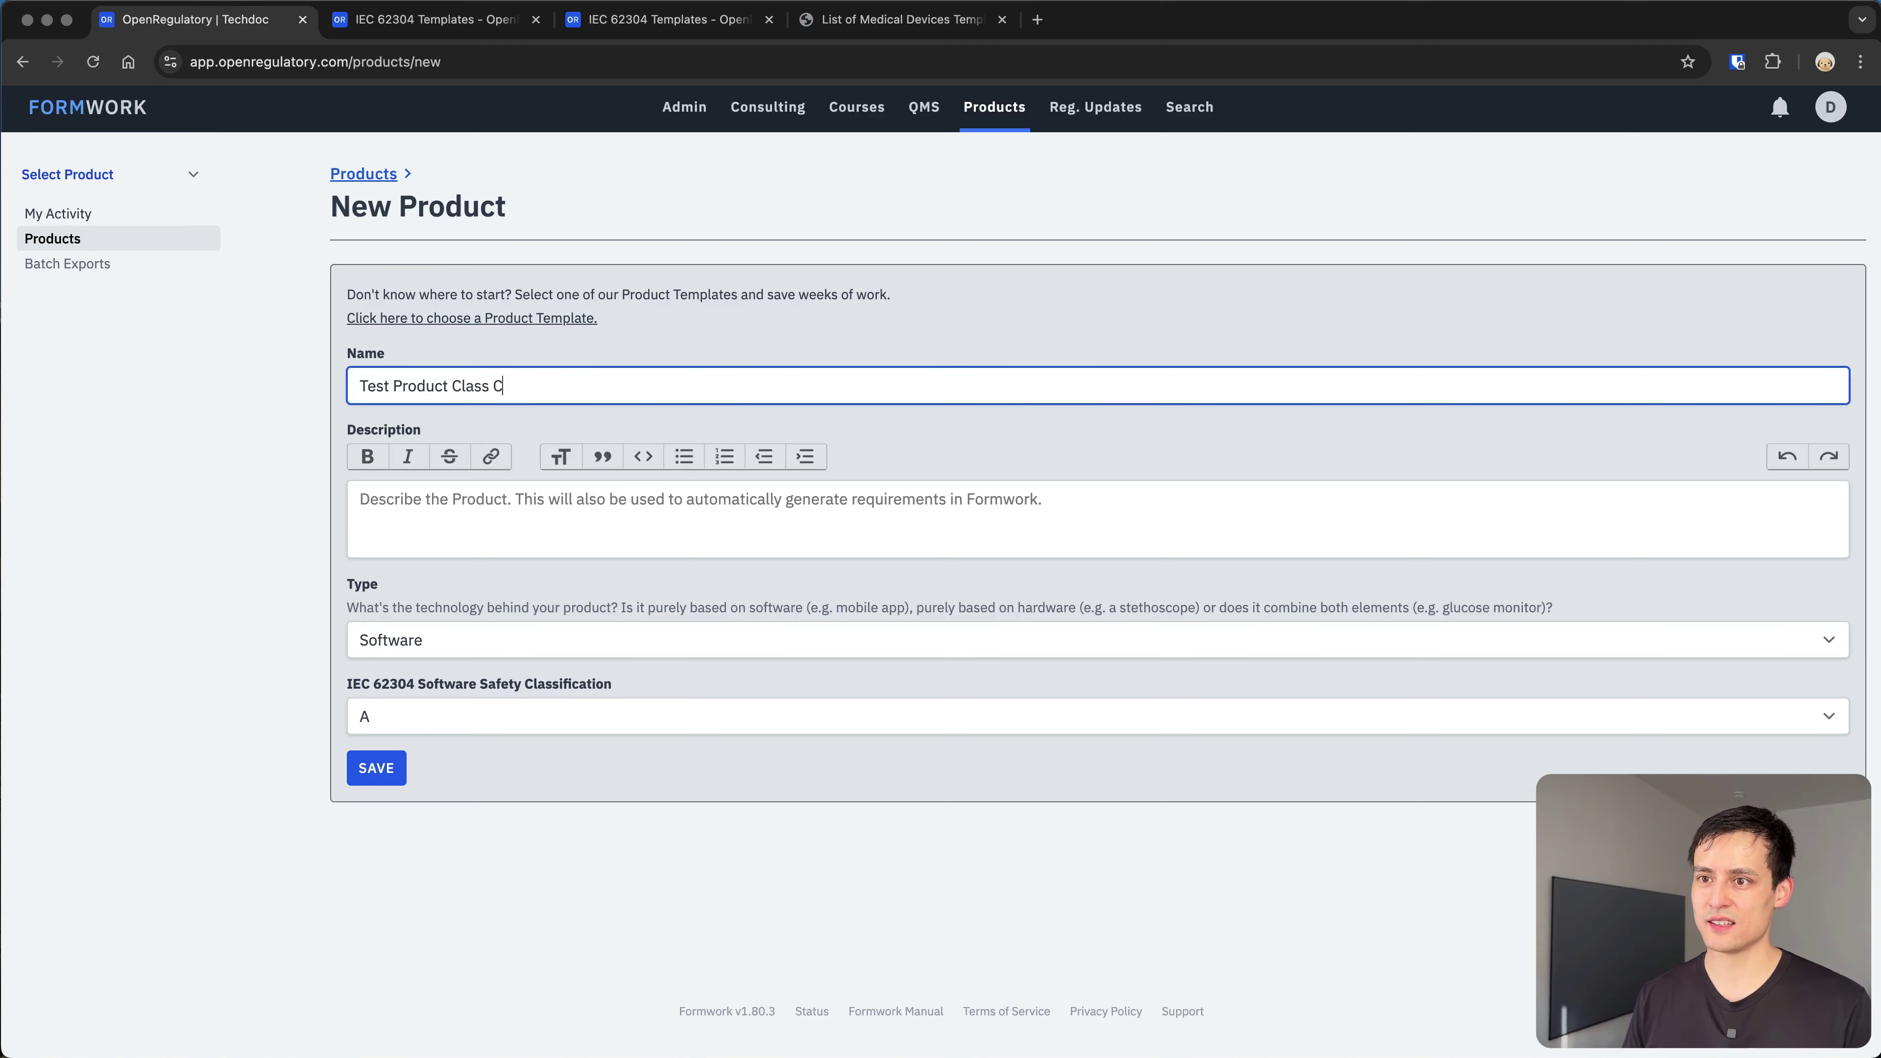
# Set the new product's IEC 62304 software safety classification to C
pyautogui.click(622, 803)
pyautogui.click(493, 722)
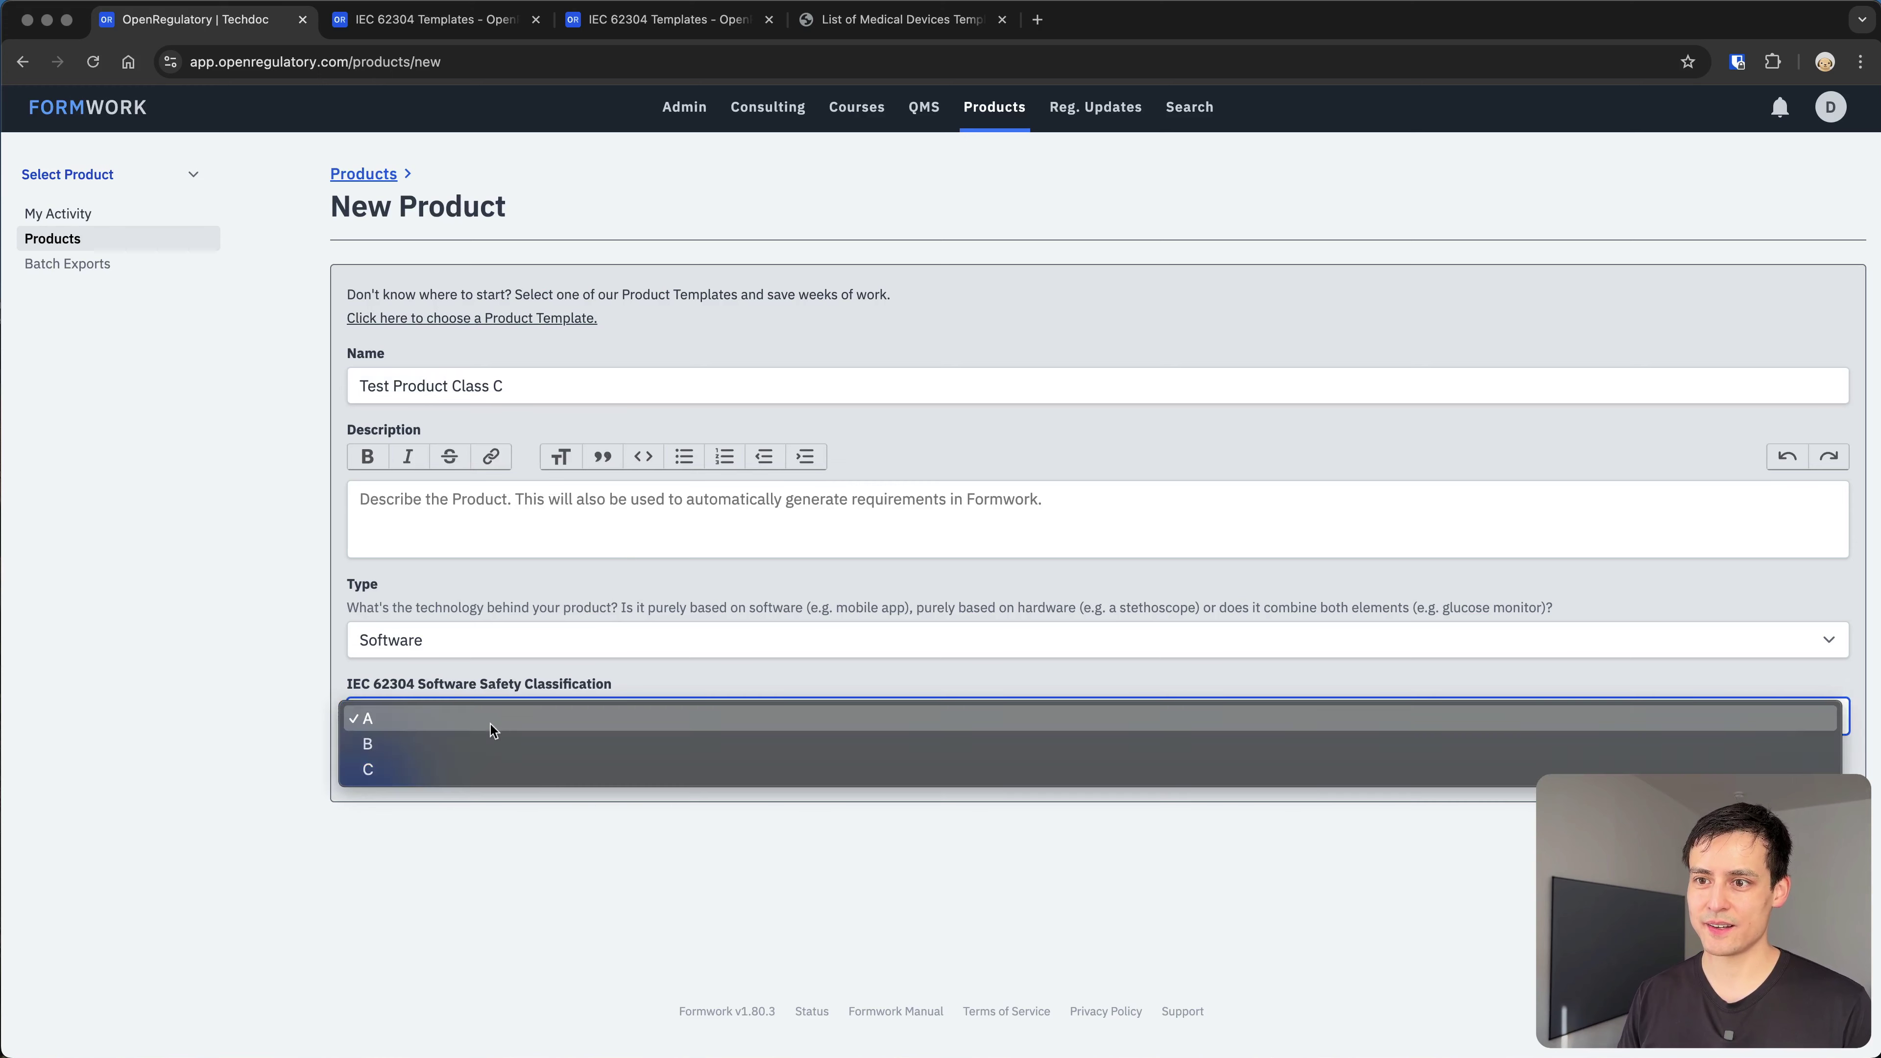
pyautogui.click(519, 767)
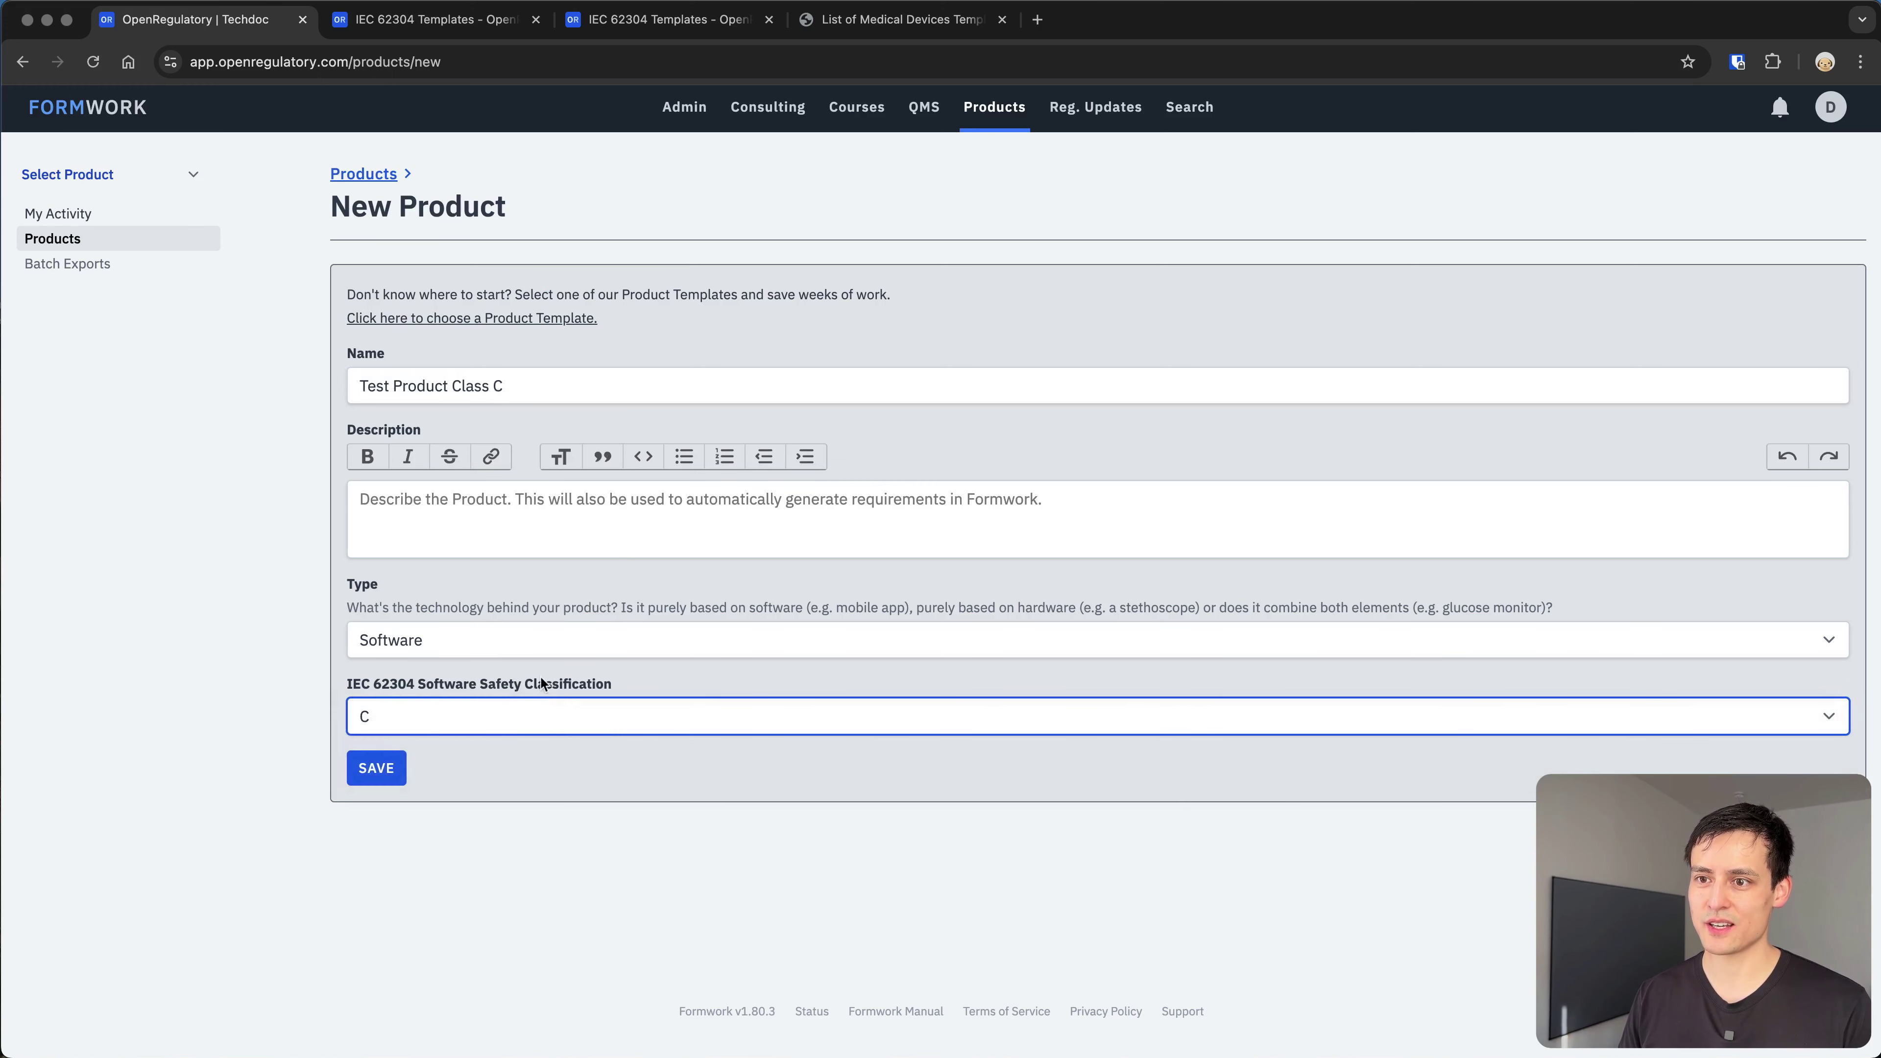
pyautogui.click(658, 827)
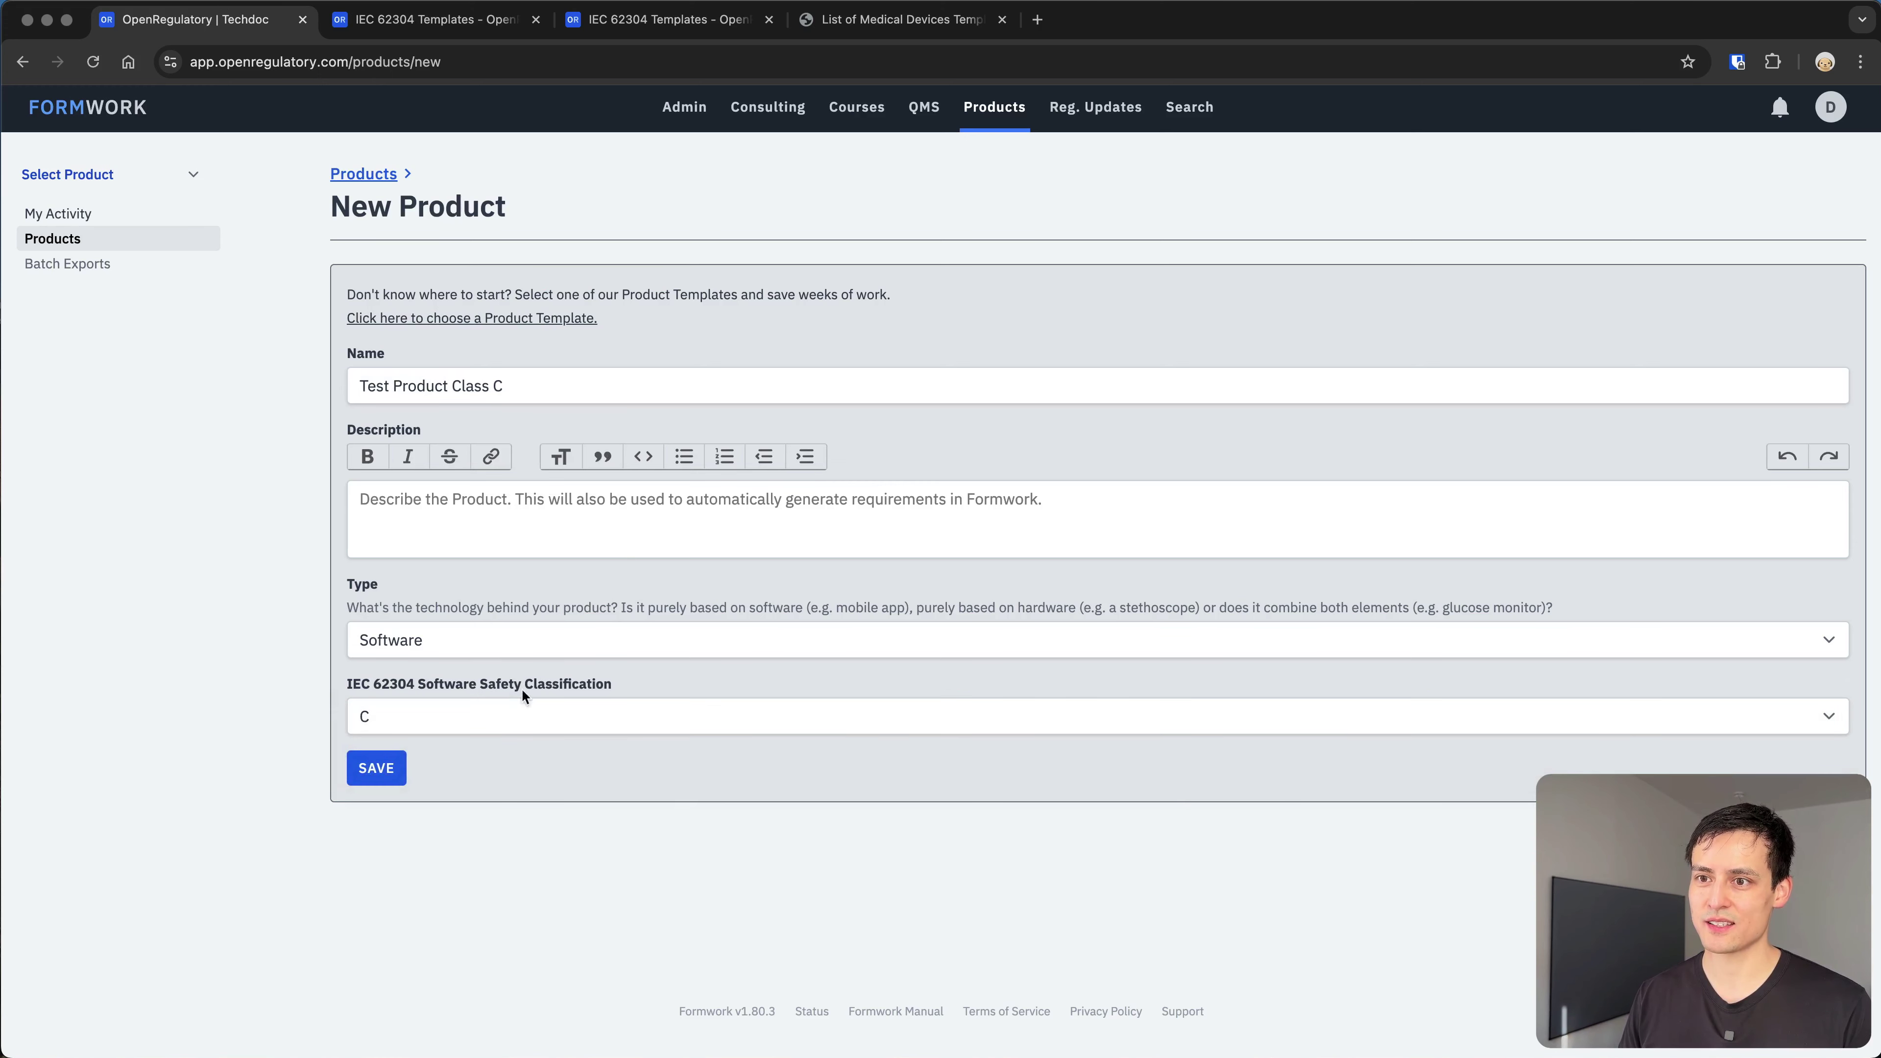
# Try the Hardware product type, set the type to Software And Hardware, and reselect C as the software safety classification
pyautogui.click(418, 643)
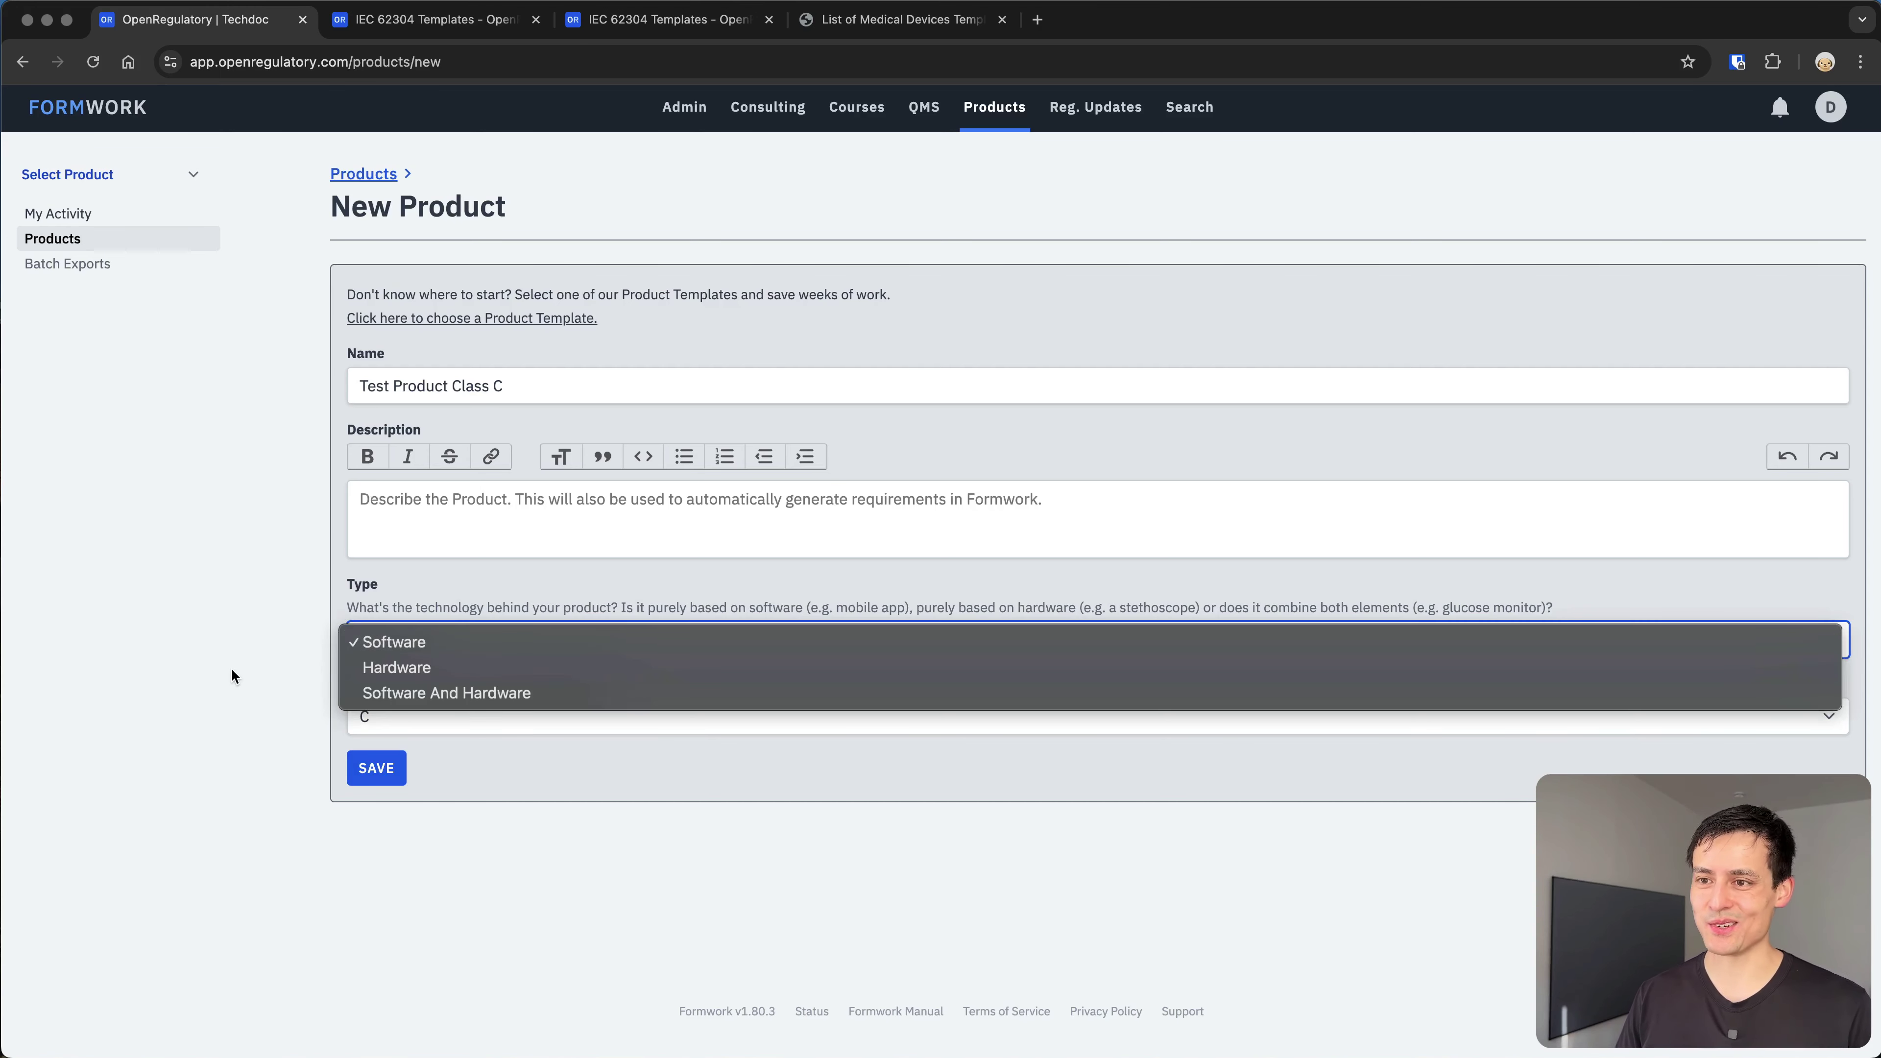
pyautogui.click(397, 641)
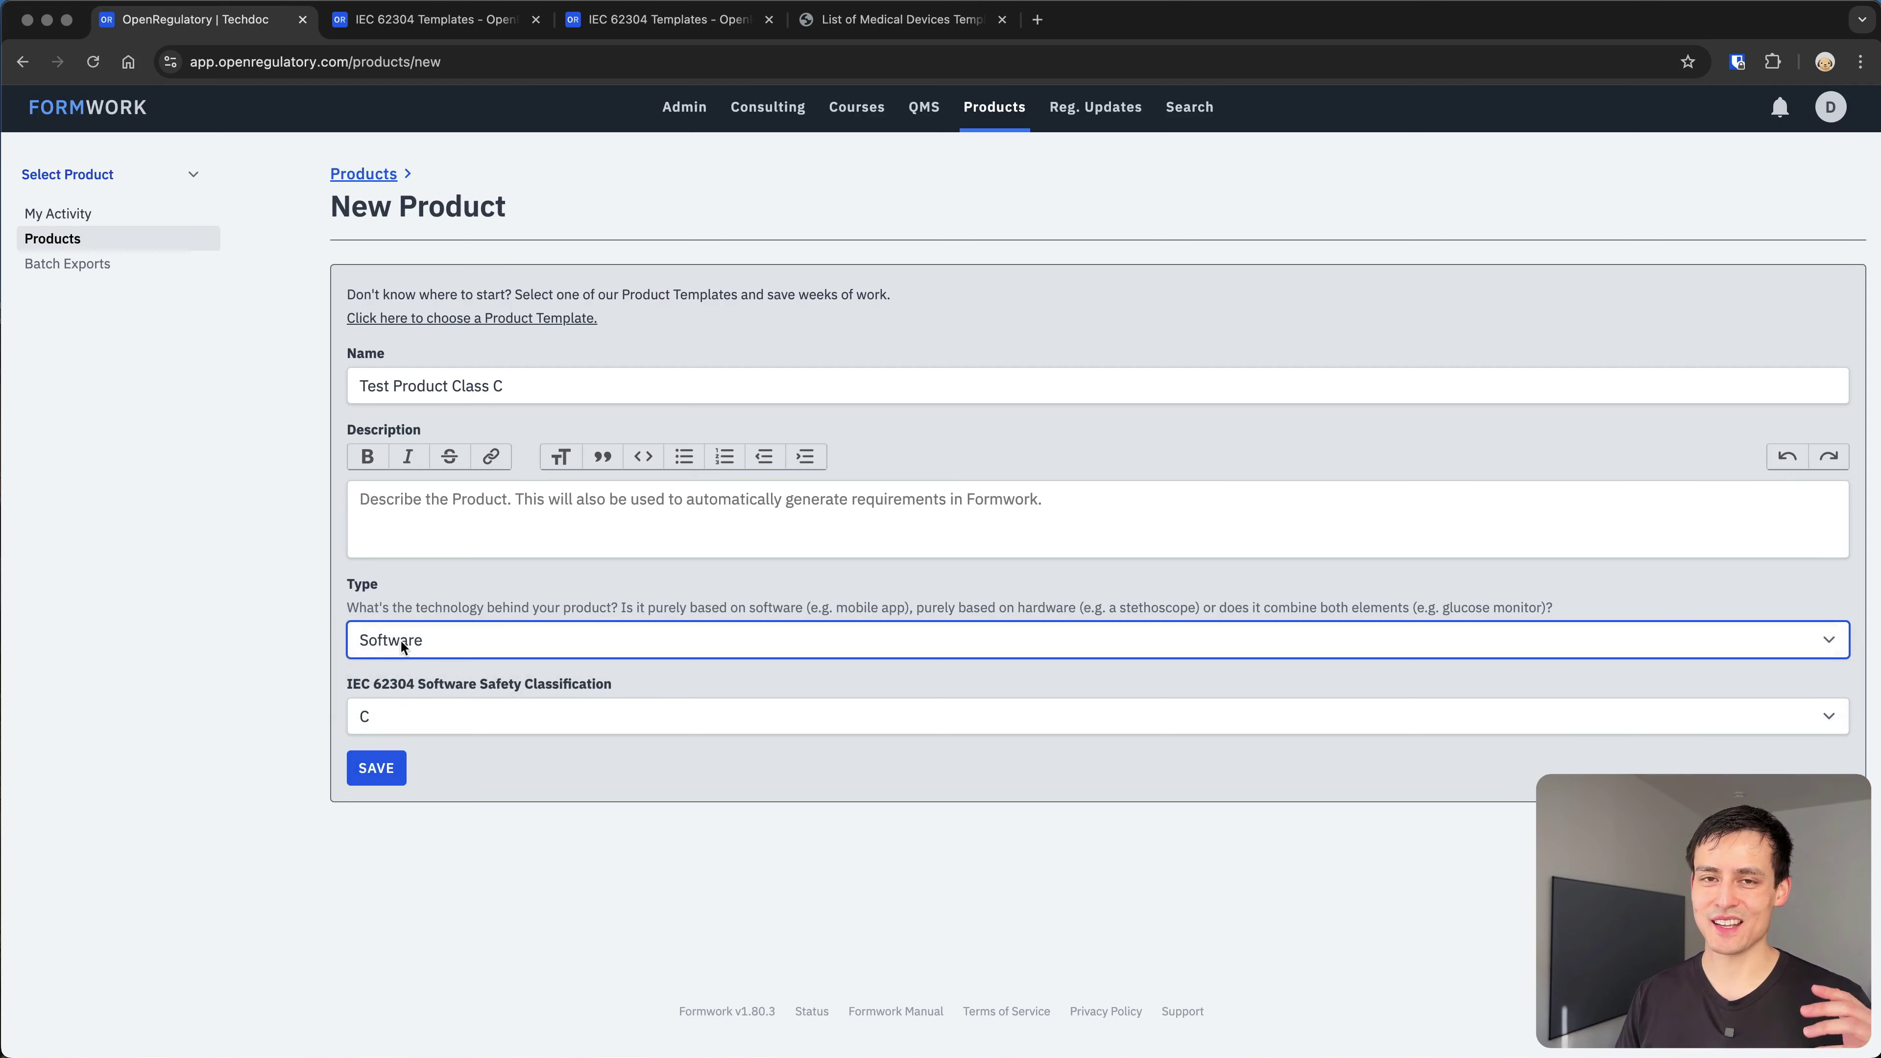
pyautogui.click(402, 639)
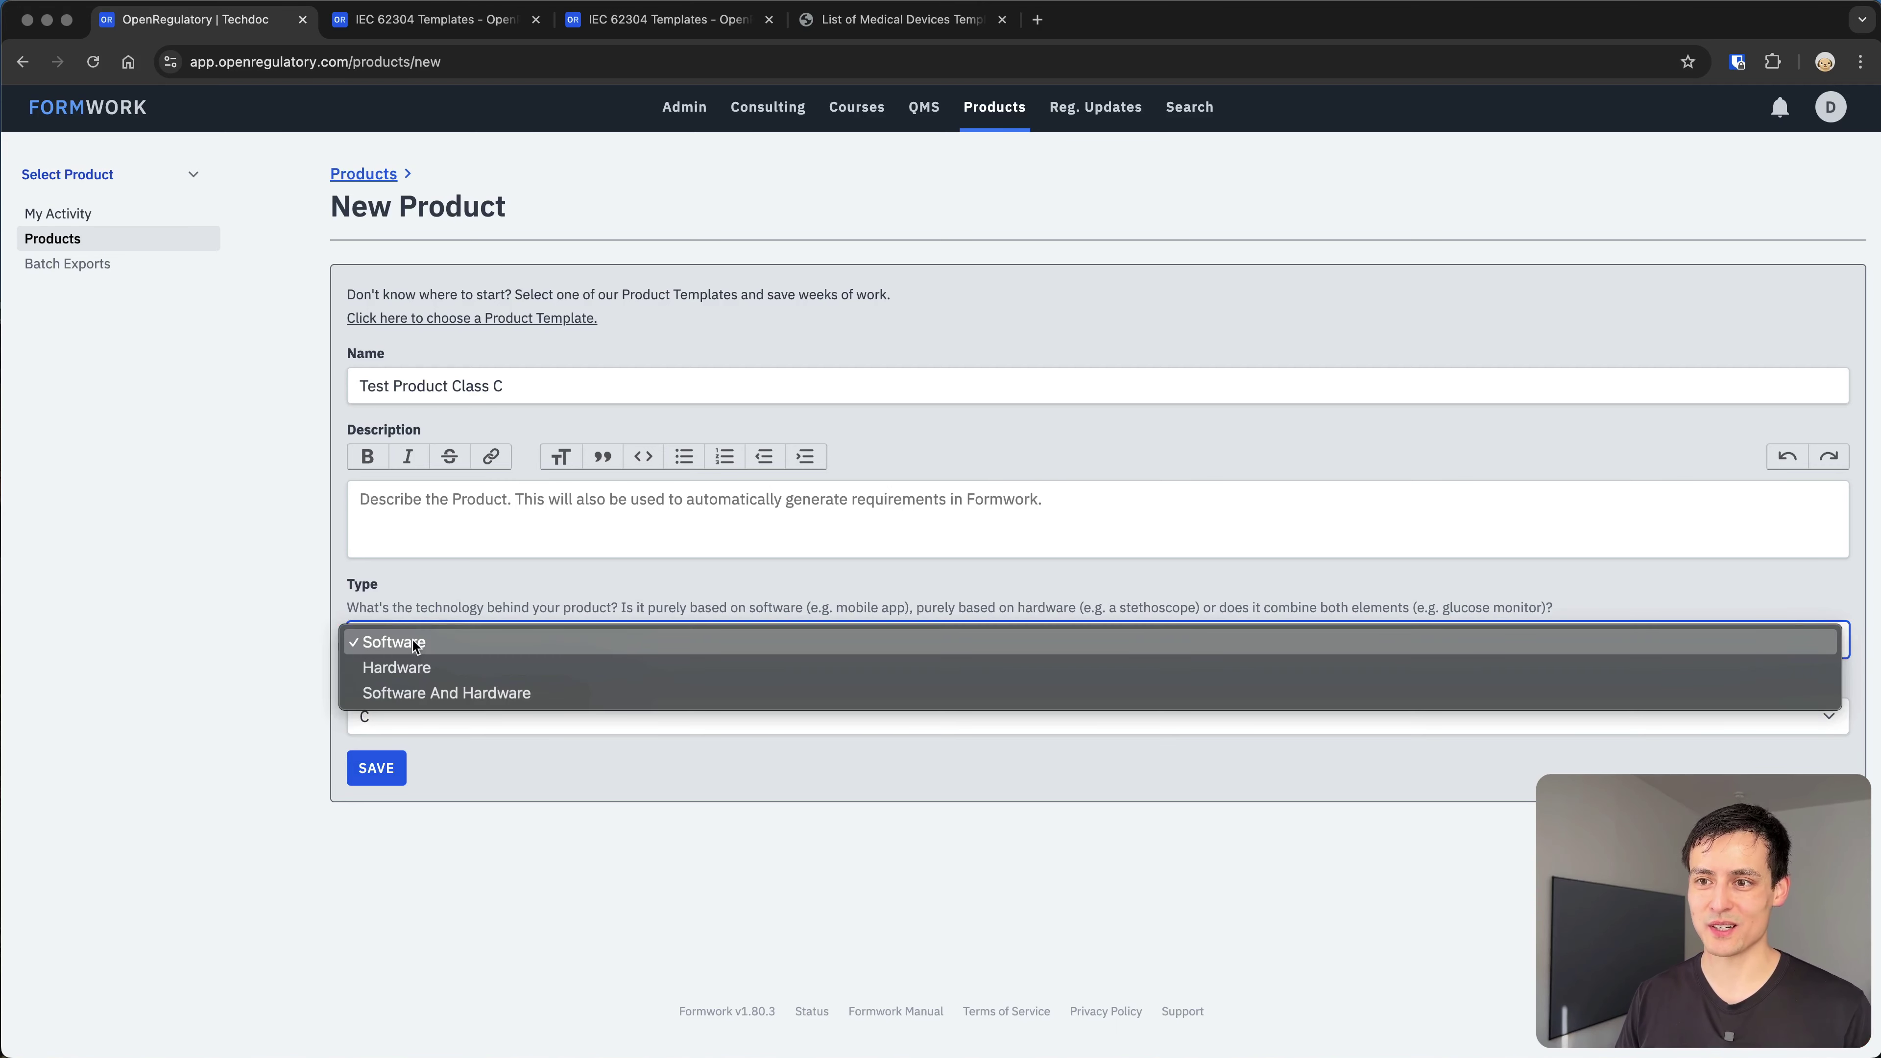
pyautogui.click(401, 668)
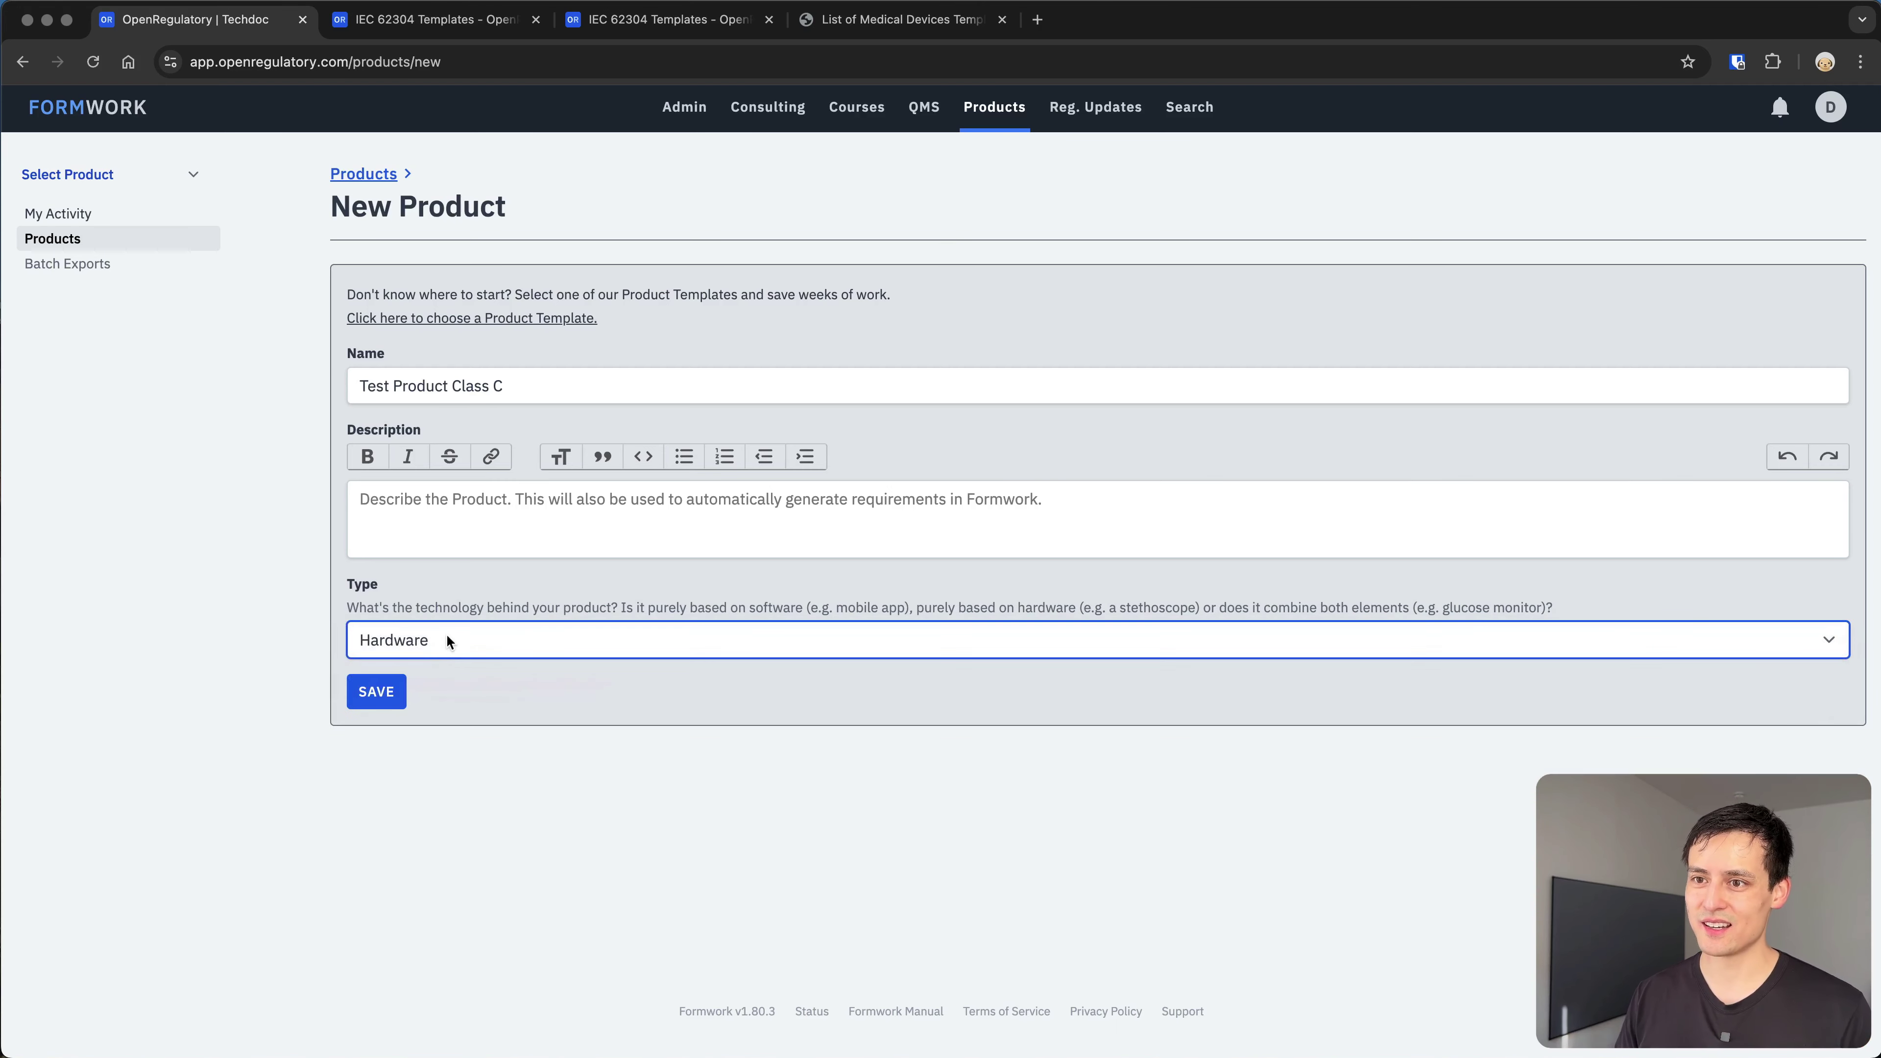
pyautogui.click(437, 638)
pyautogui.click(444, 667)
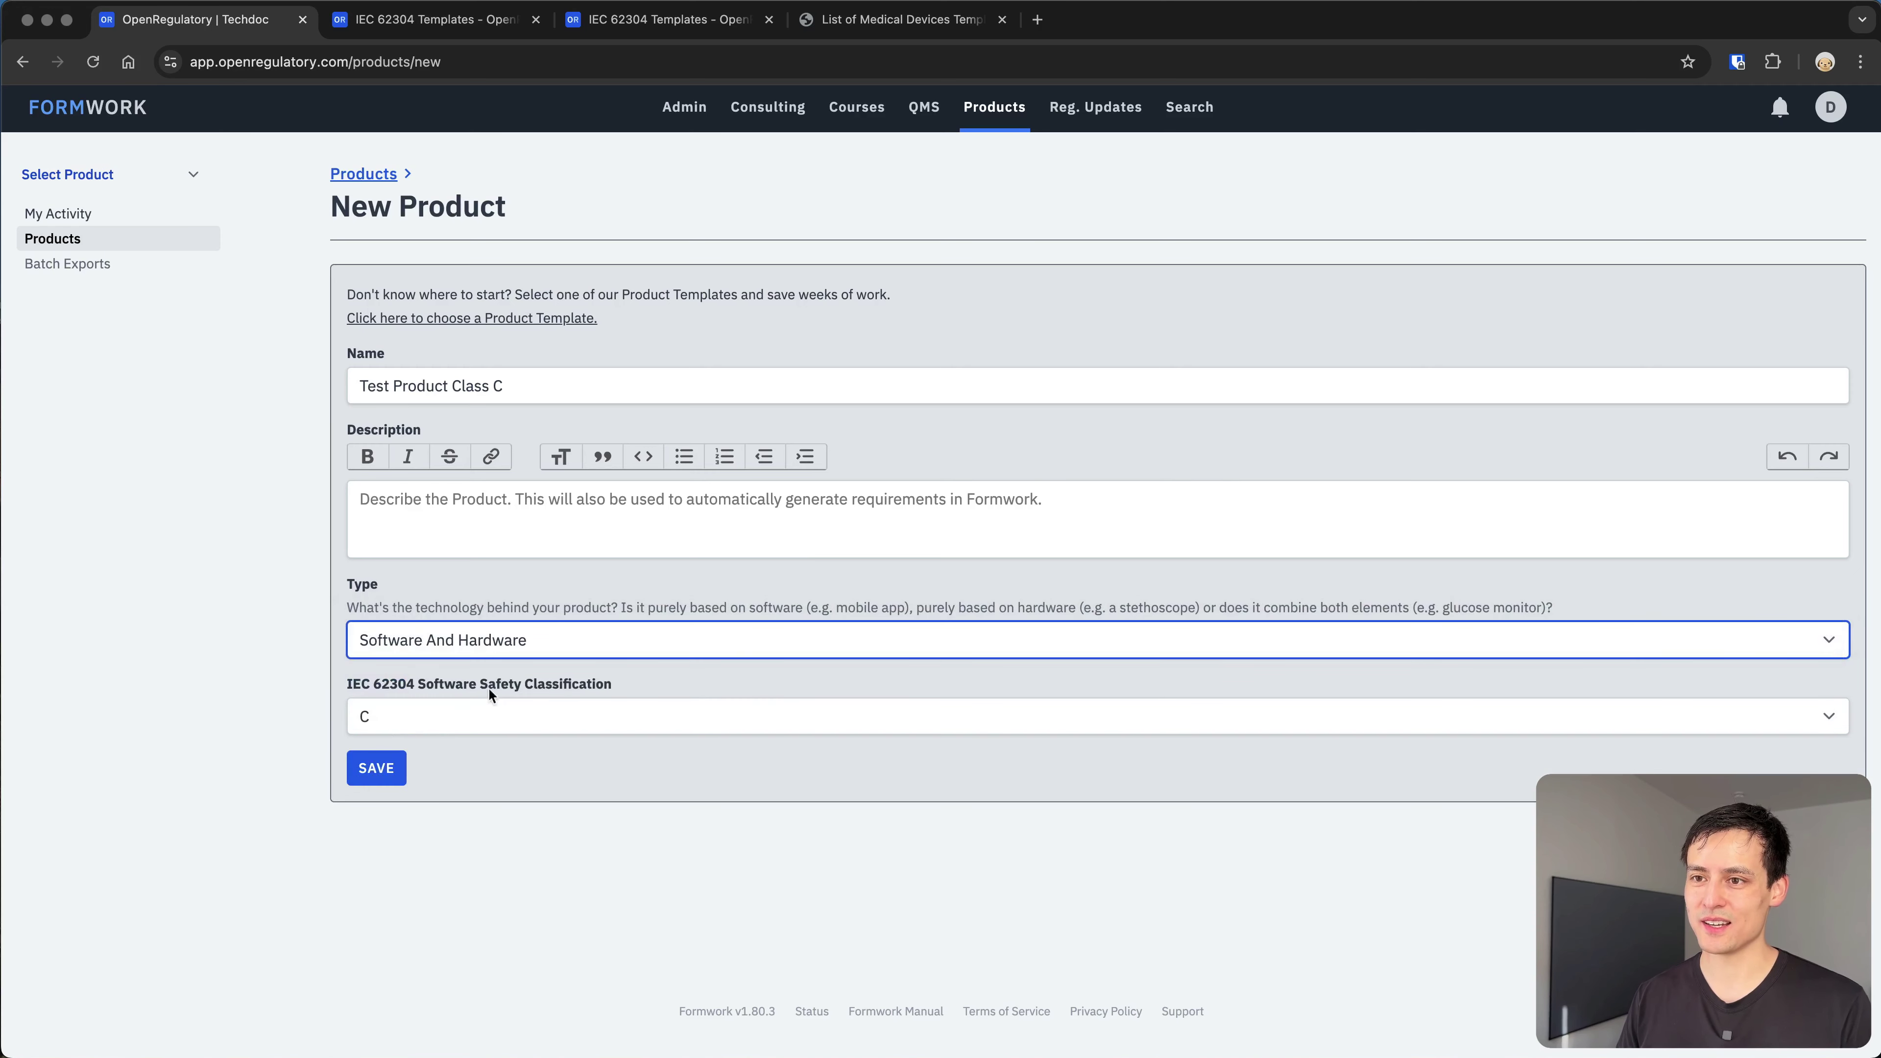
pyautogui.click(552, 593)
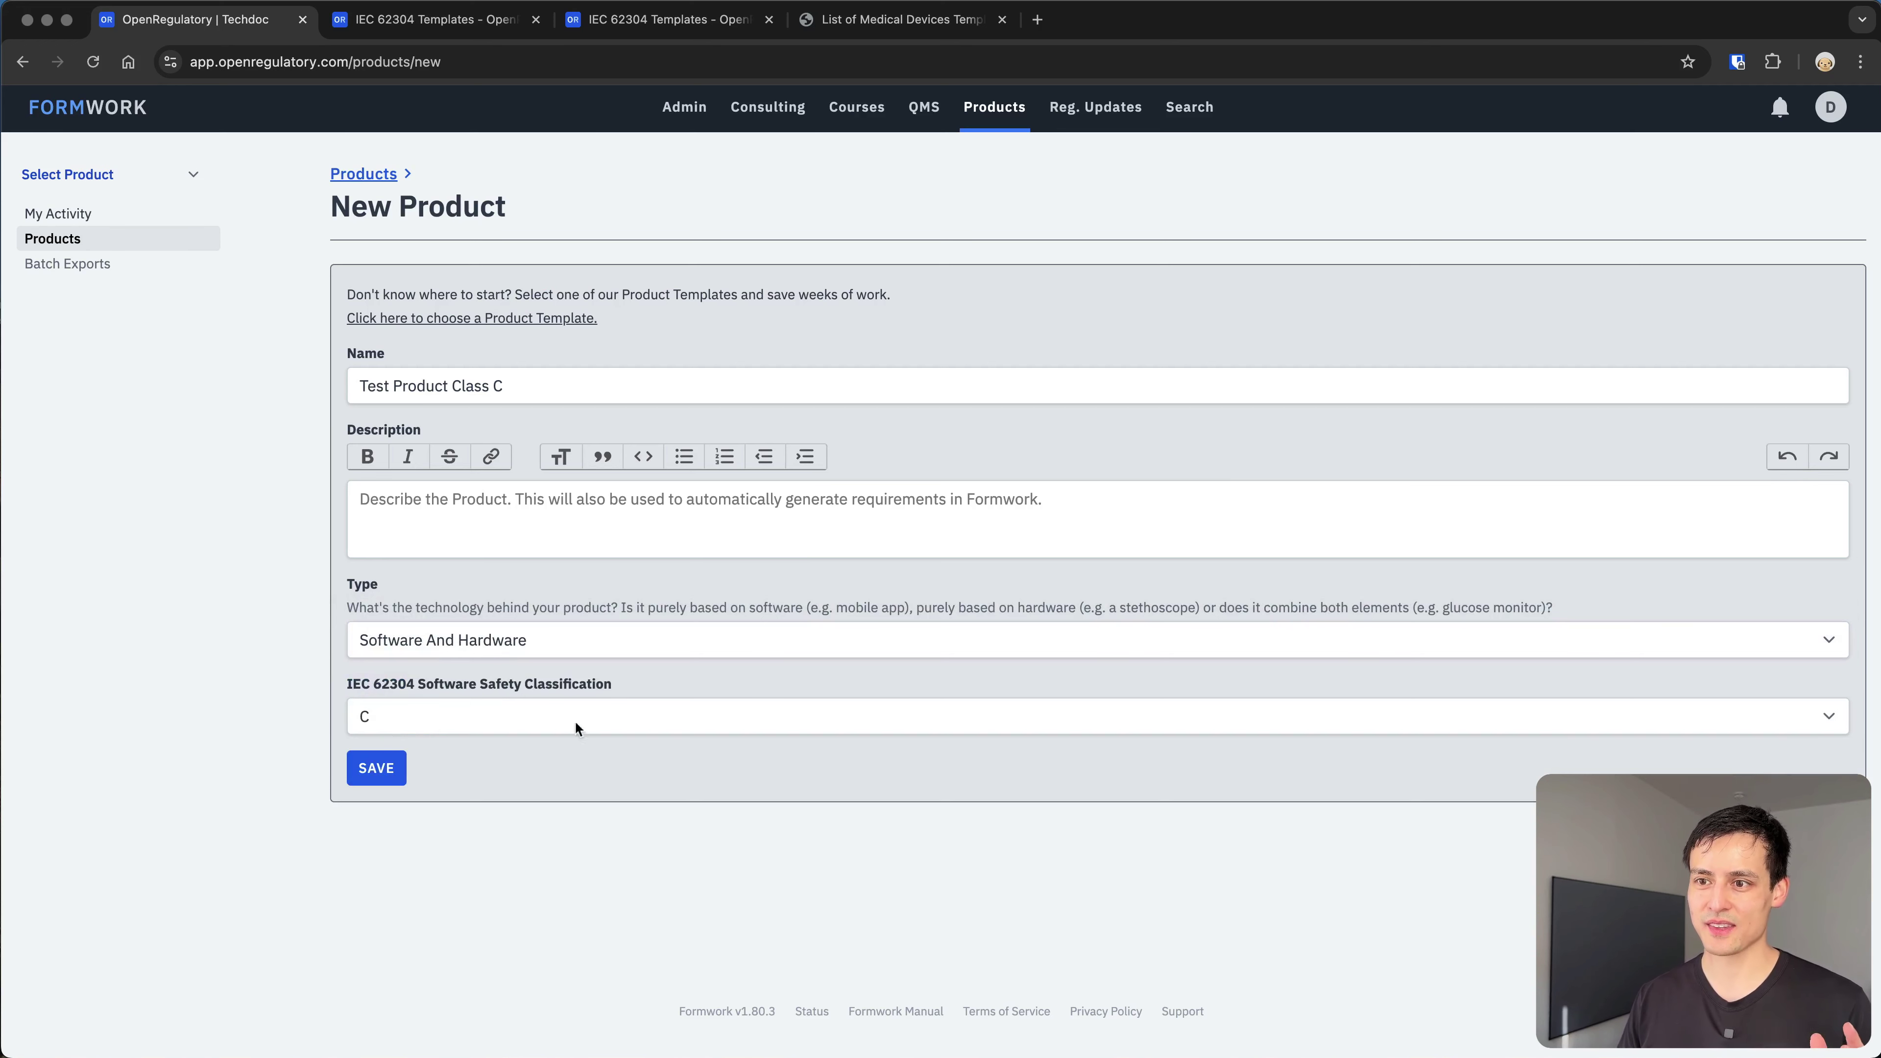
pyautogui.click(391, 713)
pyautogui.click(407, 718)
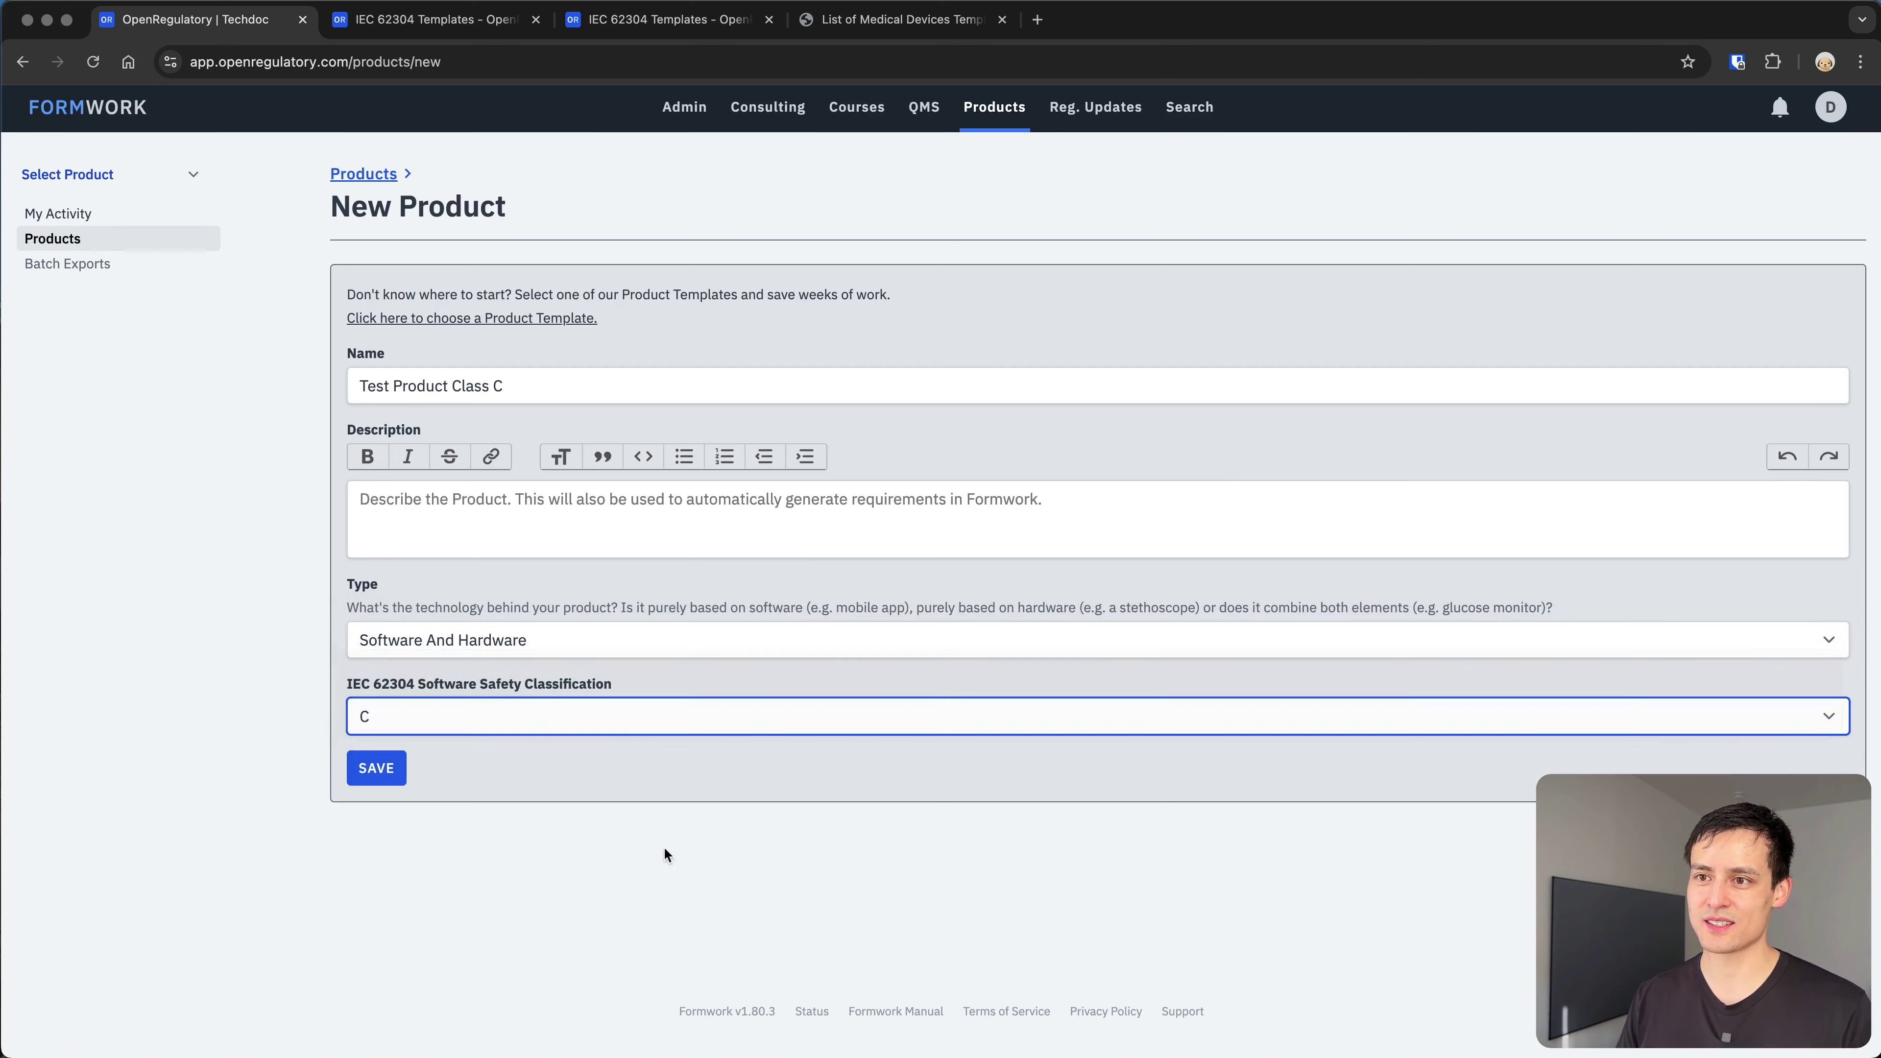
pyautogui.click(635, 782)
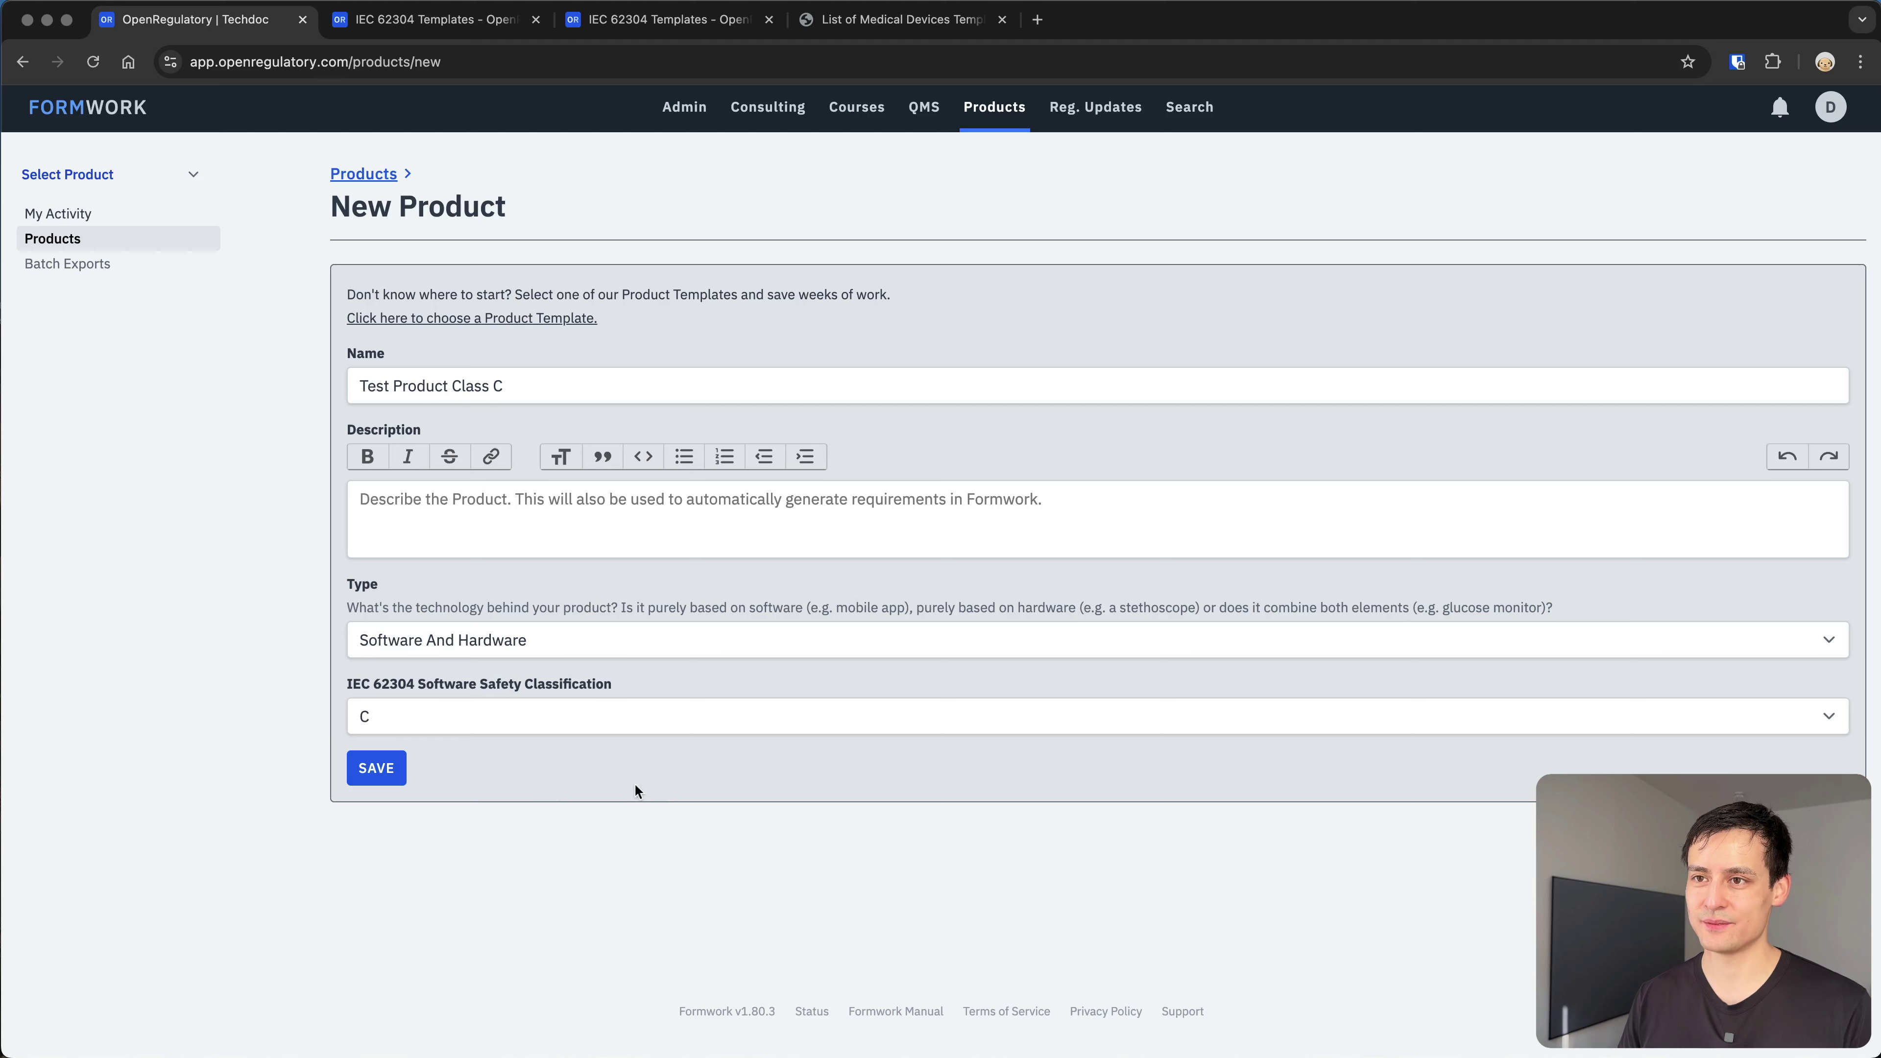
# Save the new product and look through its Detailed Designs, Design Inputs, Stakeholders and User Needs sections
pyautogui.click(385, 775)
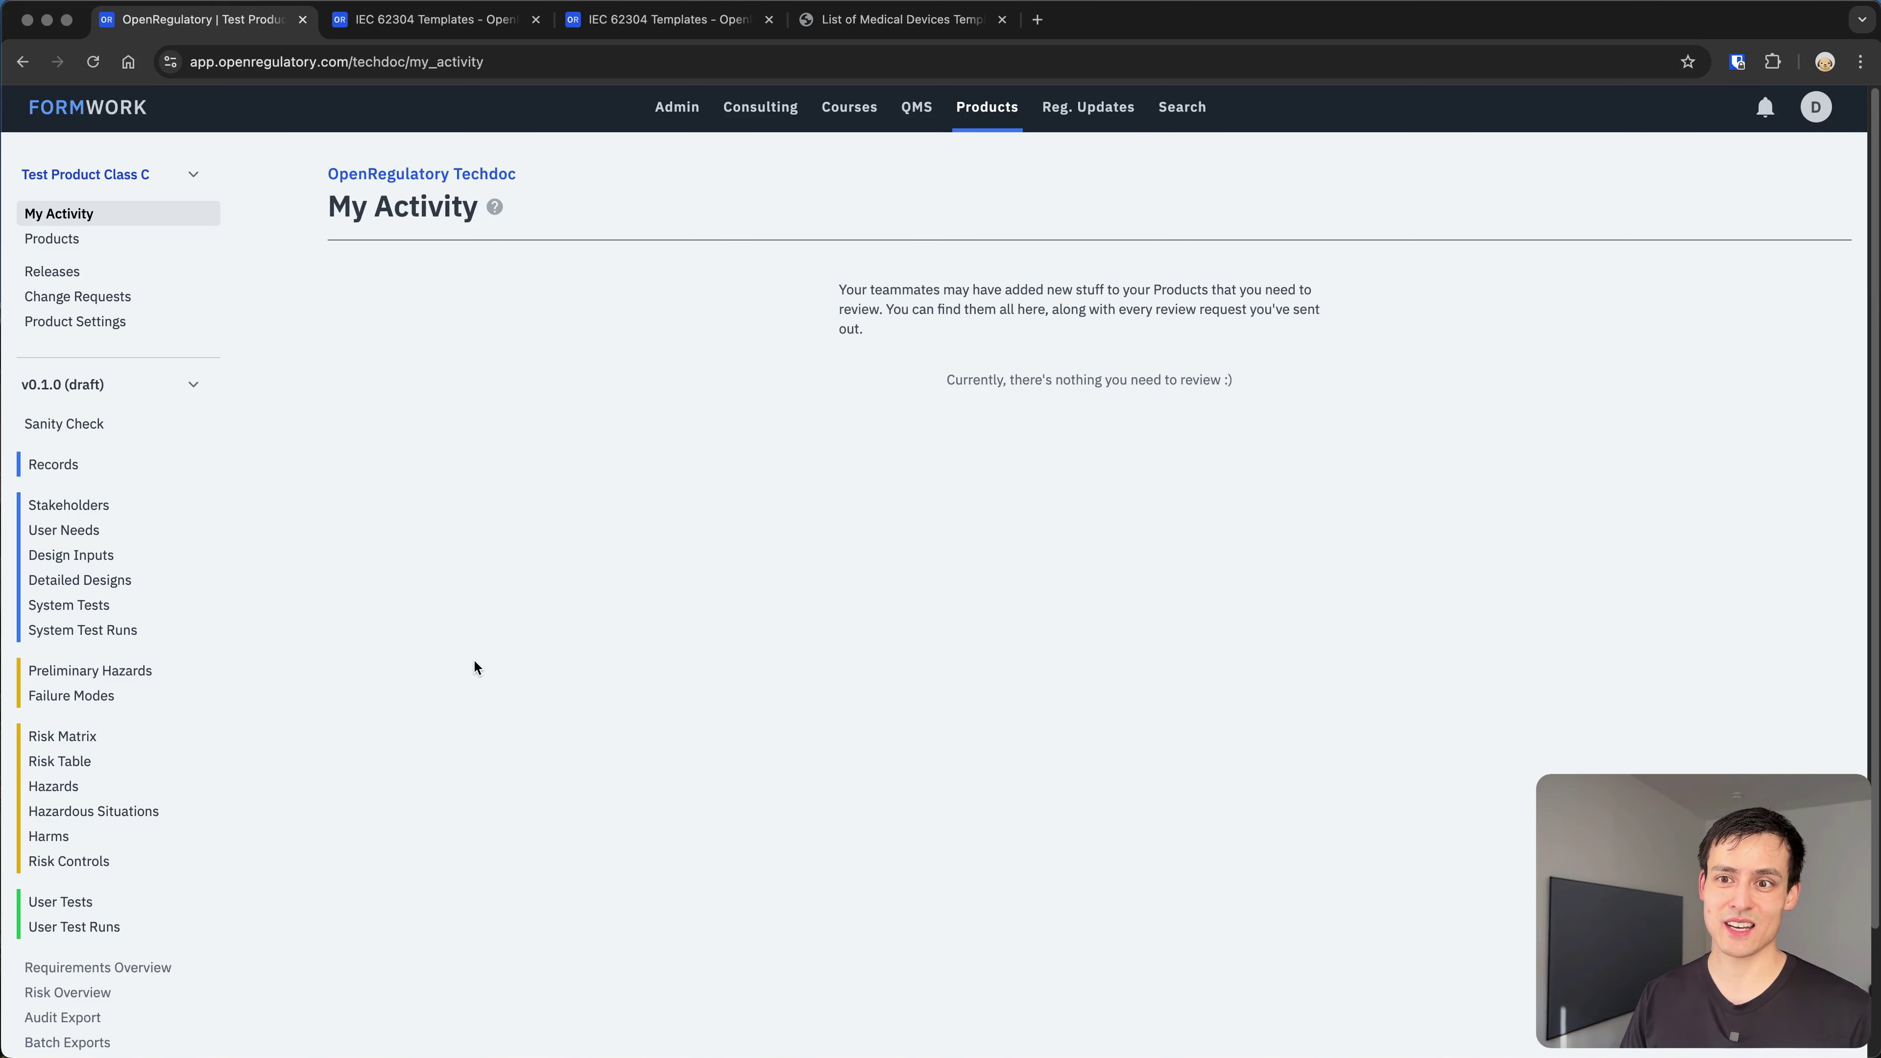
pyautogui.click(92, 585)
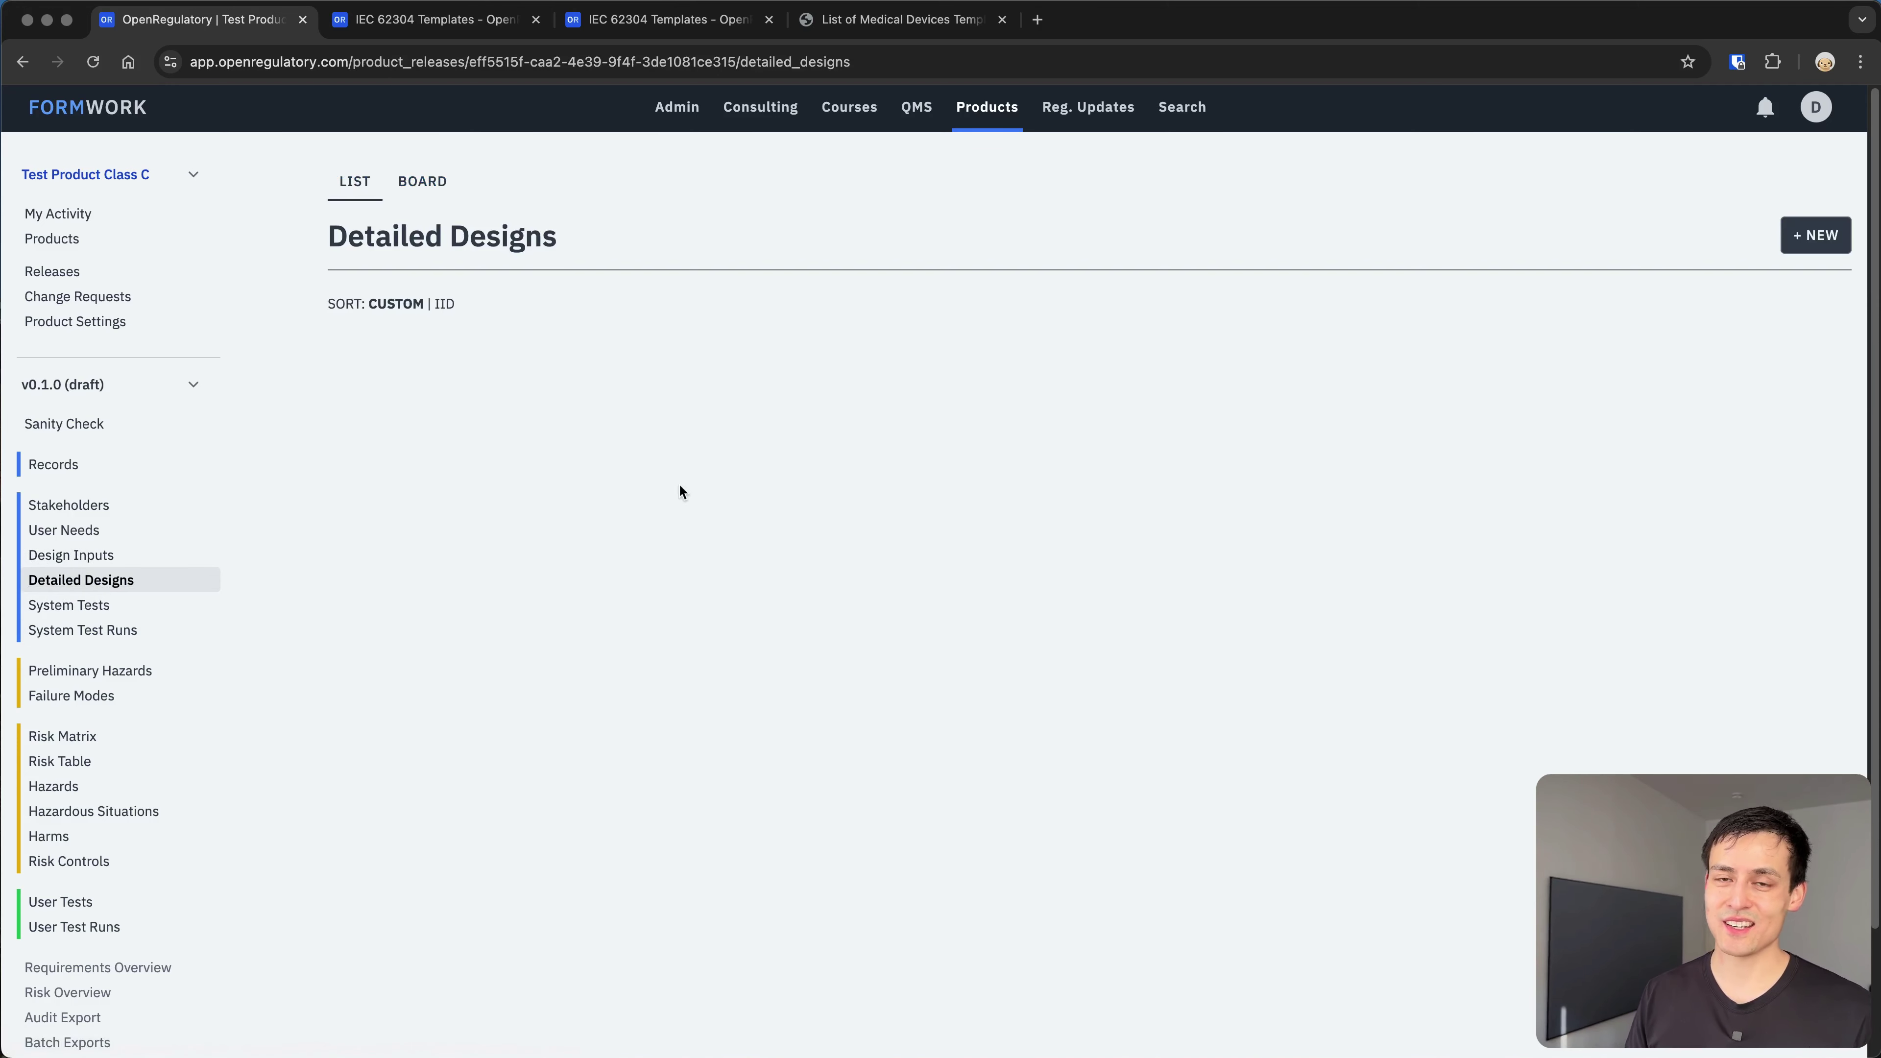
pyautogui.click(90, 553)
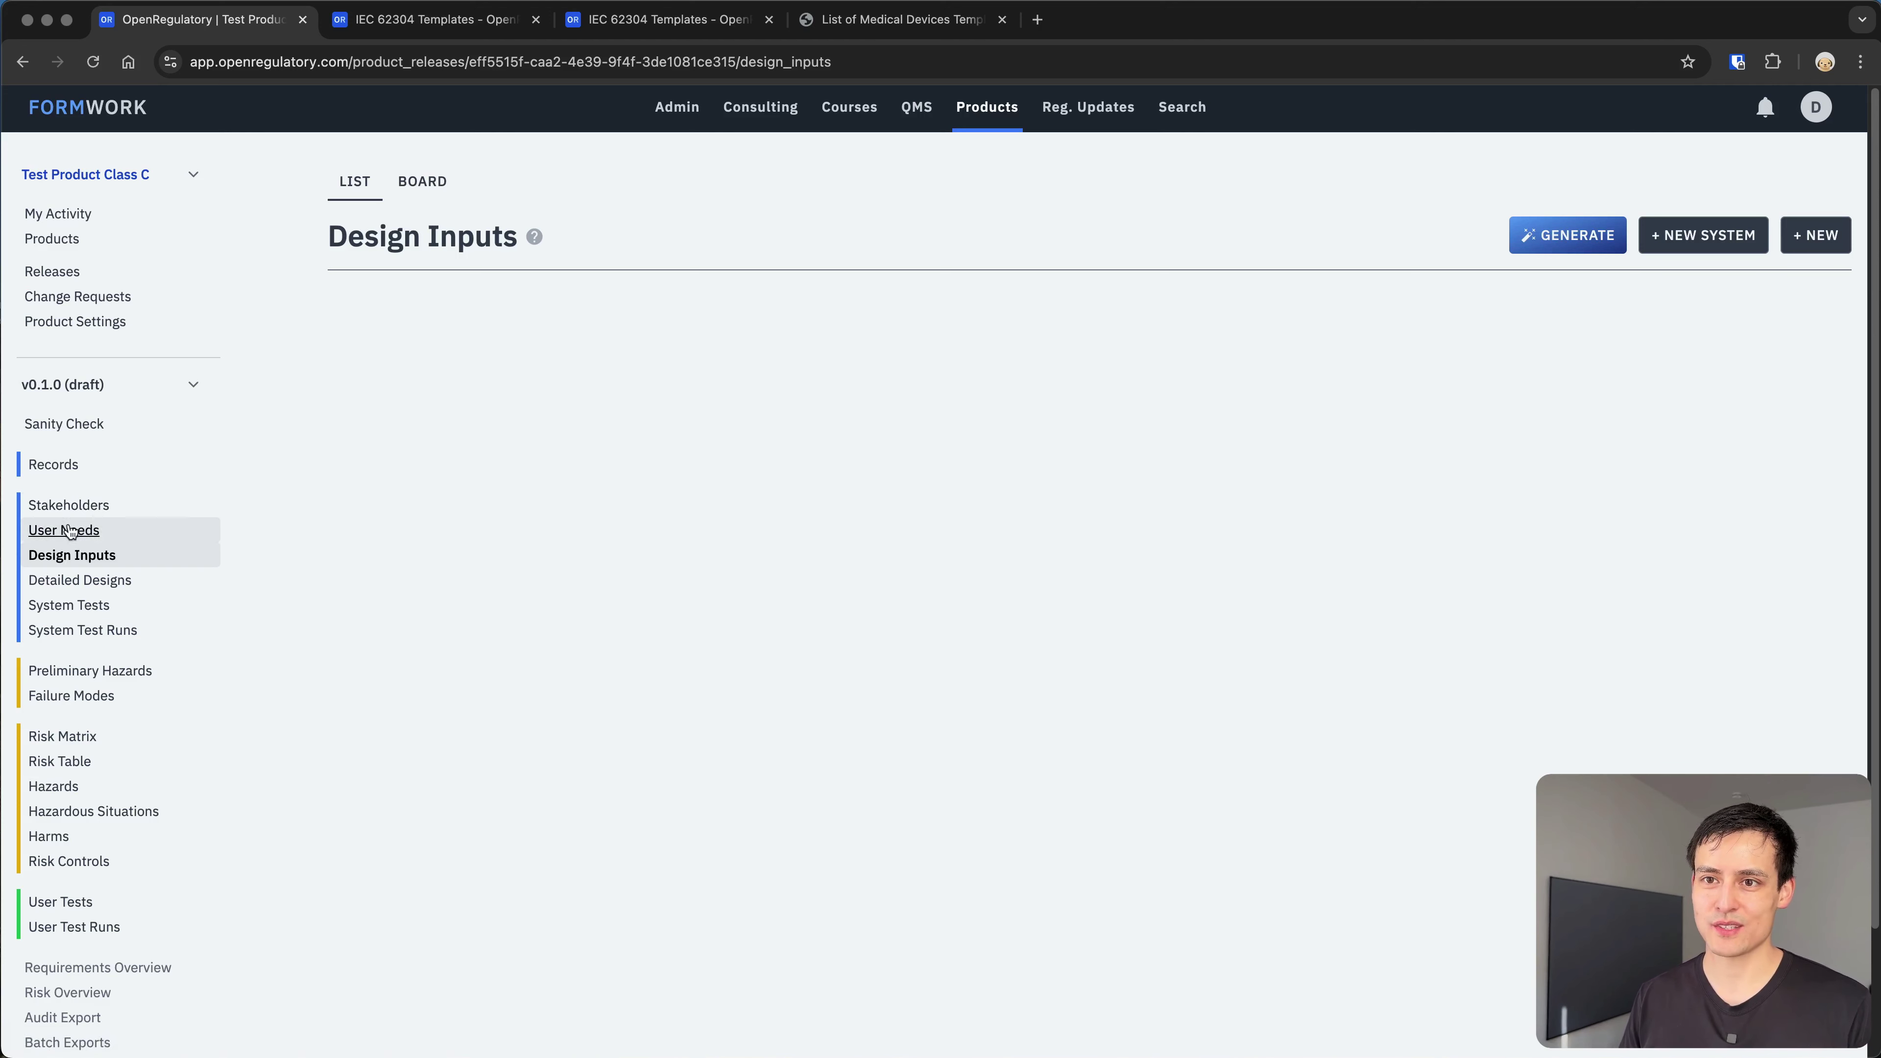
pyautogui.click(87, 507)
pyautogui.click(77, 530)
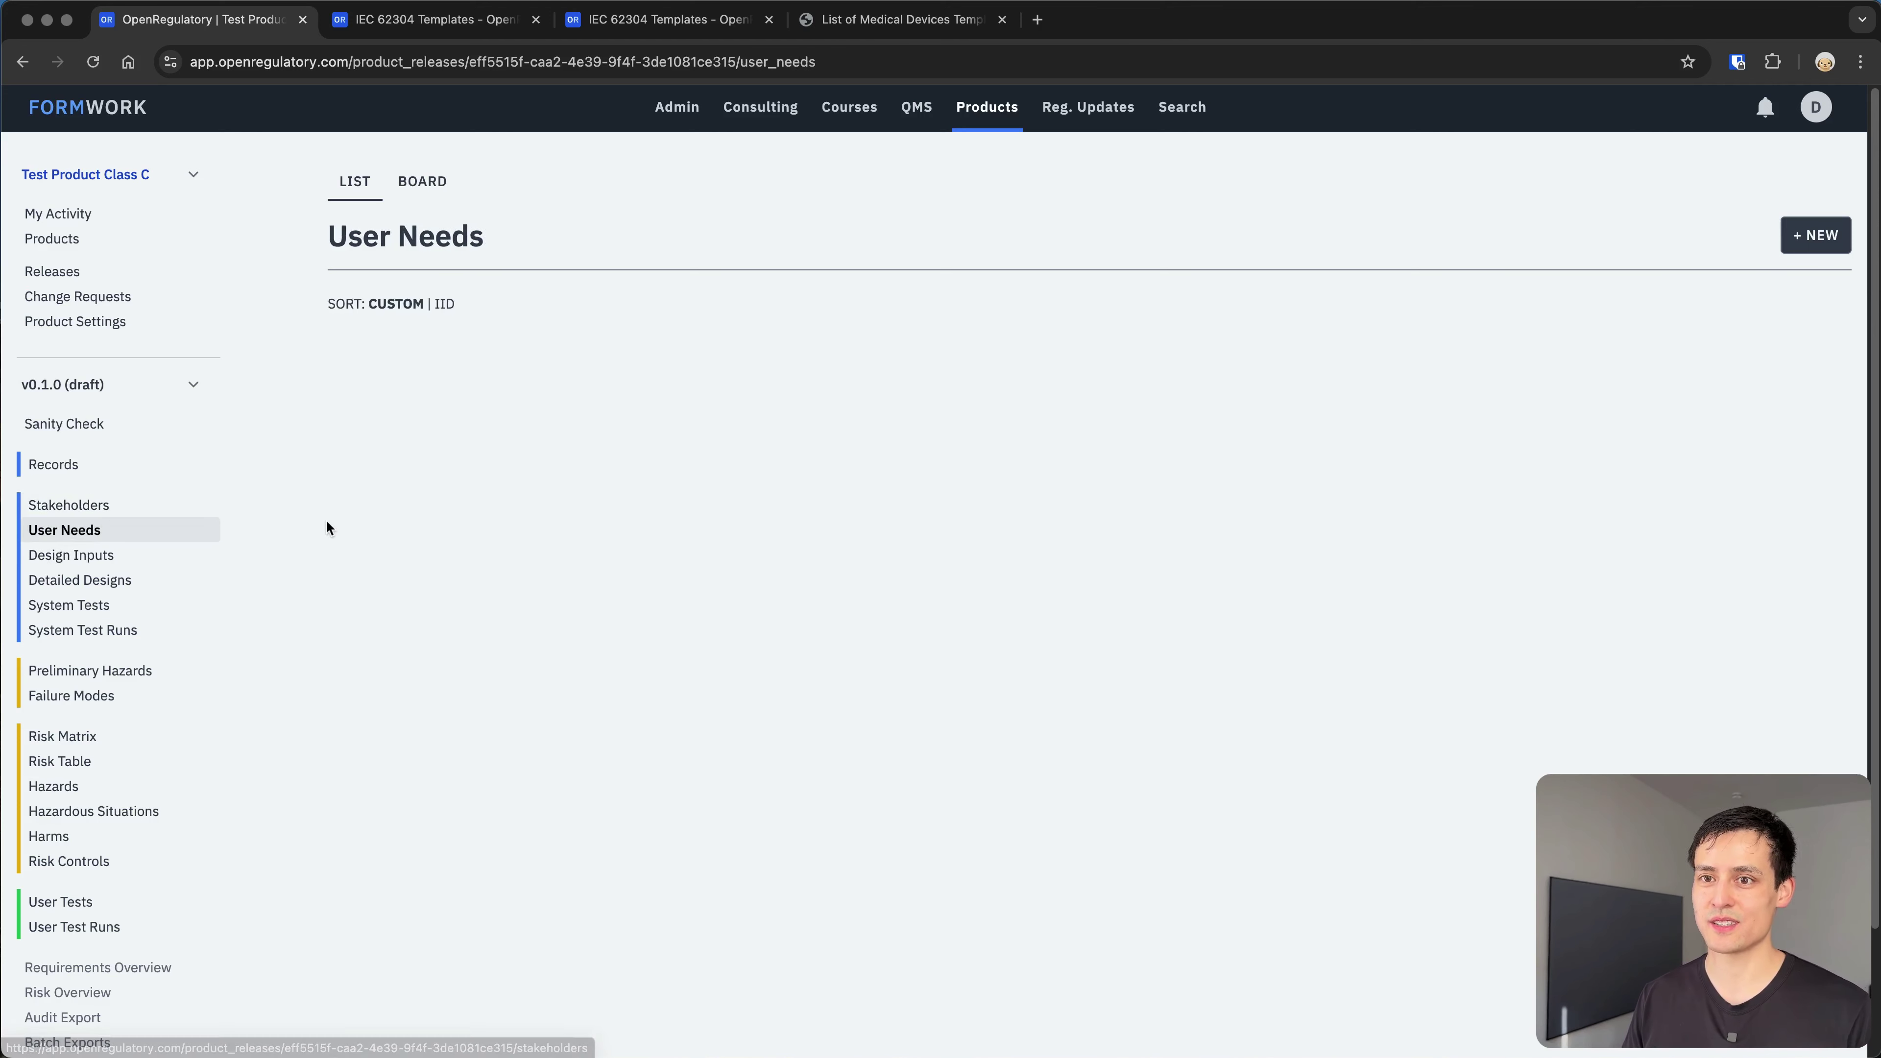
pyautogui.click(82, 555)
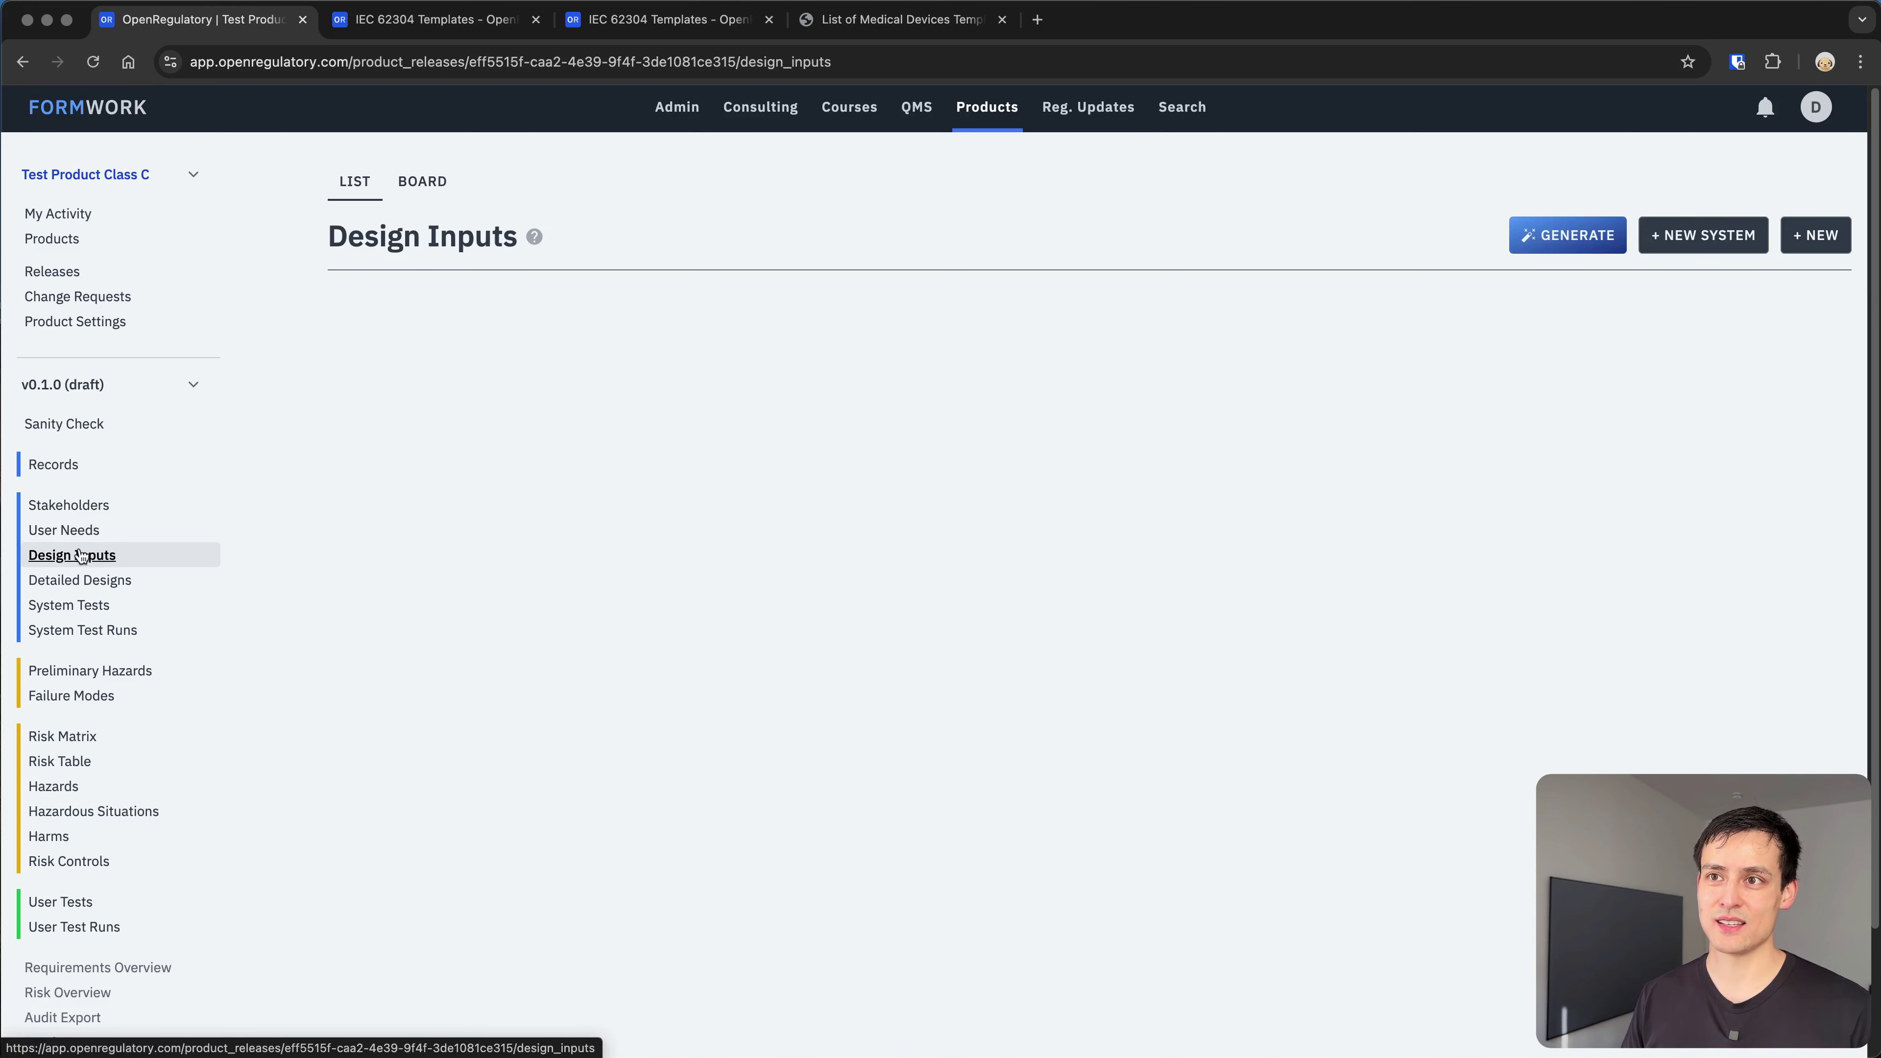
pyautogui.click(86, 584)
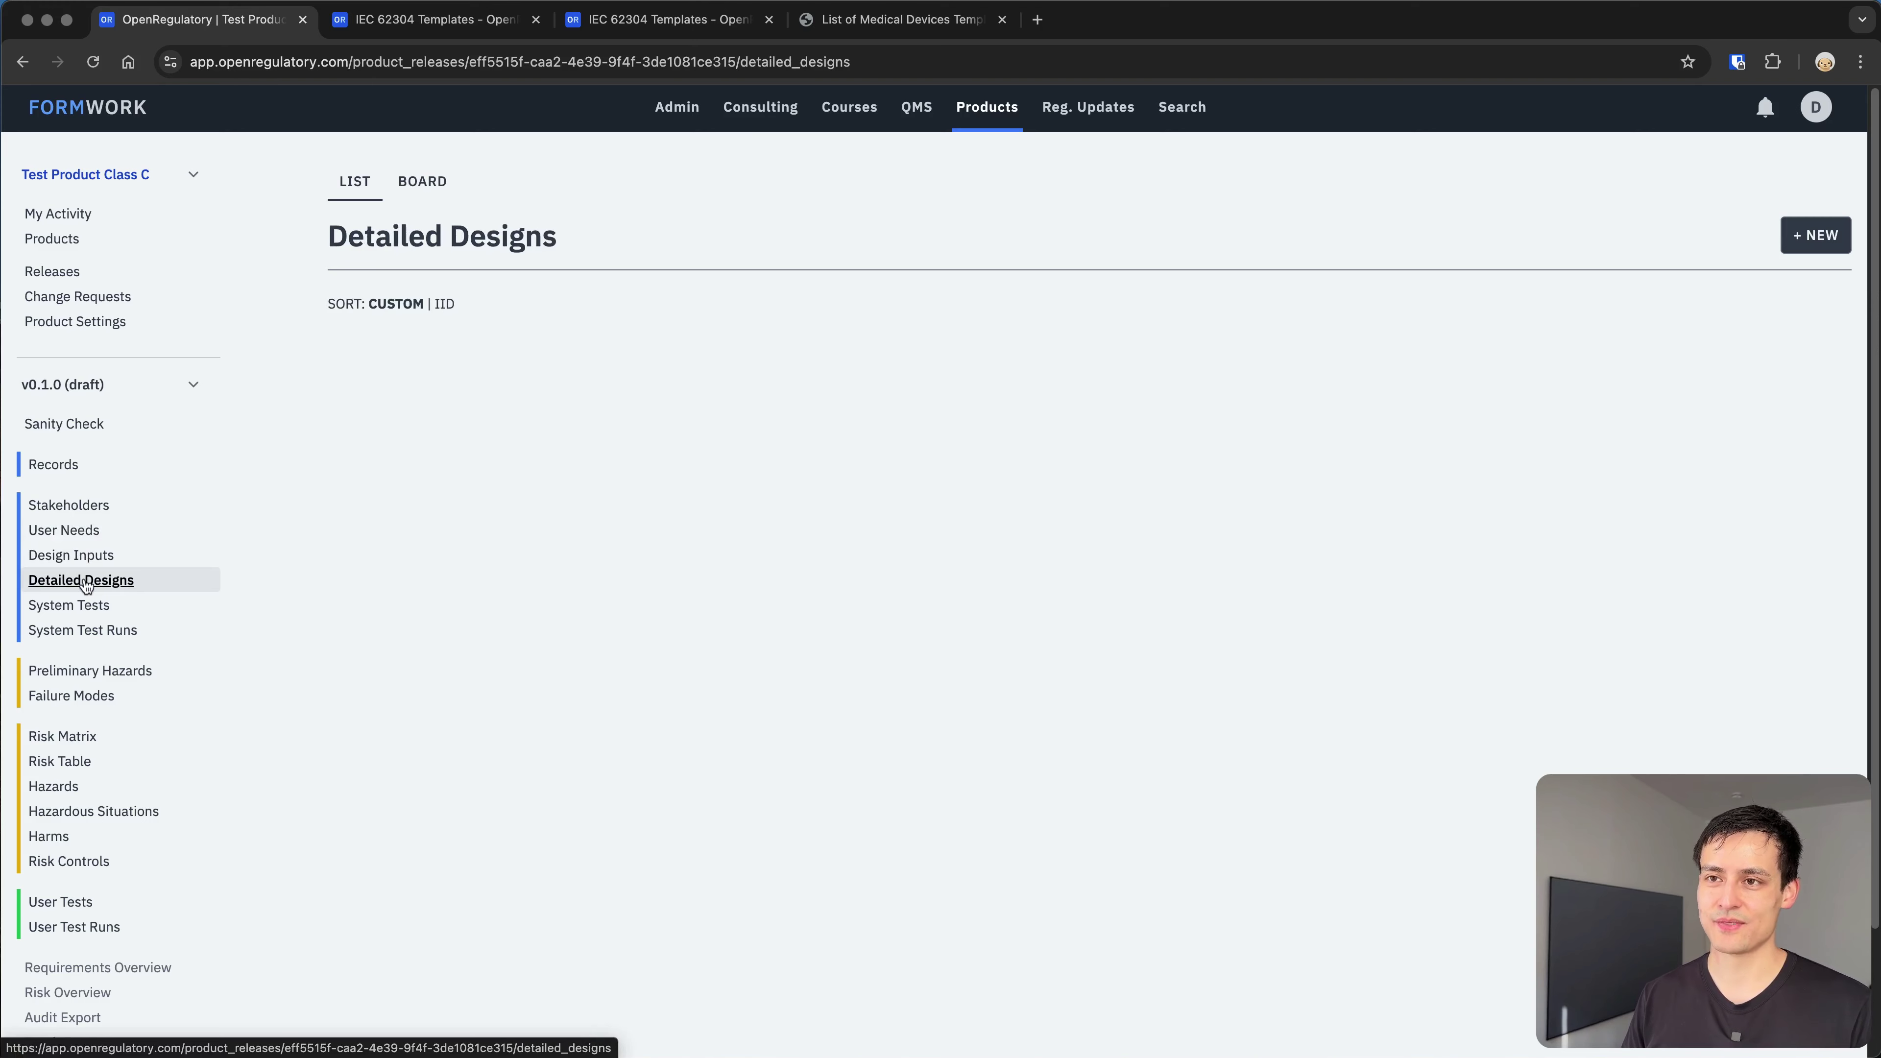
# Start a new design input with type Software and category Functional
pyautogui.click(82, 556)
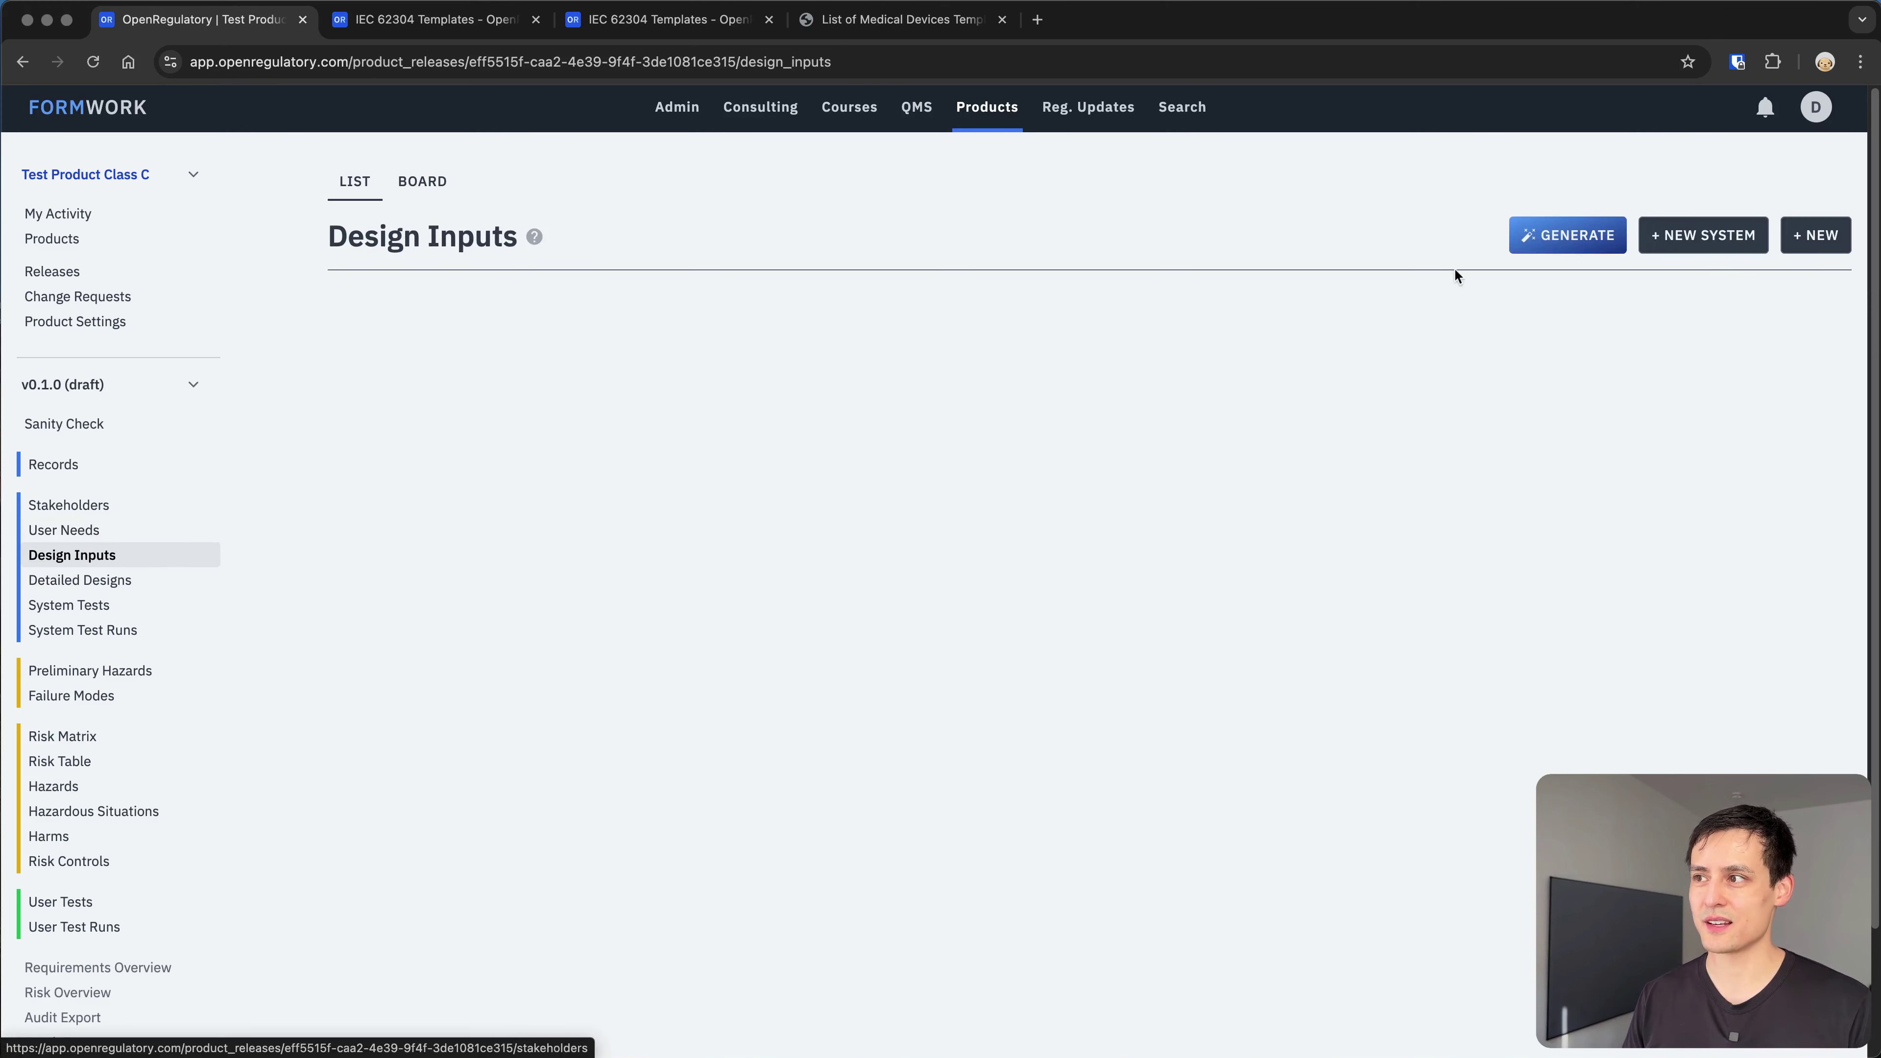
pyautogui.click(1814, 236)
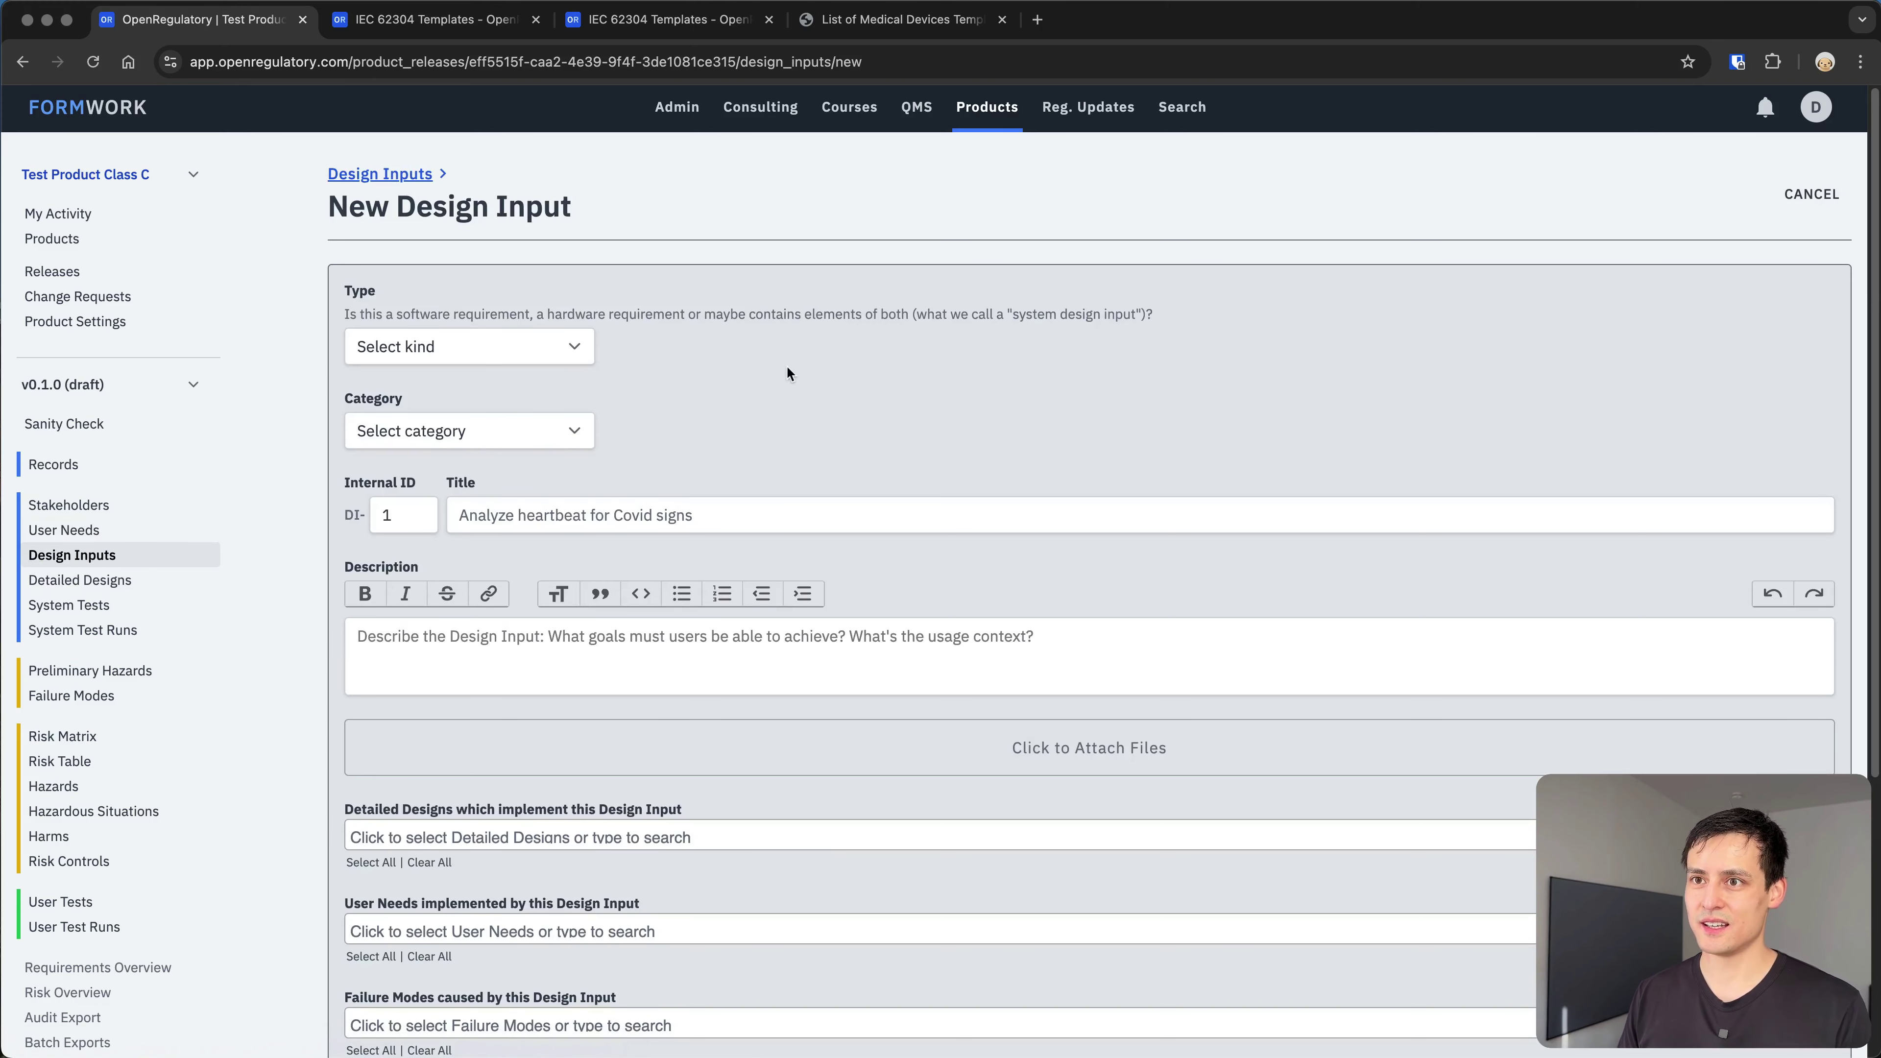
pyautogui.scroll(-1, 787, 365)
pyautogui.click(567, 318)
pyautogui.click(470, 320)
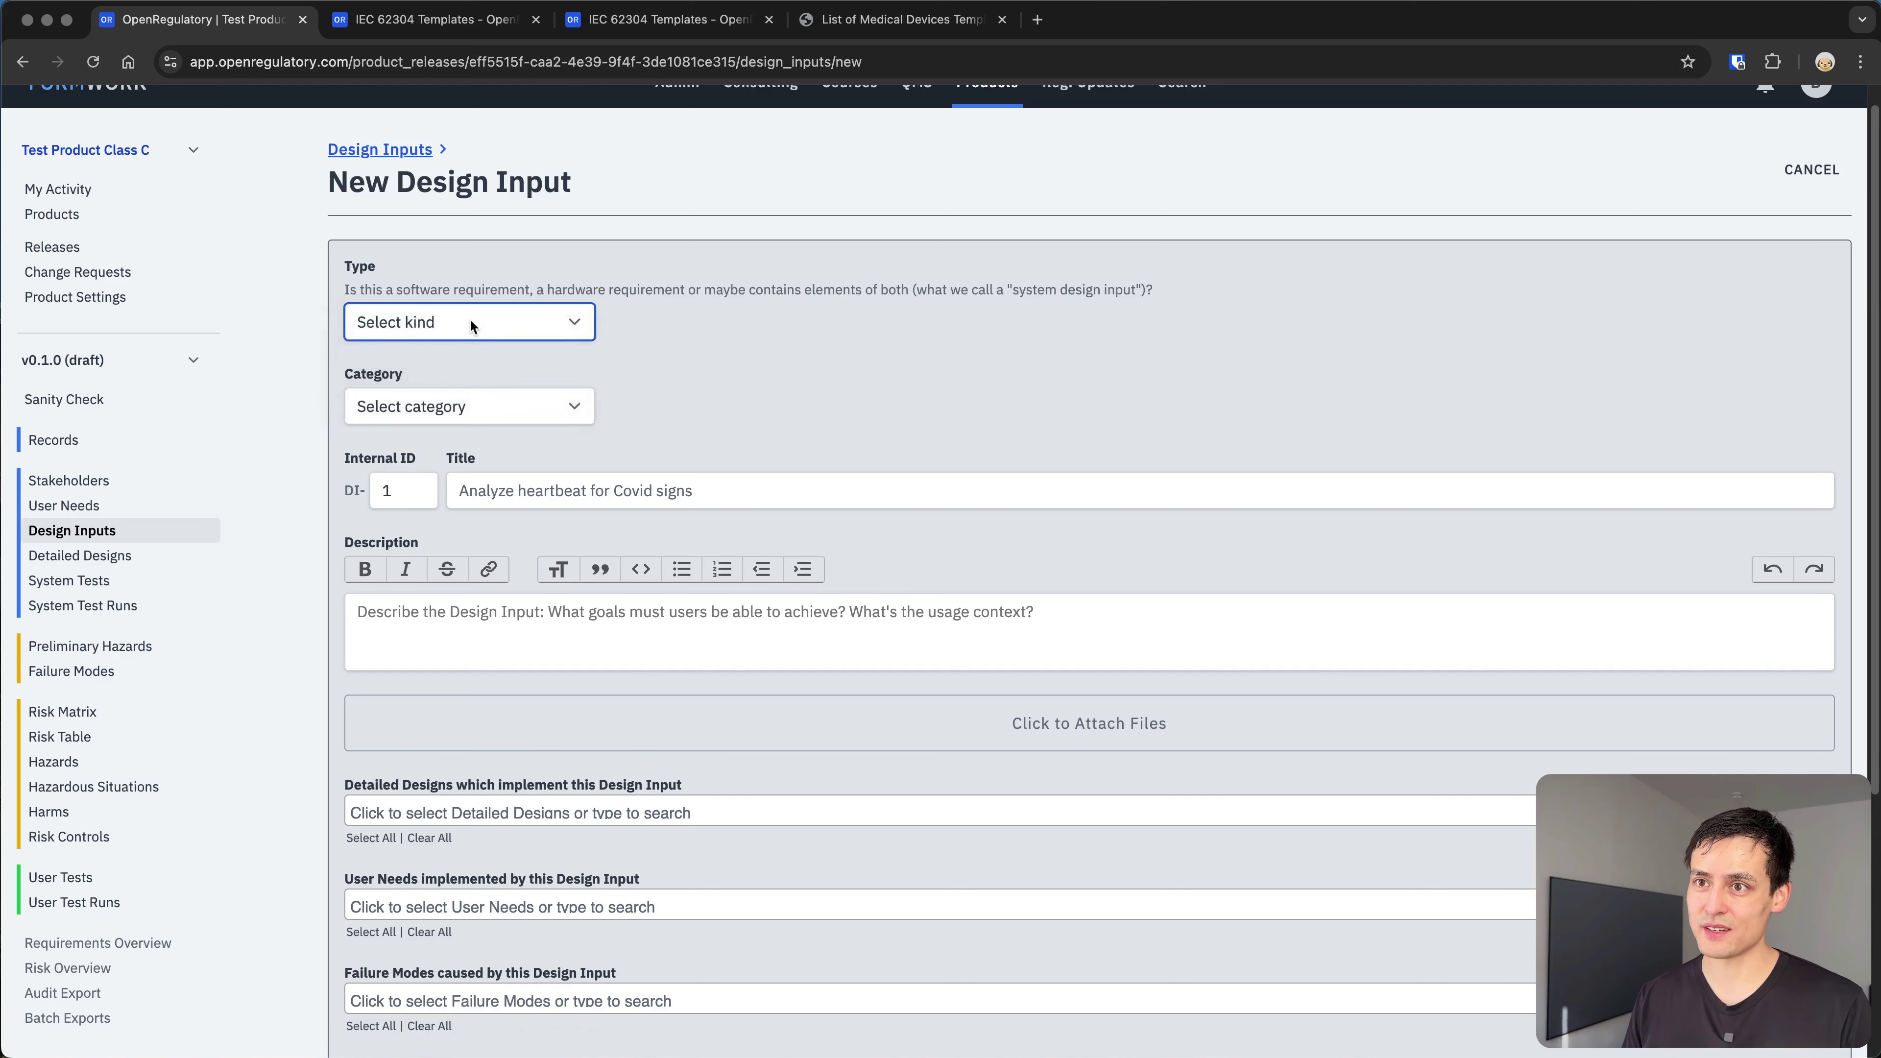
pyautogui.click(470, 321)
pyautogui.click(462, 348)
pyautogui.click(506, 315)
pyautogui.click(480, 346)
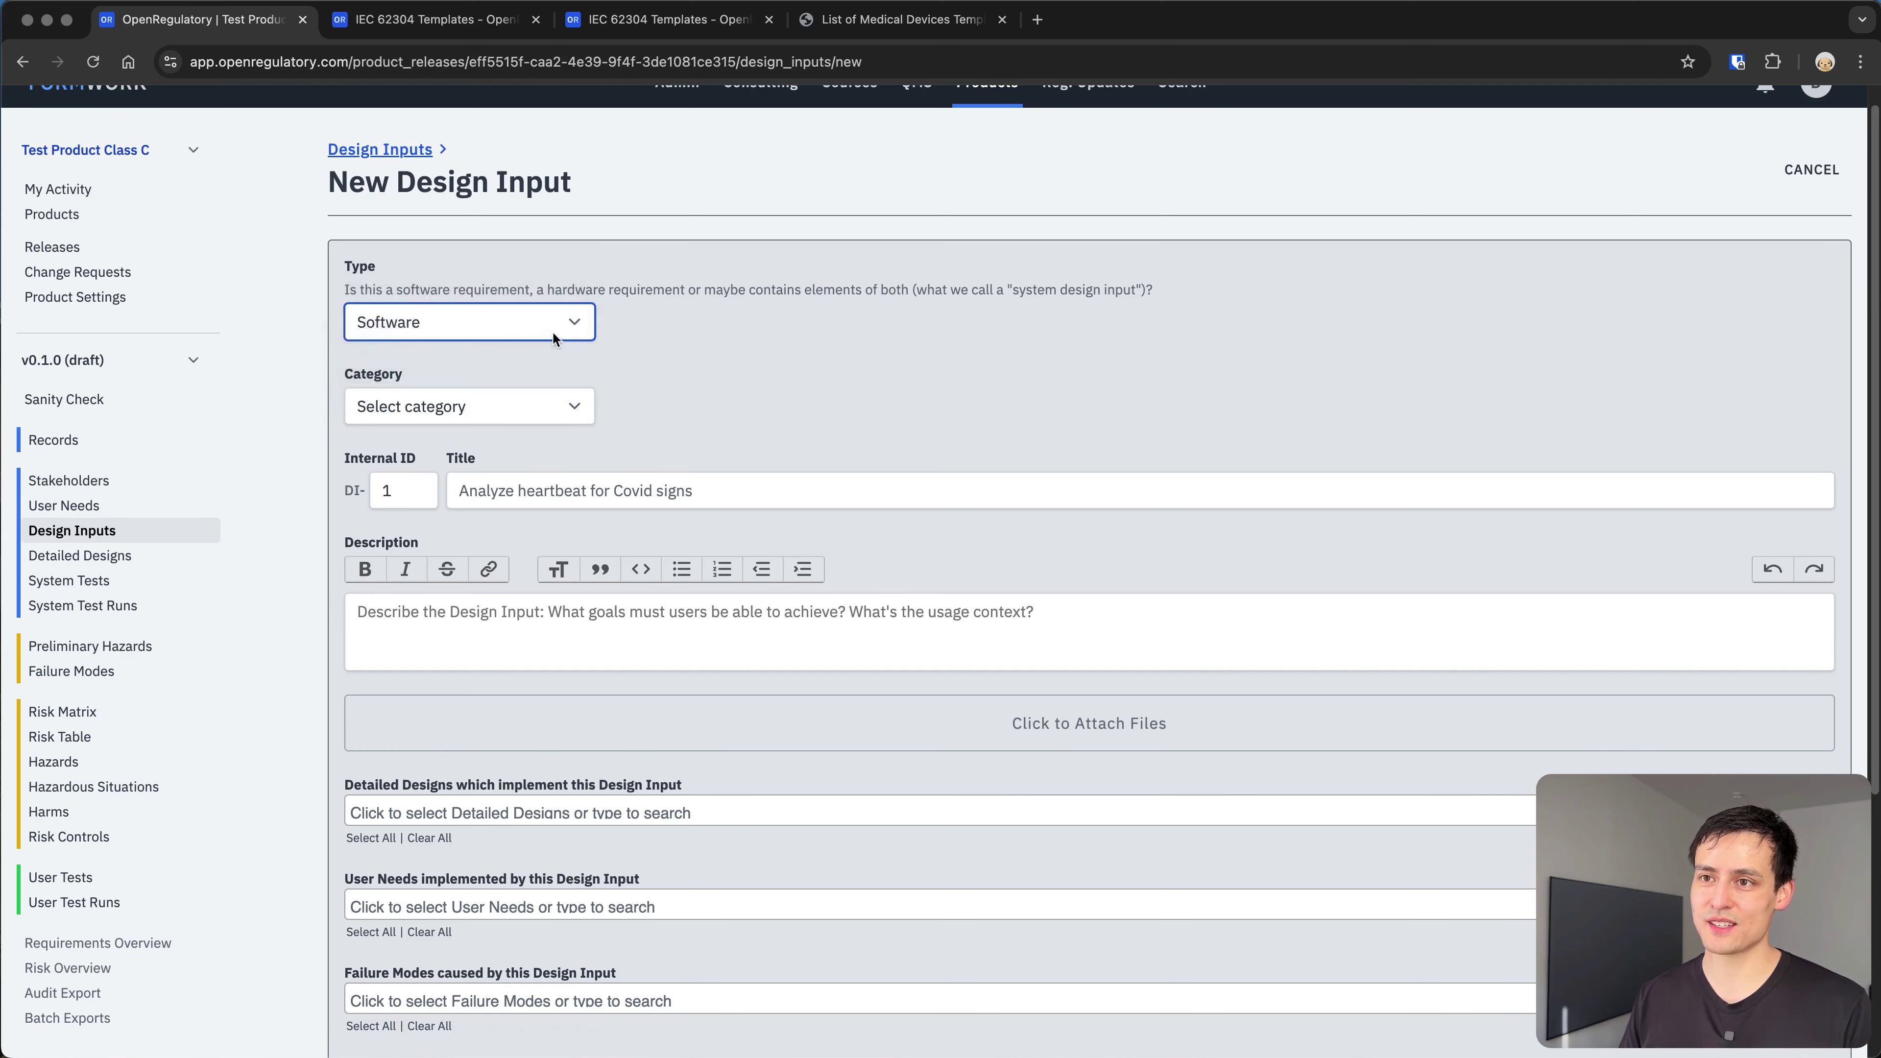
pyautogui.click(554, 339)
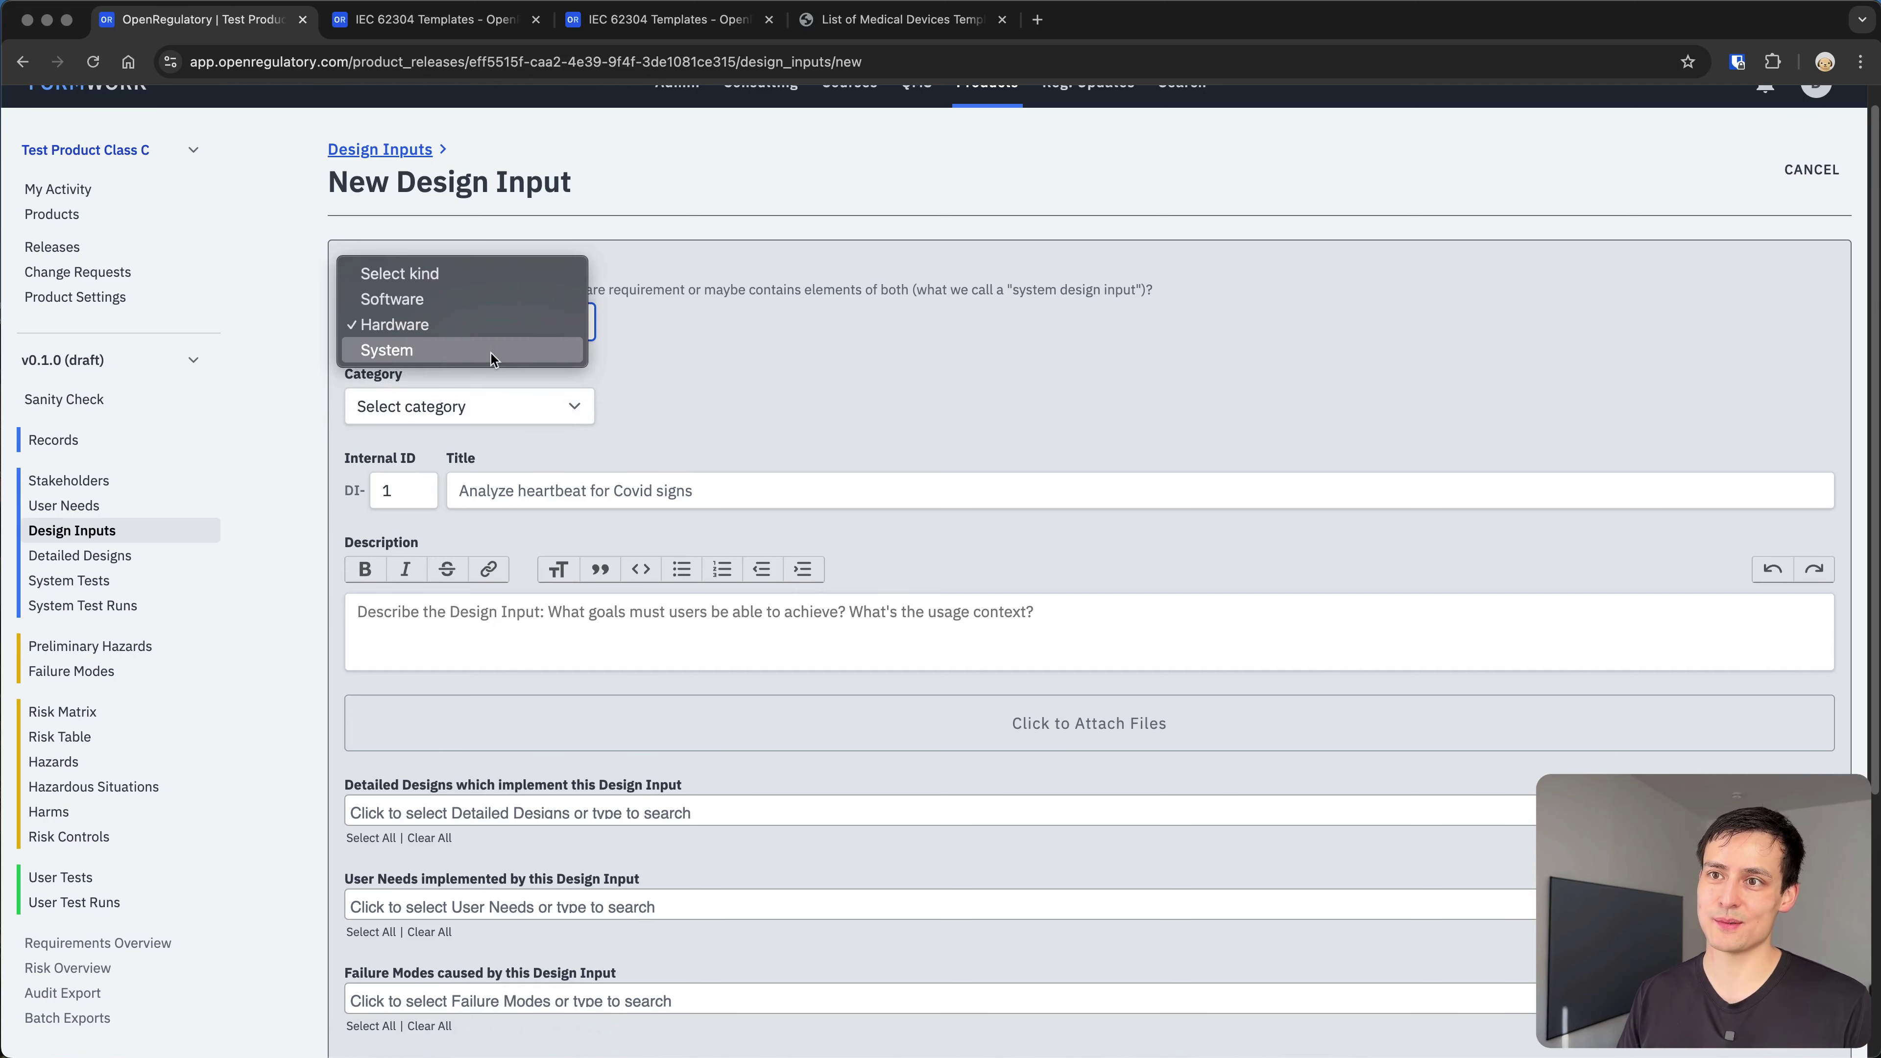
pyautogui.click(530, 303)
pyautogui.click(507, 406)
pyautogui.click(518, 437)
# Title the design input "Regularly show a notification to the user to ask them how they're doing", describe it as asdasd, and save it
pyautogui.click(711, 501)
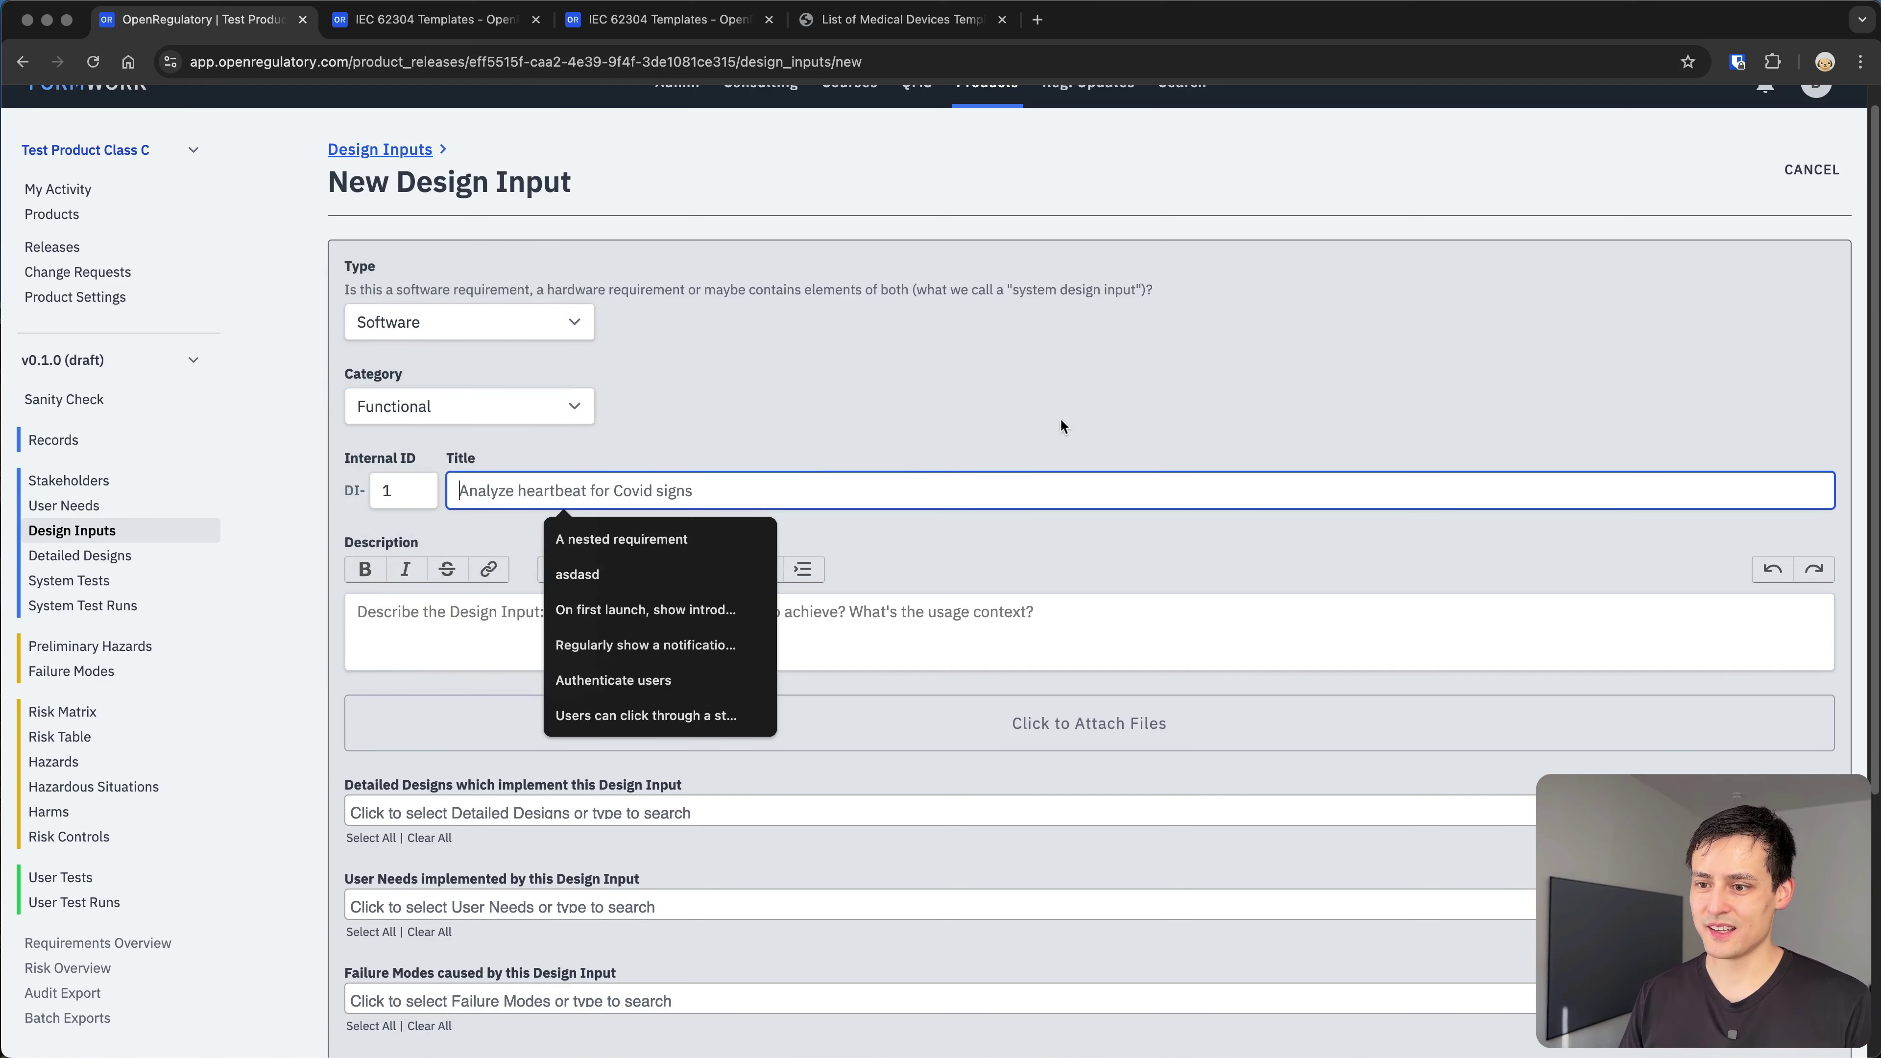
pyautogui.click(733, 638)
pyautogui.click(887, 617)
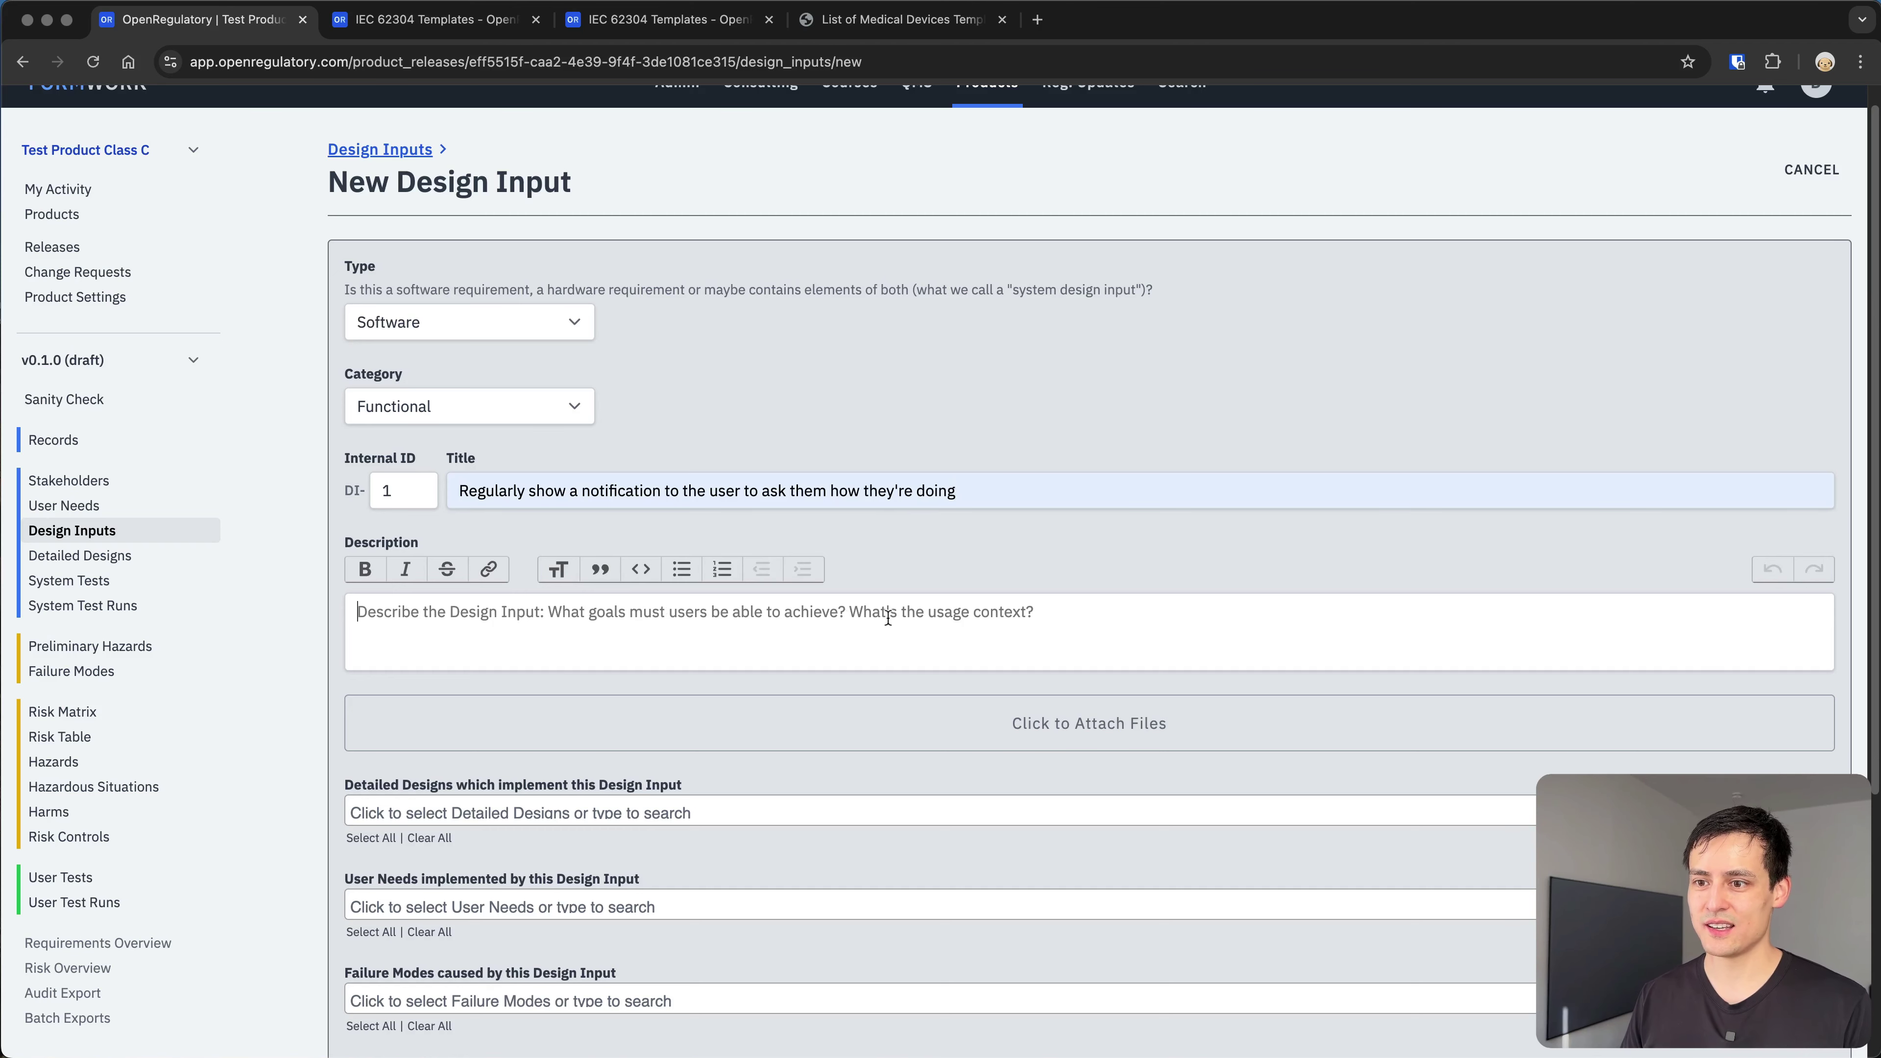
pyautogui.write('asdasd')
pyautogui.scroll(-5, 867, 623)
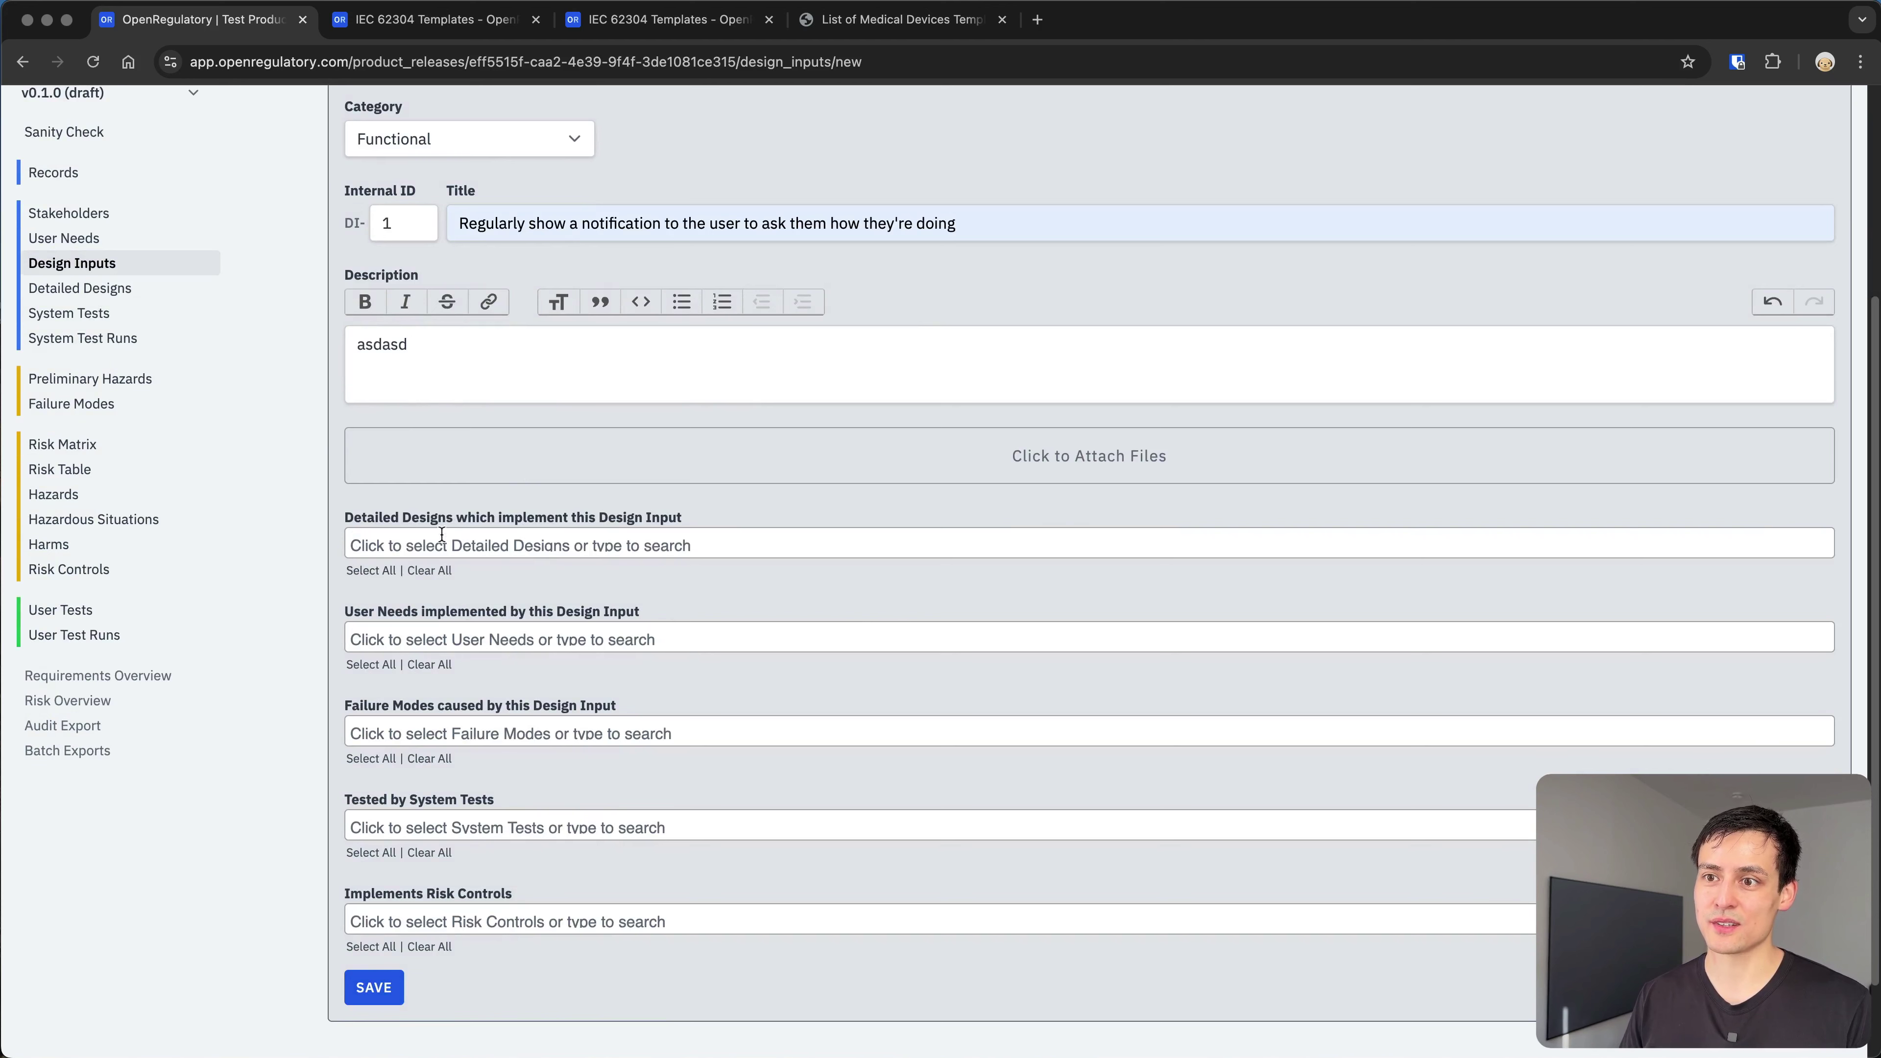
pyautogui.click(369, 989)
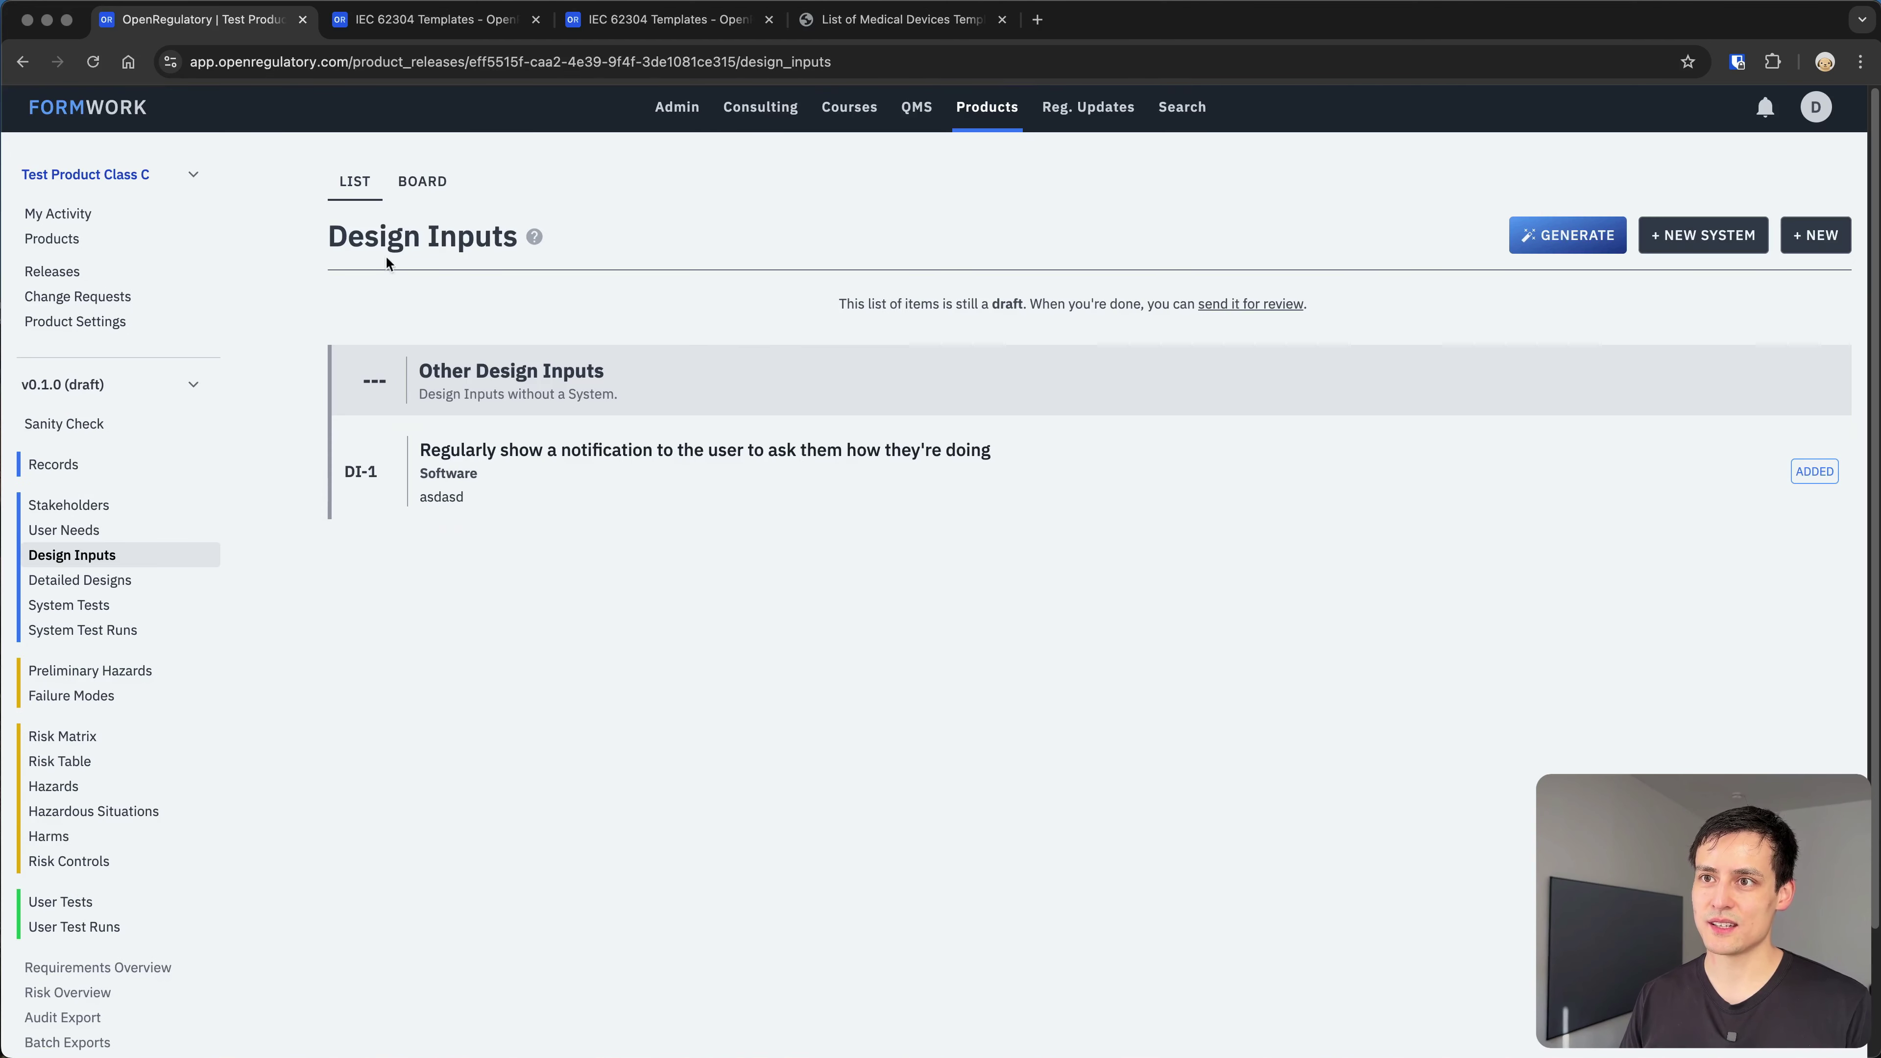
# Start a new detailed design and link it to design input DI-1 about regularly showing a notification
pyautogui.moveTo(330, 240); pyautogui.dragTo(515, 240)
pyautogui.click(511, 243)
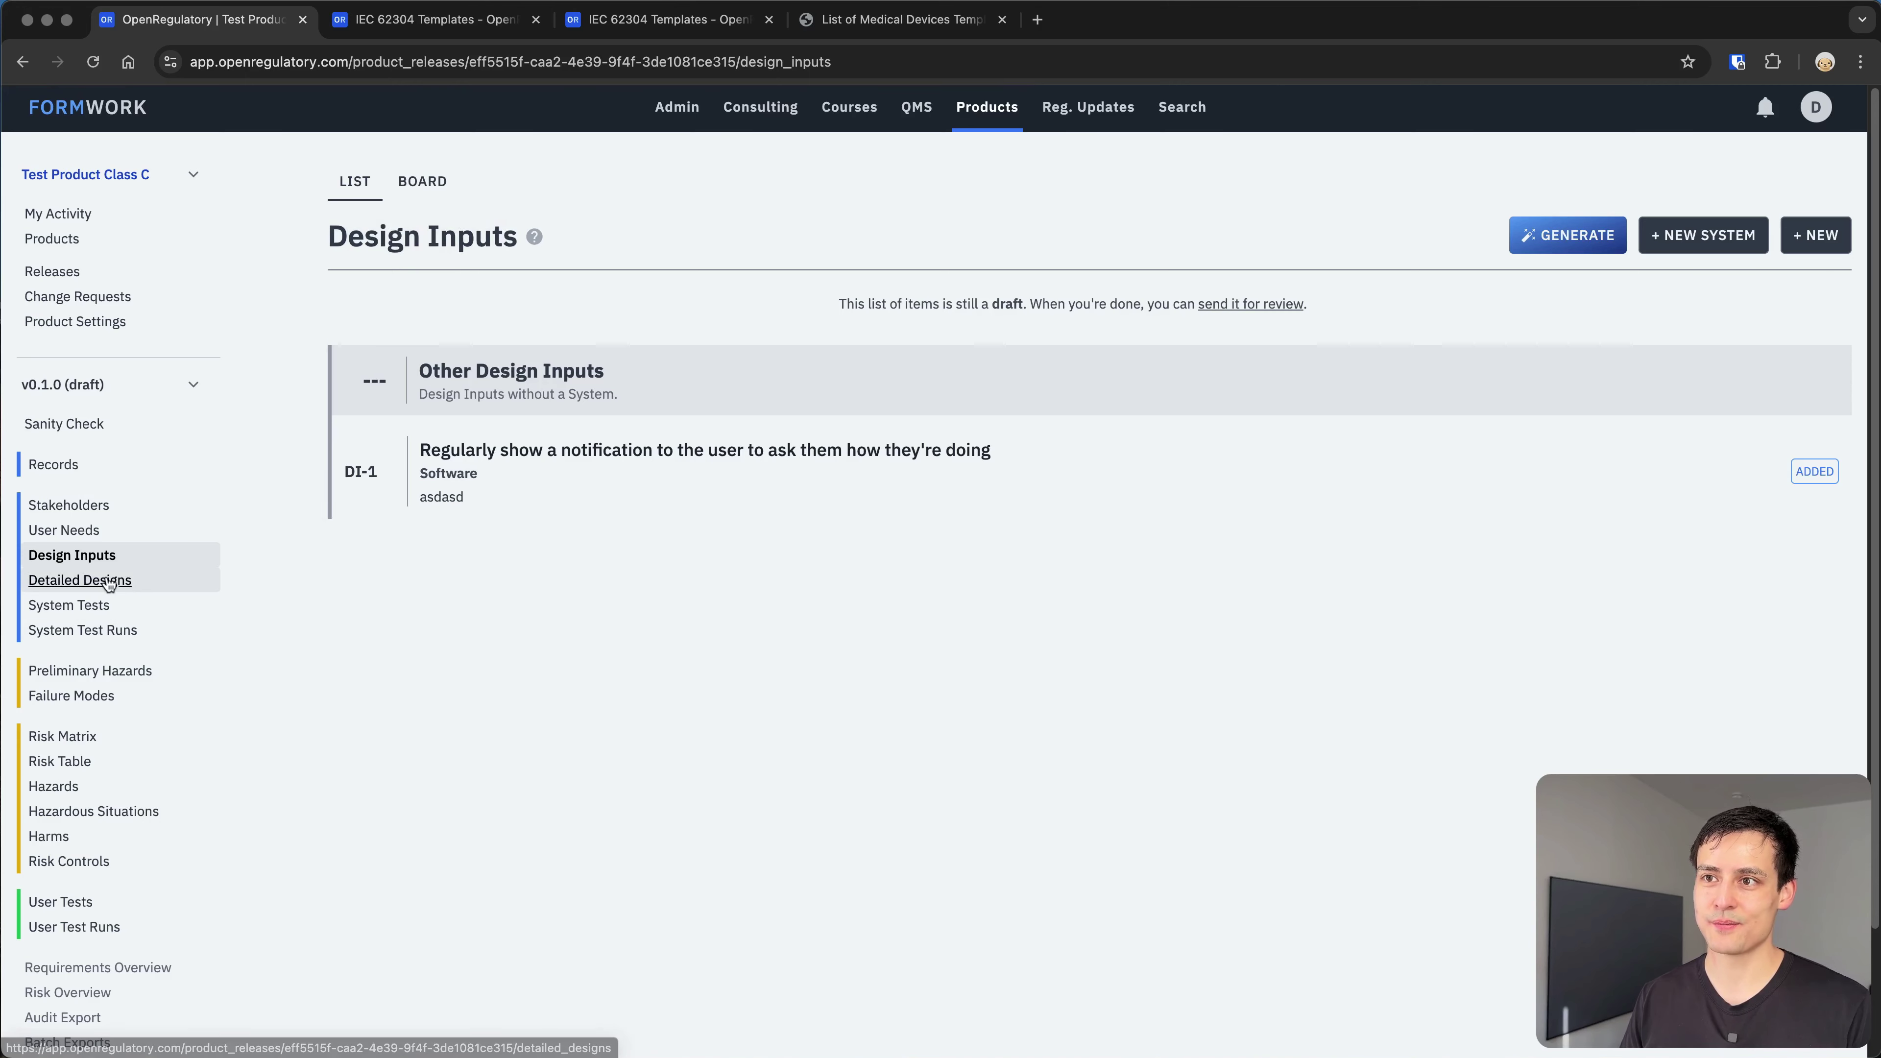
pyautogui.click(108, 582)
pyautogui.click(1786, 245)
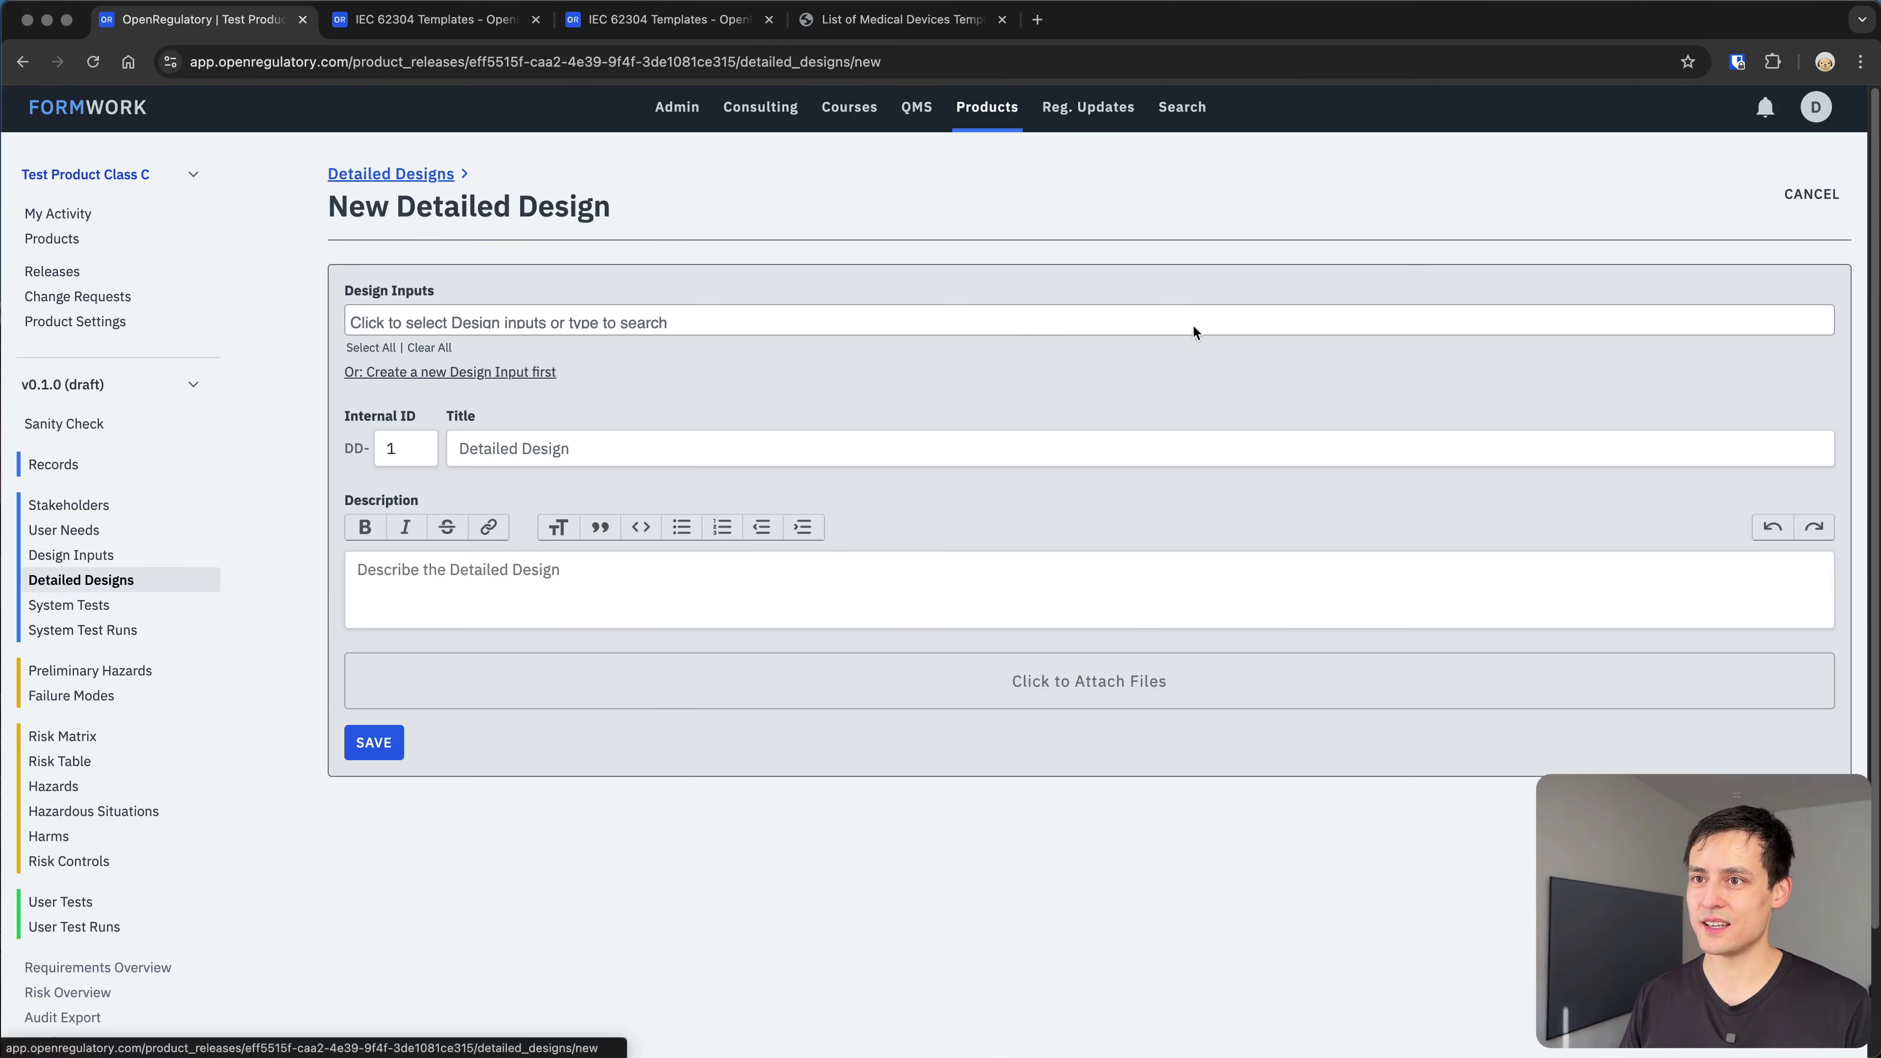
pyautogui.click(579, 326)
pyautogui.write('asda')
pyautogui.press('super+a')
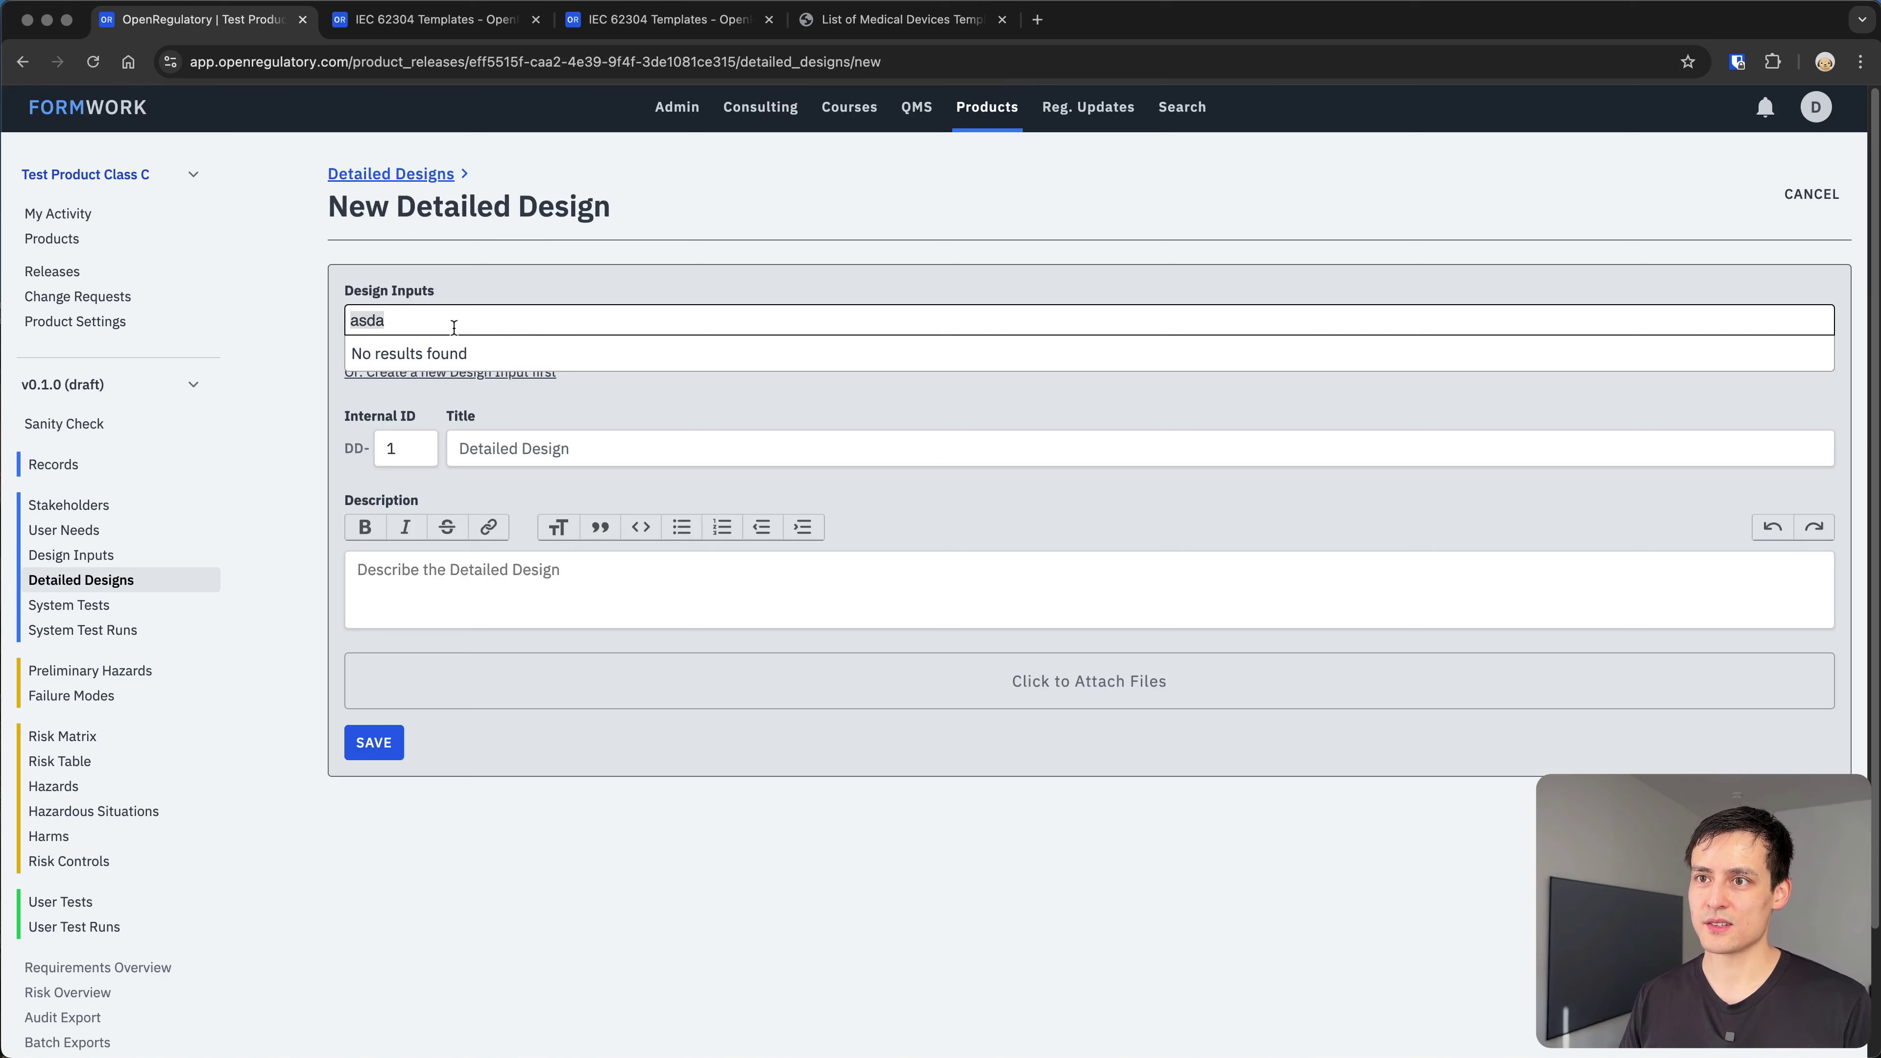
pyautogui.press('BackSpace')
pyautogui.click(572, 232)
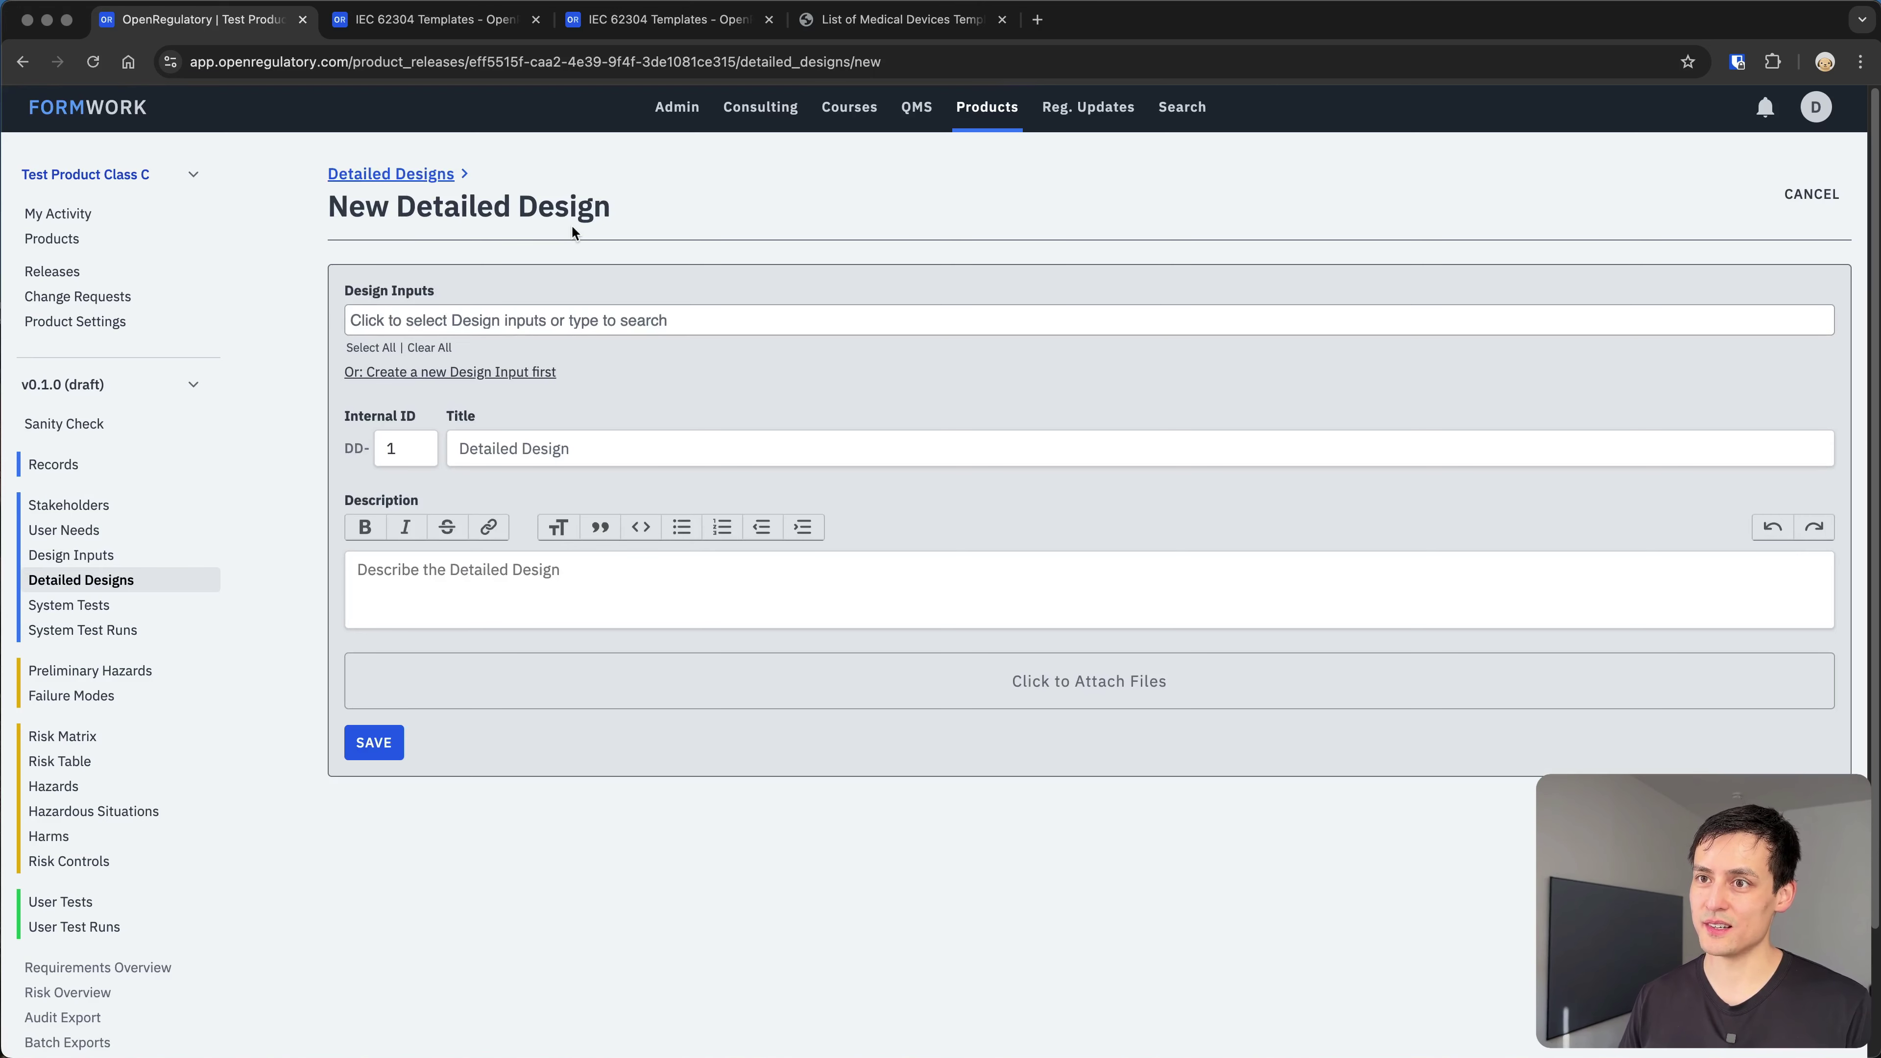
pyautogui.click(516, 318)
pyautogui.click(516, 317)
pyautogui.click(516, 315)
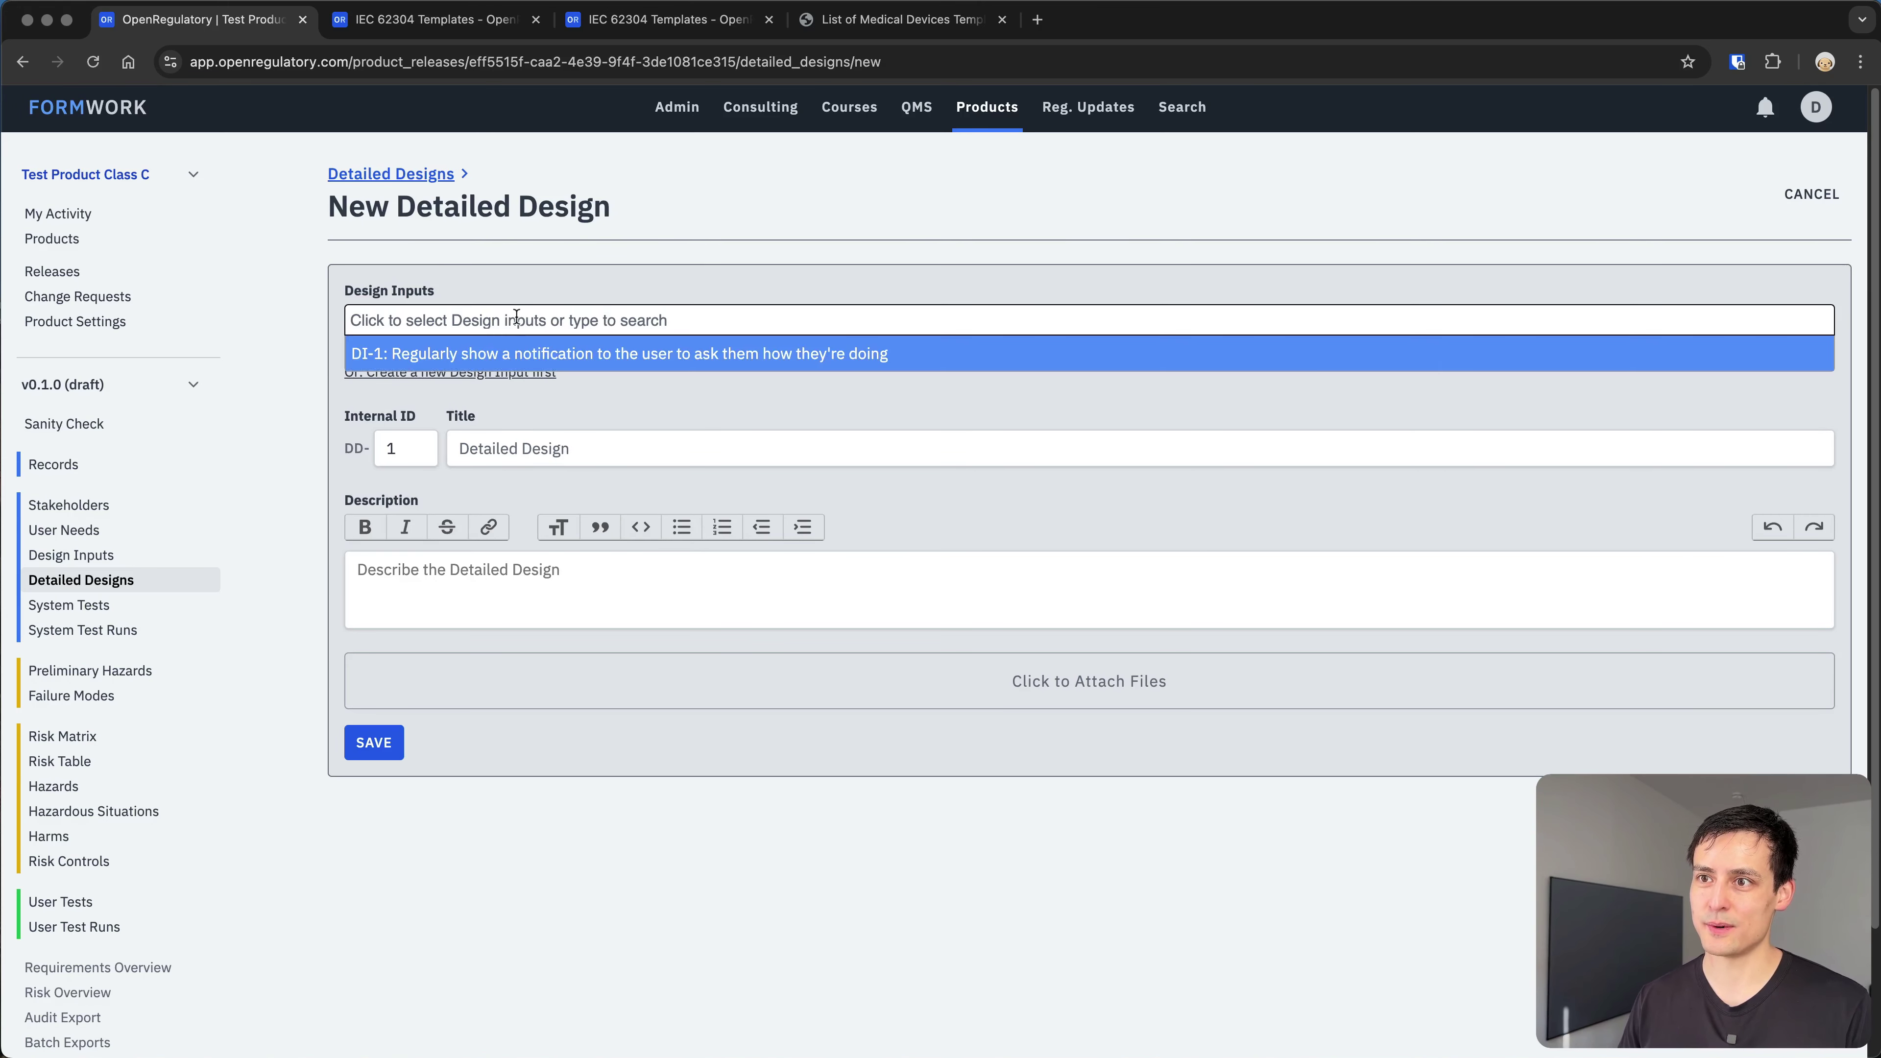
pyautogui.click(508, 356)
# Title the detailed design "Use the Apple Push service to show regular notifications" and save it
pyautogui.click(585, 455)
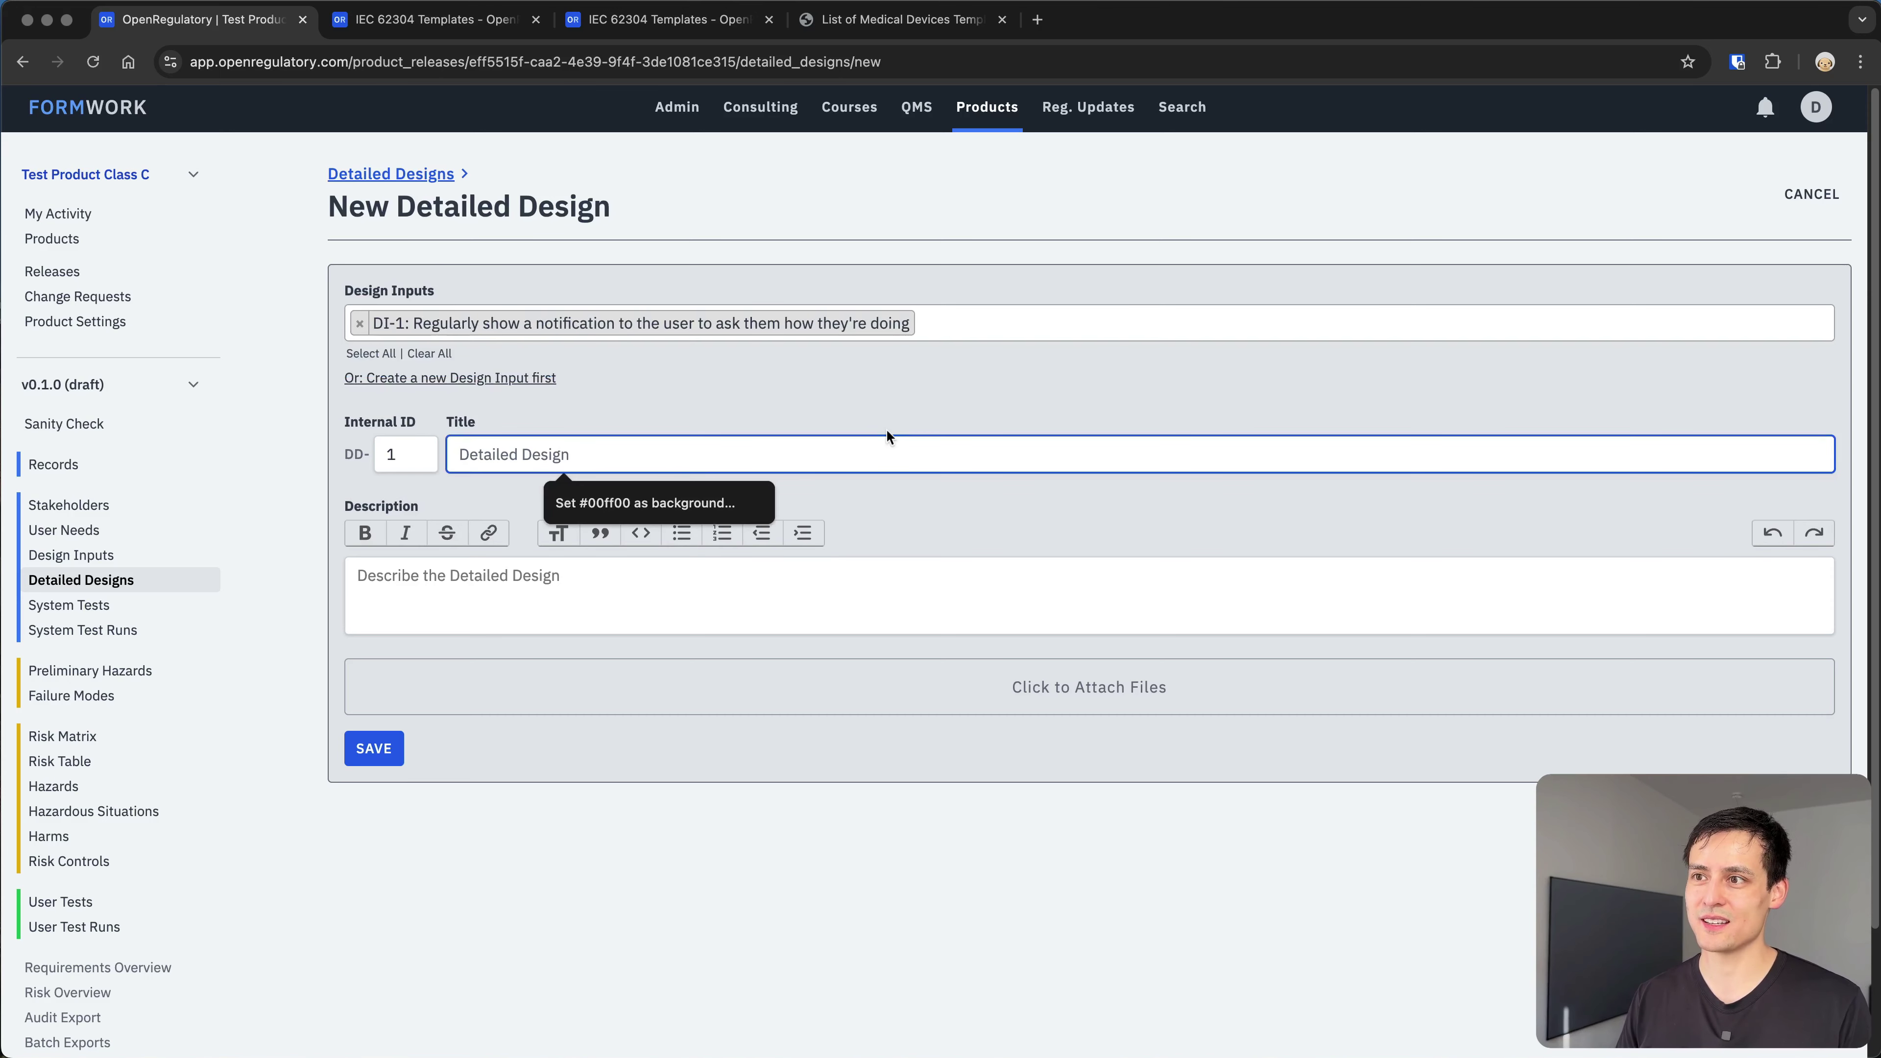
pyautogui.write('Use the')
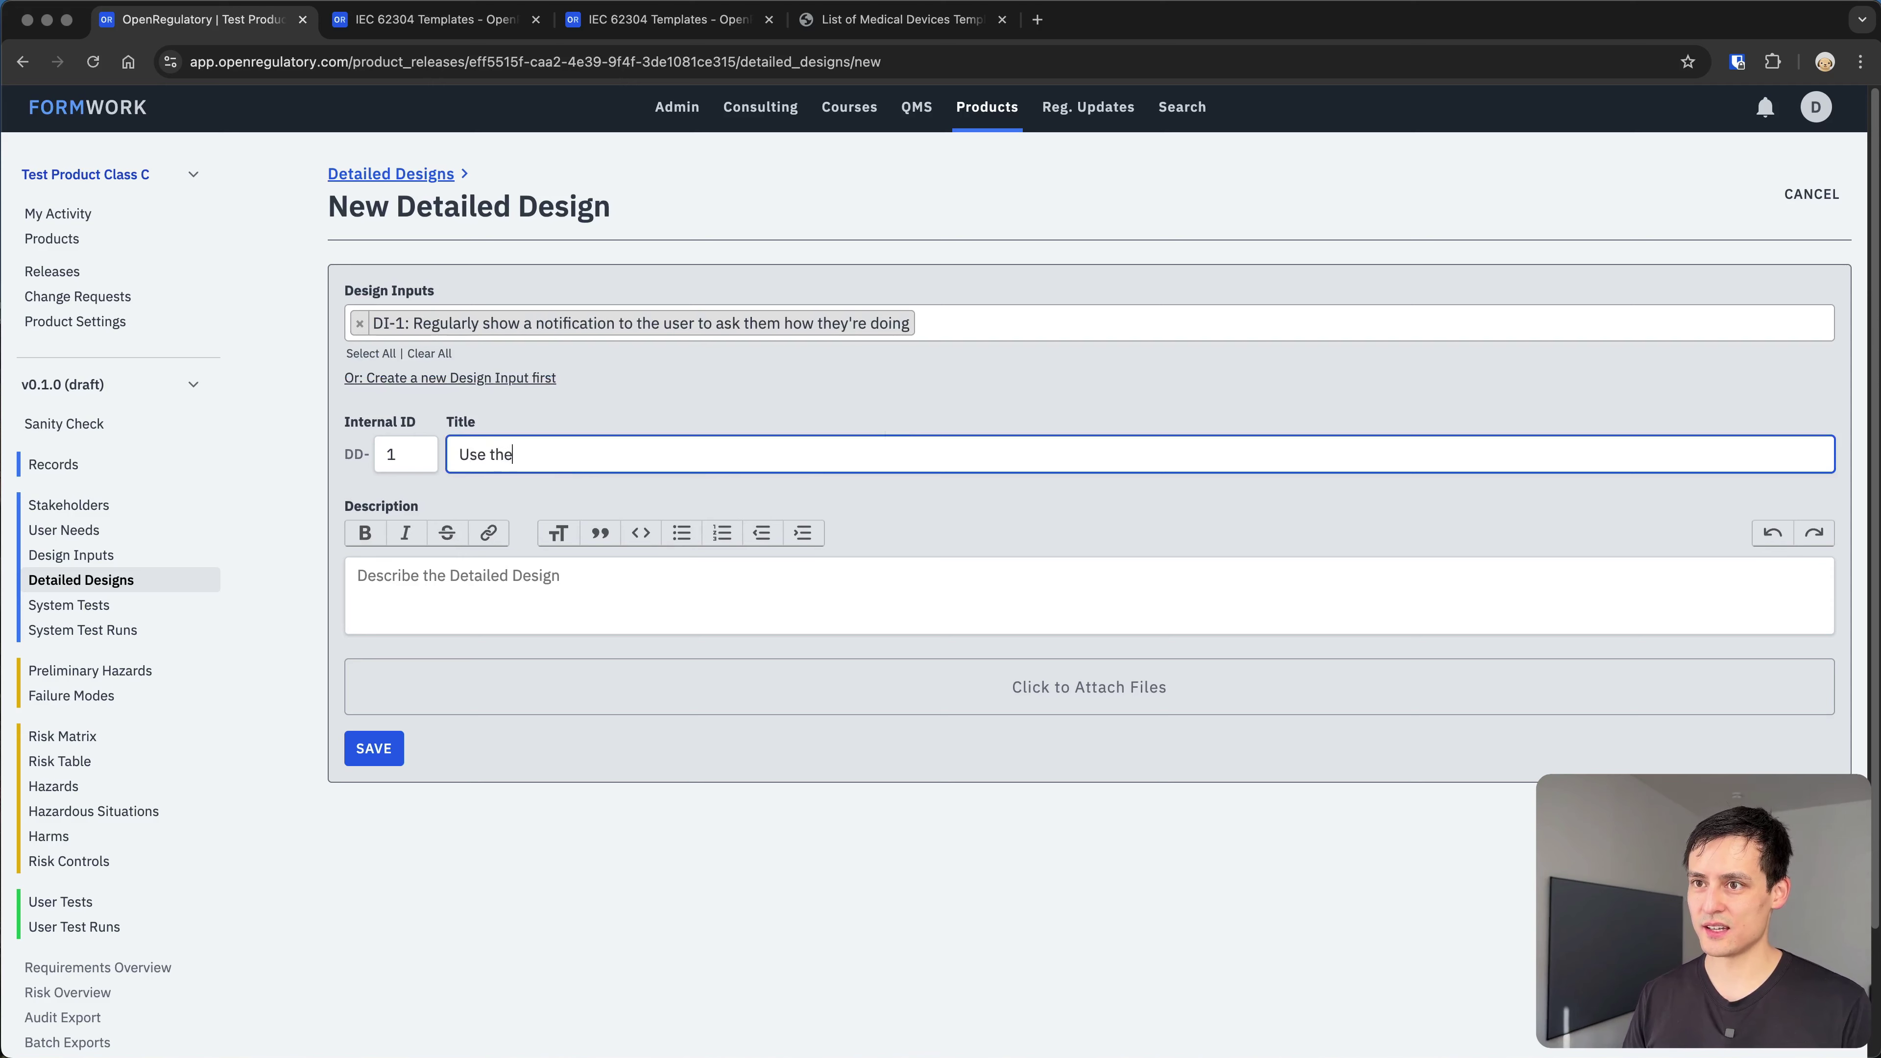
pyautogui.write(' Apple Push ')
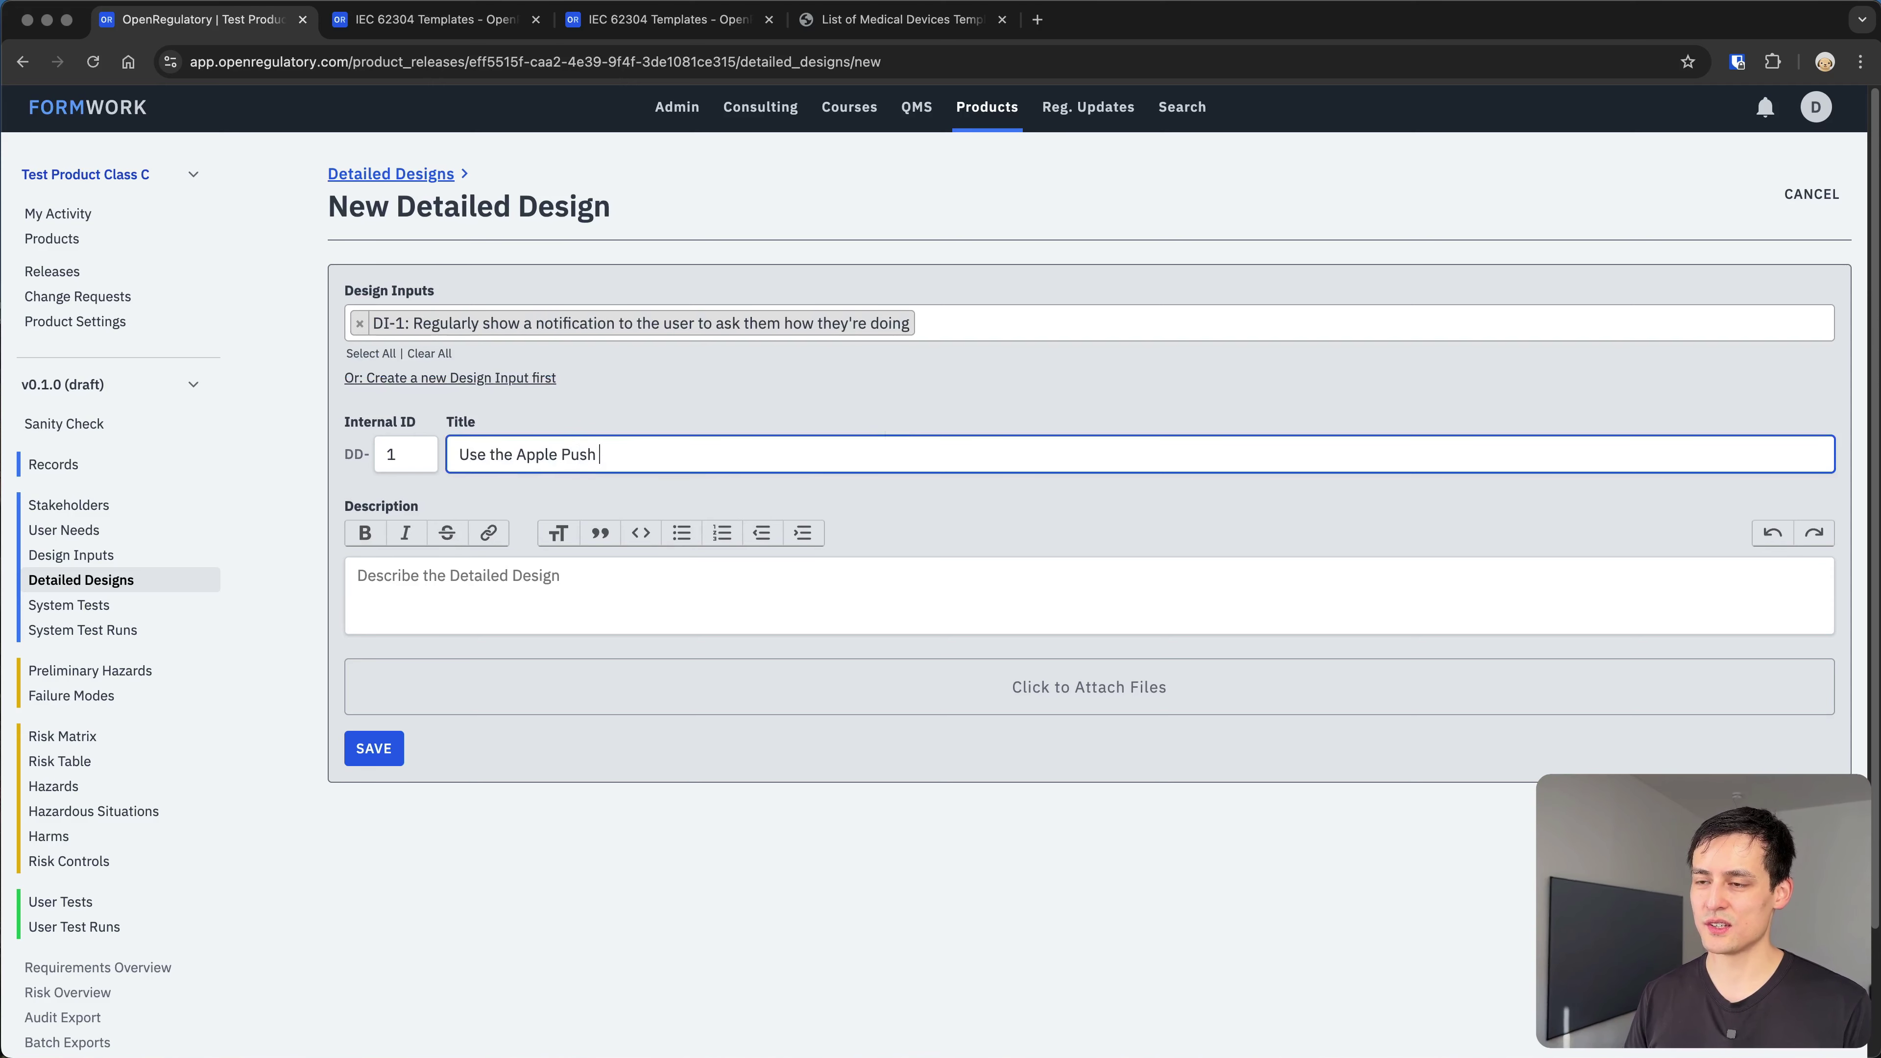
pyautogui.write('service to show regular no')
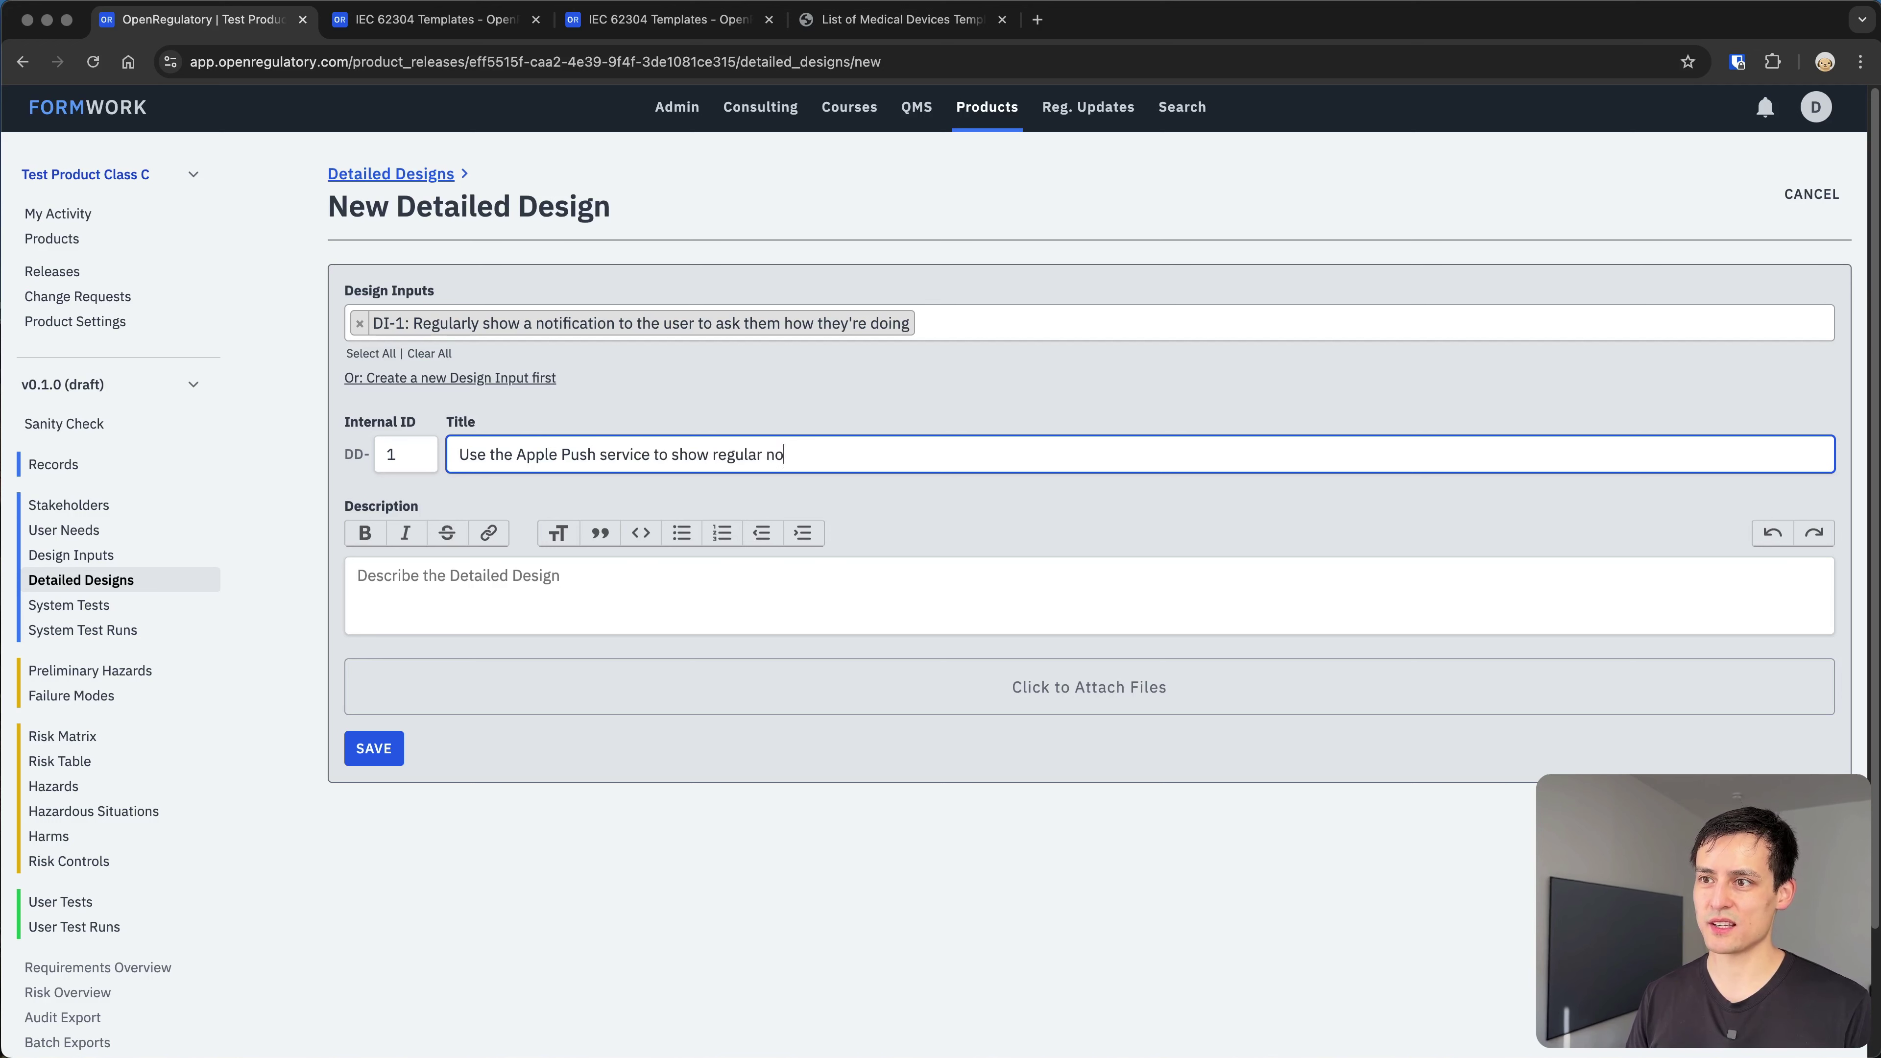
pyautogui.write('tifications')
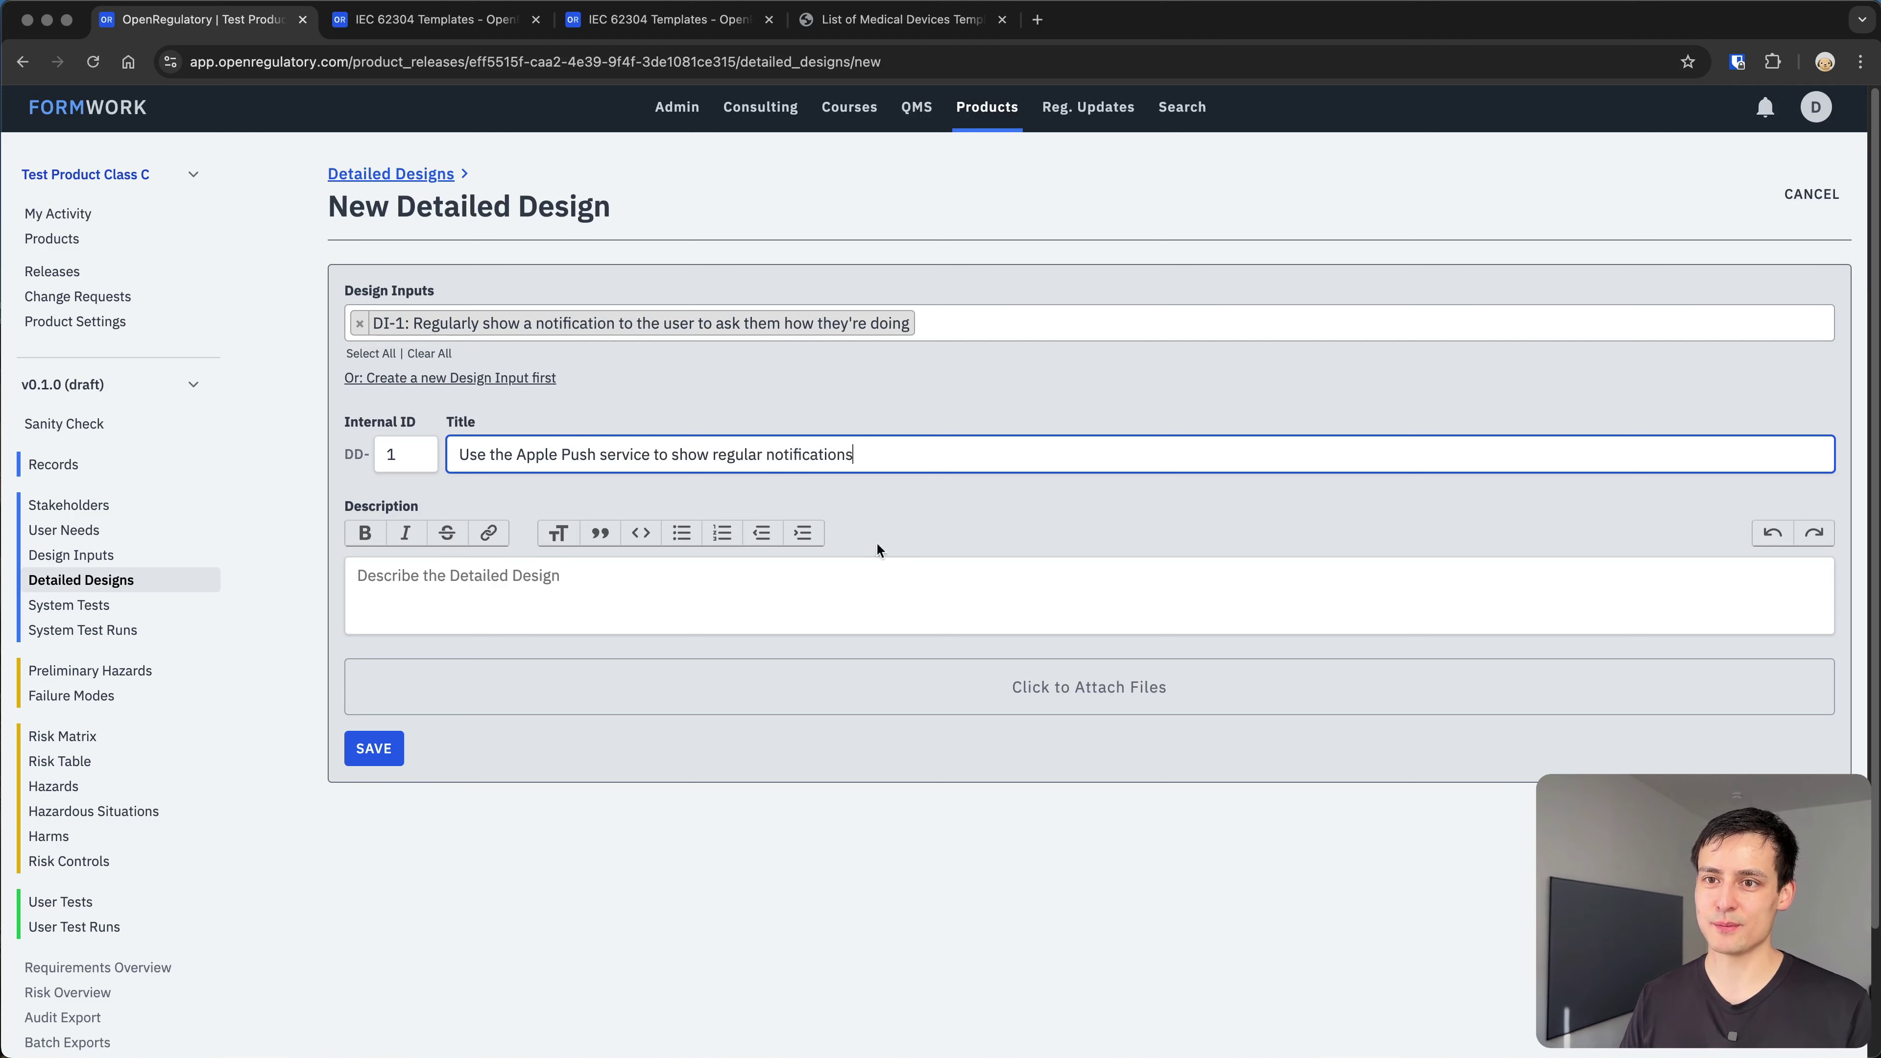
pyautogui.click(377, 754)
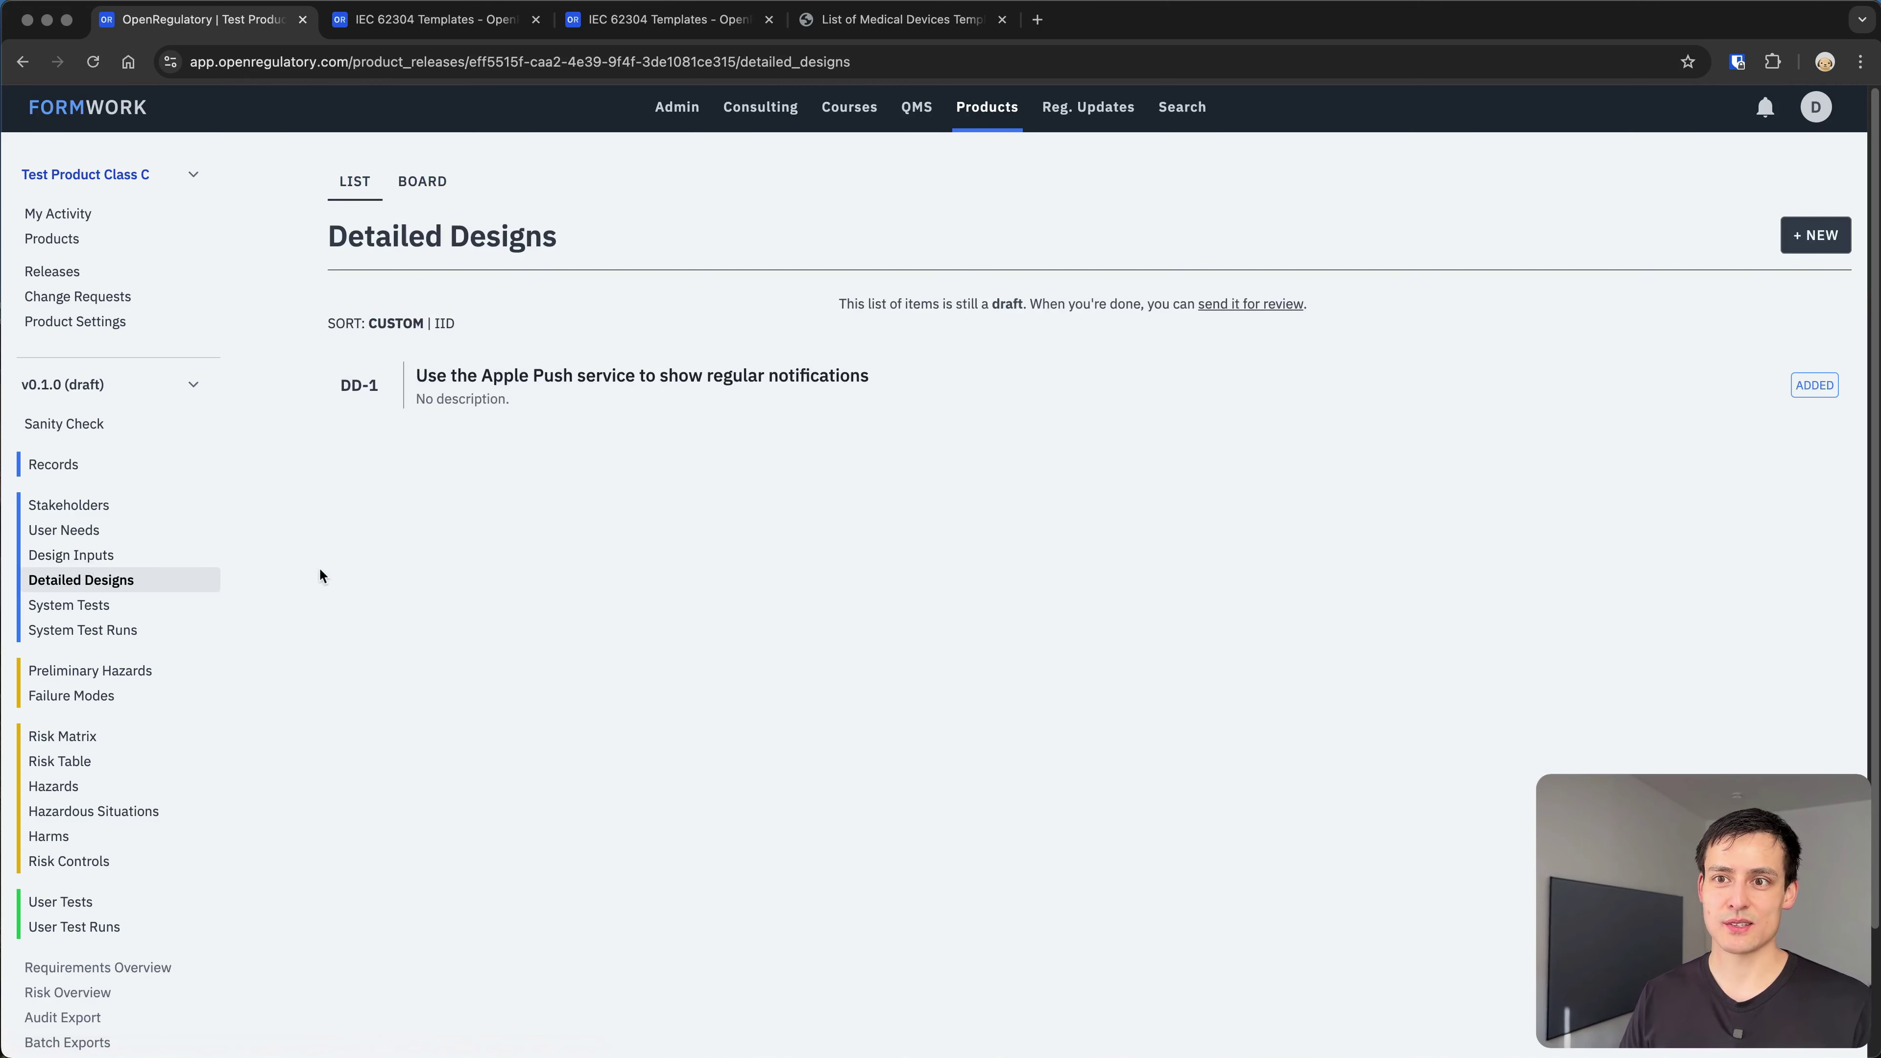
# Examine the audit export options for the Detailed Designs Specification, and return to the detailed designs list
pyautogui.scroll(-2, 317, 575)
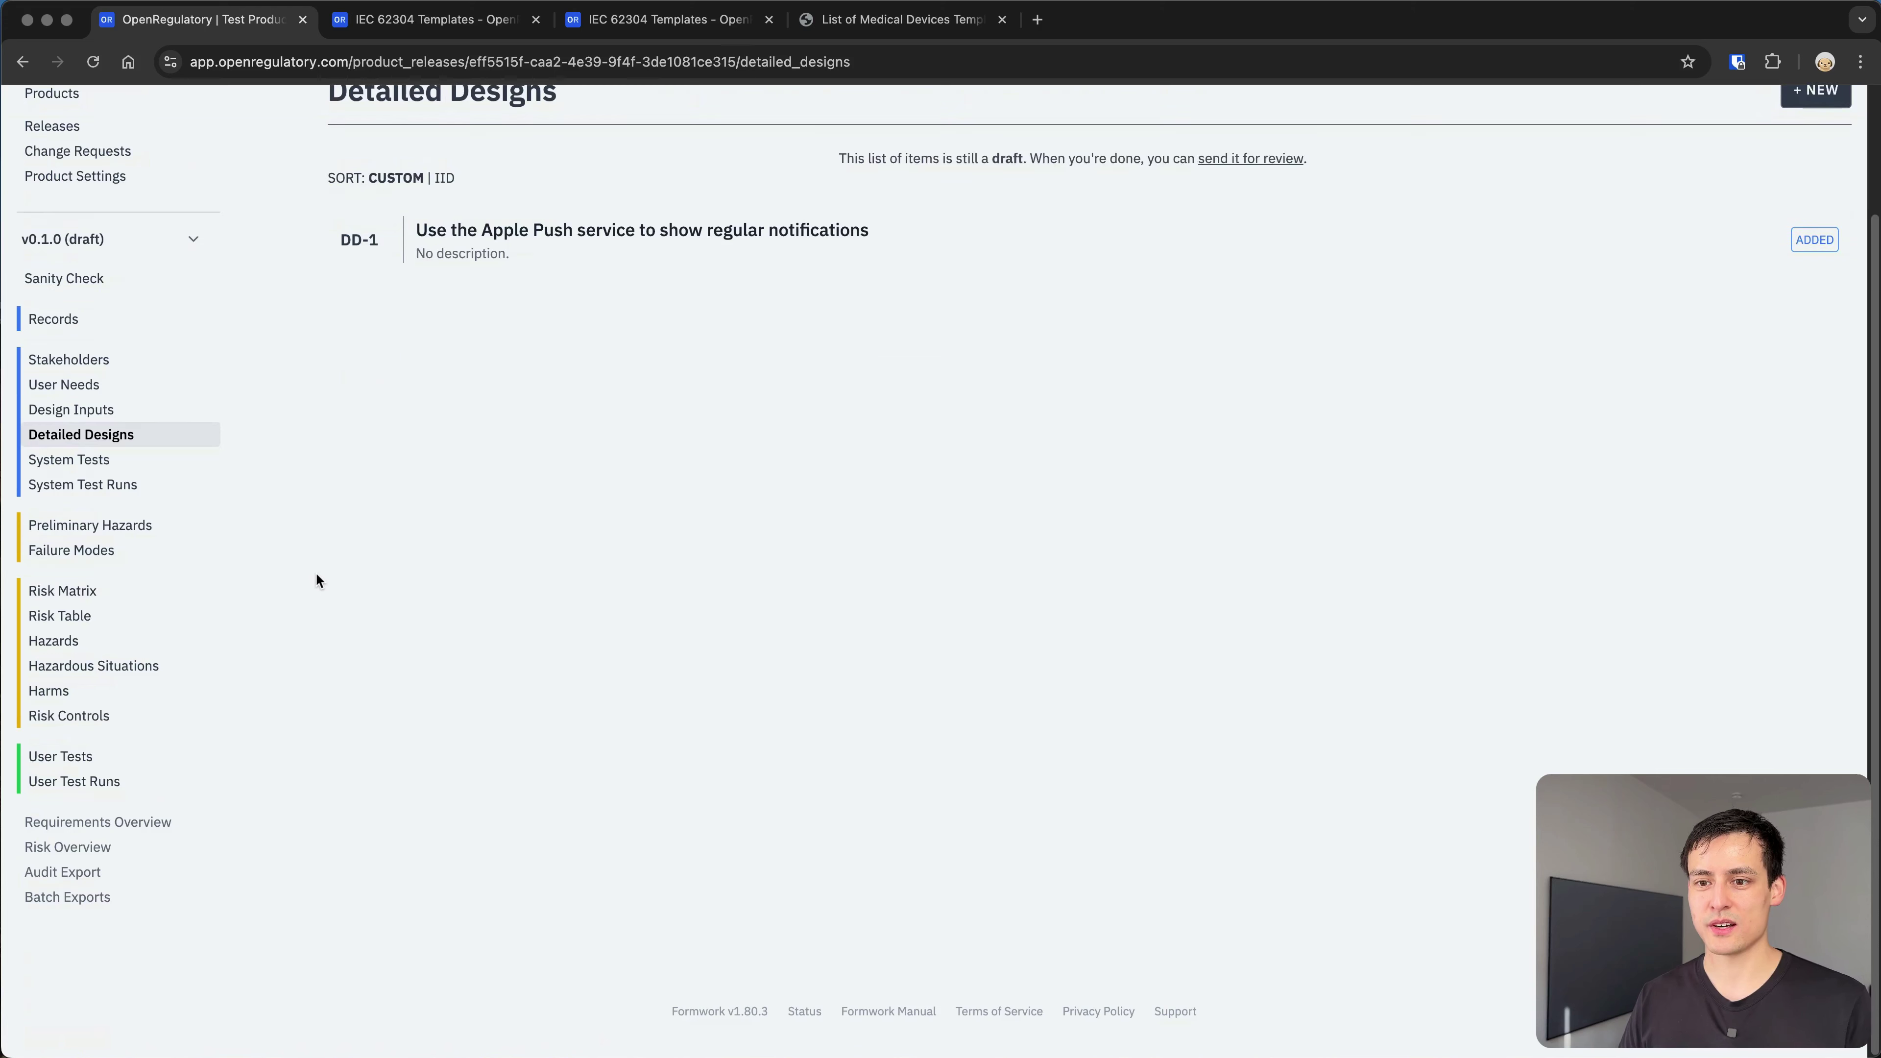
pyautogui.click(101, 873)
pyautogui.scroll(-3, 621, 770)
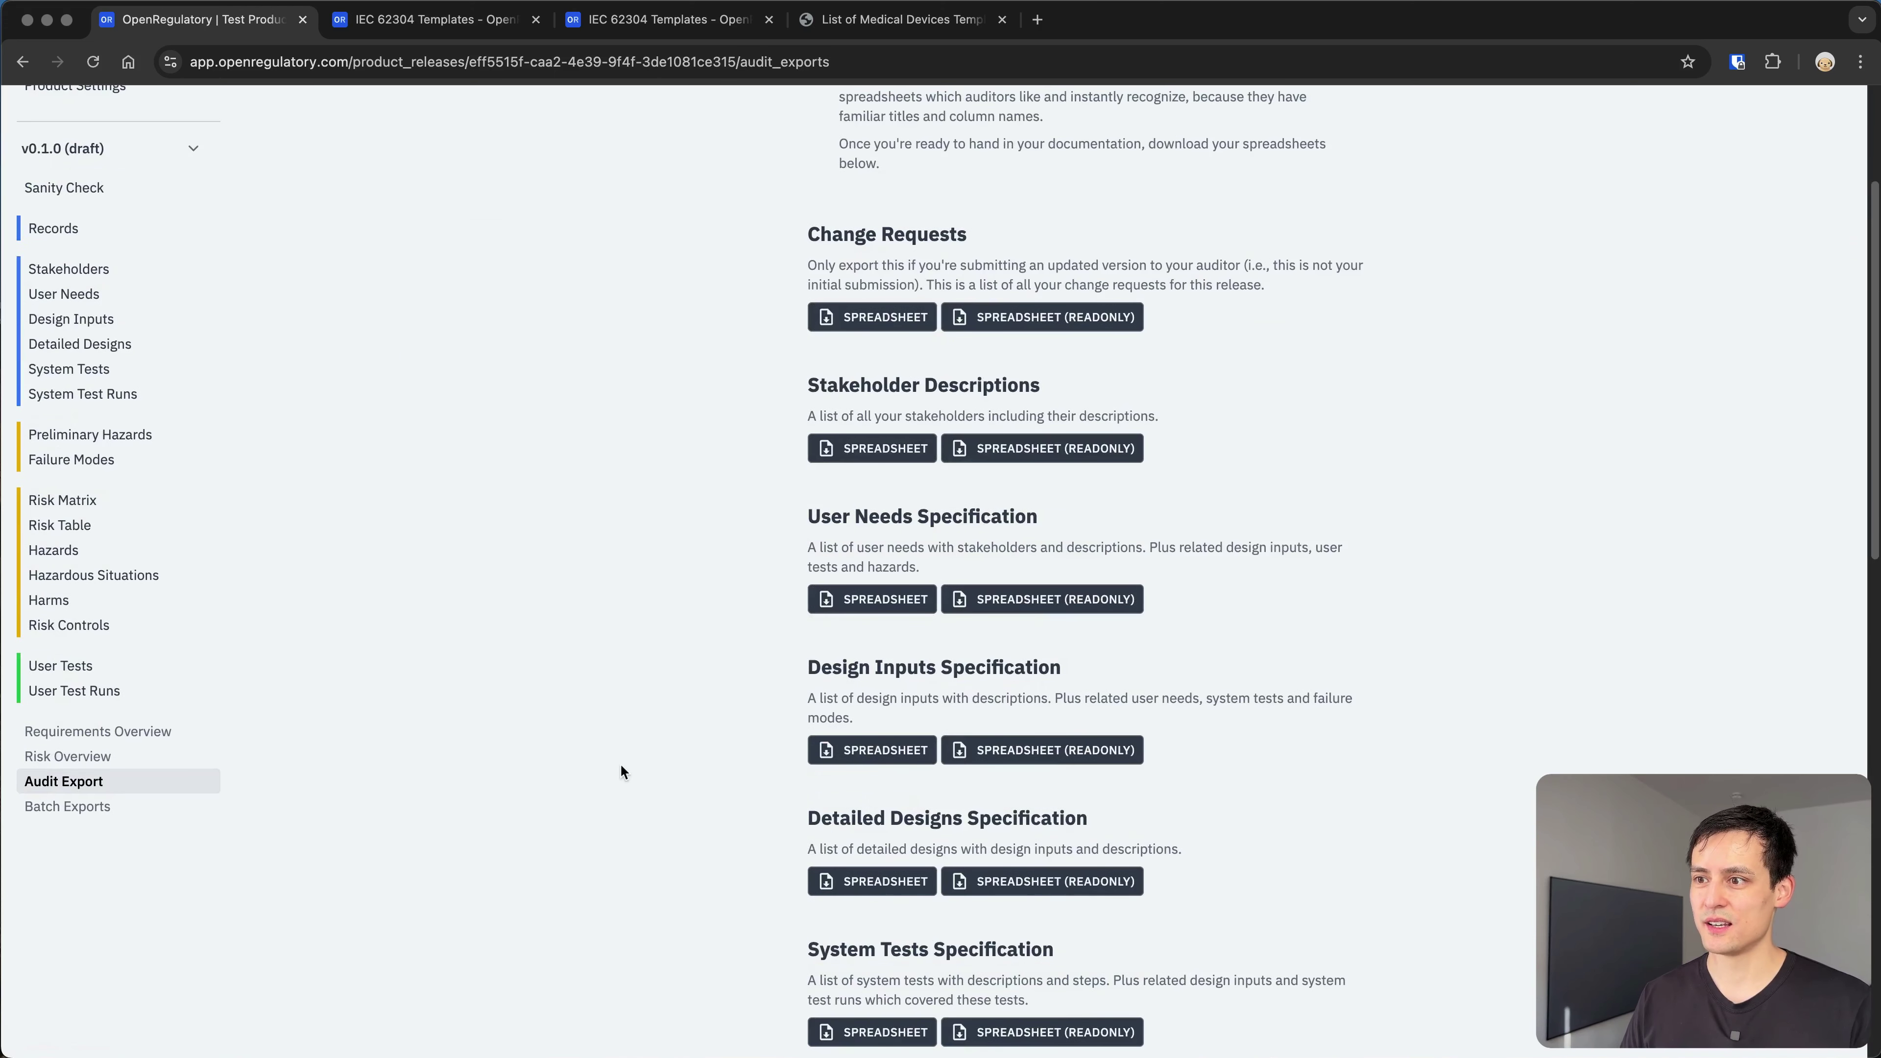
pyautogui.scroll(-1, 621, 770)
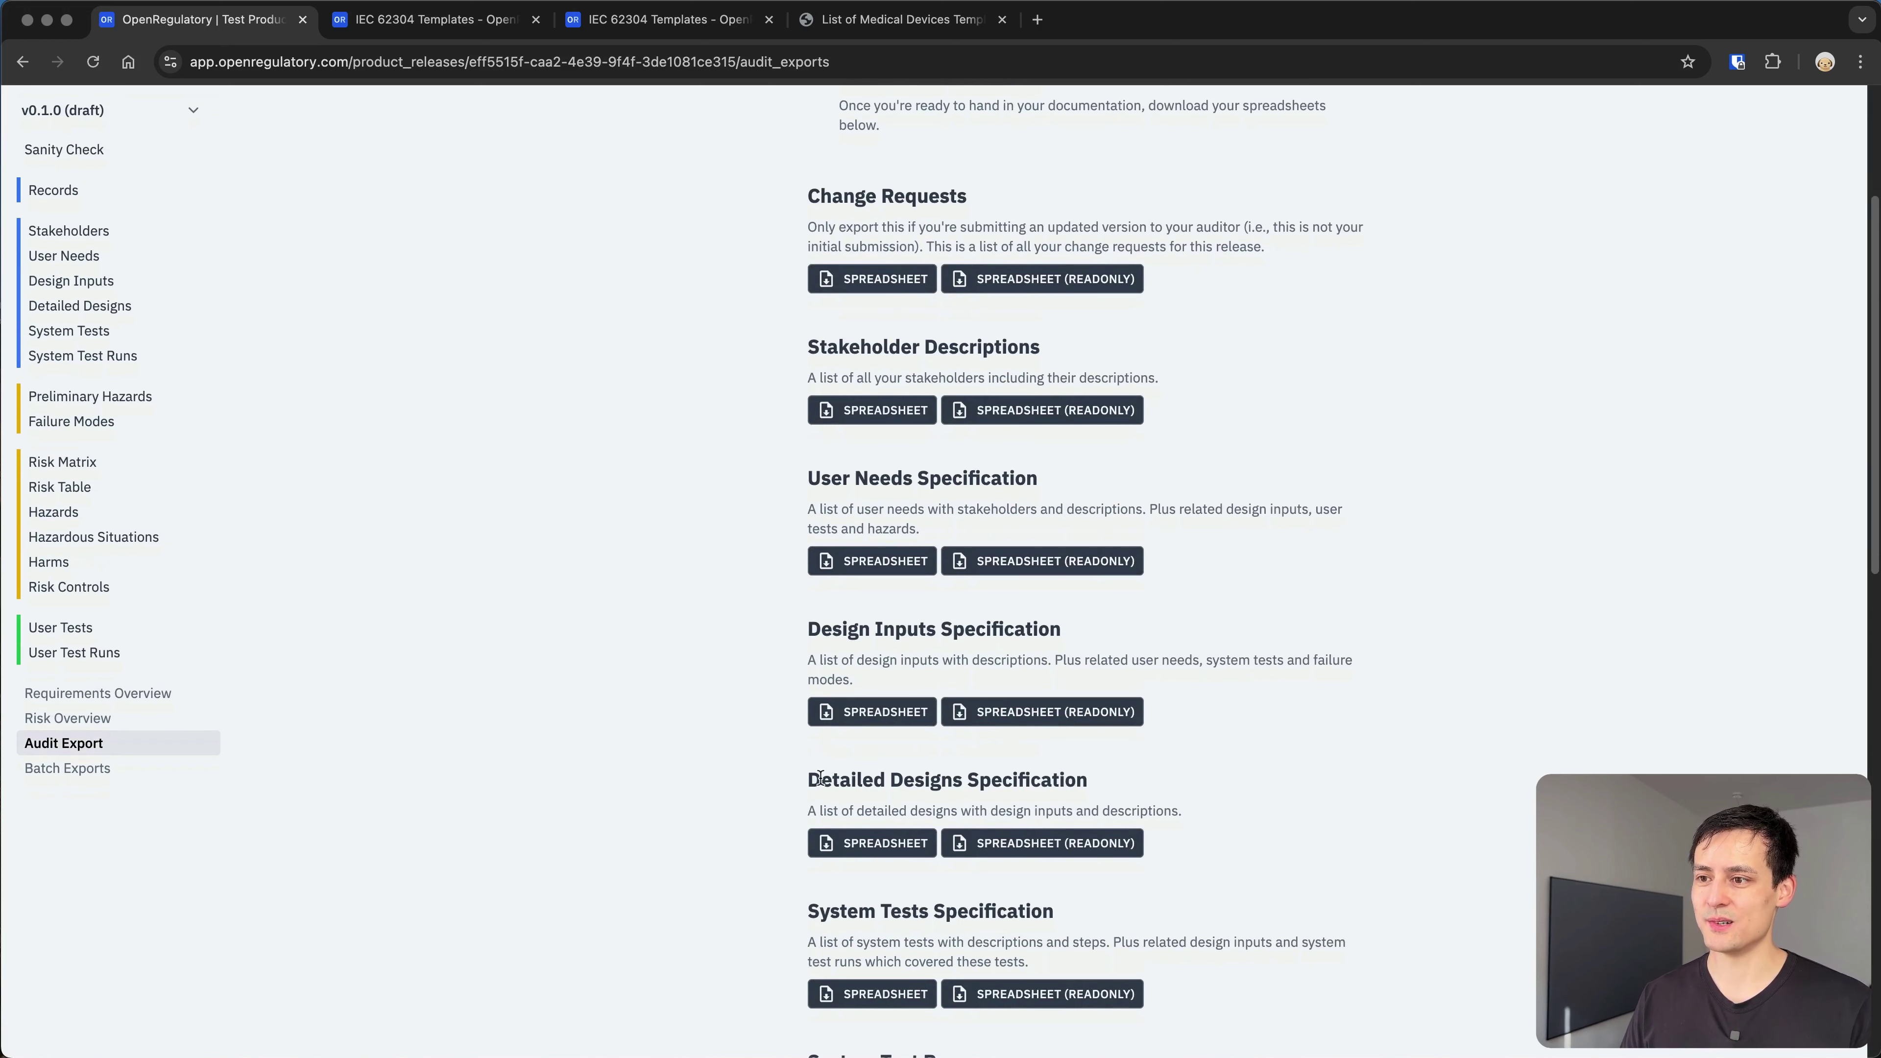
pyautogui.moveTo(820, 780); pyautogui.dragTo(1088, 786)
pyautogui.click(1146, 766)
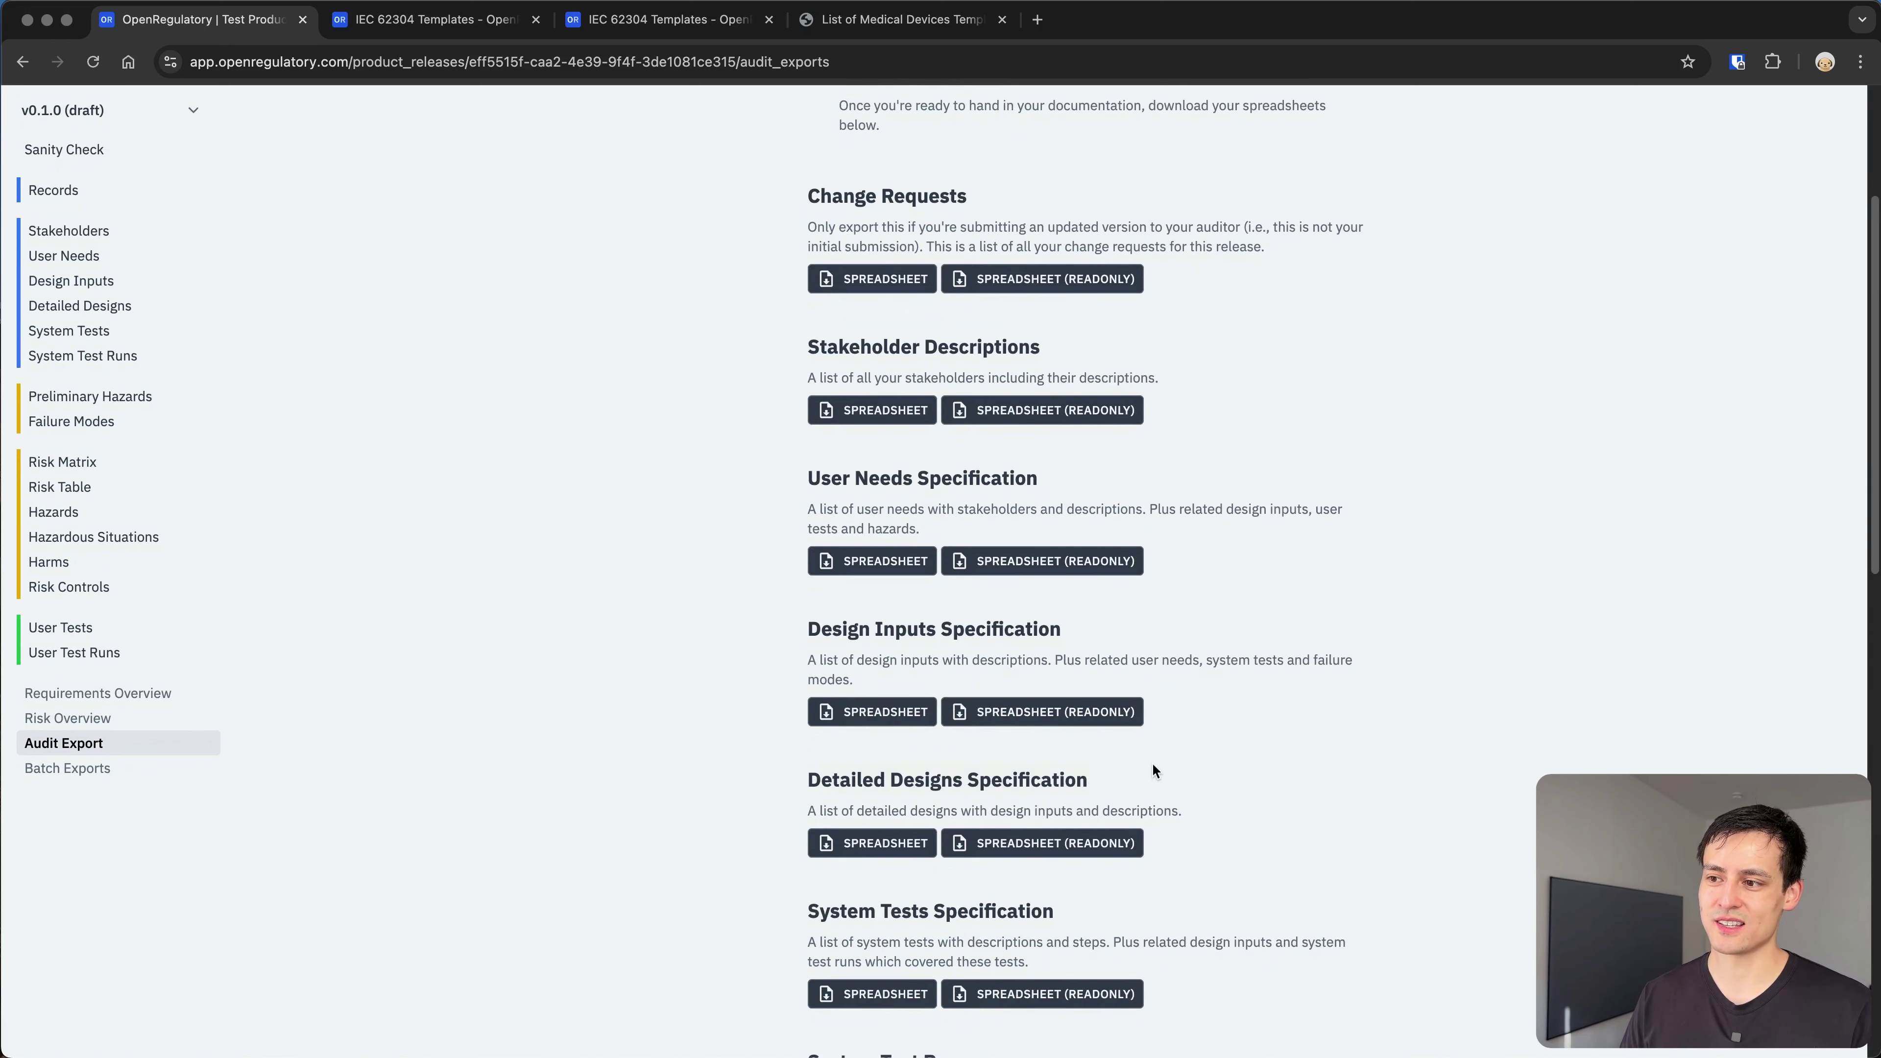
pyautogui.scroll(4, 1154, 769)
pyautogui.press('super+[')
pyautogui.scroll(3, 533, 485)
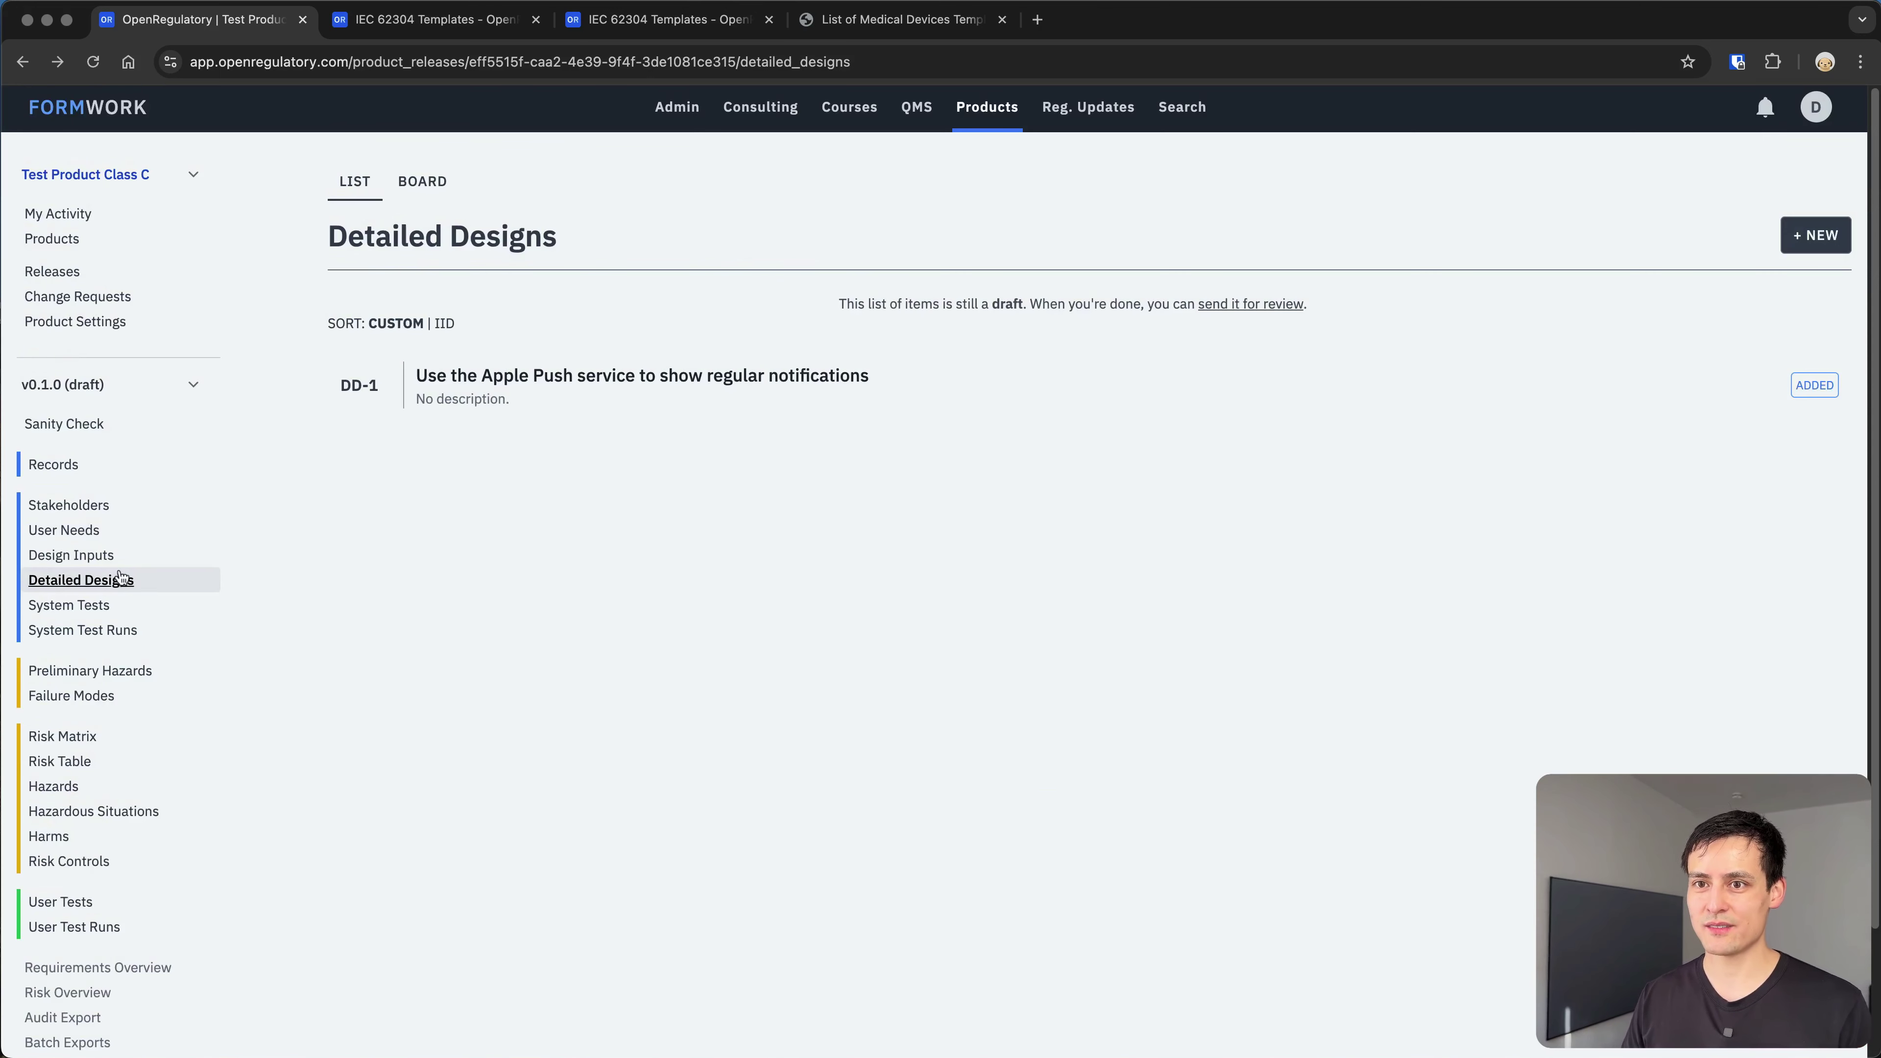
# Check design input DI-1's linked detailed designs and related items, and view the System Tests and Detailed Designs lists
pyautogui.click(95, 562)
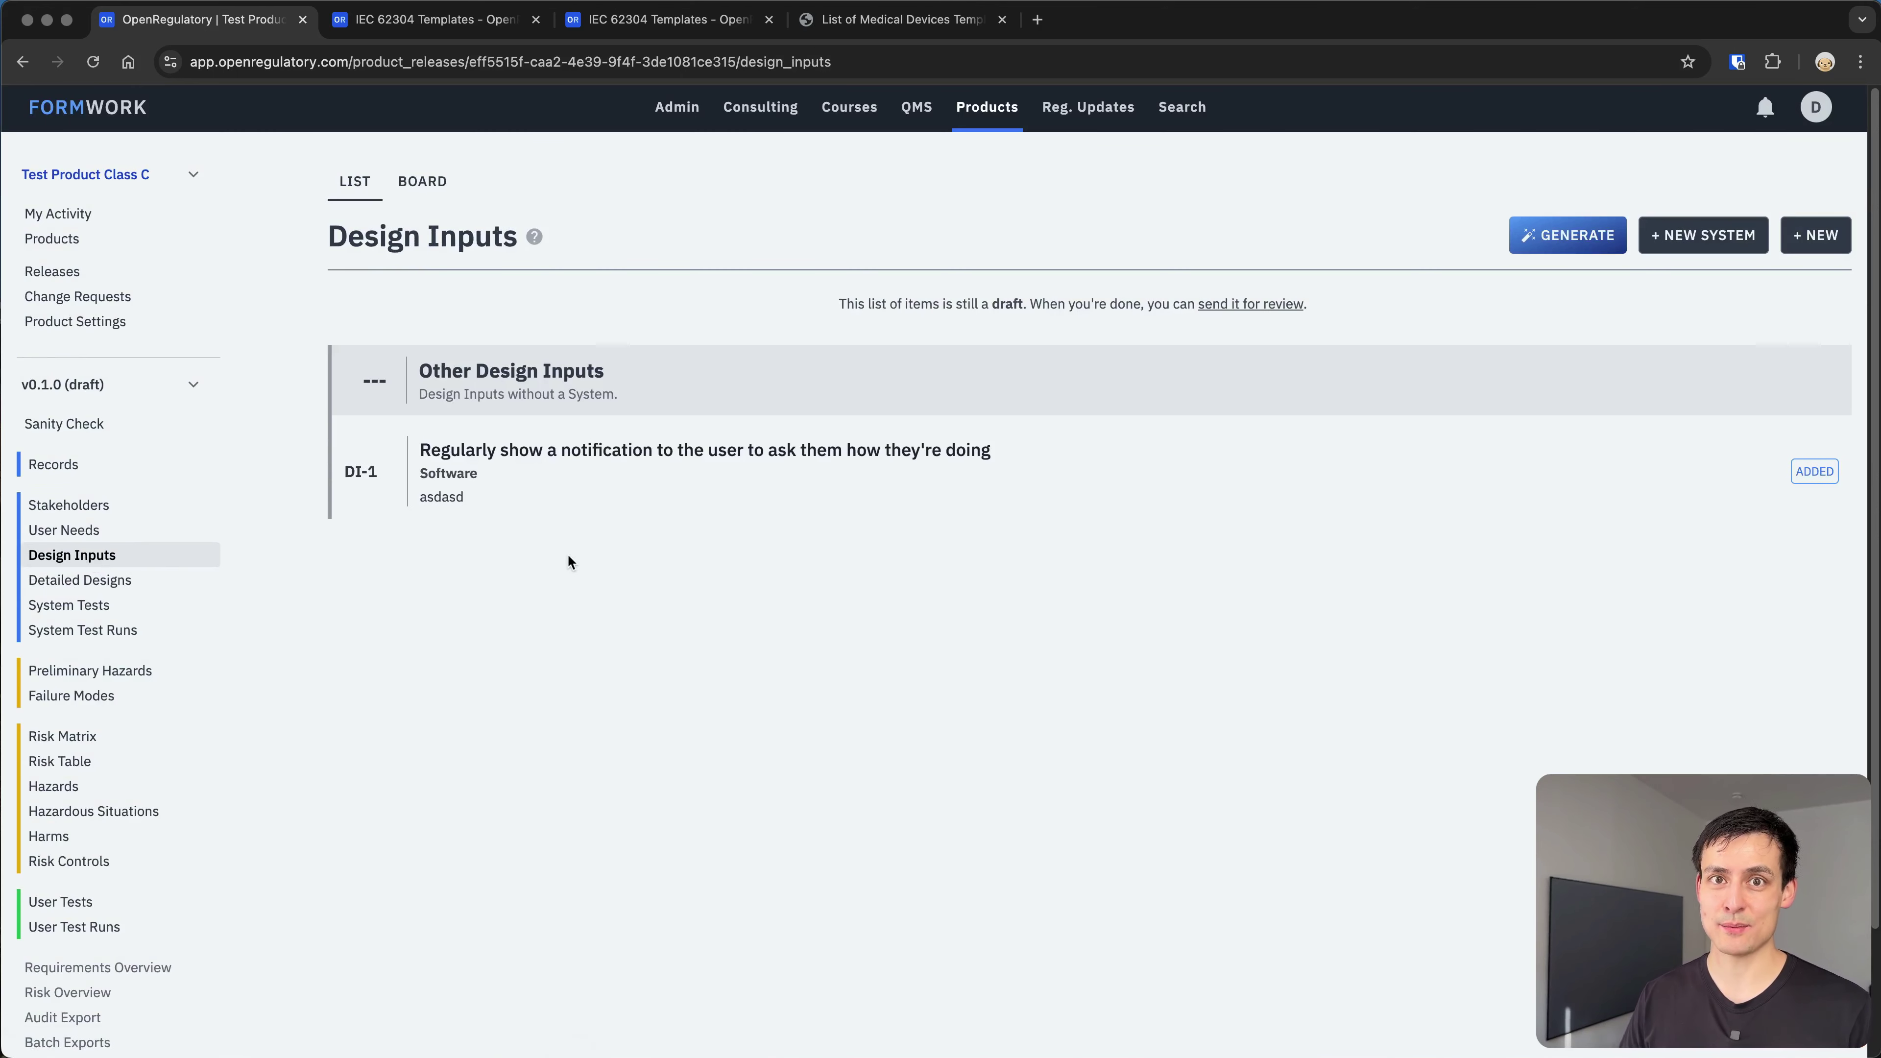
pyautogui.click(1020, 471)
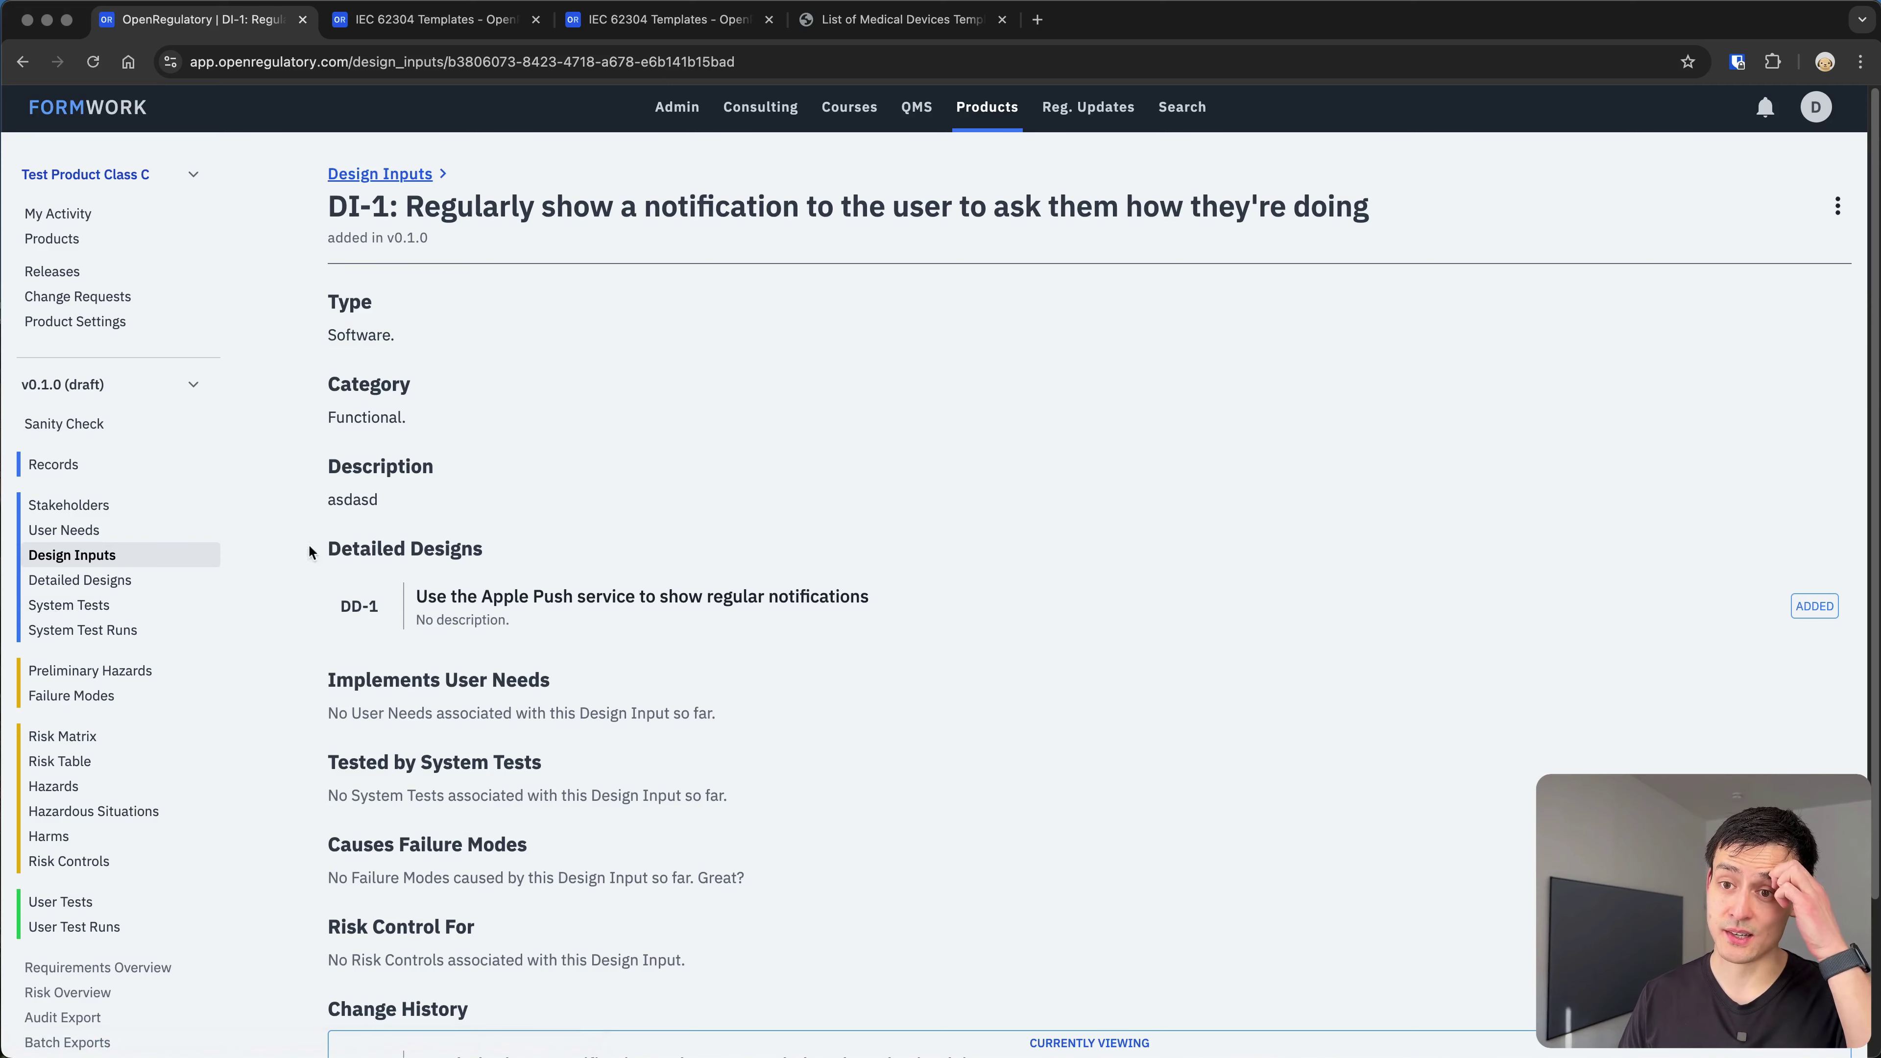
pyautogui.click(169, 606)
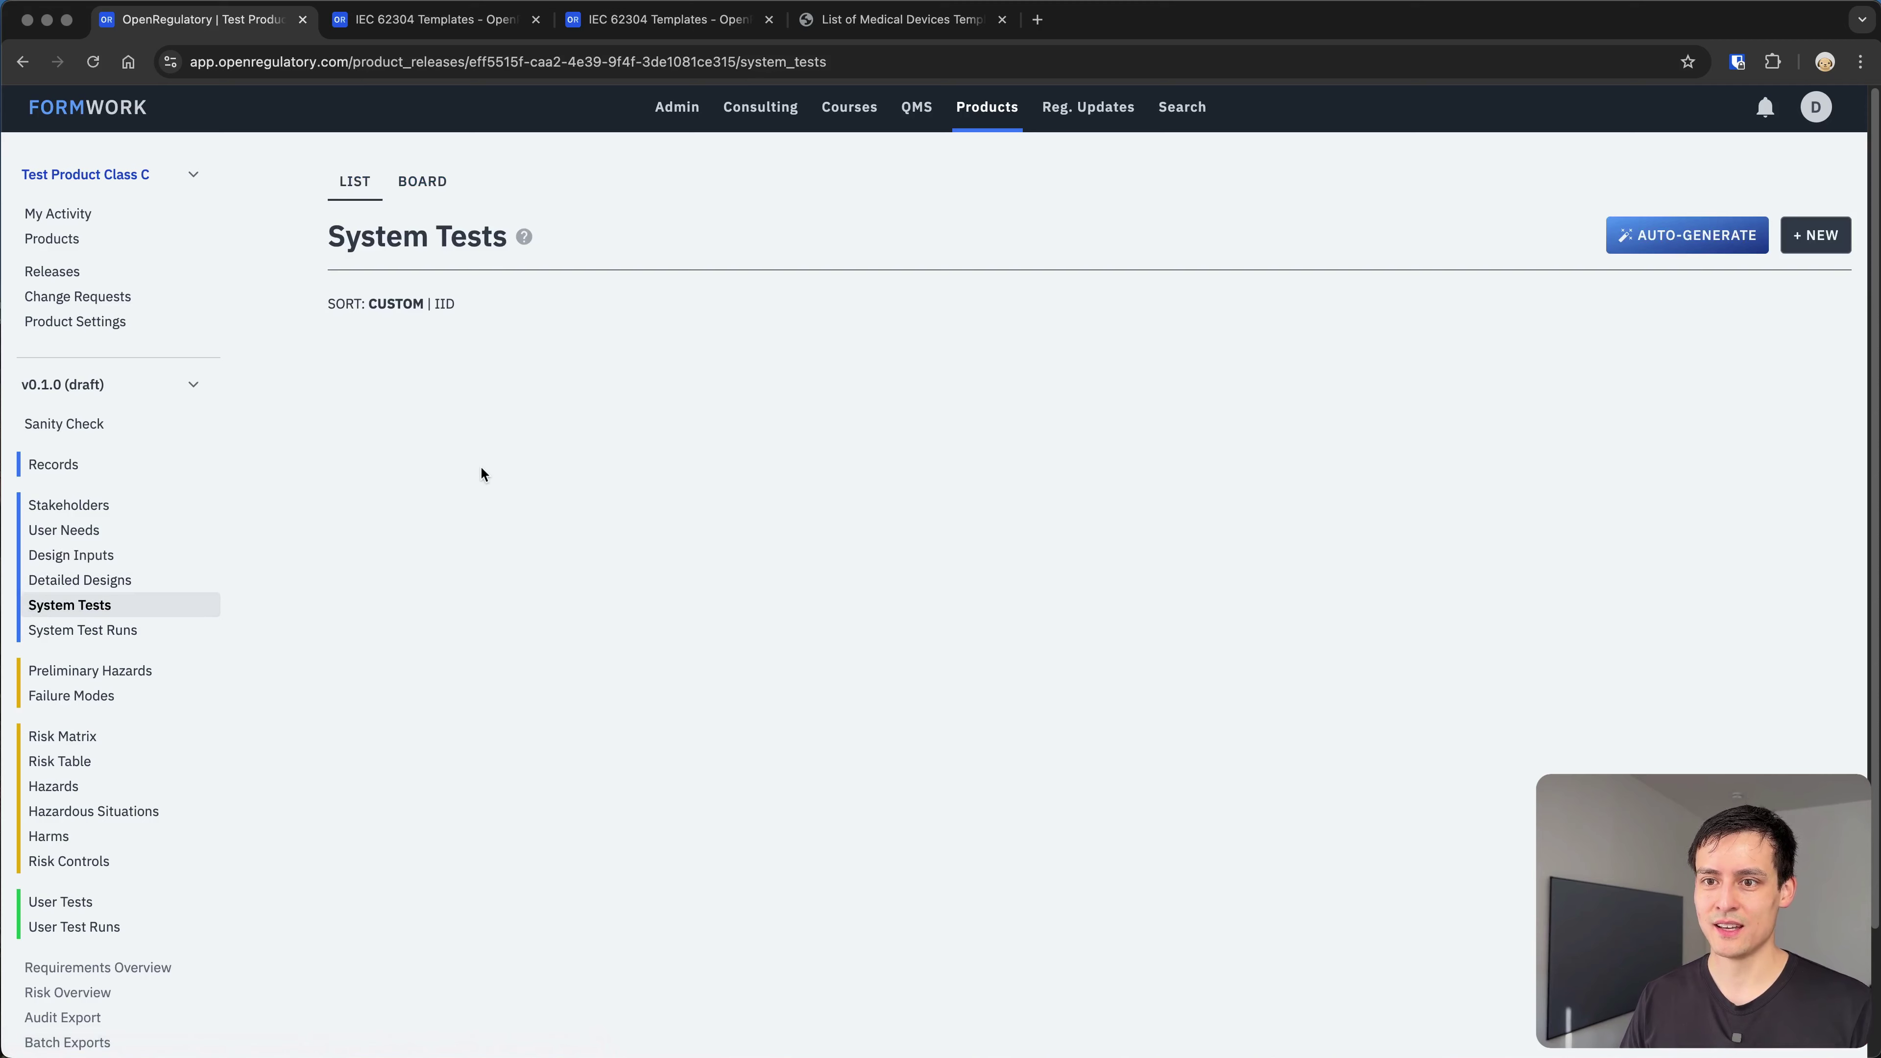
pyautogui.press('super+bracketleft')
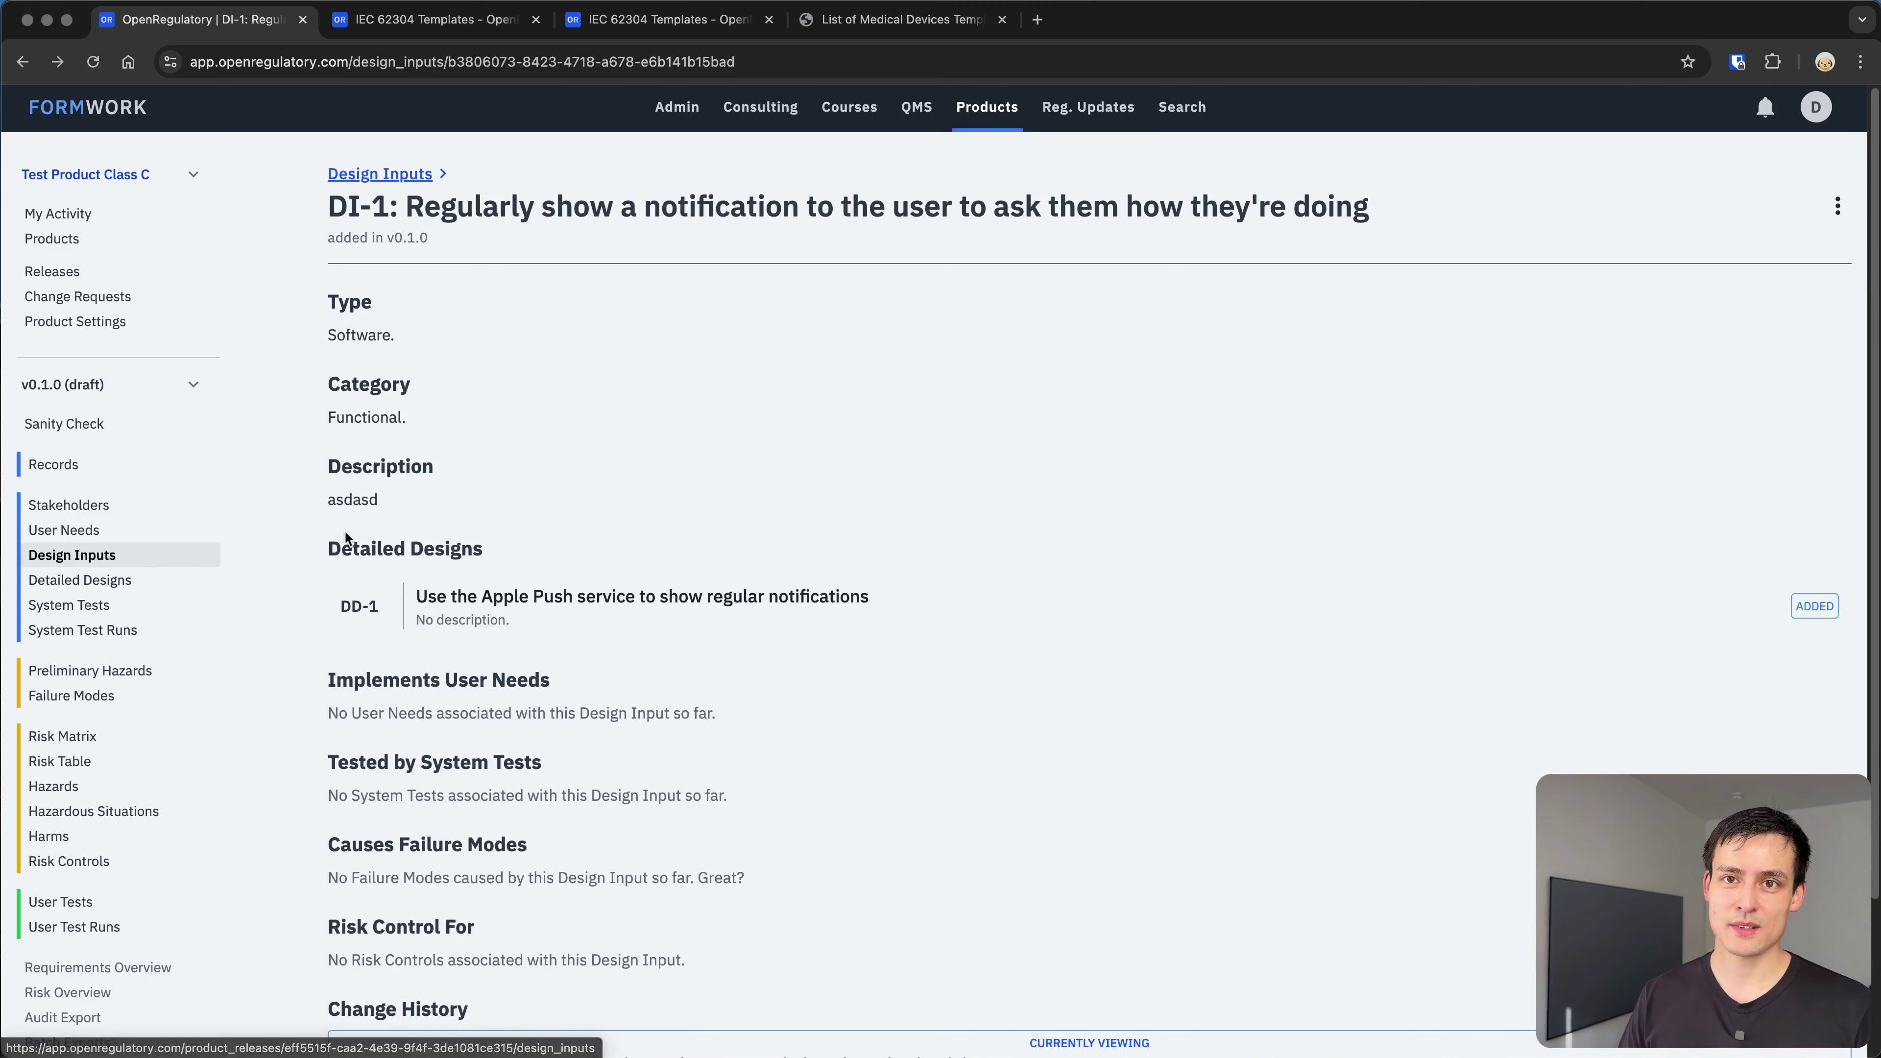
pyautogui.click(120, 589)
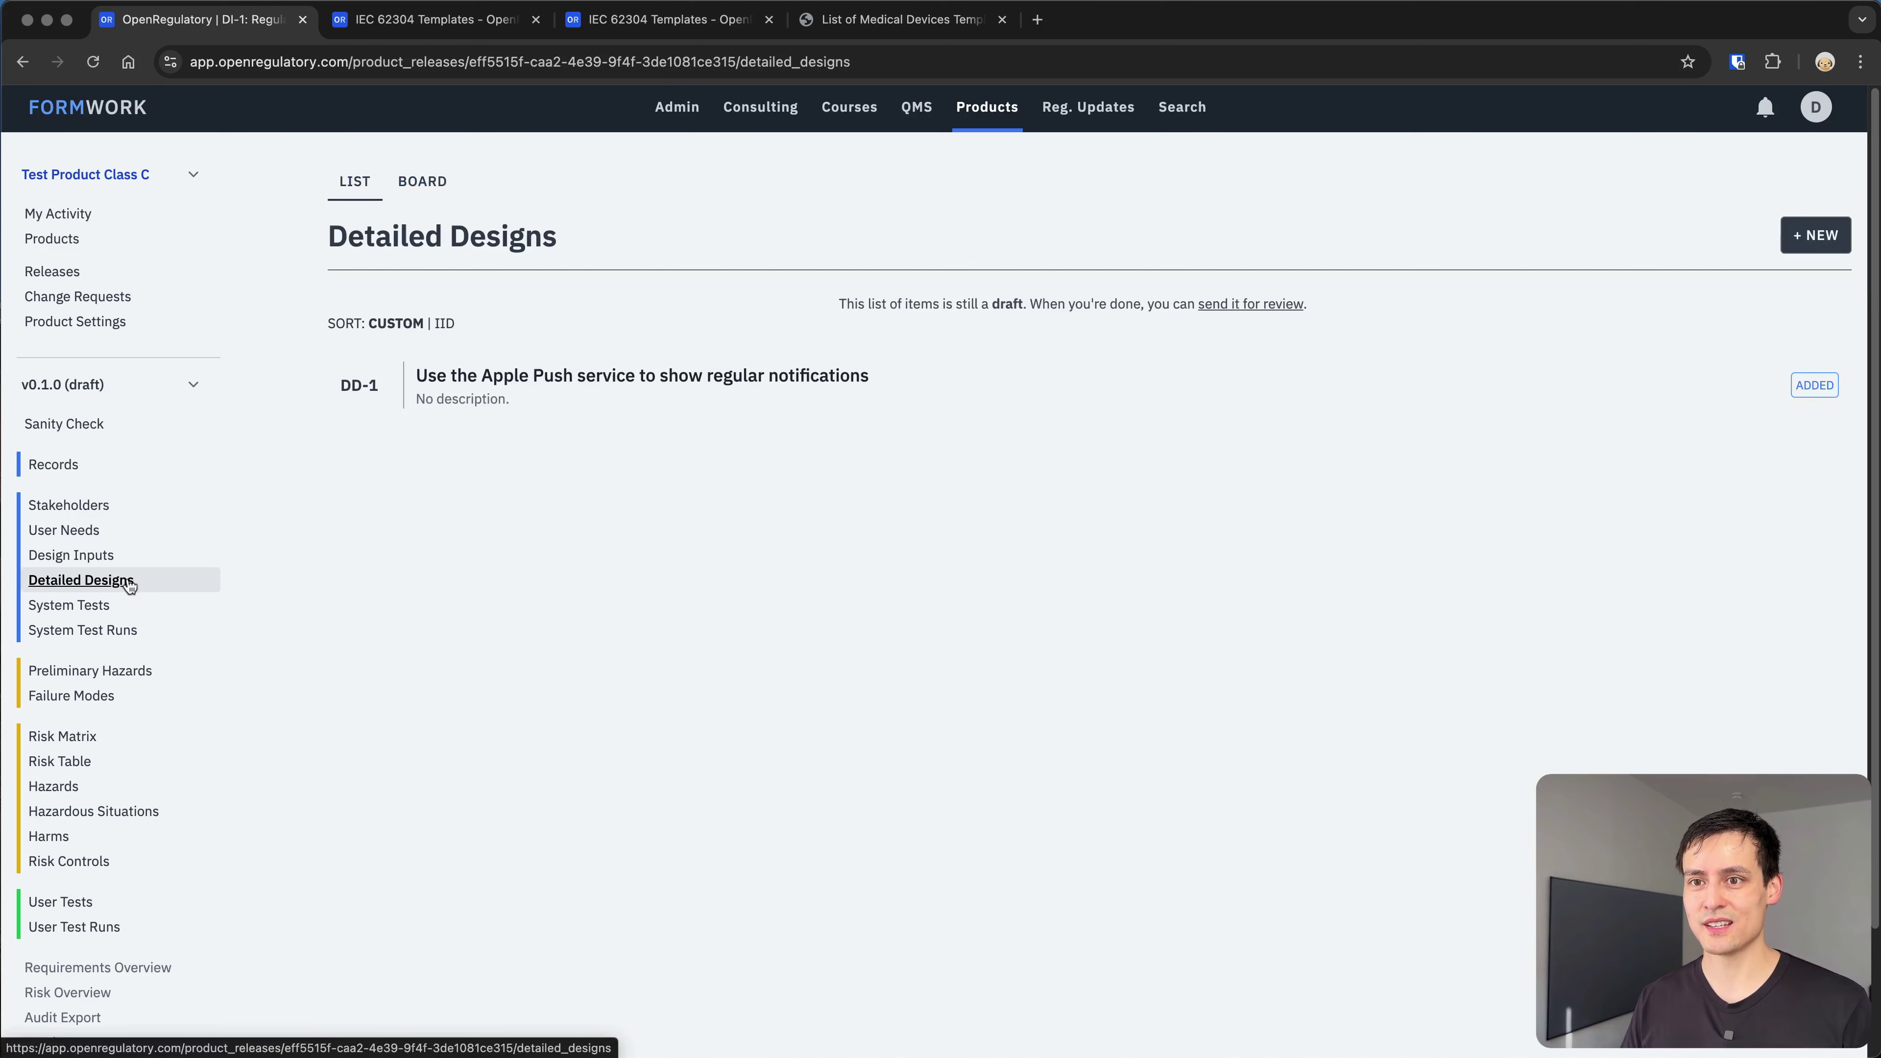